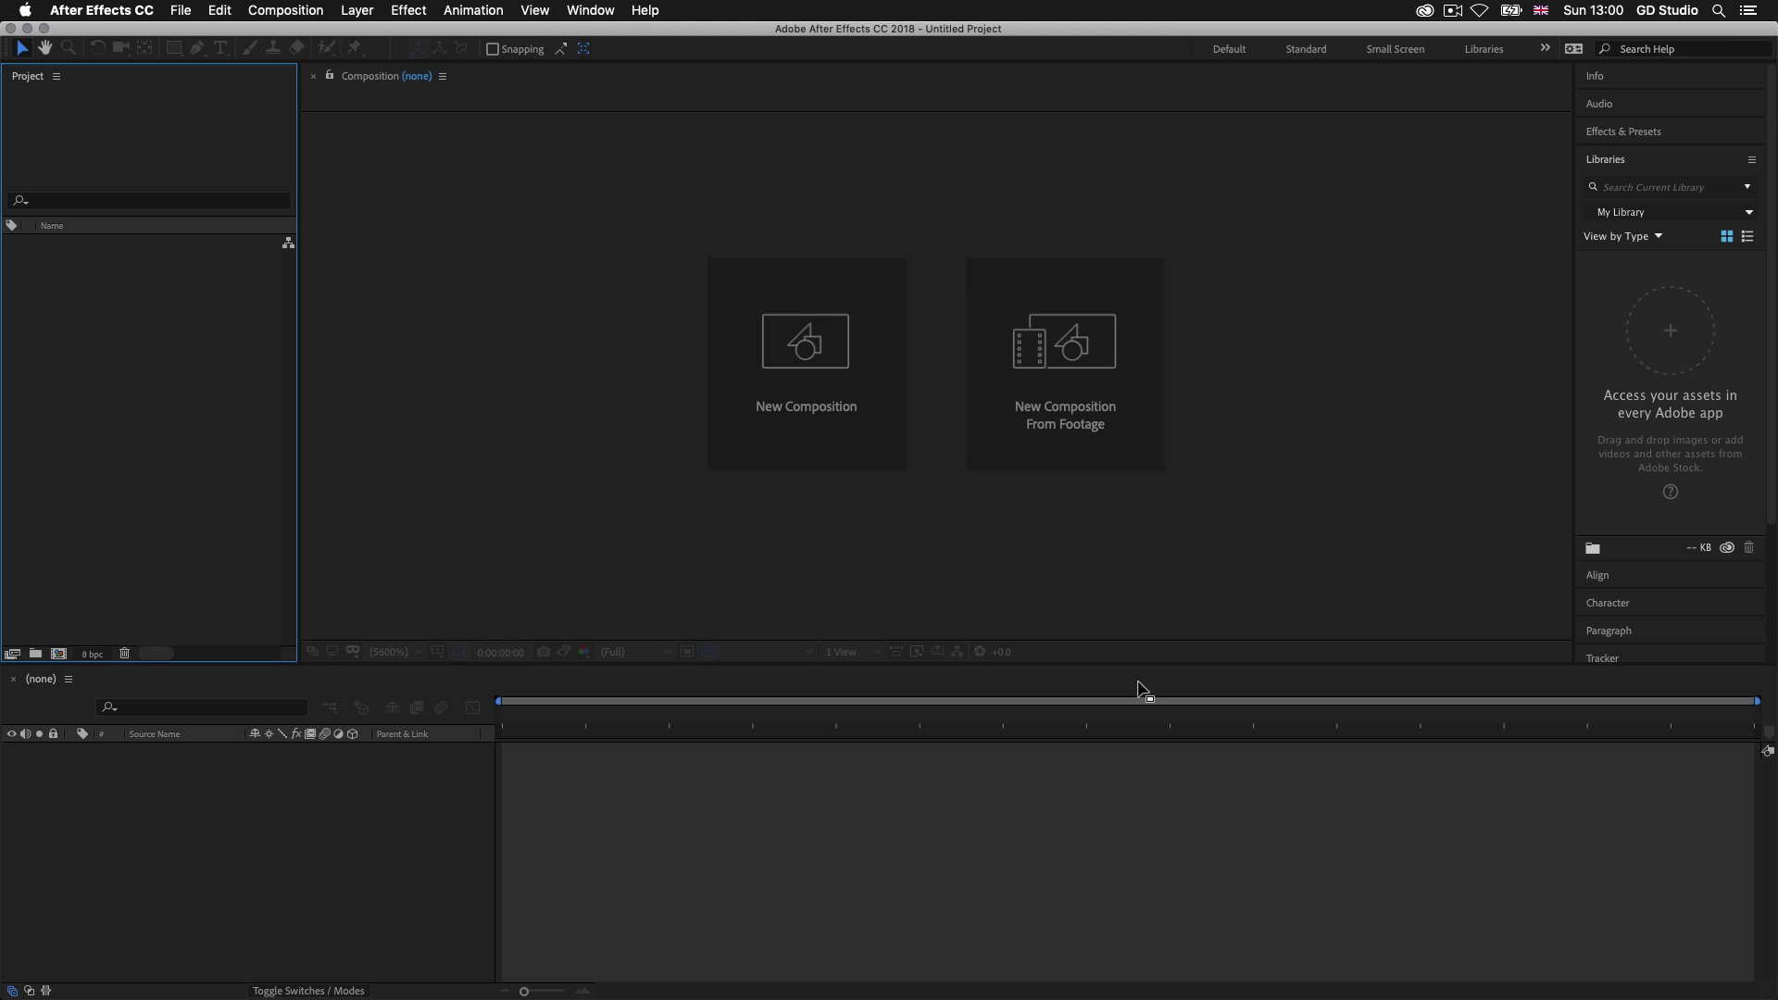
# Step: Reset the 'All Panels' workspace to its saved layout from Window > Workspace
pyautogui.click(592, 11)
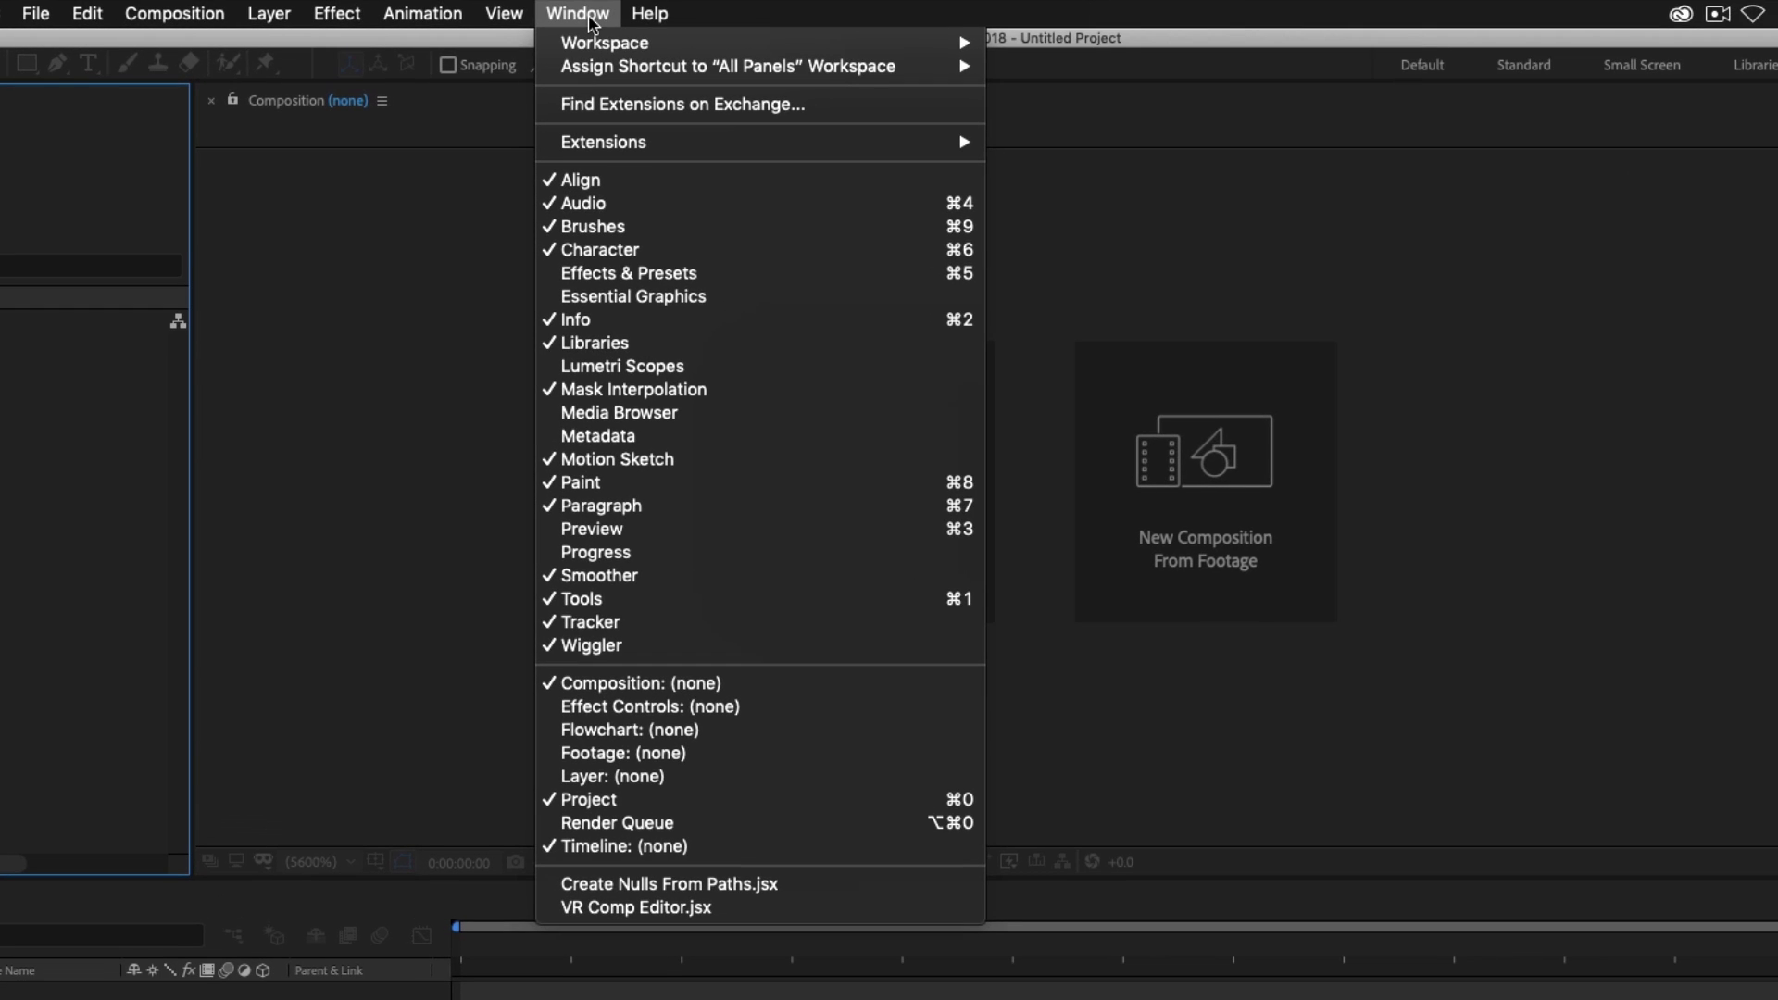
pyautogui.moveTo(597, 42)
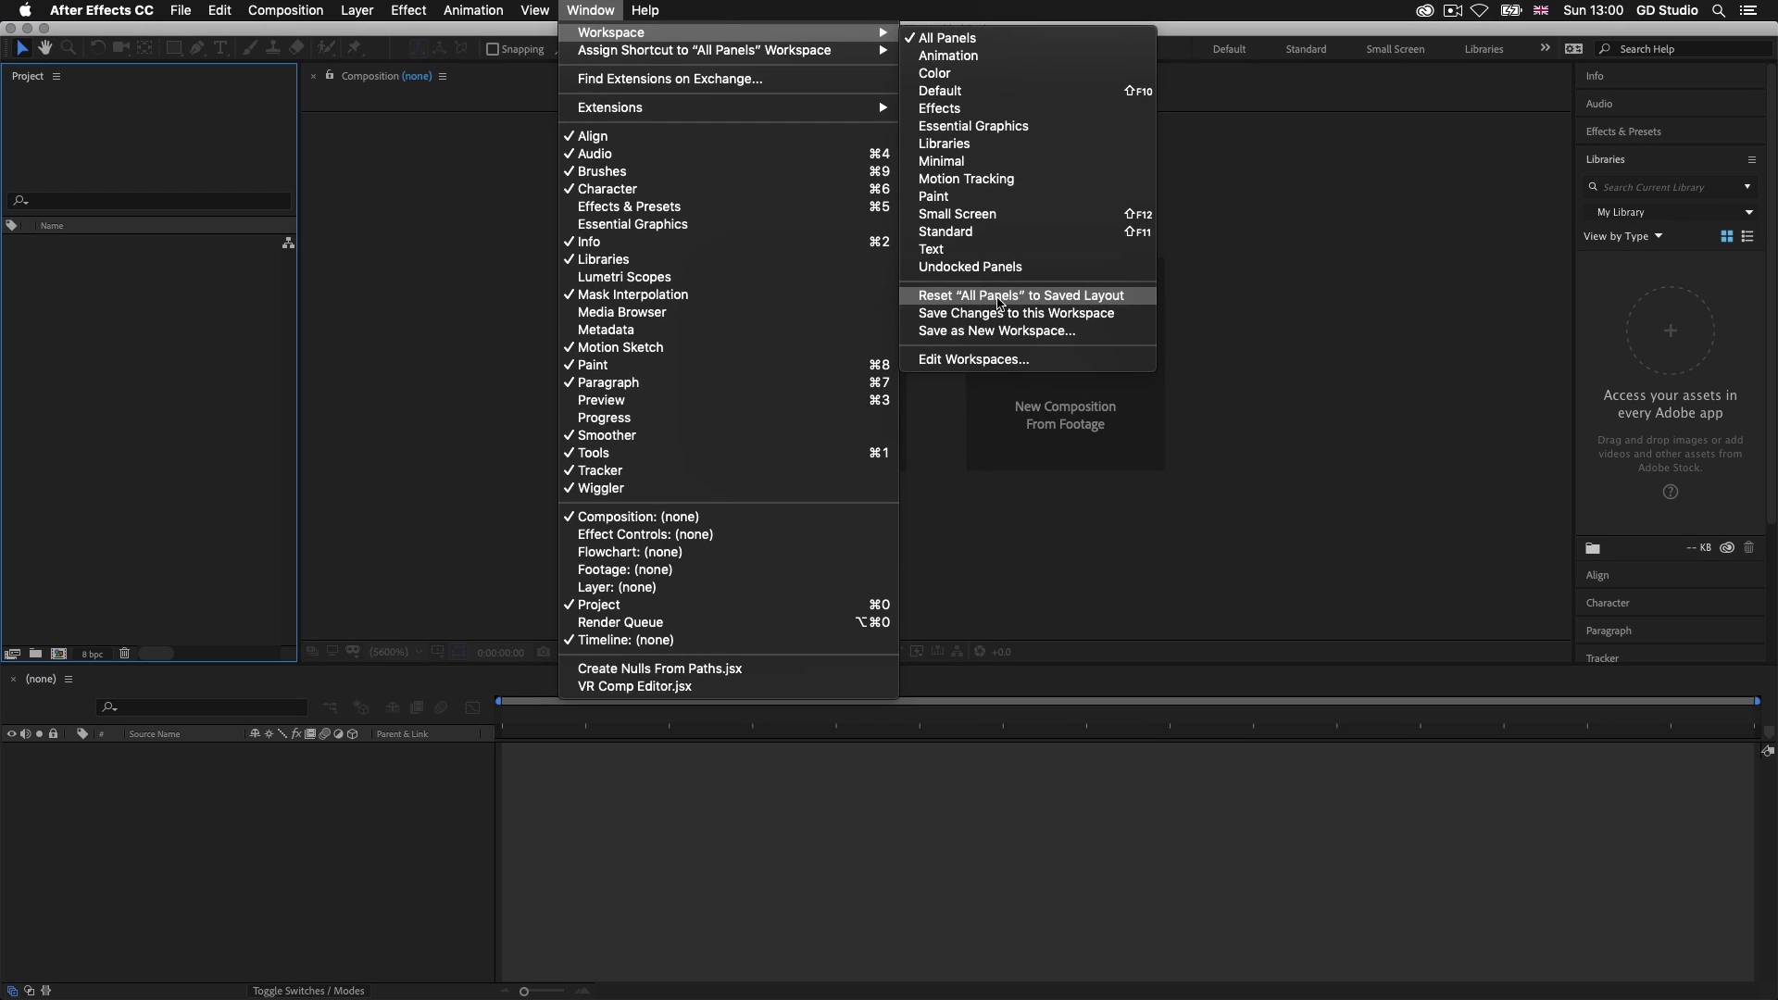
pyautogui.click(998, 296)
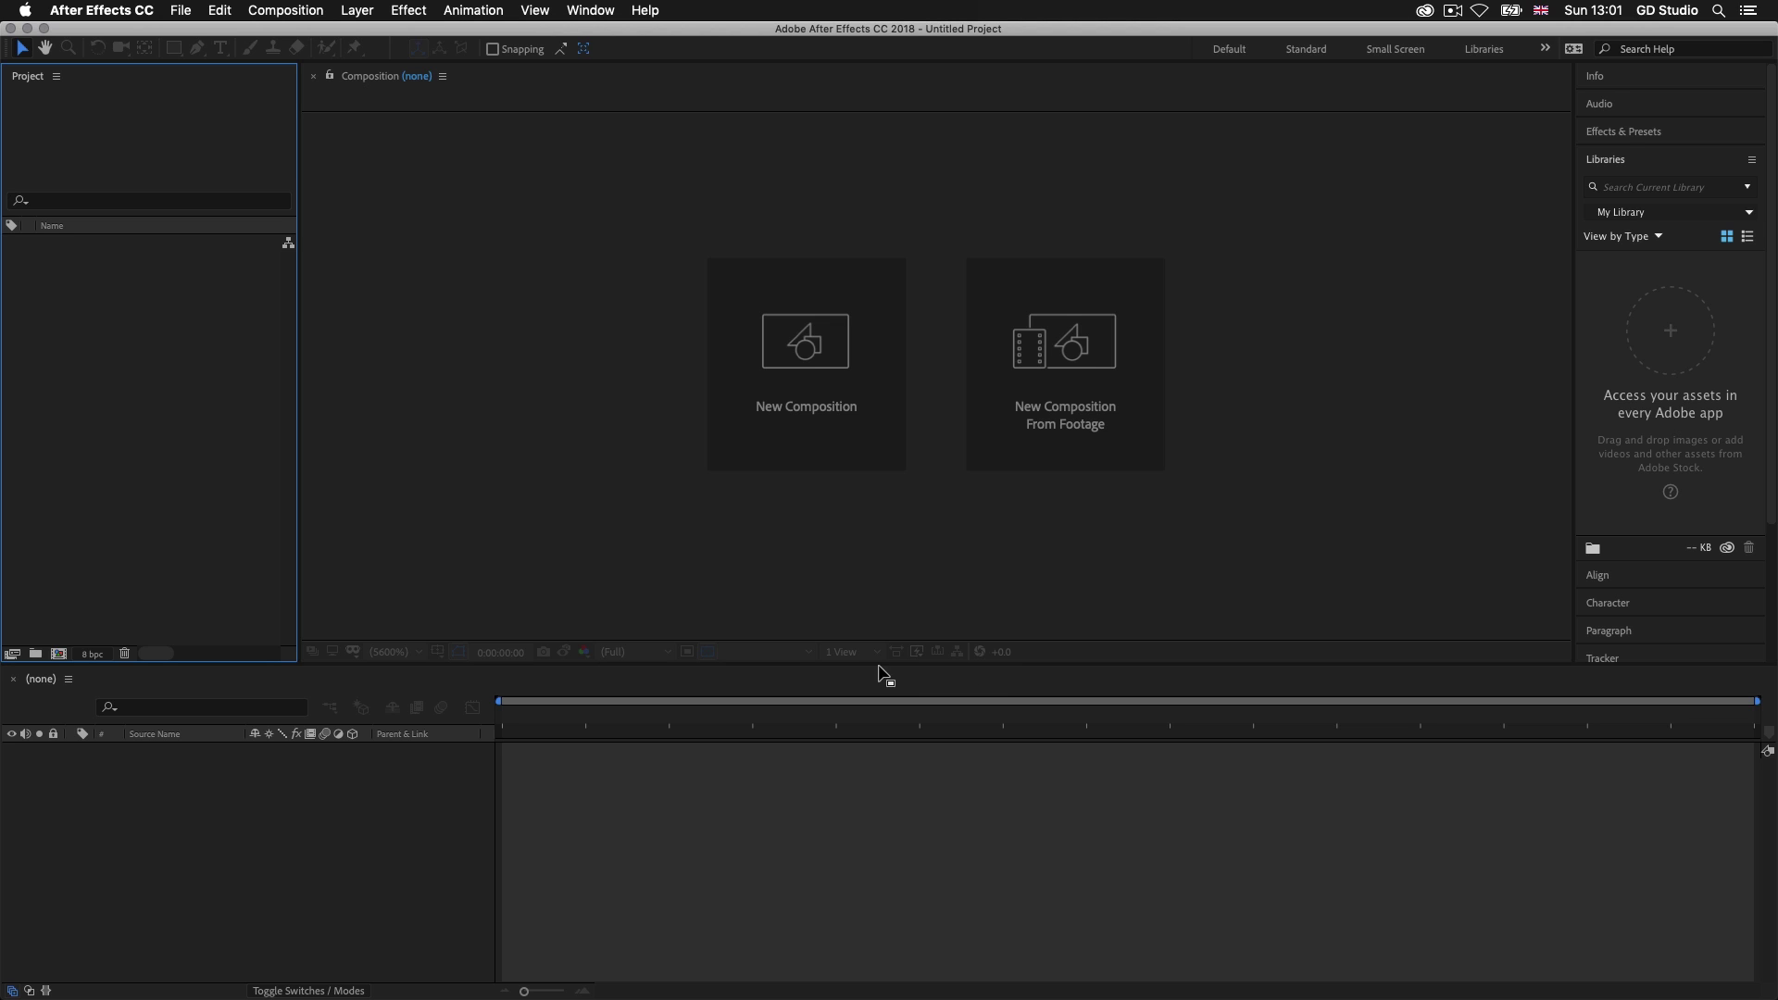
# Step: In Preferences > Appearance, set Brightness to Darker and confirm with OK
pyautogui.click(104, 11)
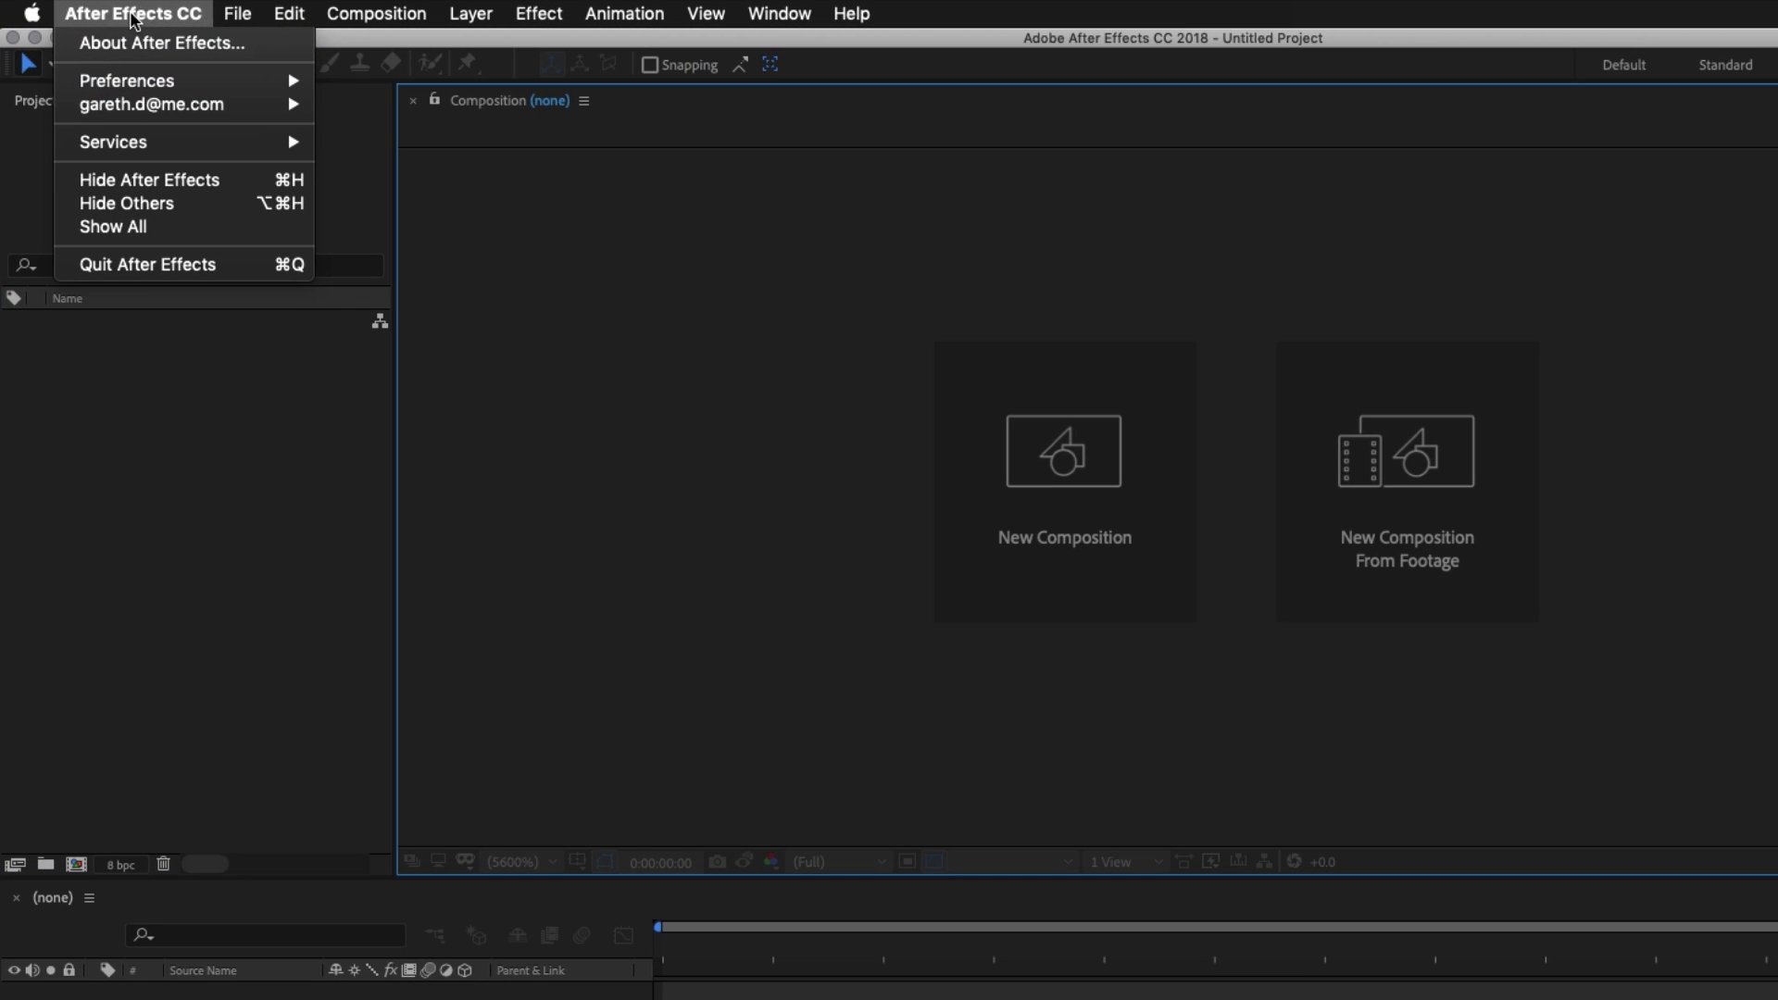
pyautogui.moveTo(153, 81)
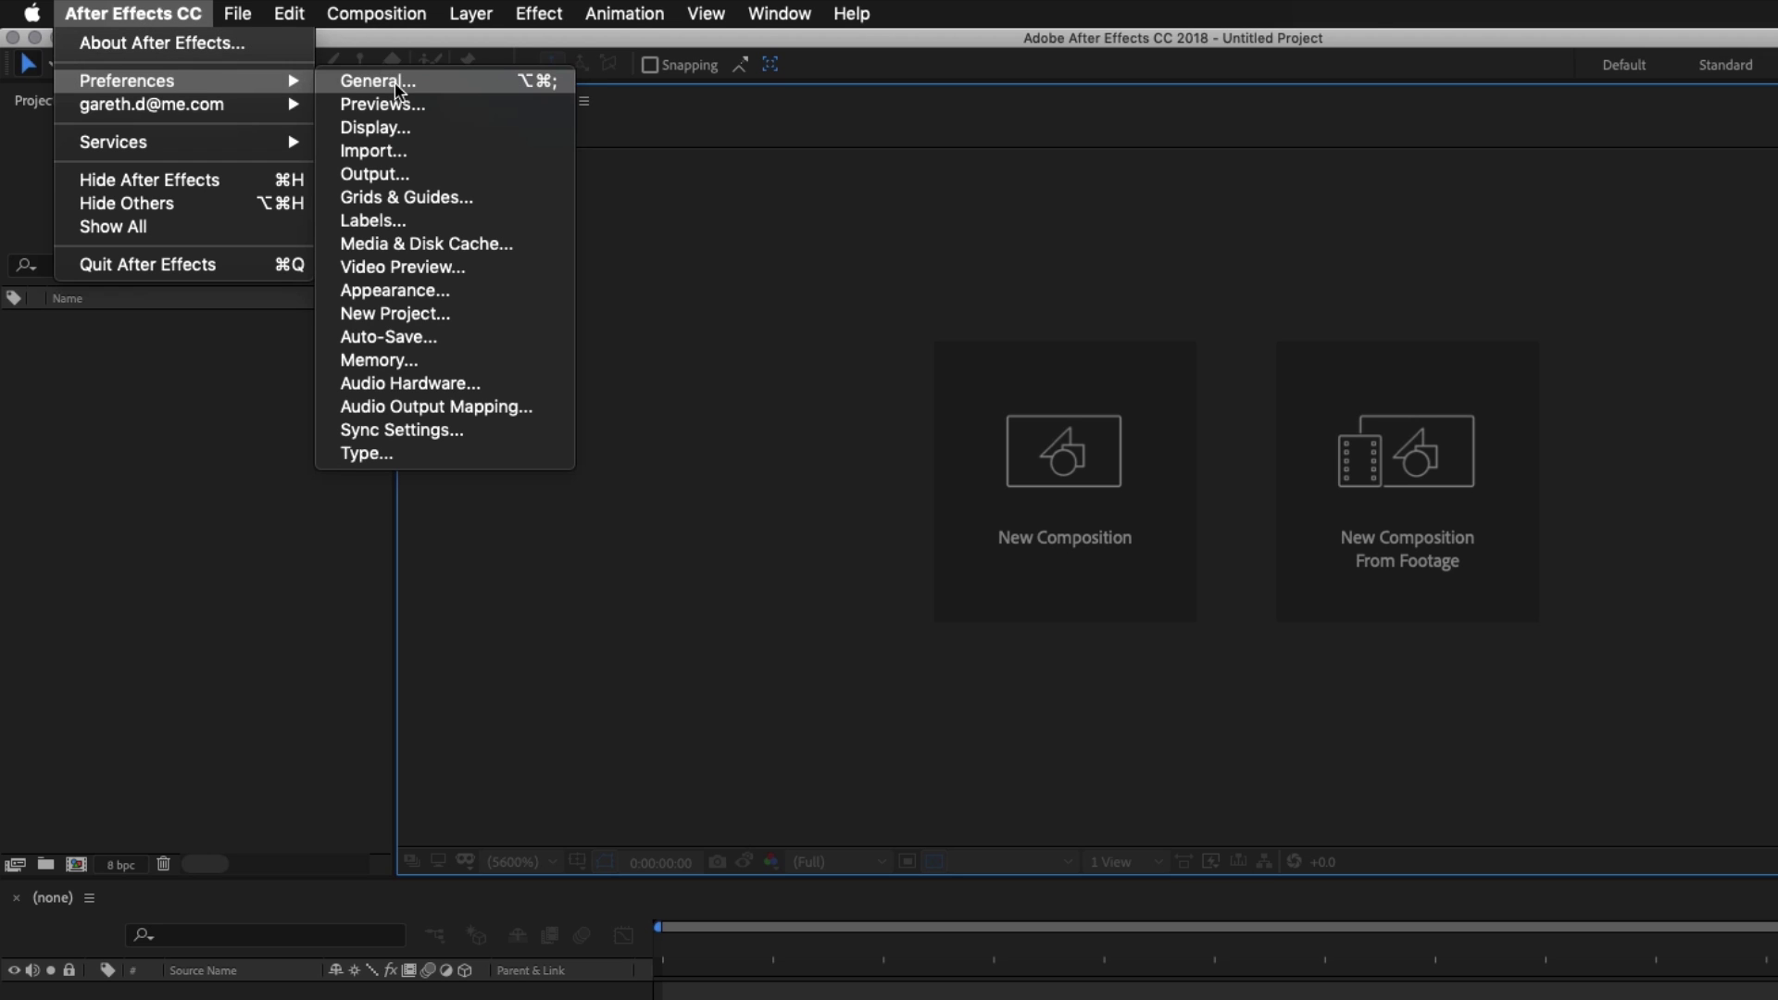
pyautogui.click(408, 290)
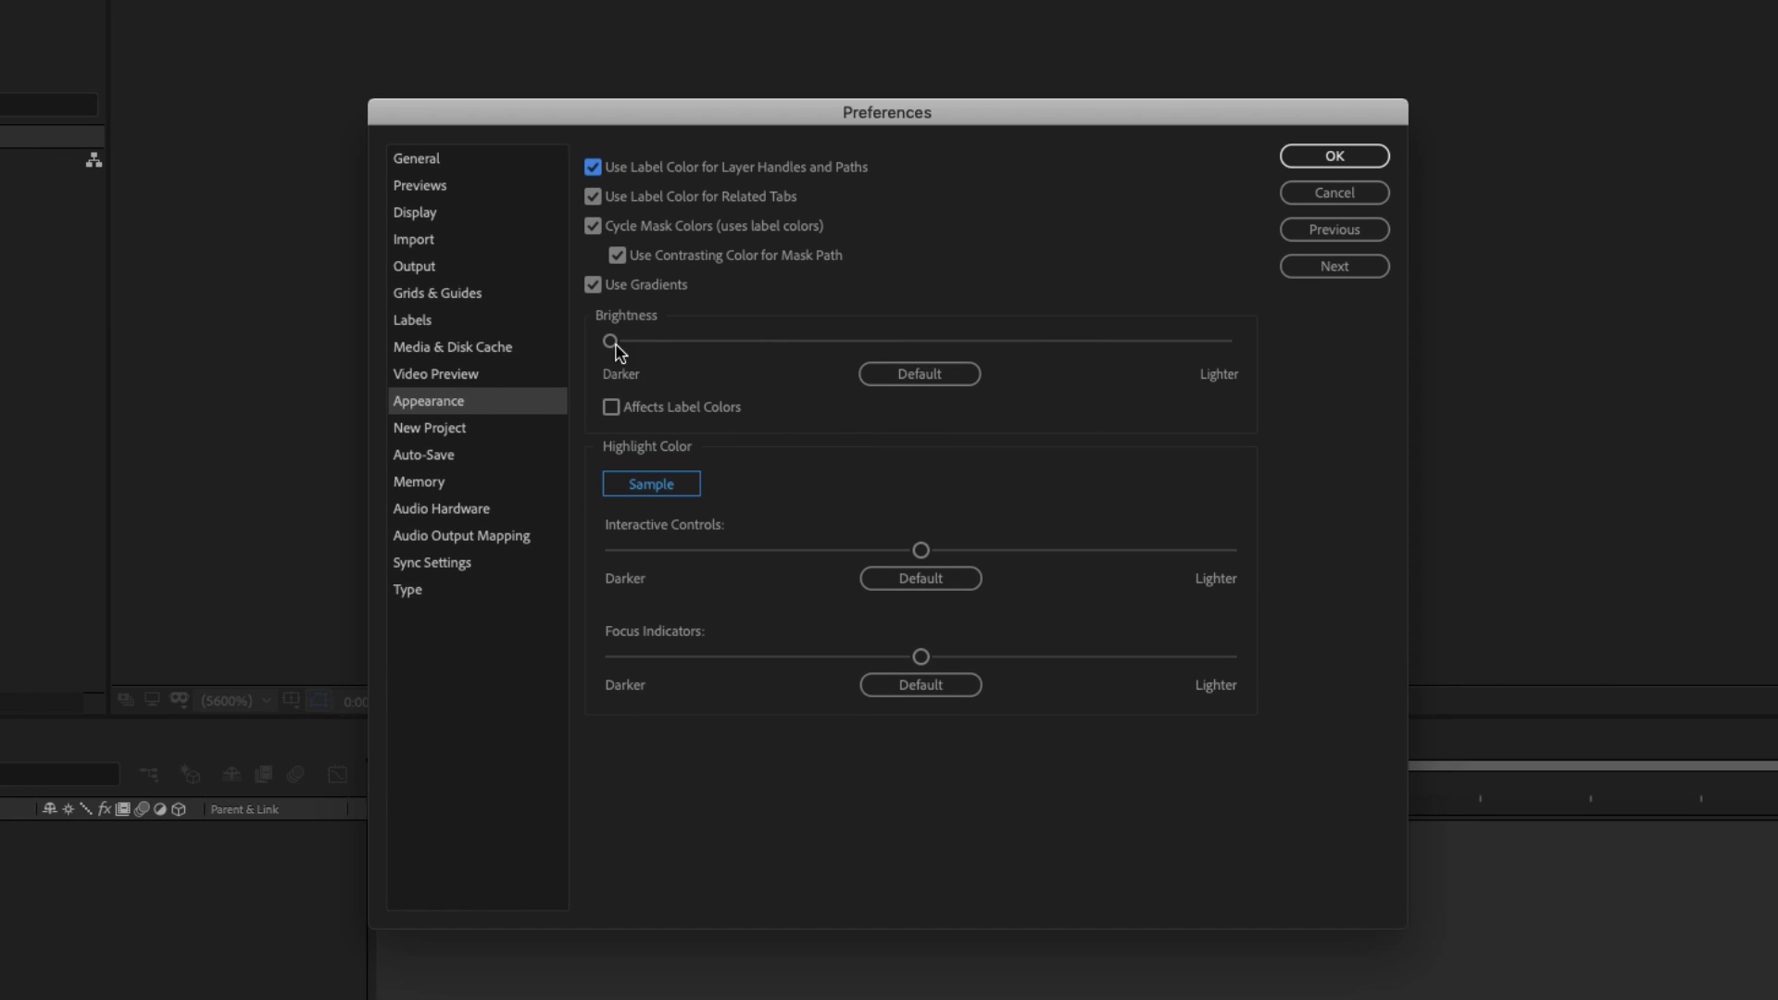
pyautogui.moveTo(616, 347)
pyautogui.mouseDown()
pyautogui.moveTo(1258, 335)
pyautogui.moveTo(1241, 355)
pyautogui.moveTo(602, 365)
pyautogui.mouseUp()
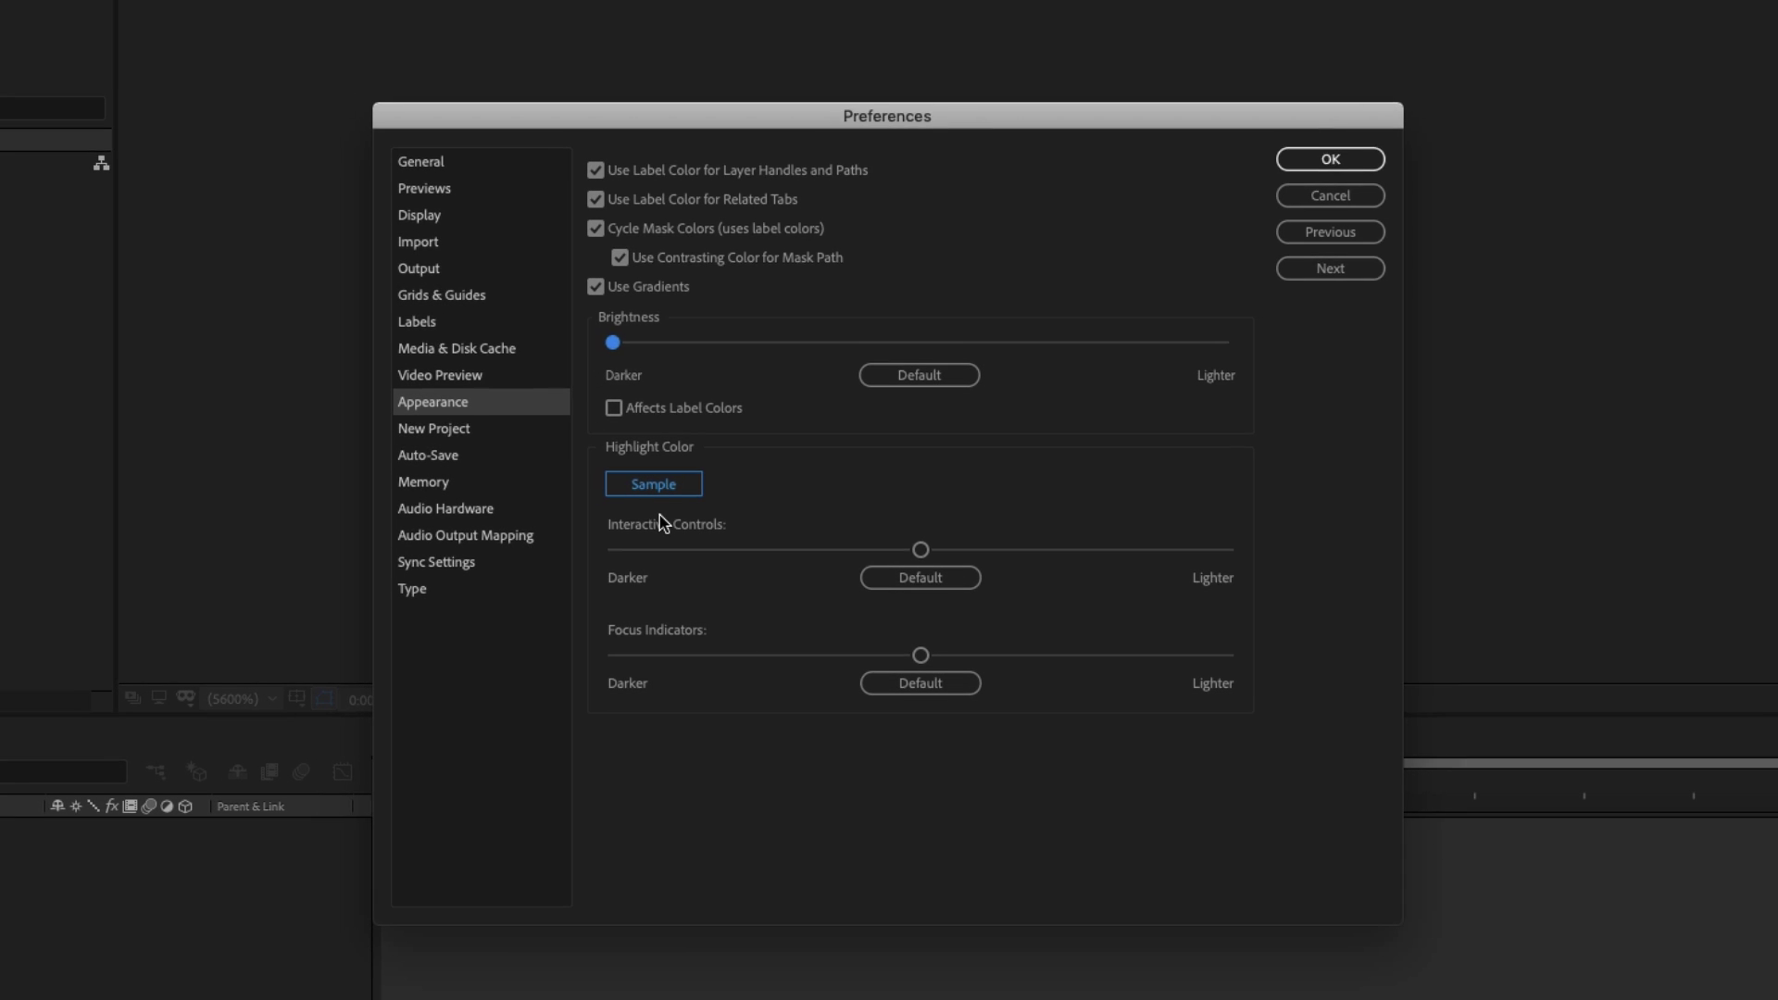
pyautogui.click(1330, 159)
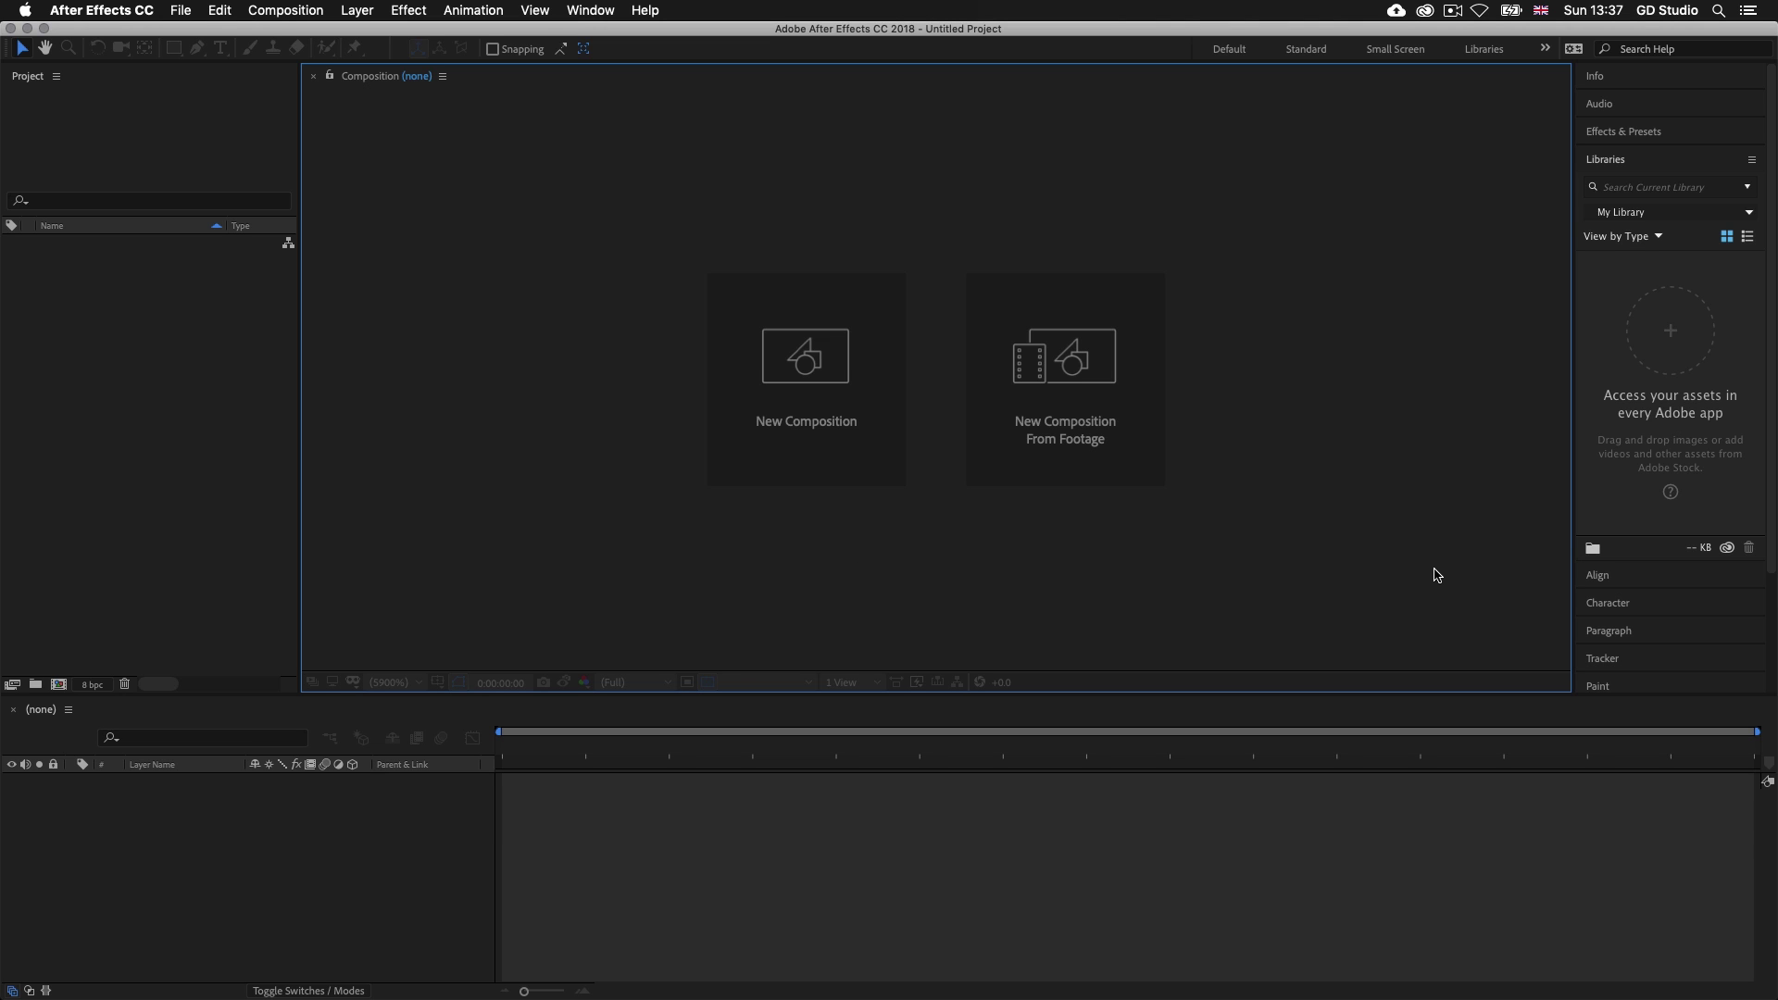
# Step: In Finder, browse S1 - INTRODUCTION > 1 - Interface Introduction > CC and select Interface Introduction [CC].aep
pyautogui.press('super+Tab')
pyautogui.press('super+Tab')
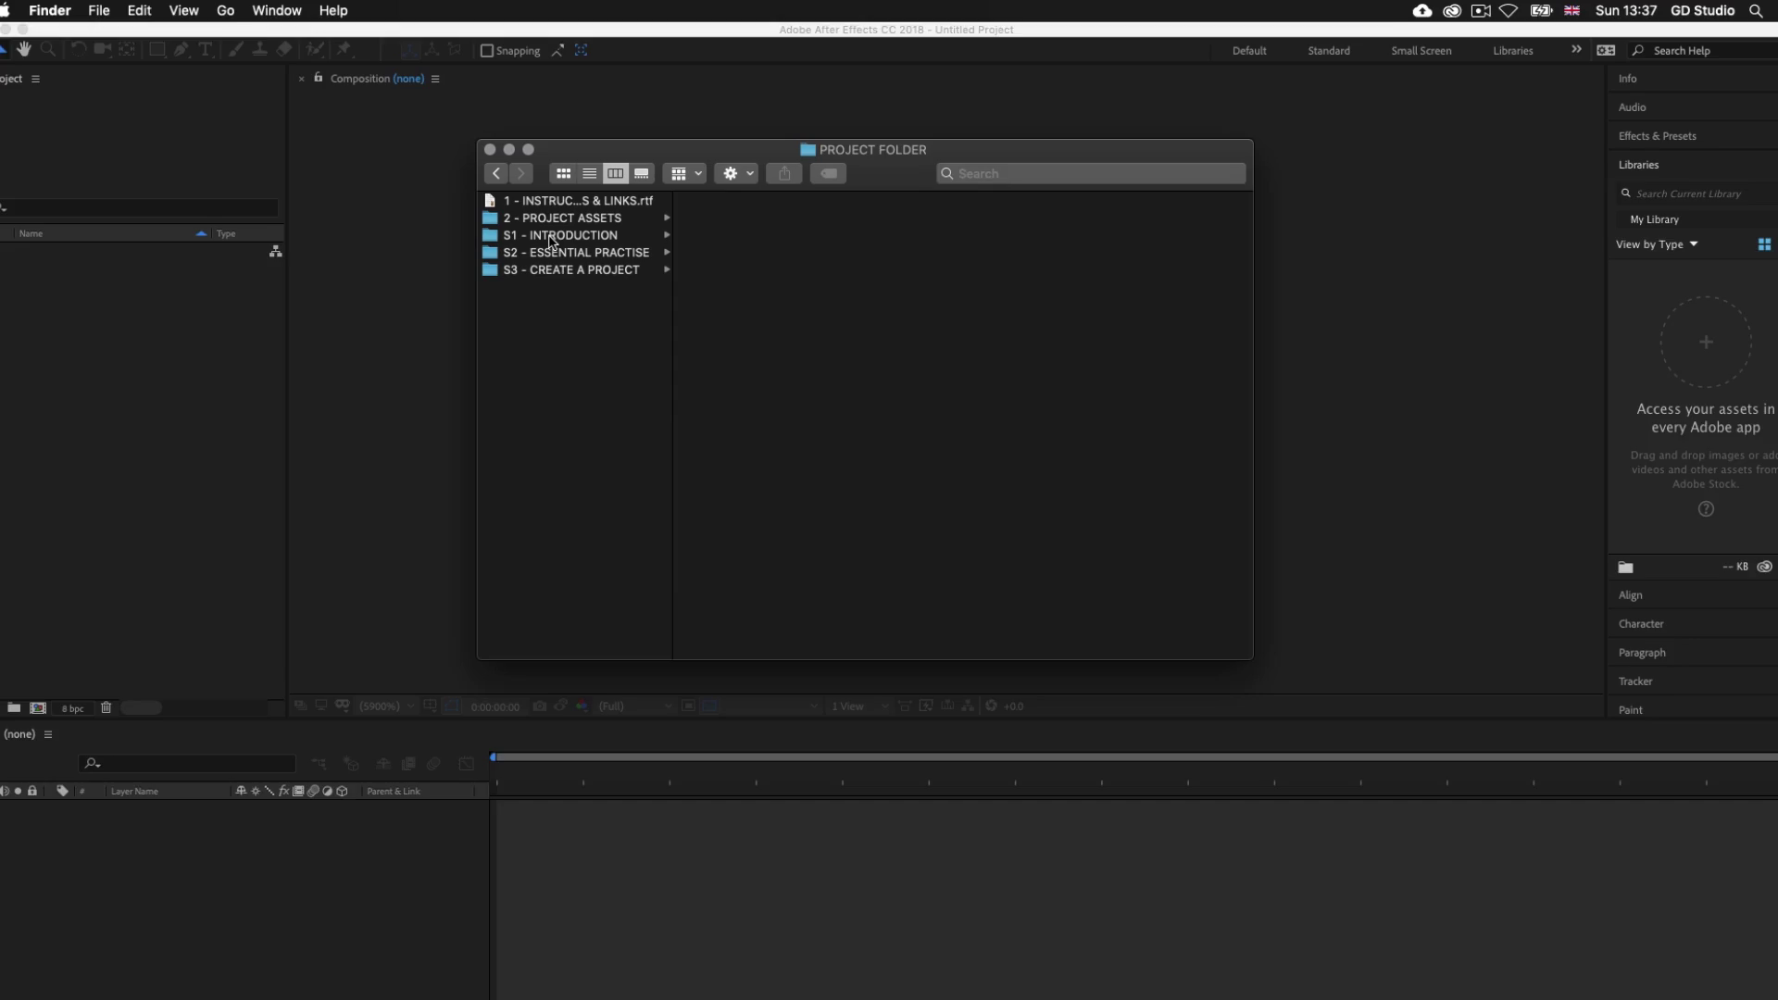
pyautogui.click(551, 237)
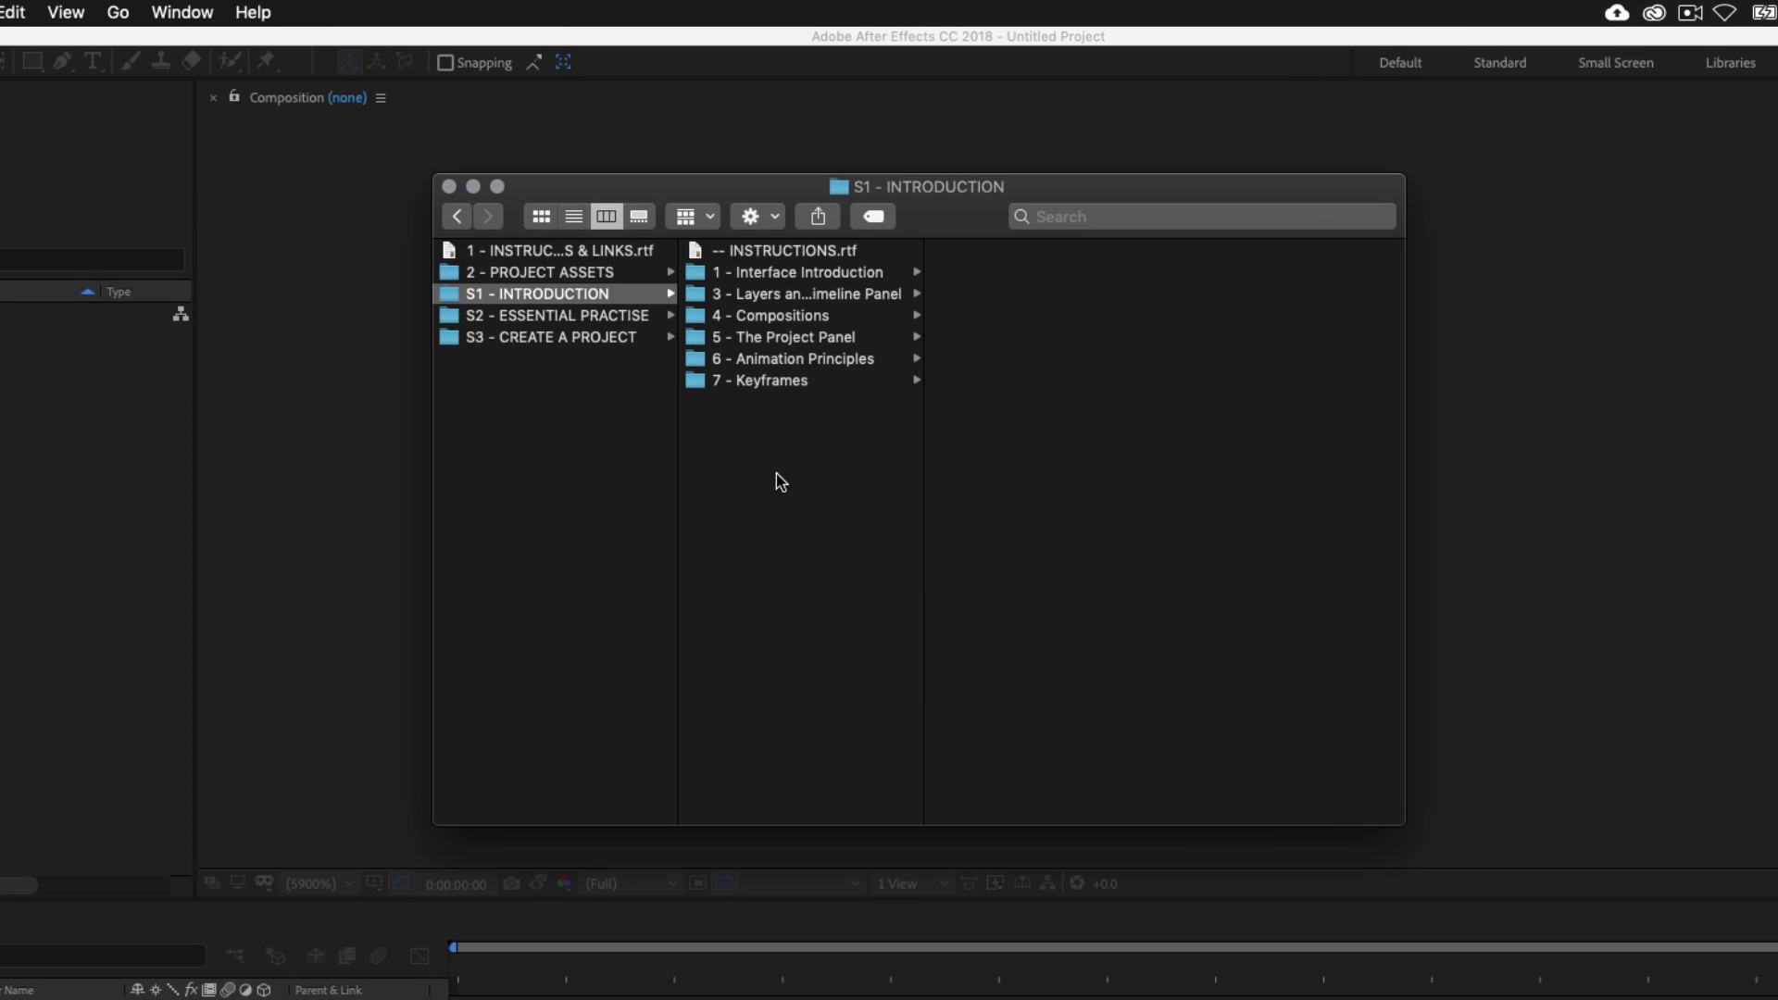
pyautogui.click(568, 479)
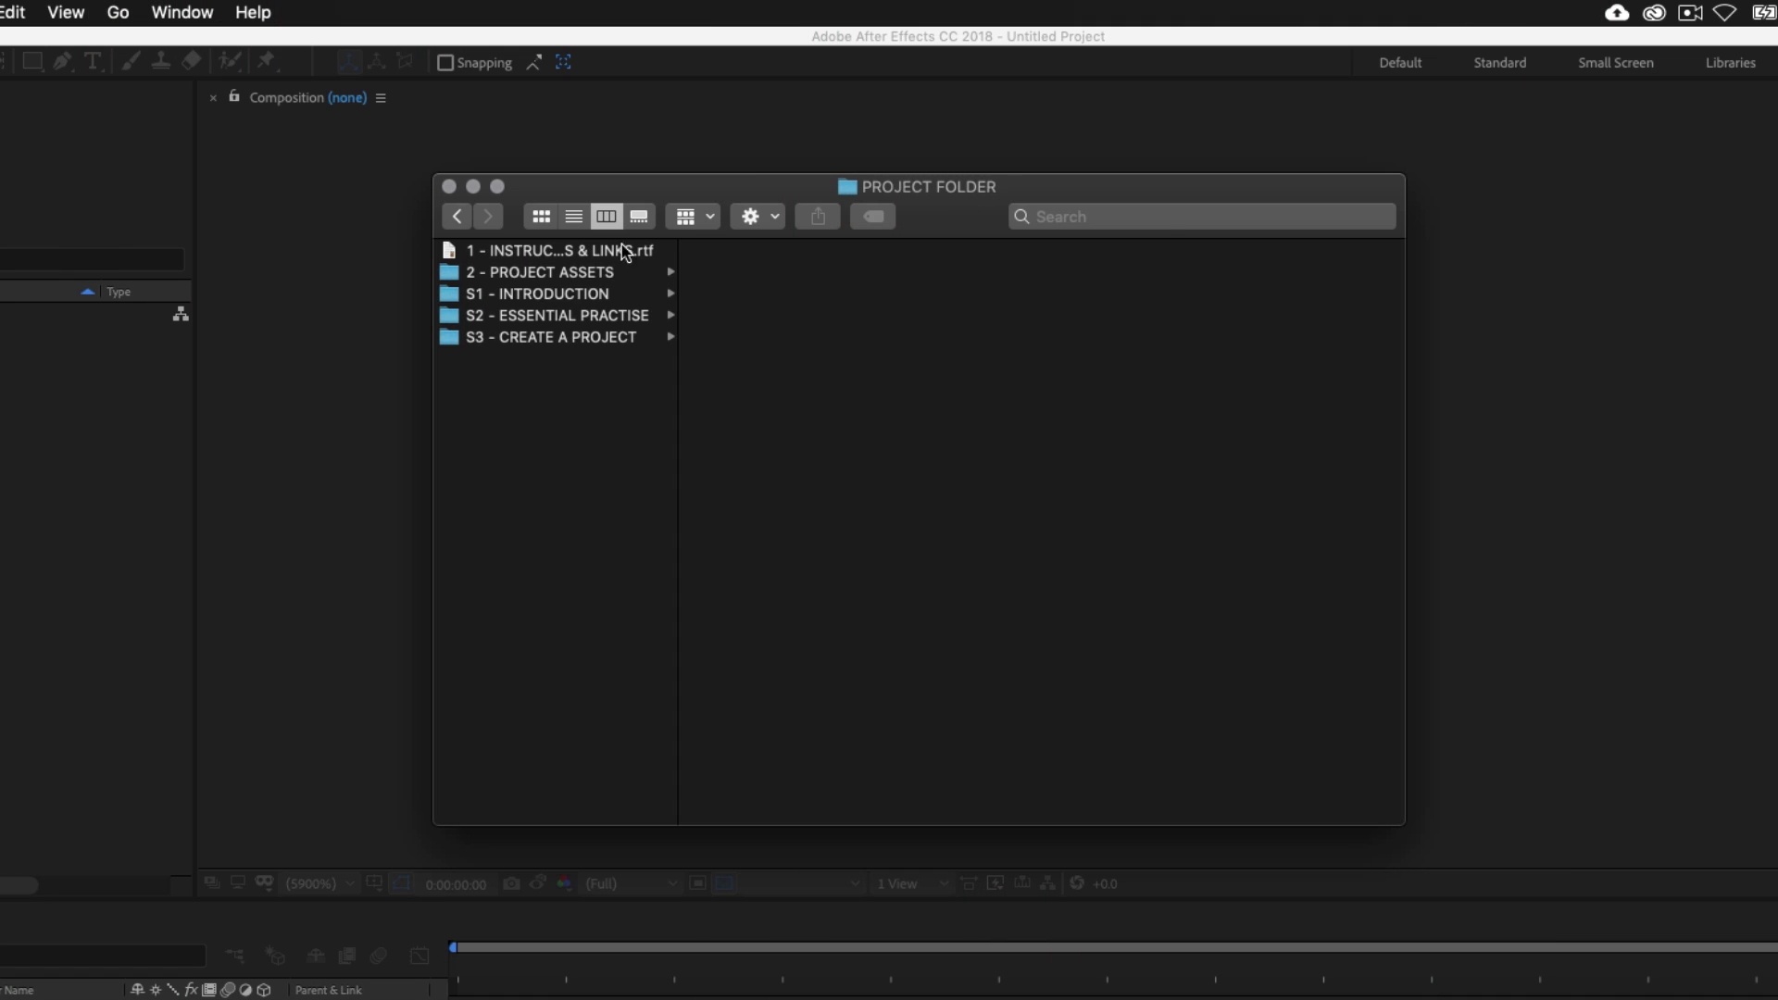
pyautogui.click(534, 301)
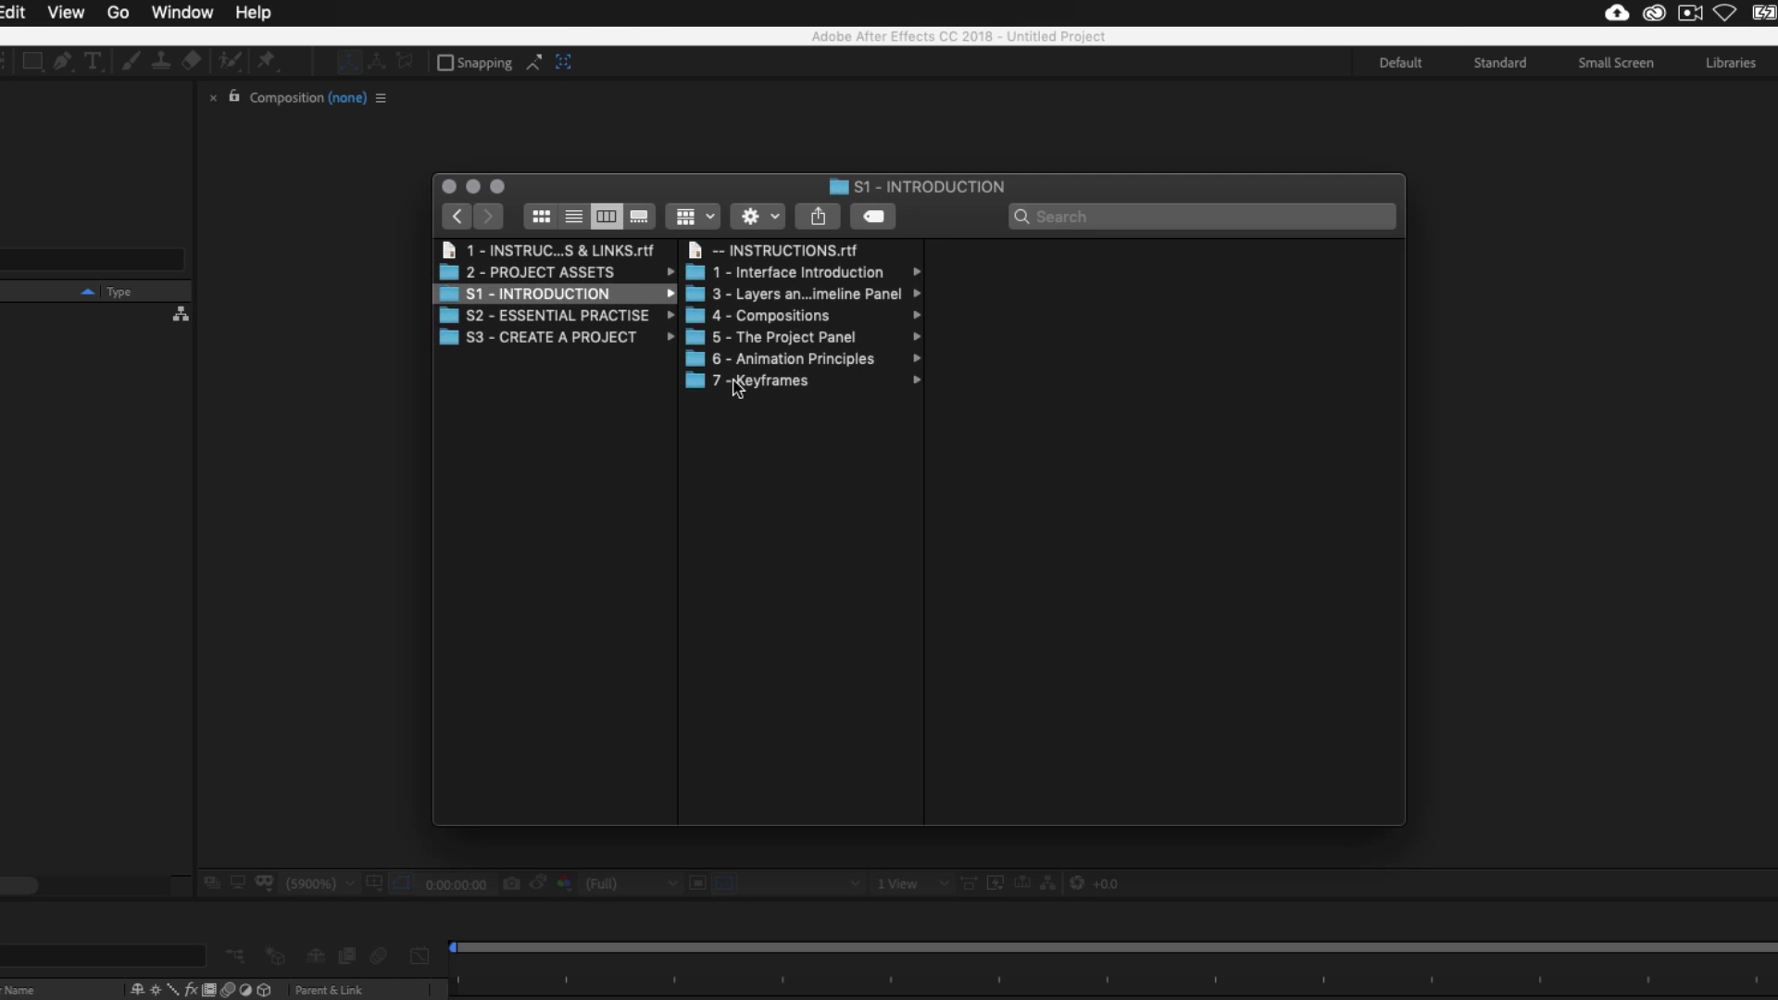
pyautogui.click(767, 274)
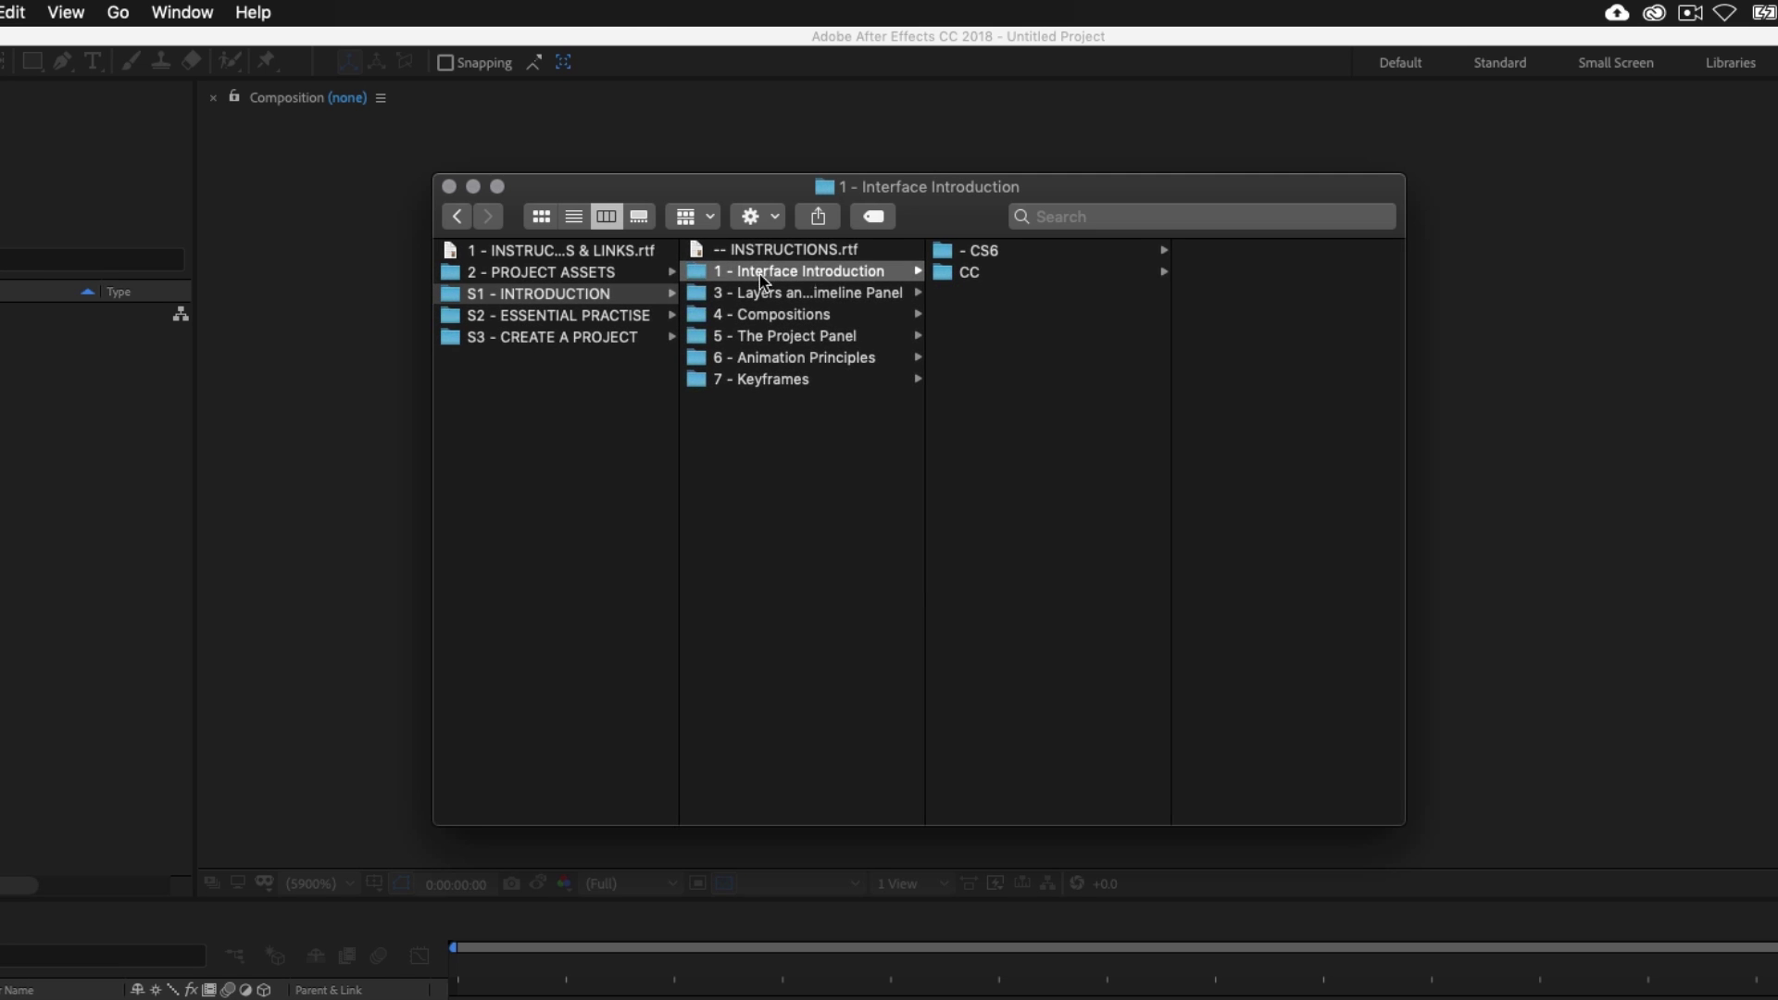
pyautogui.click(981, 274)
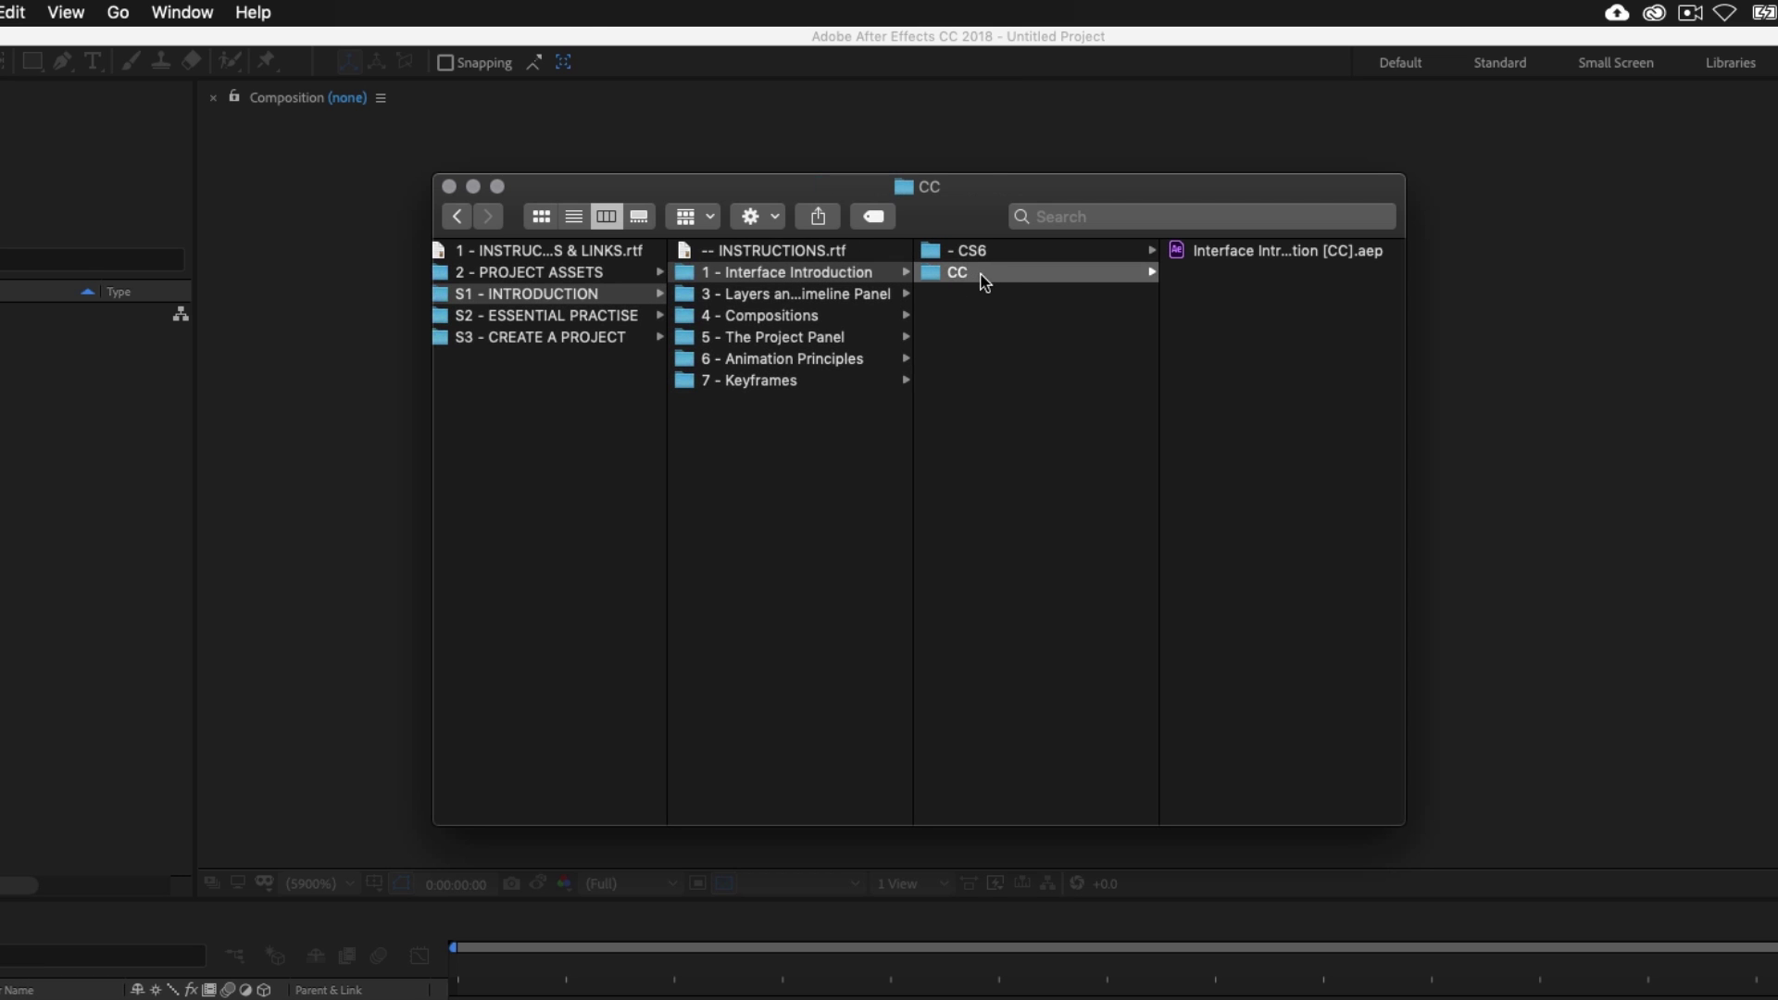
pyautogui.click(1266, 252)
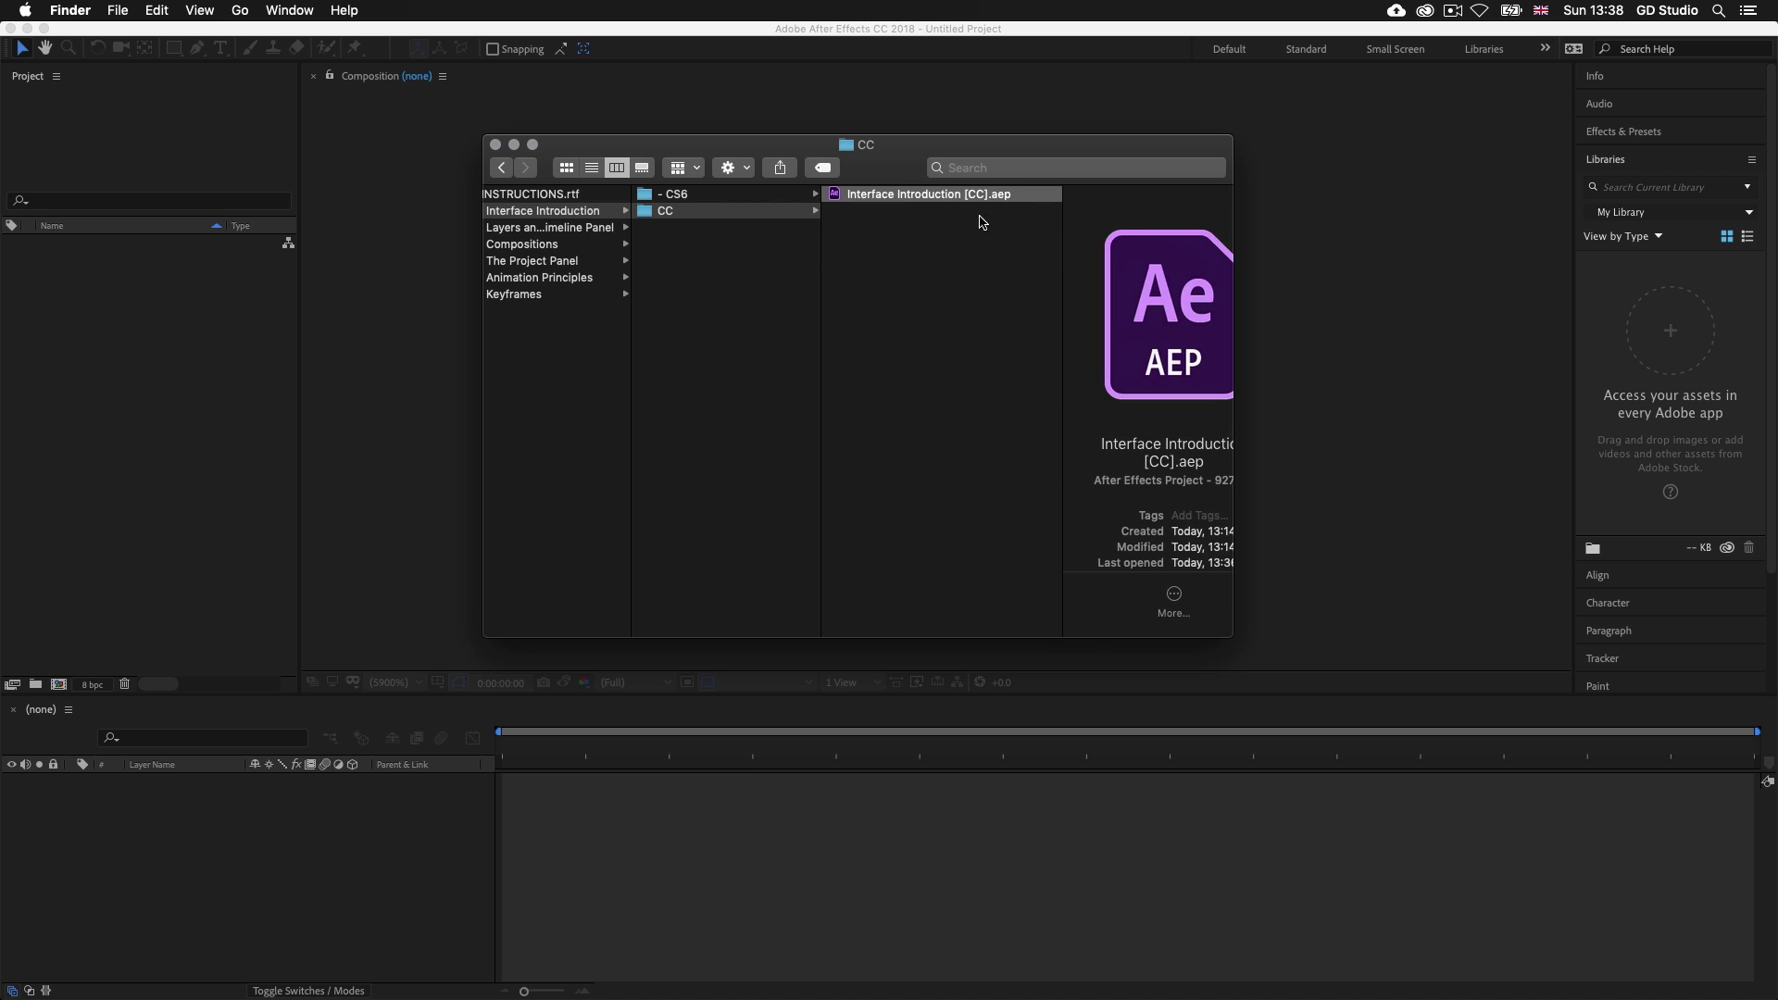
# Step: Open Interface Introduction [CC].aep, accept the conversion warning, and review the missing LemonMilk fonts list
pyautogui.doubleClick(963, 196)
pyautogui.click(1063, 547)
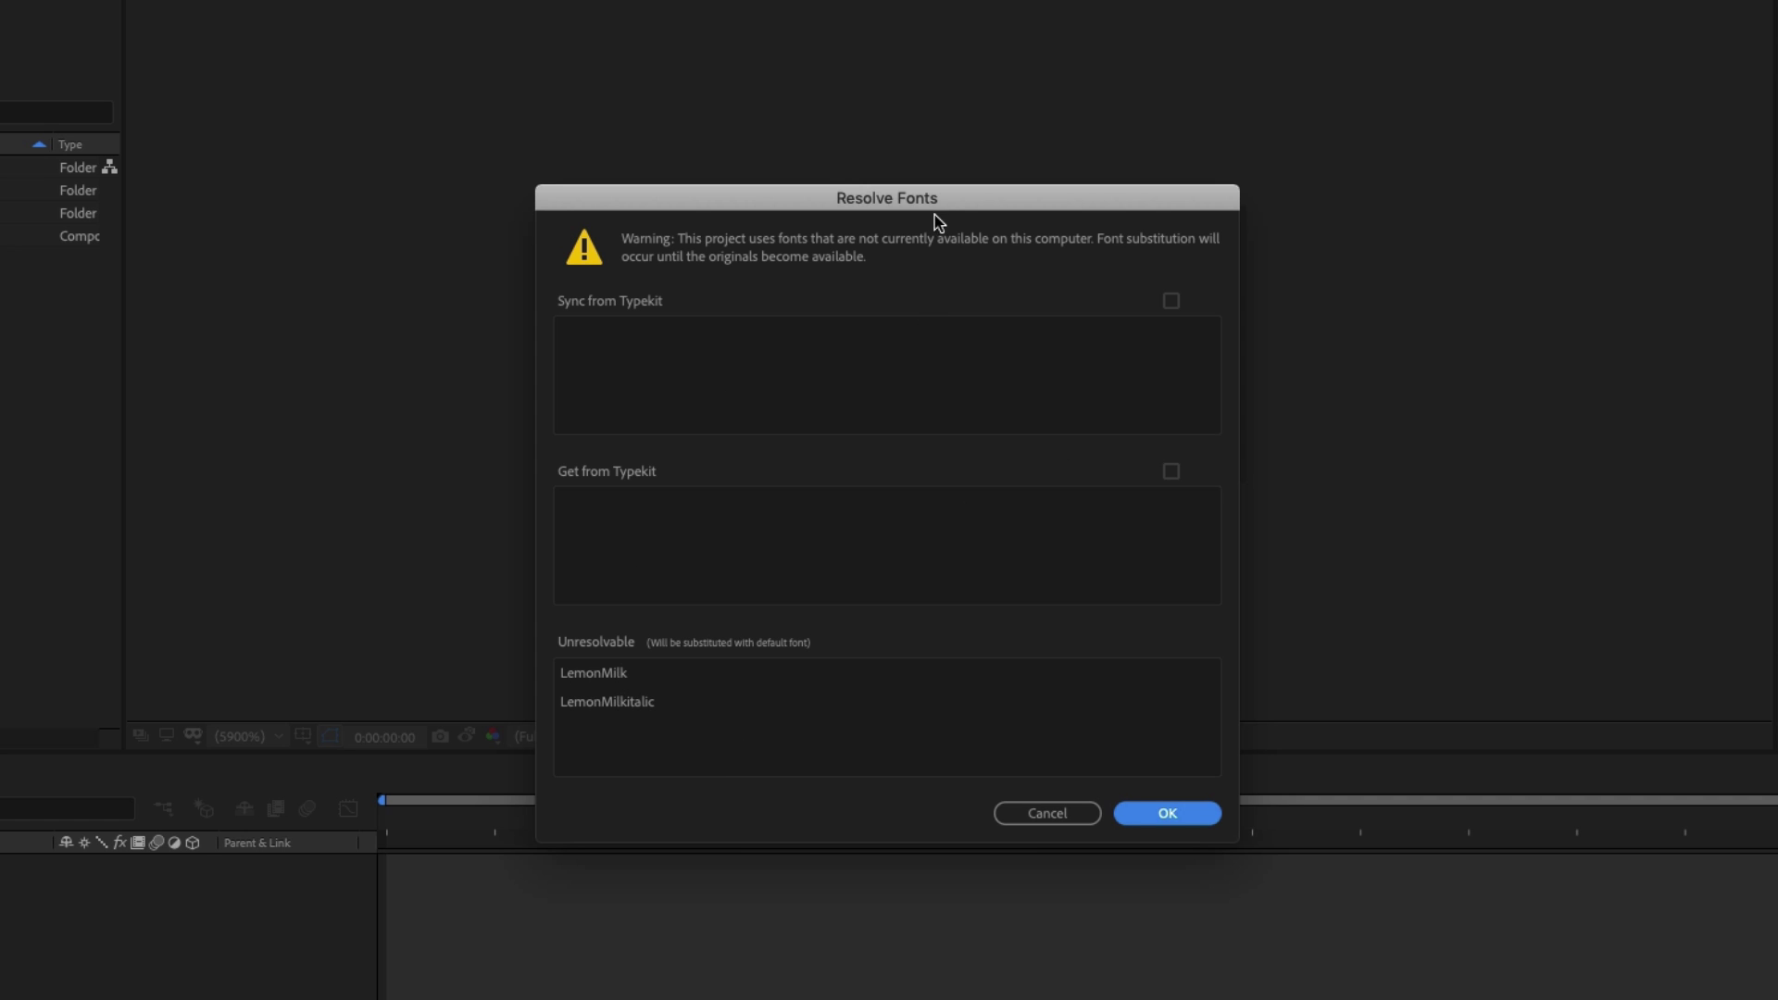
pyautogui.moveTo(940, 197); pyautogui.dragTo(944, 196)
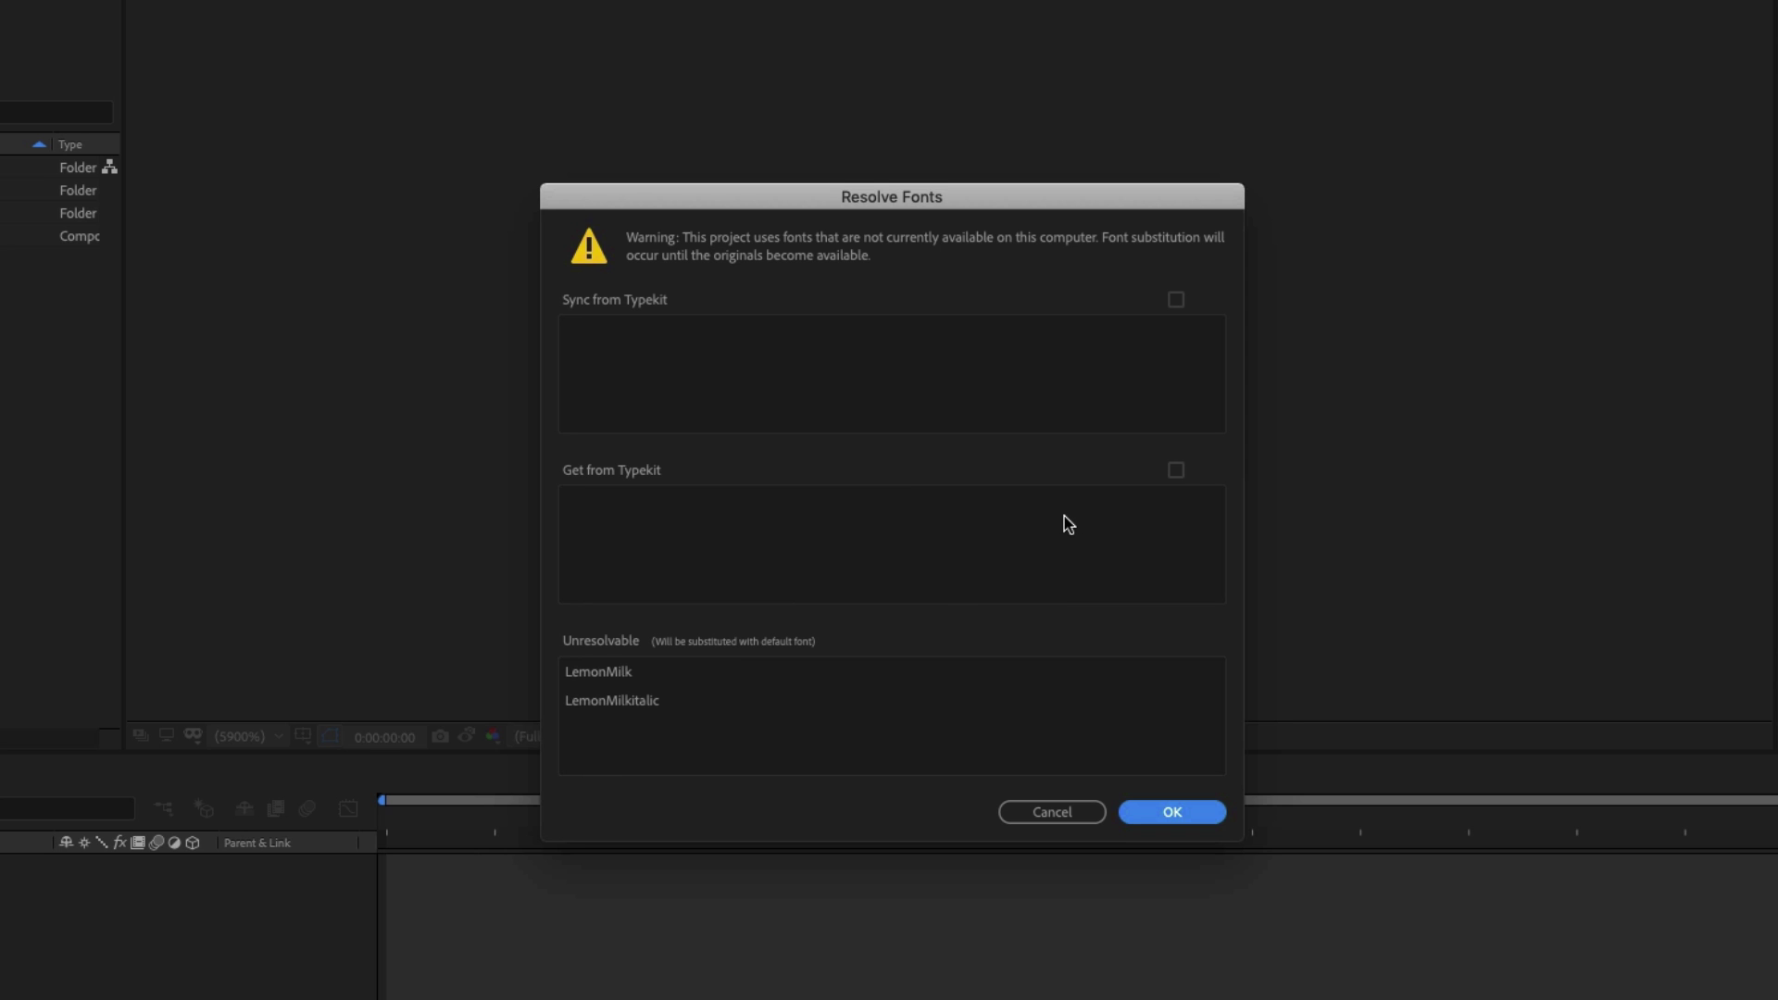
pyautogui.press('super+Tab')
pyautogui.press('super+Tab')
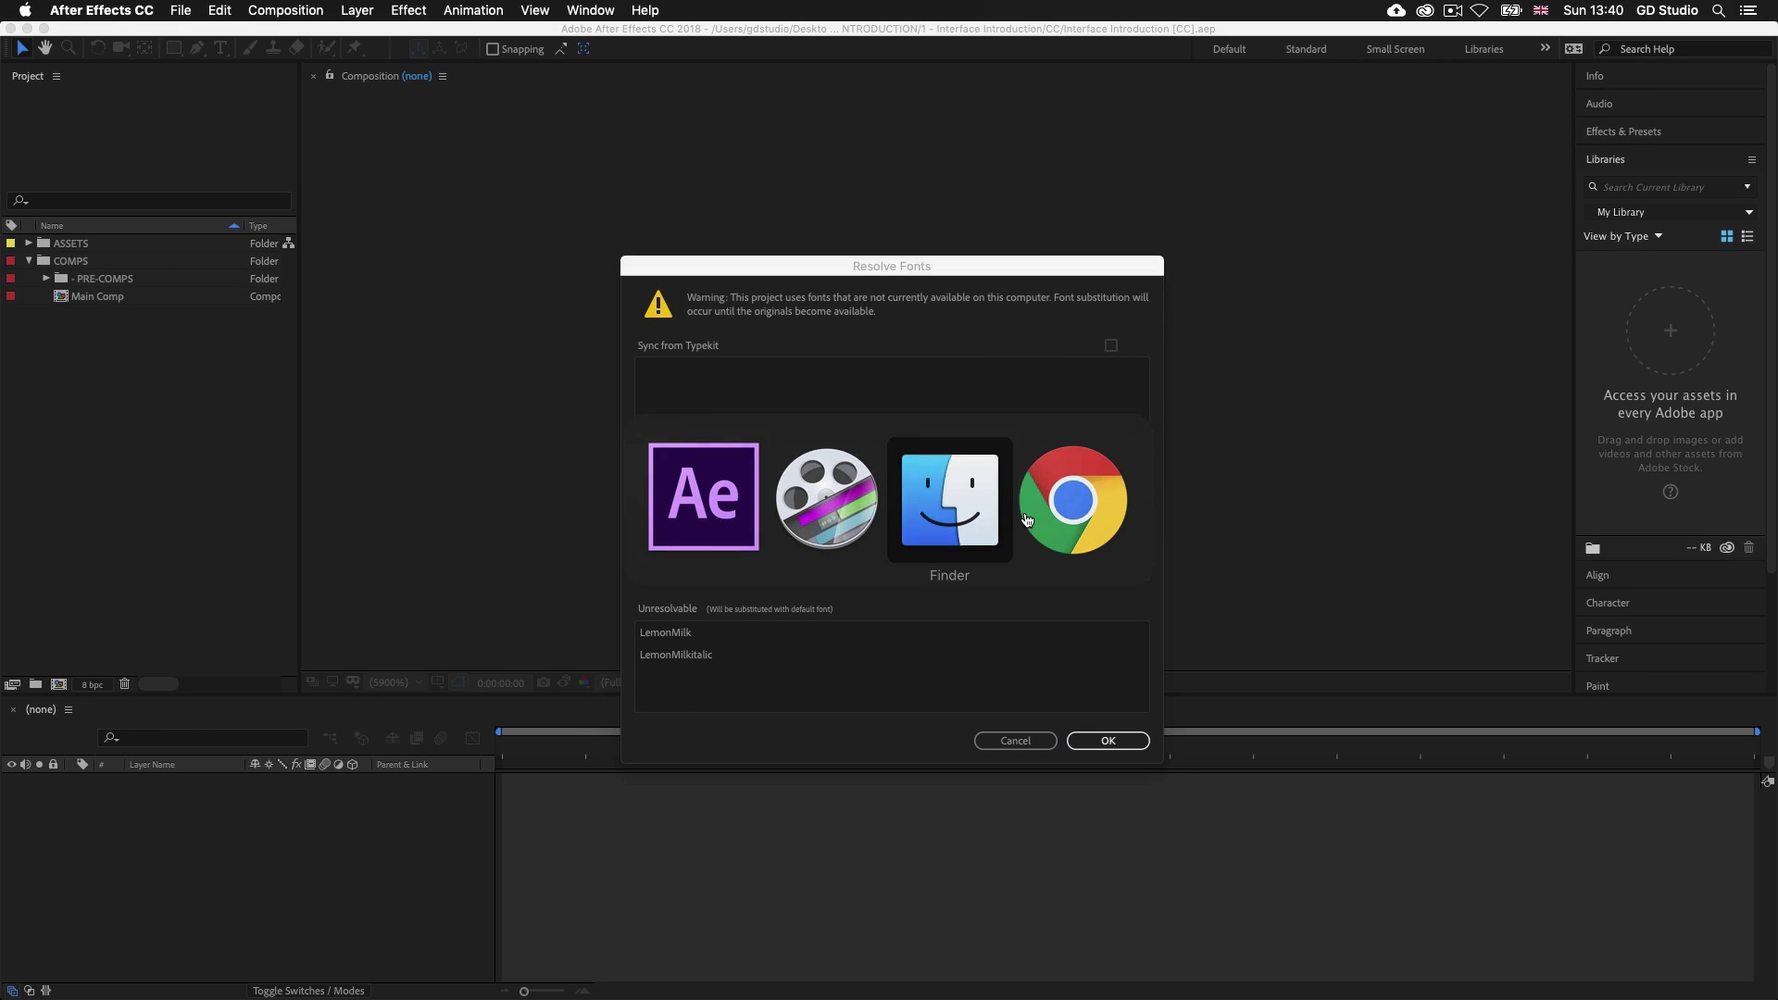
# Step: Open '-- GET THE FONT HERE.rtf' from 2 - PROJECT ASSETS > TYPEFACE
pyautogui.click(532, 362)
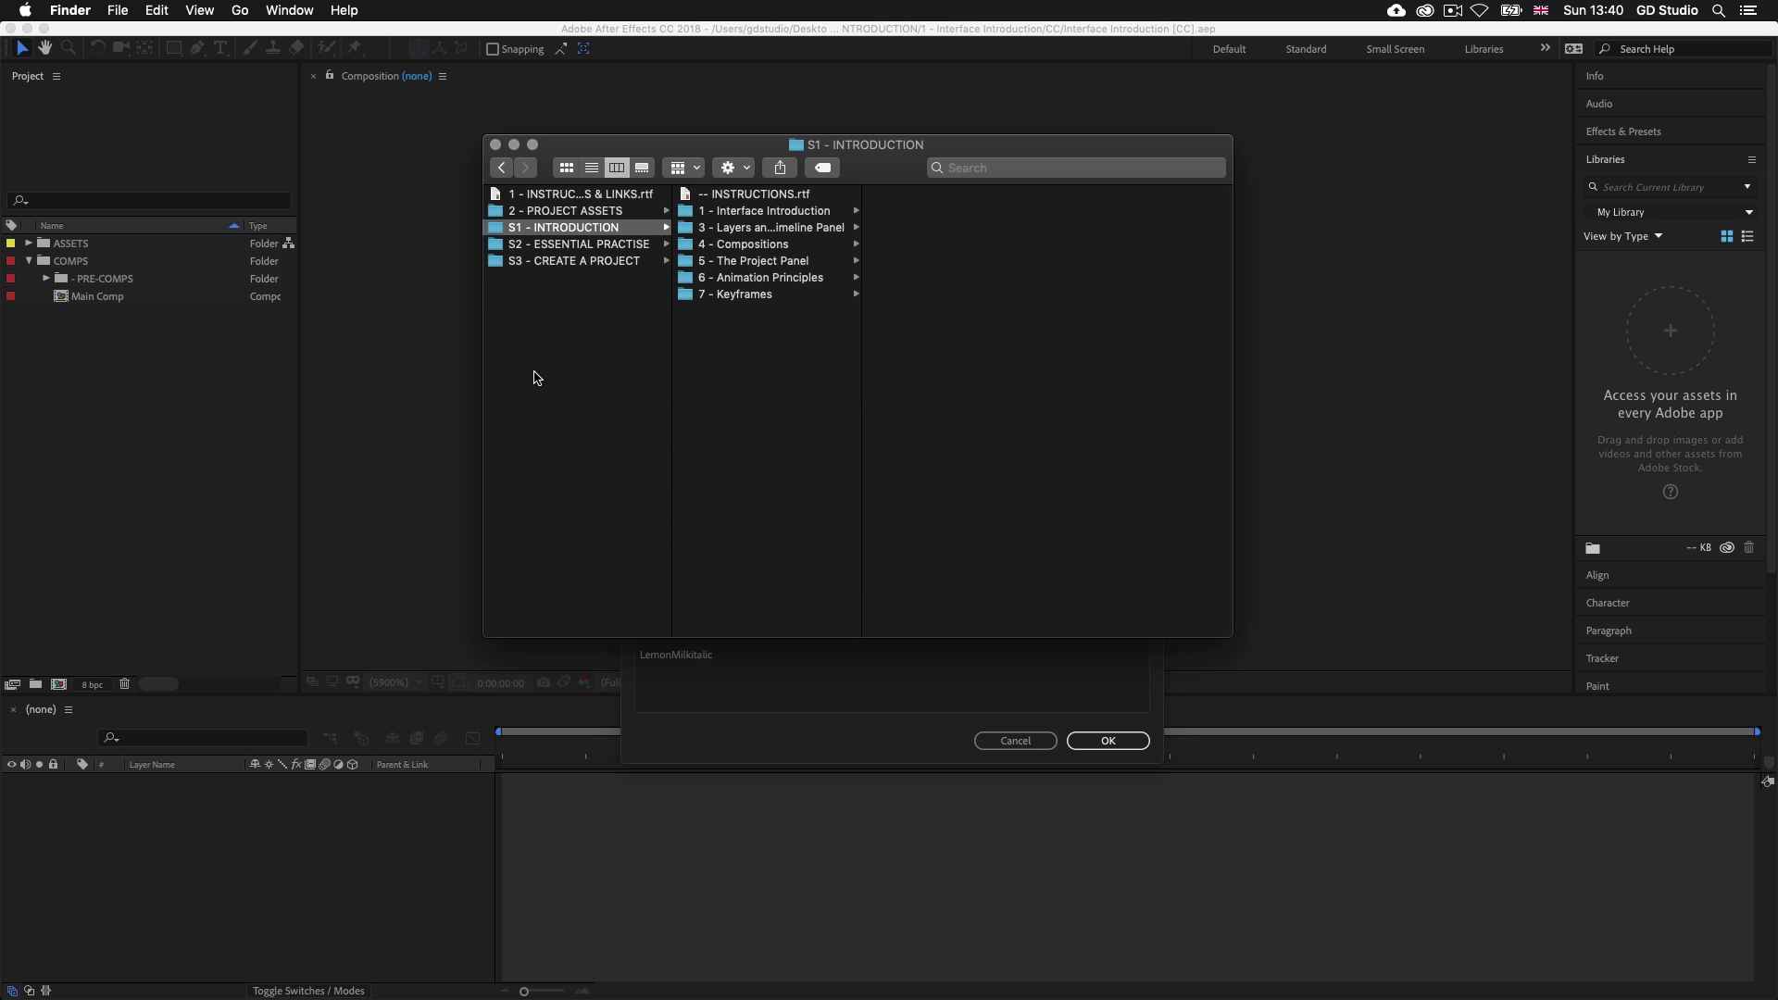
pyautogui.click(566, 380)
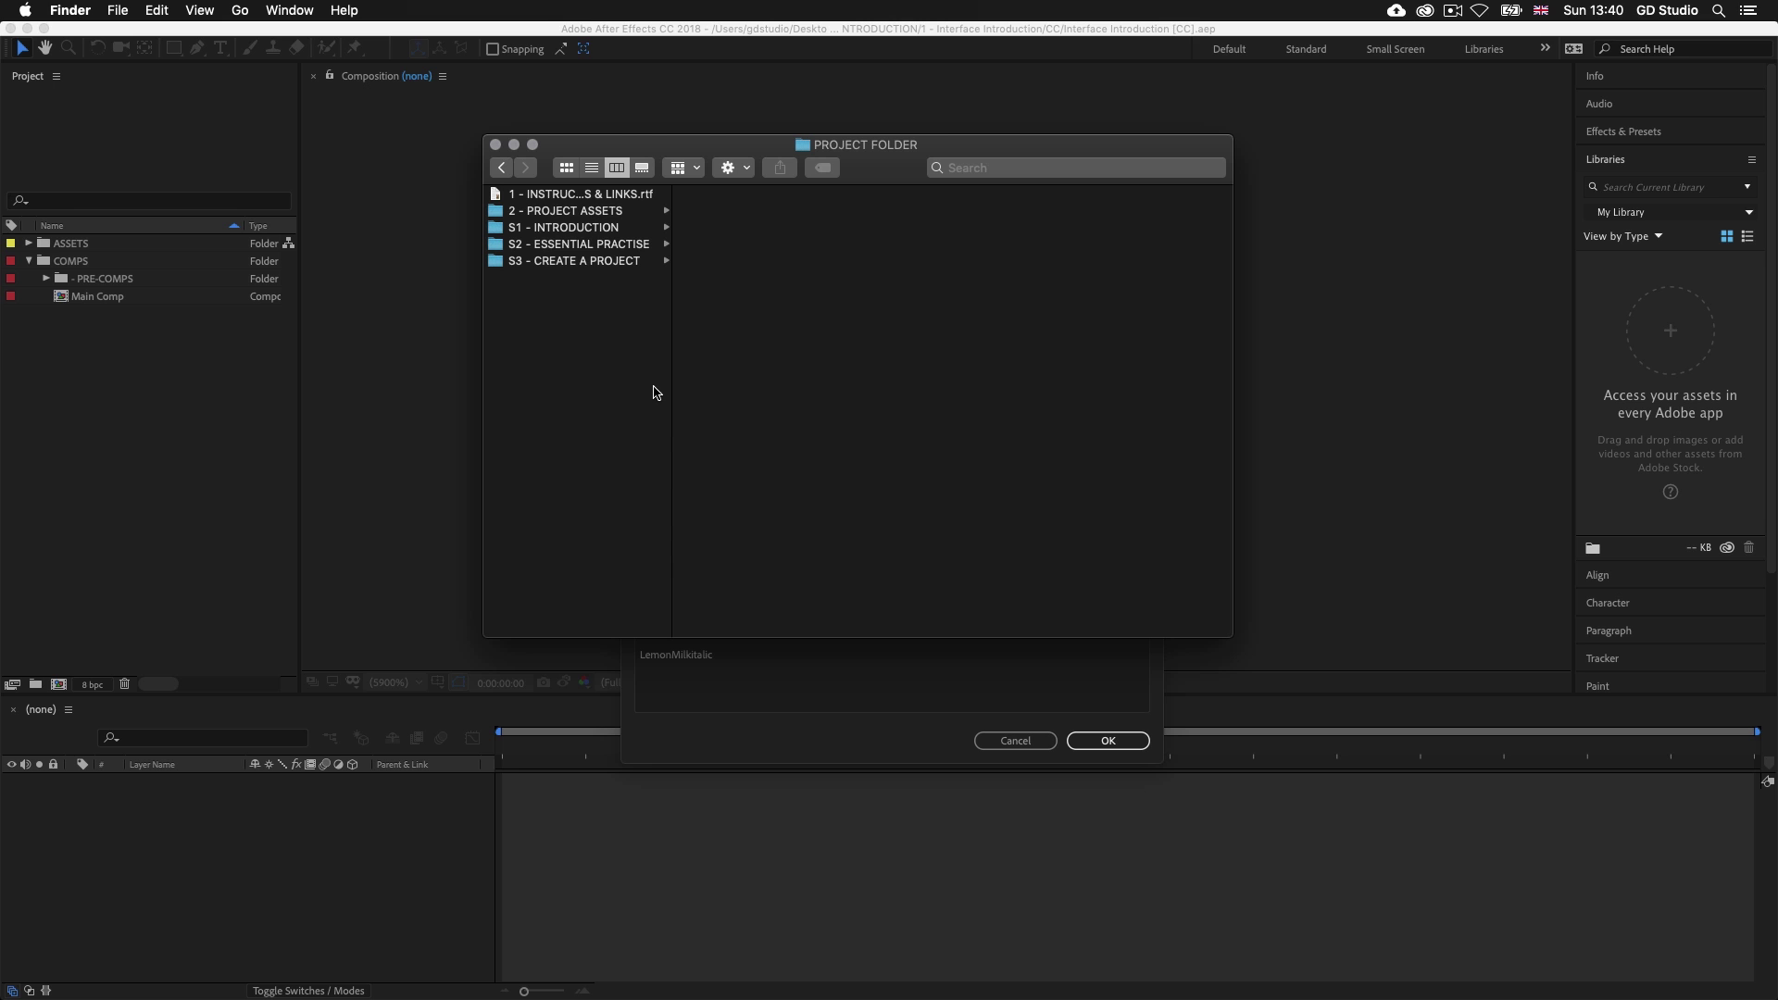
pyautogui.click(593, 211)
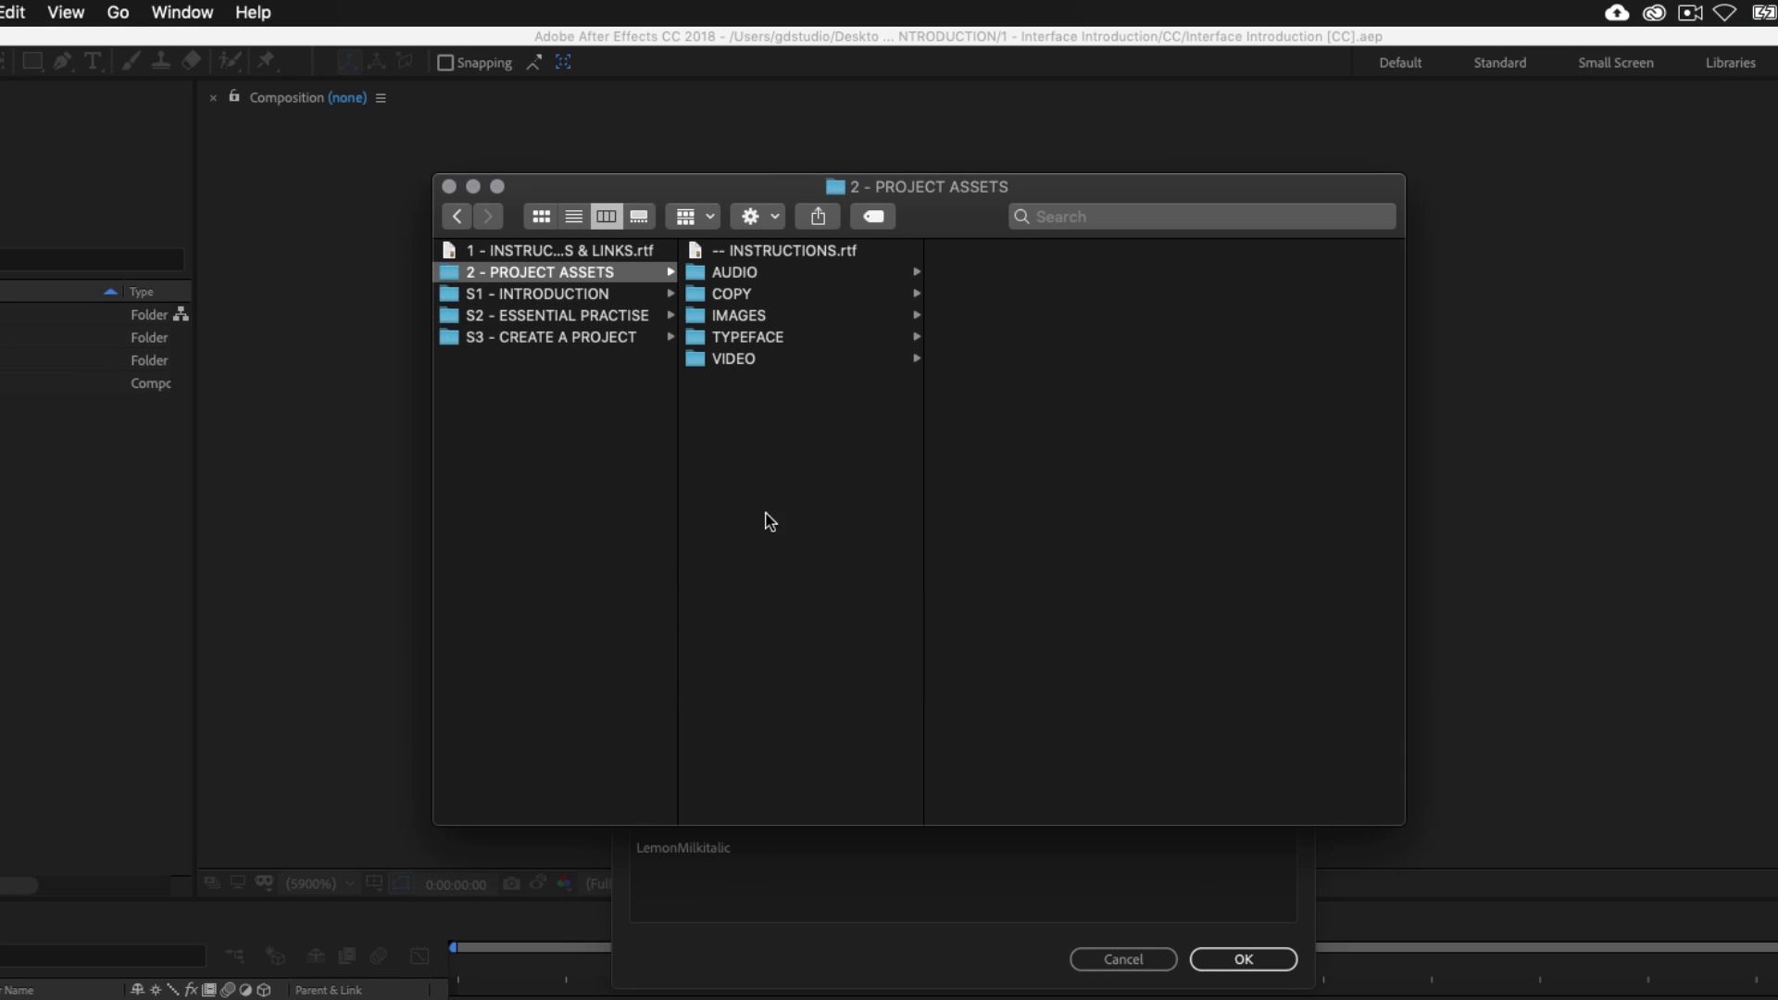
pyautogui.click(786, 339)
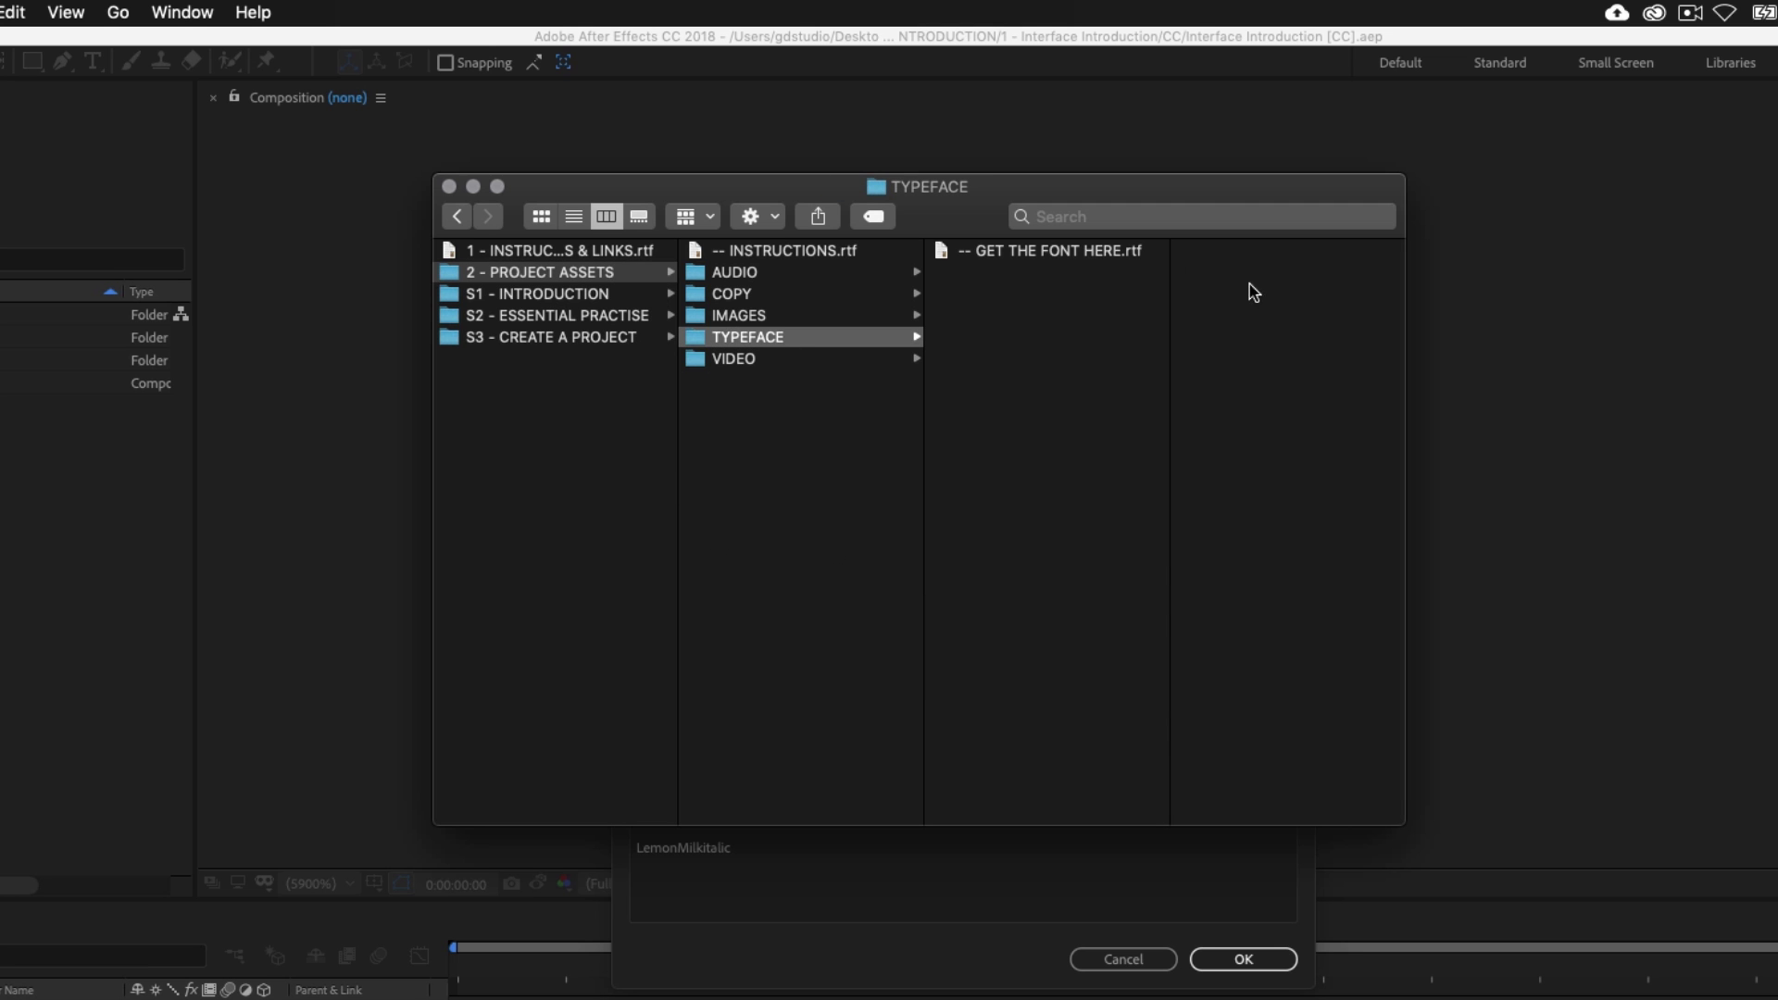
pyautogui.click(1044, 254)
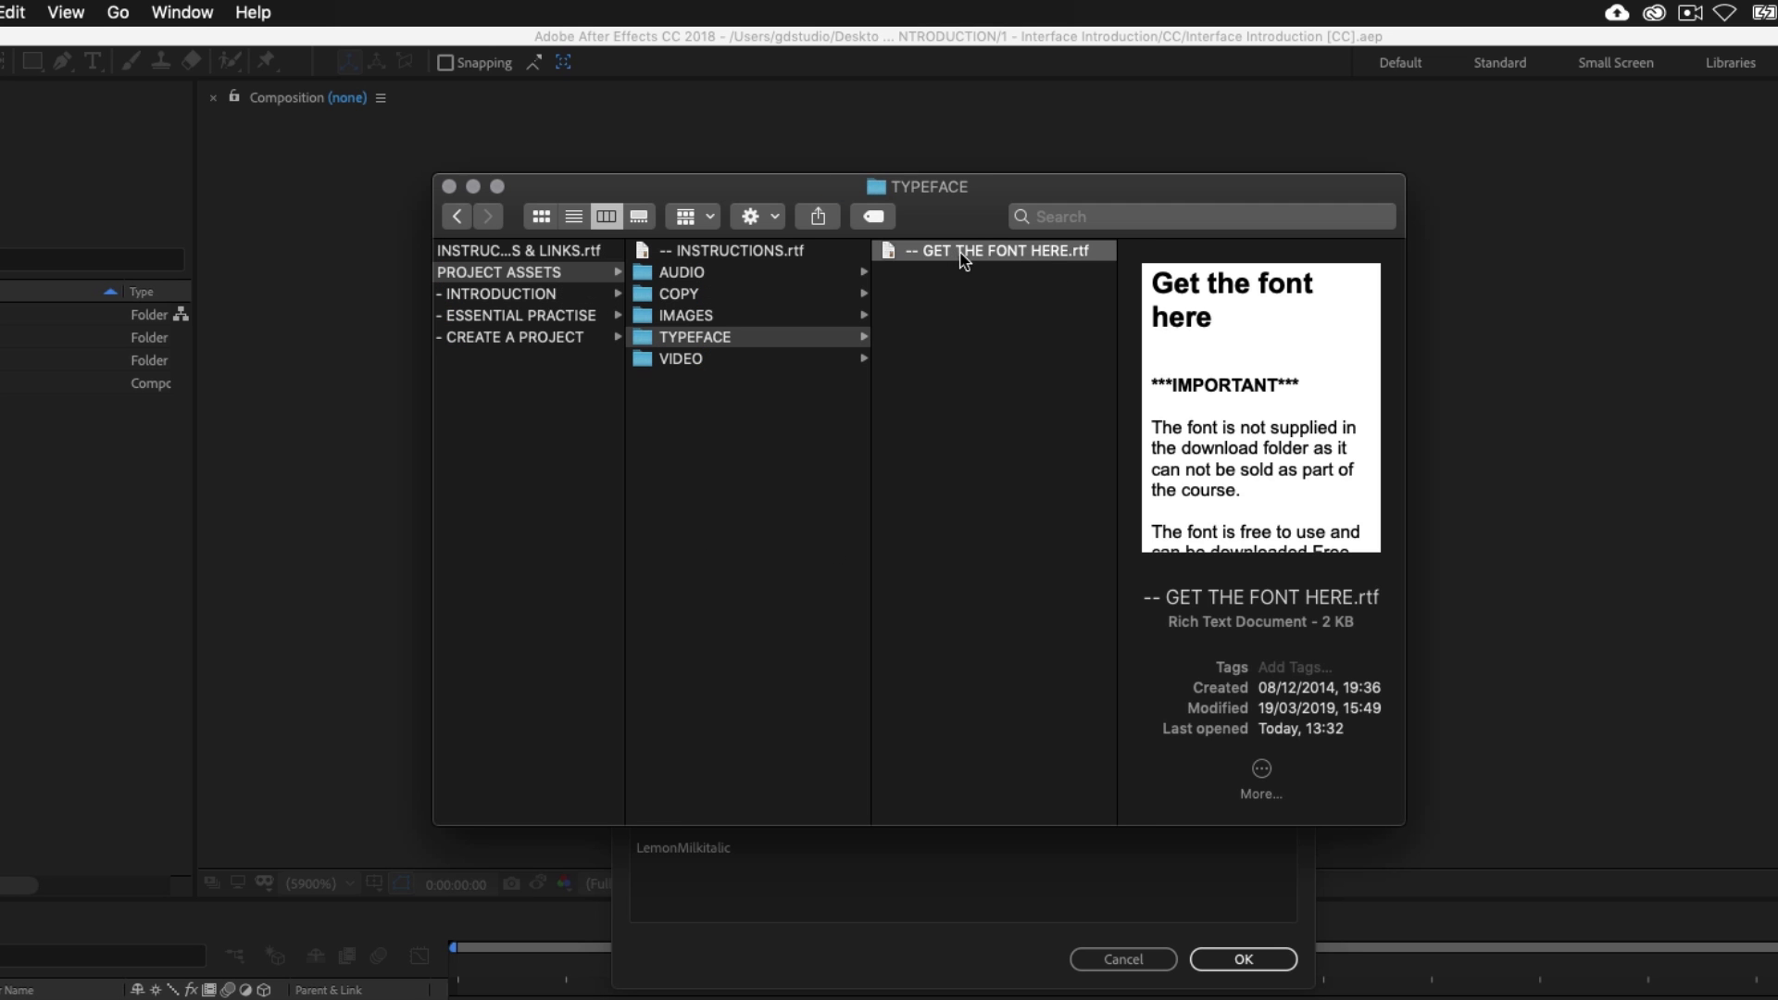
pyautogui.doubleClick(964, 259)
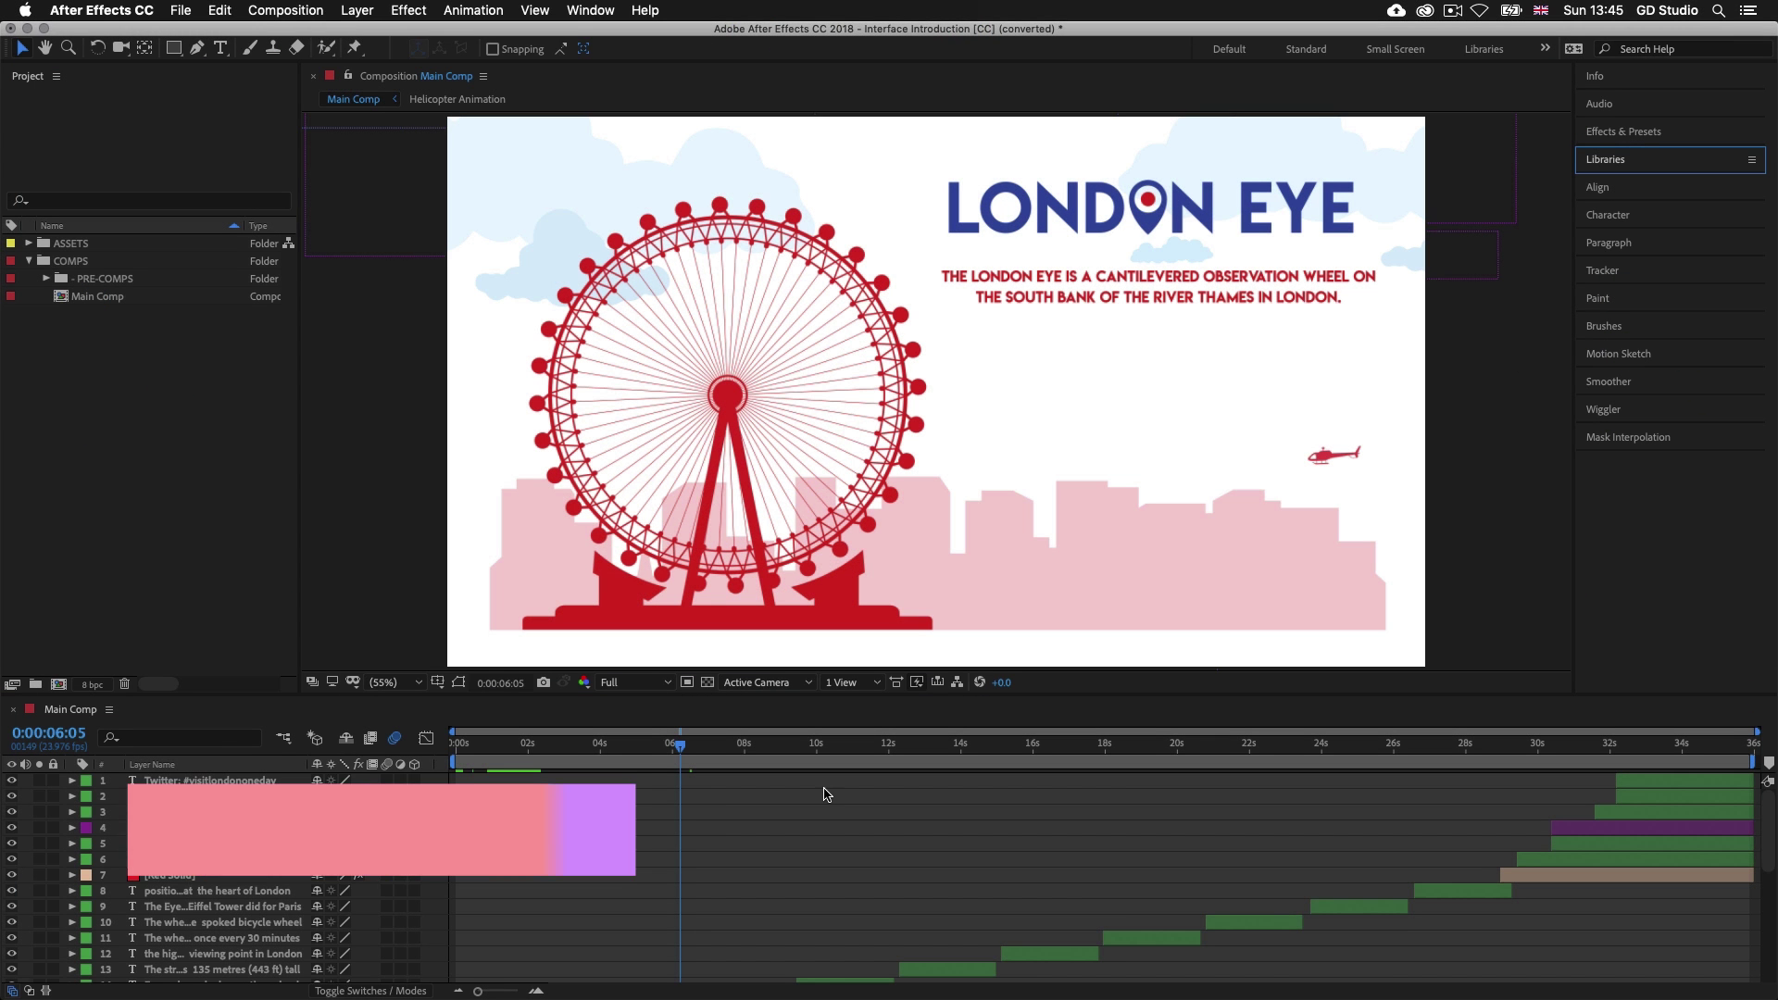
pyautogui.click(787, 839)
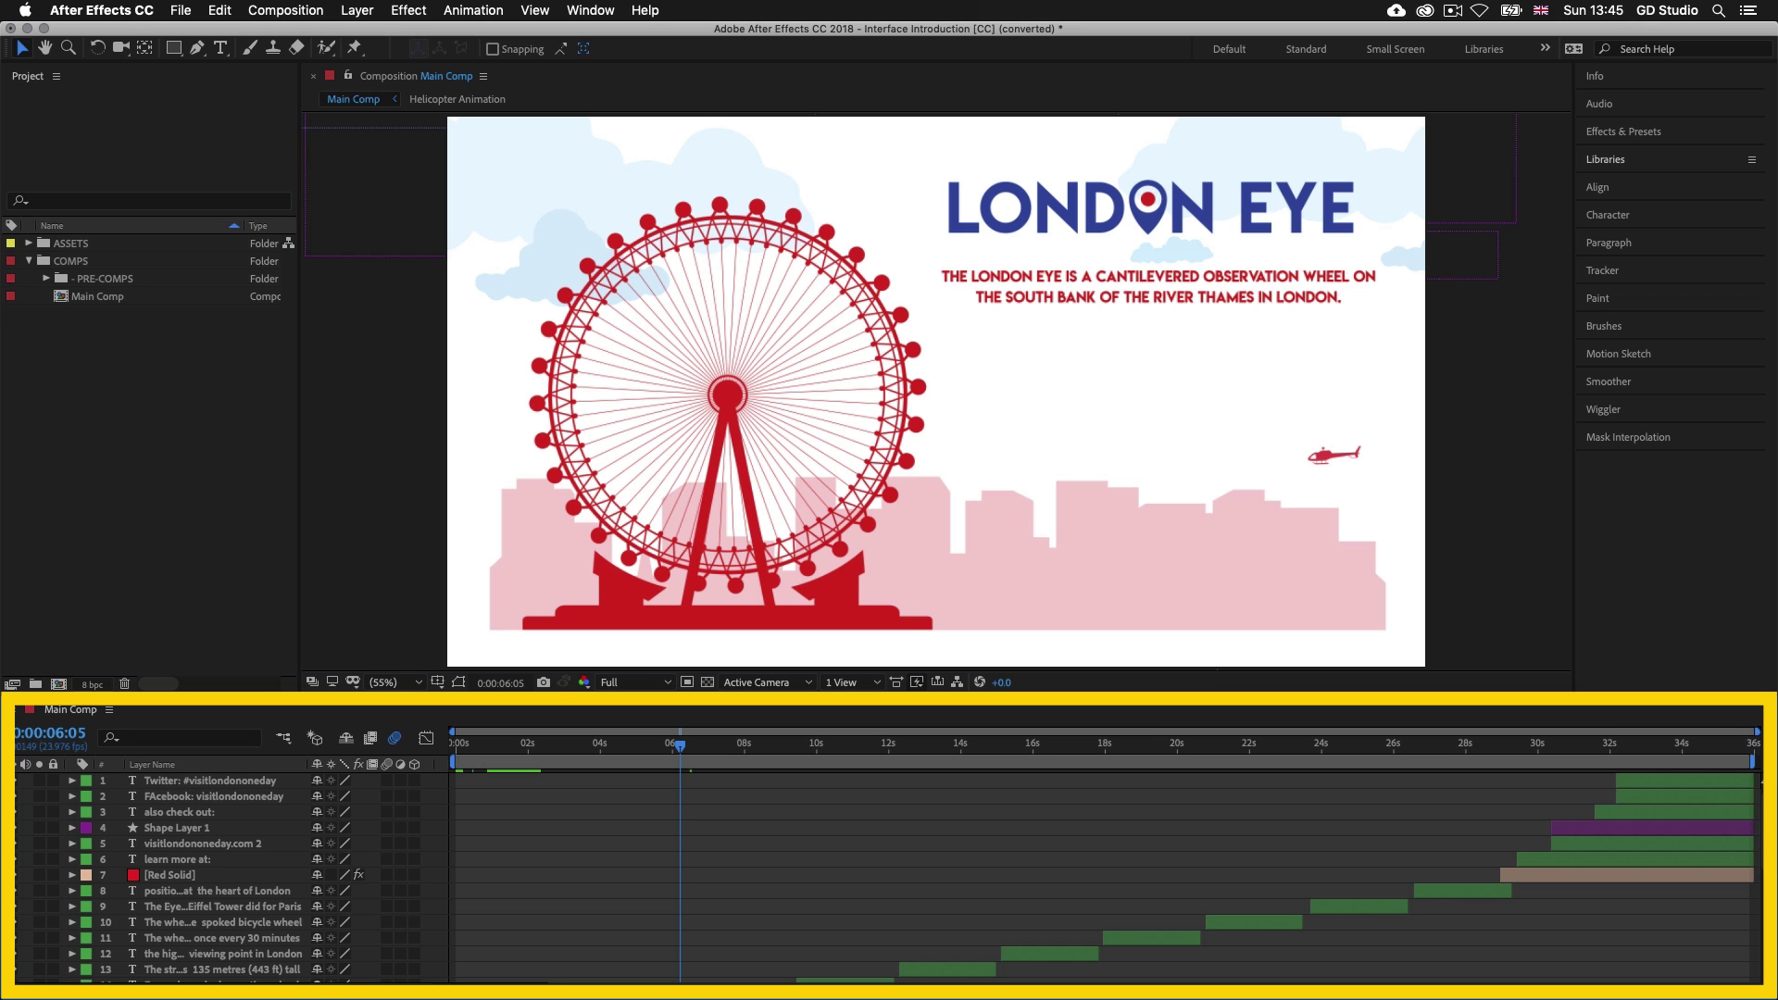
pyautogui.scroll(-10, 1757, 890)
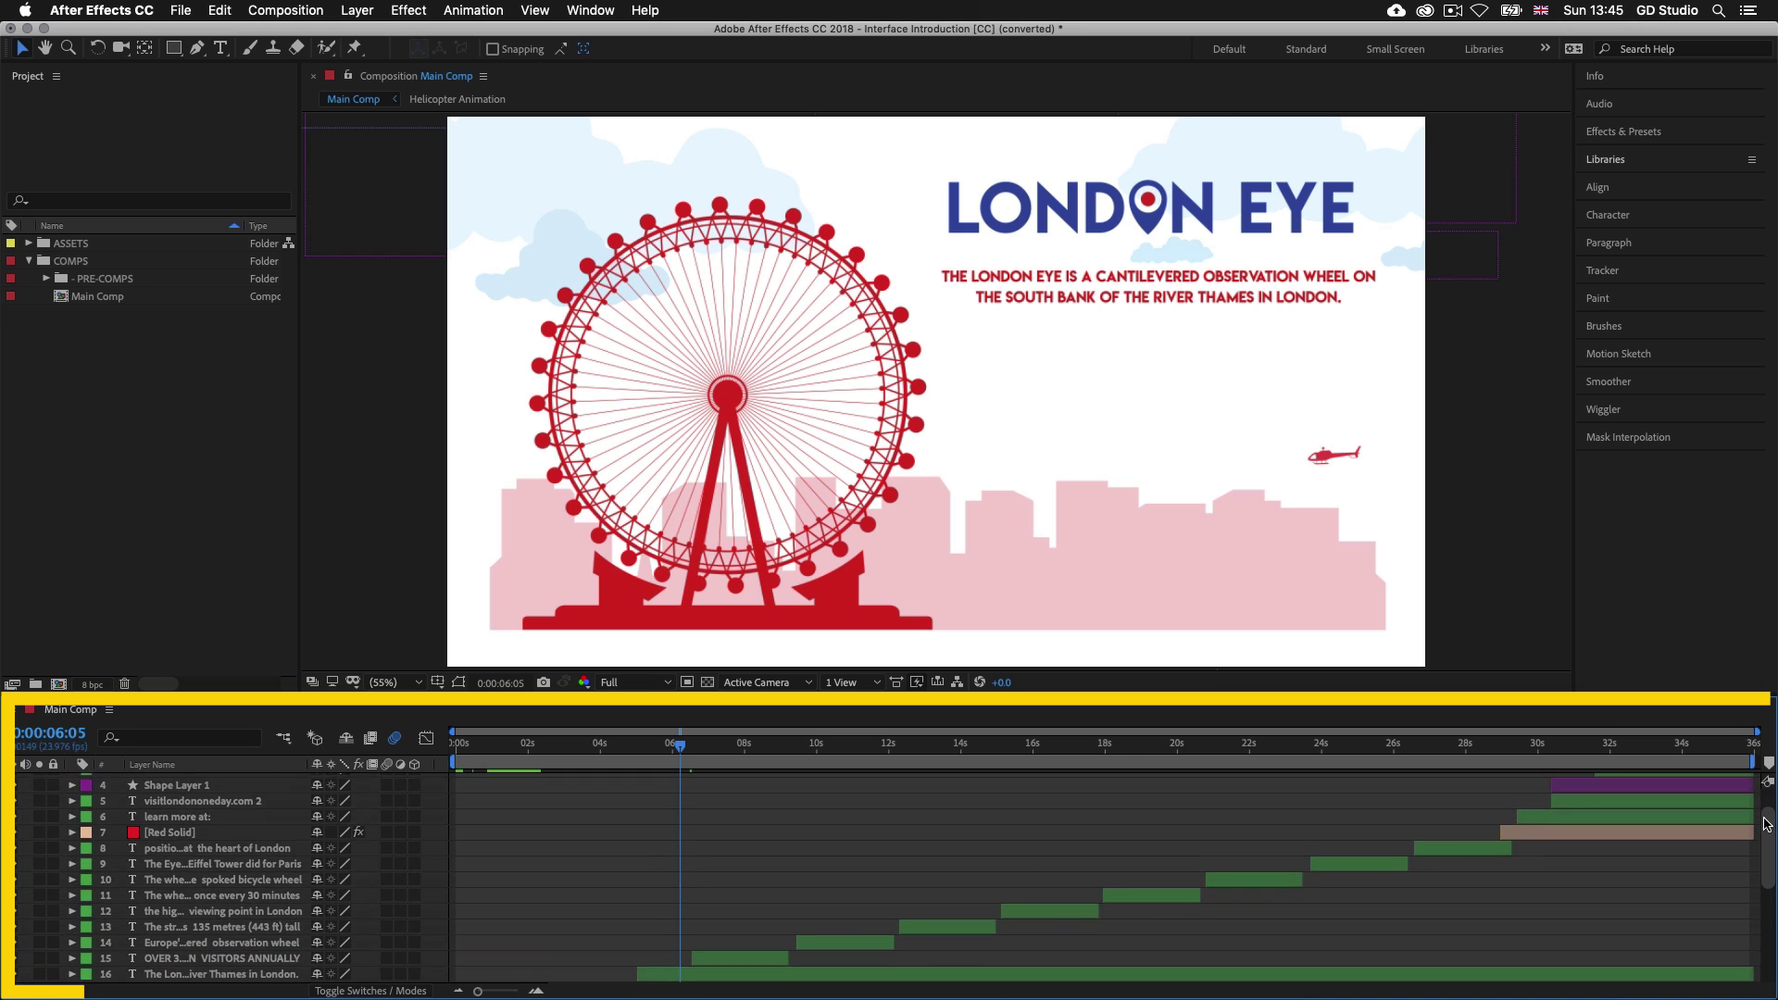
pyautogui.scroll(10, 1757, 889)
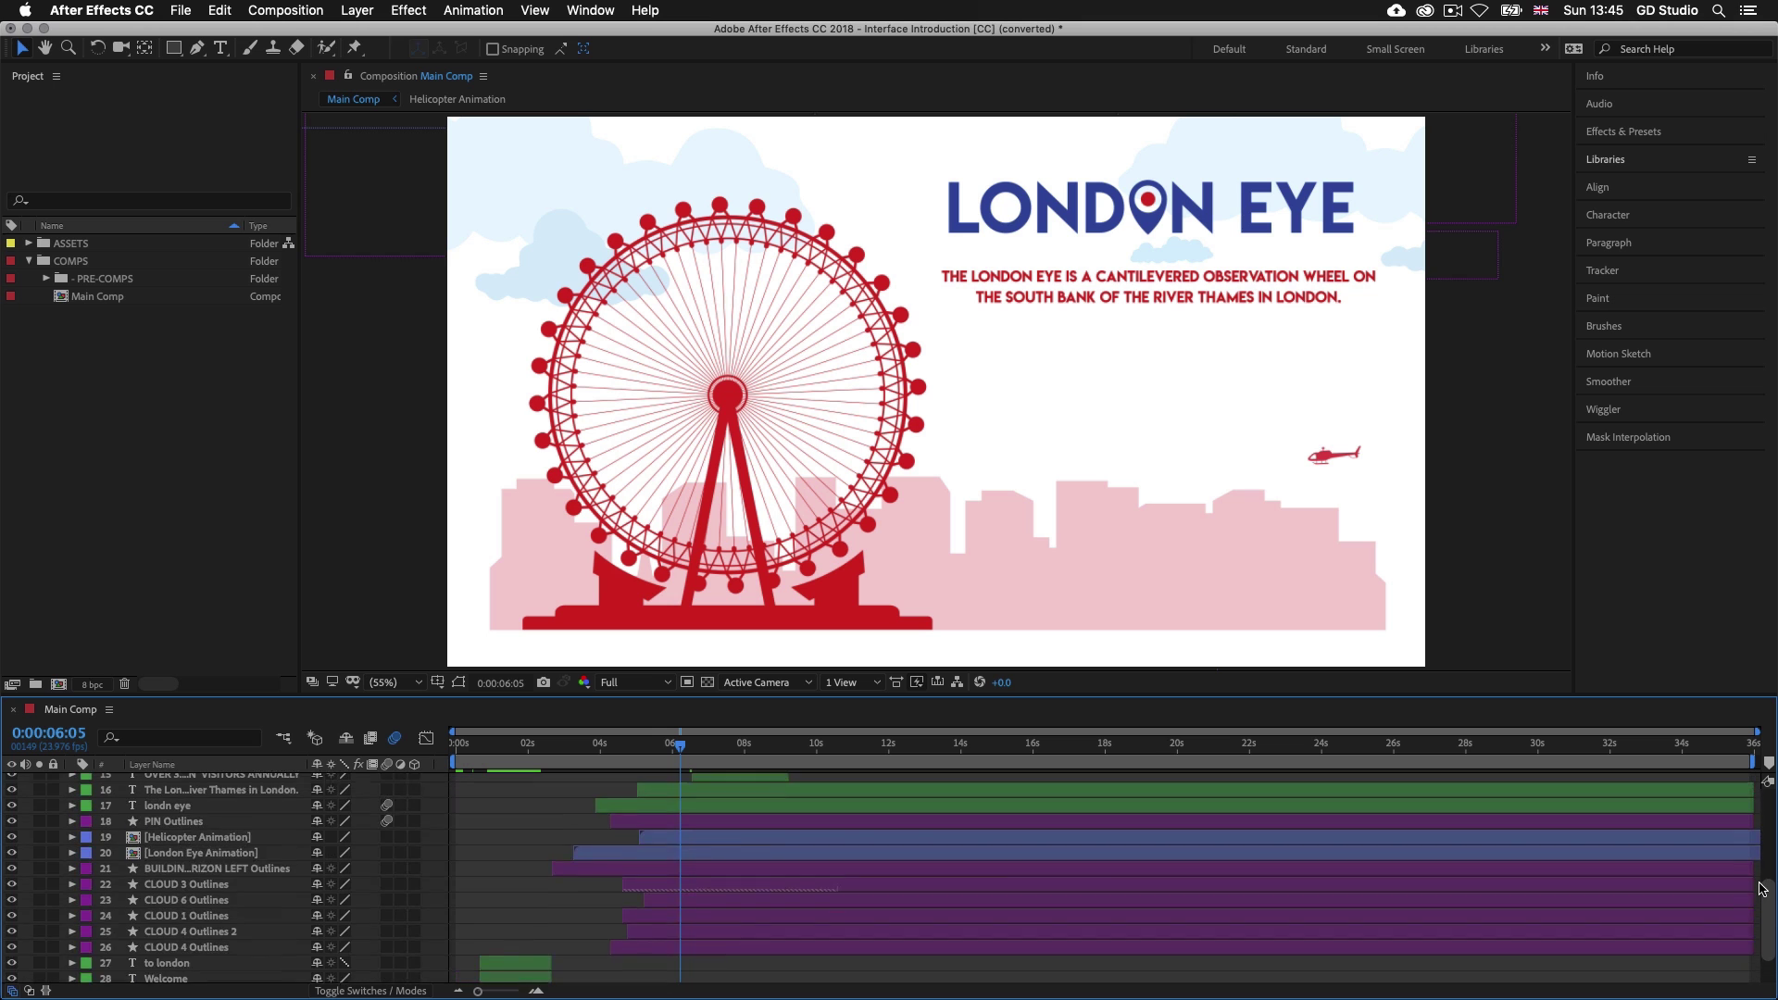
pyautogui.scroll(-5, 1764, 805)
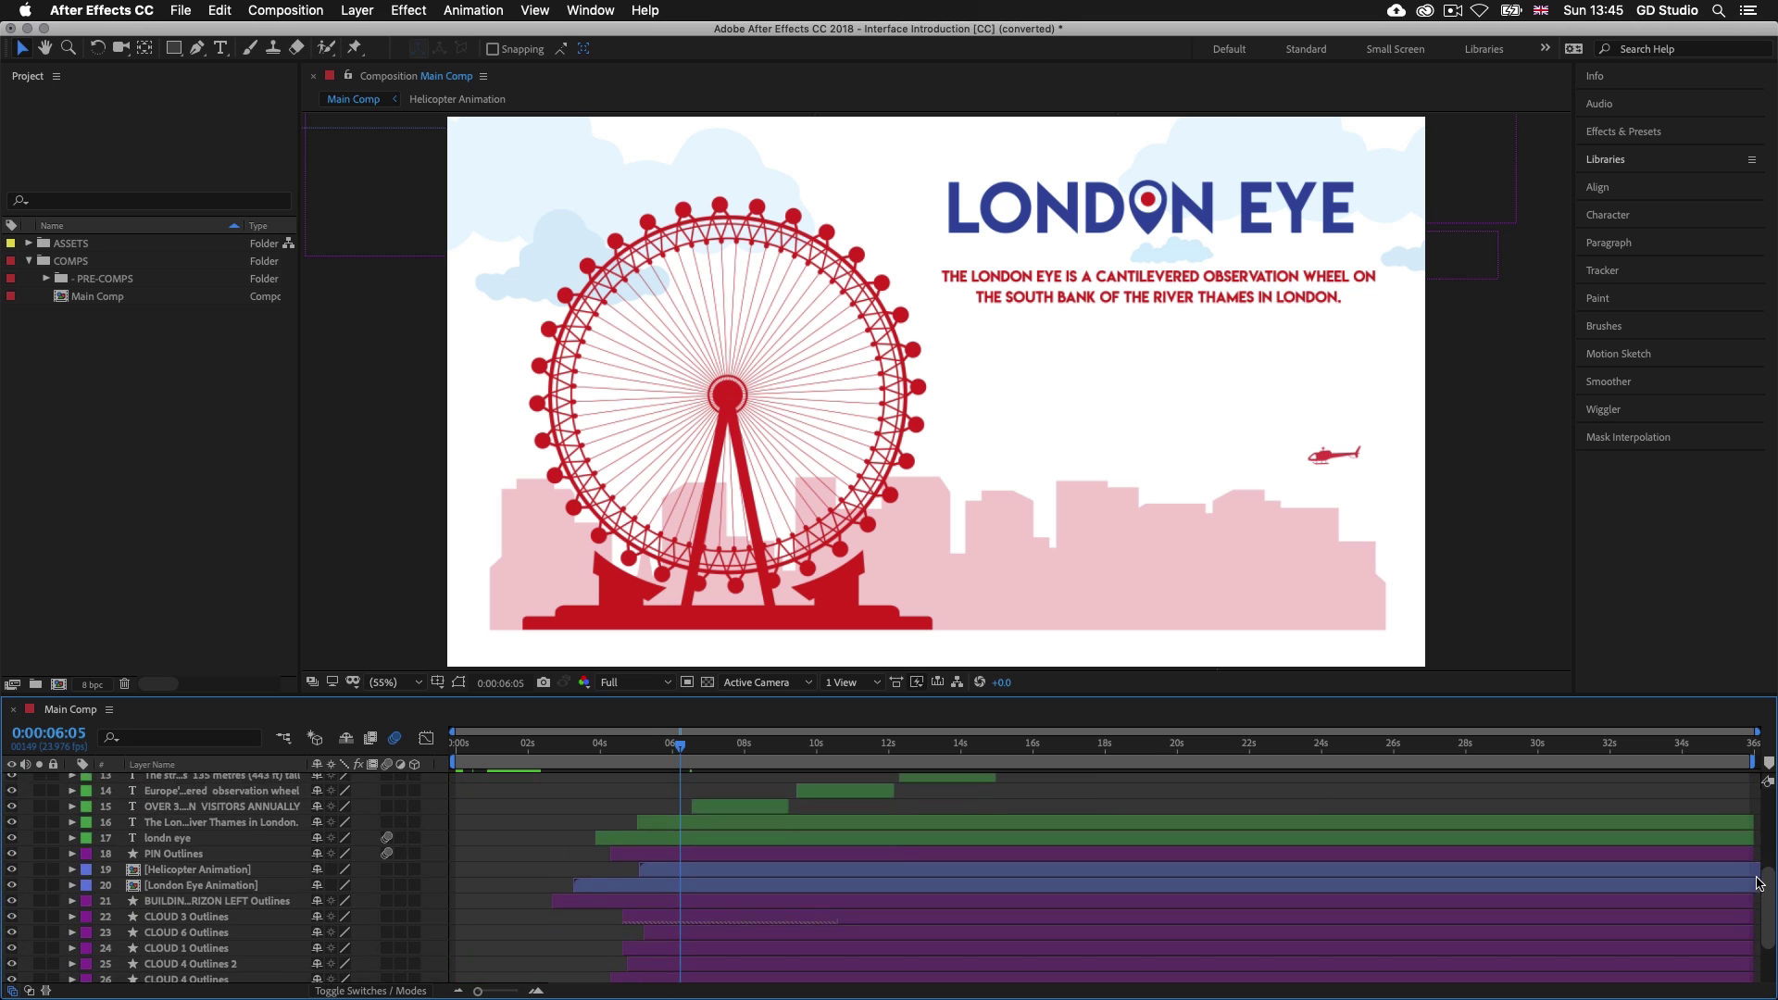
pyautogui.scroll(3, 1764, 848)
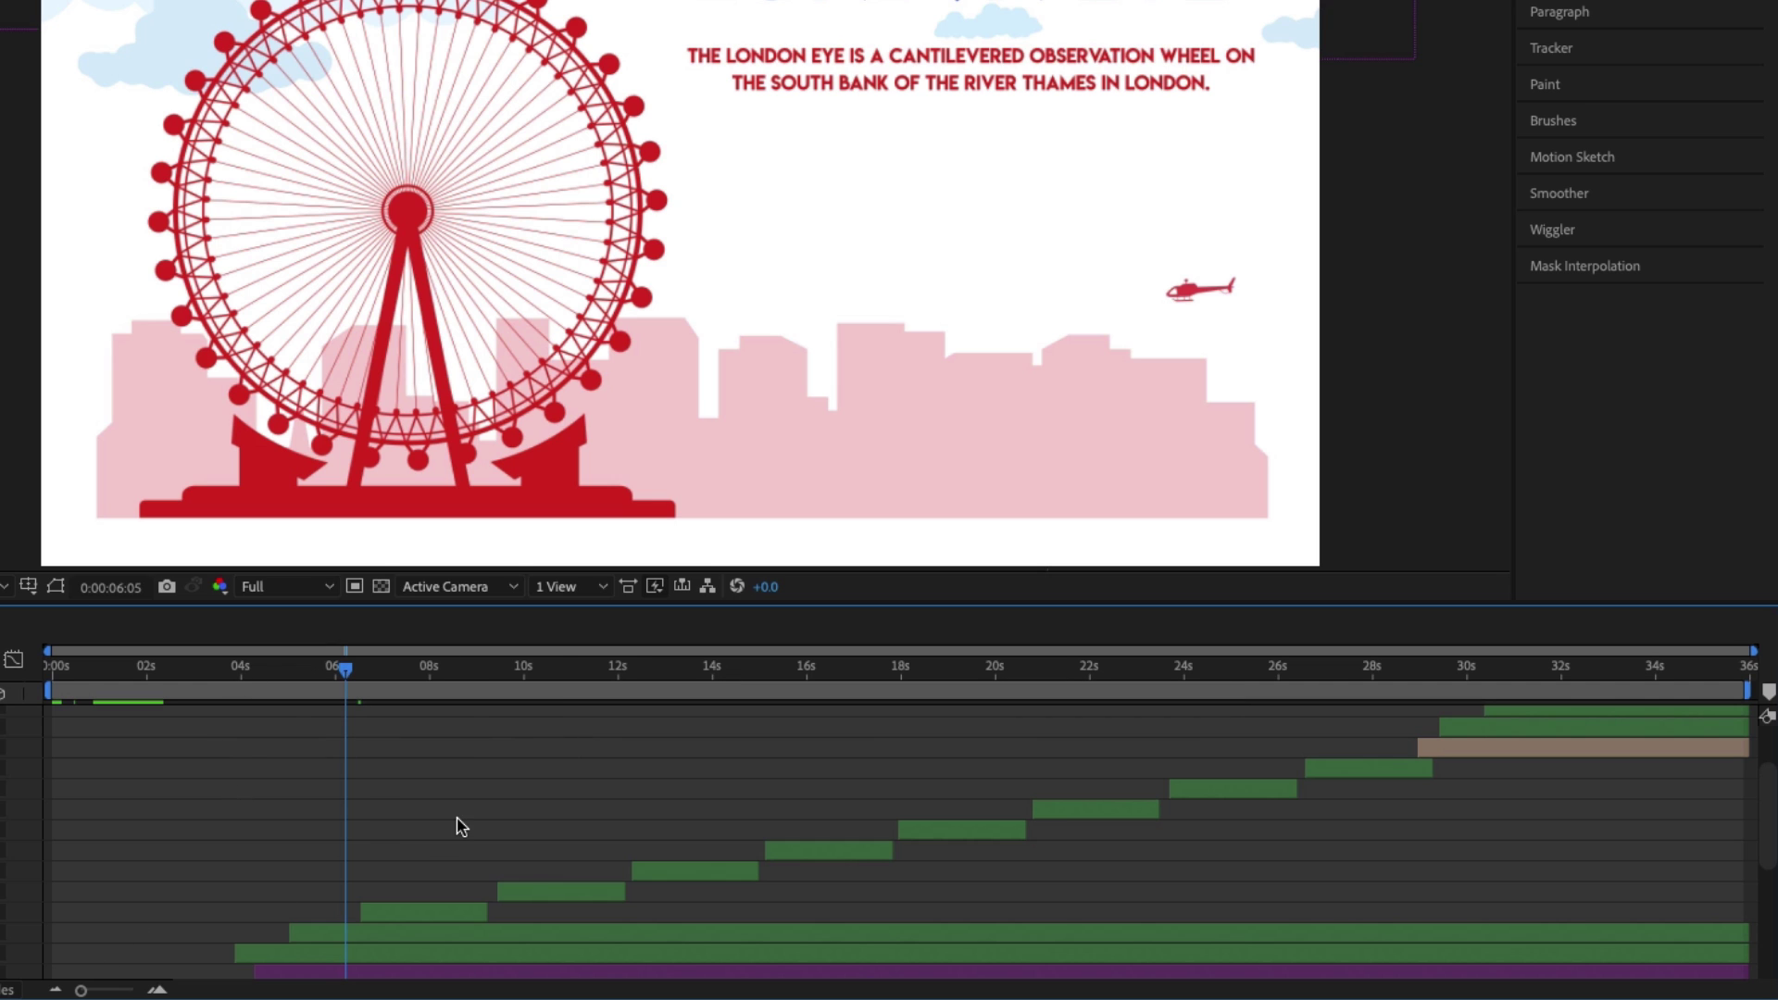
pyautogui.moveTo(1764, 793); pyautogui.dragTo(1762, 731)
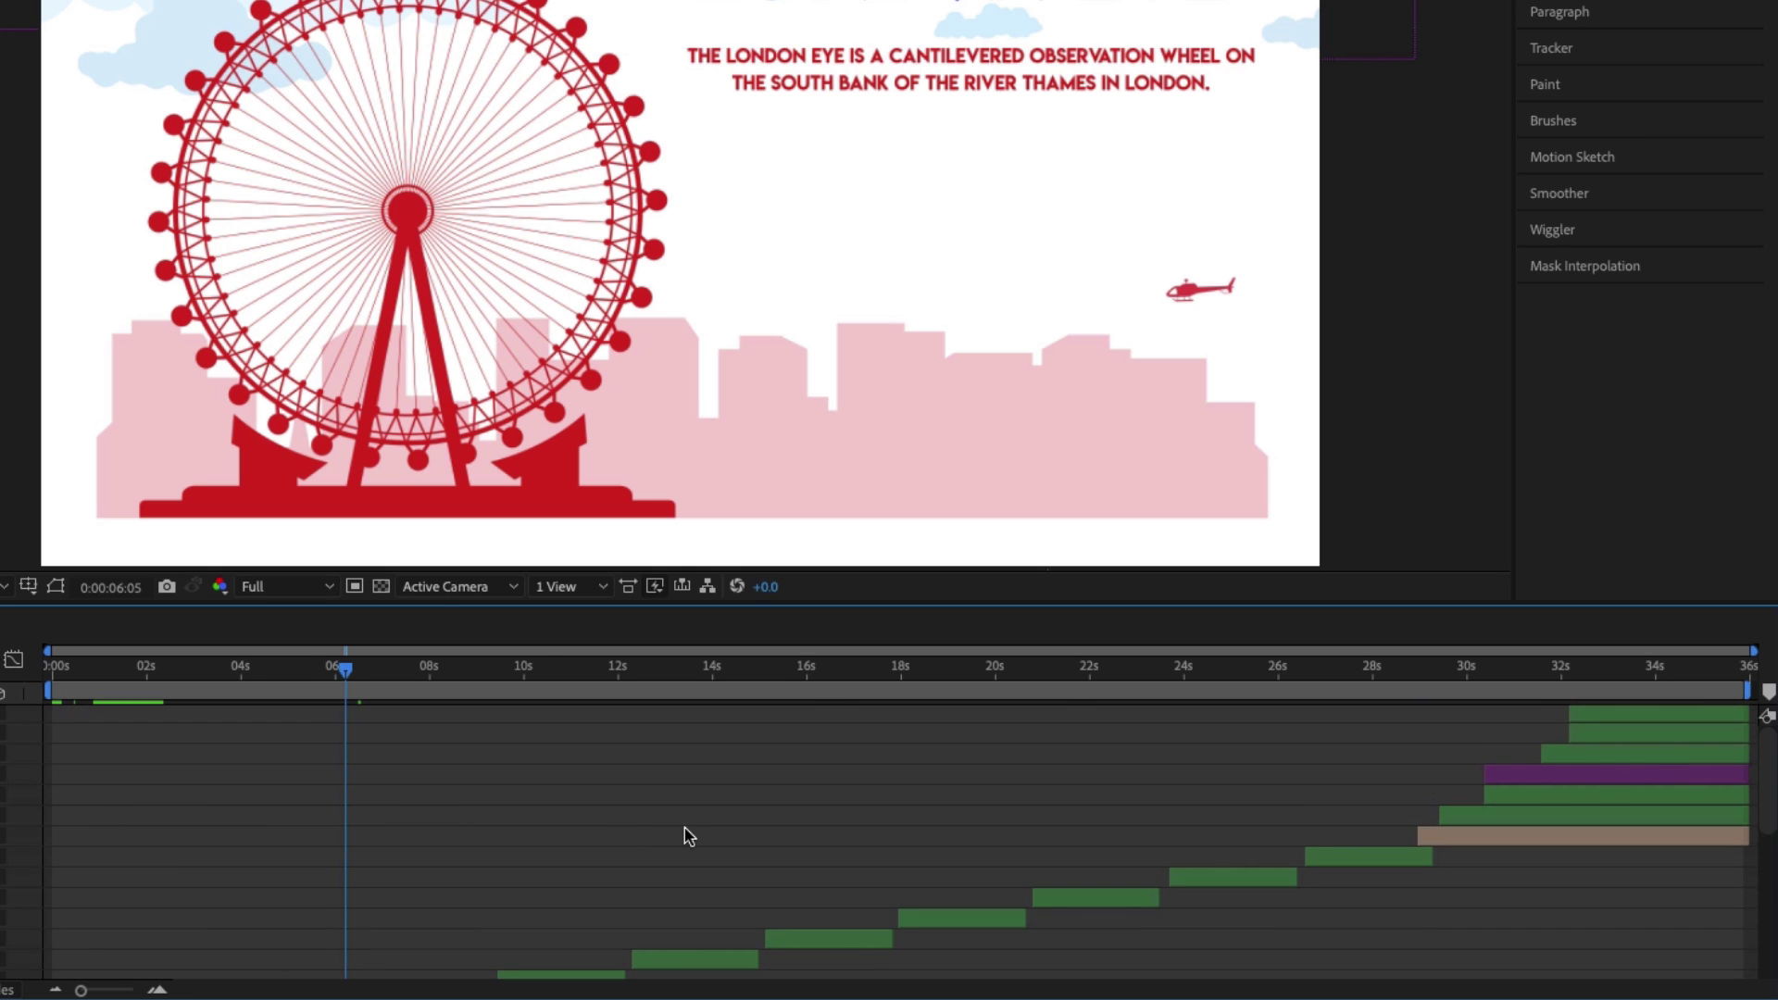
pyautogui.scroll(-3, 686, 836)
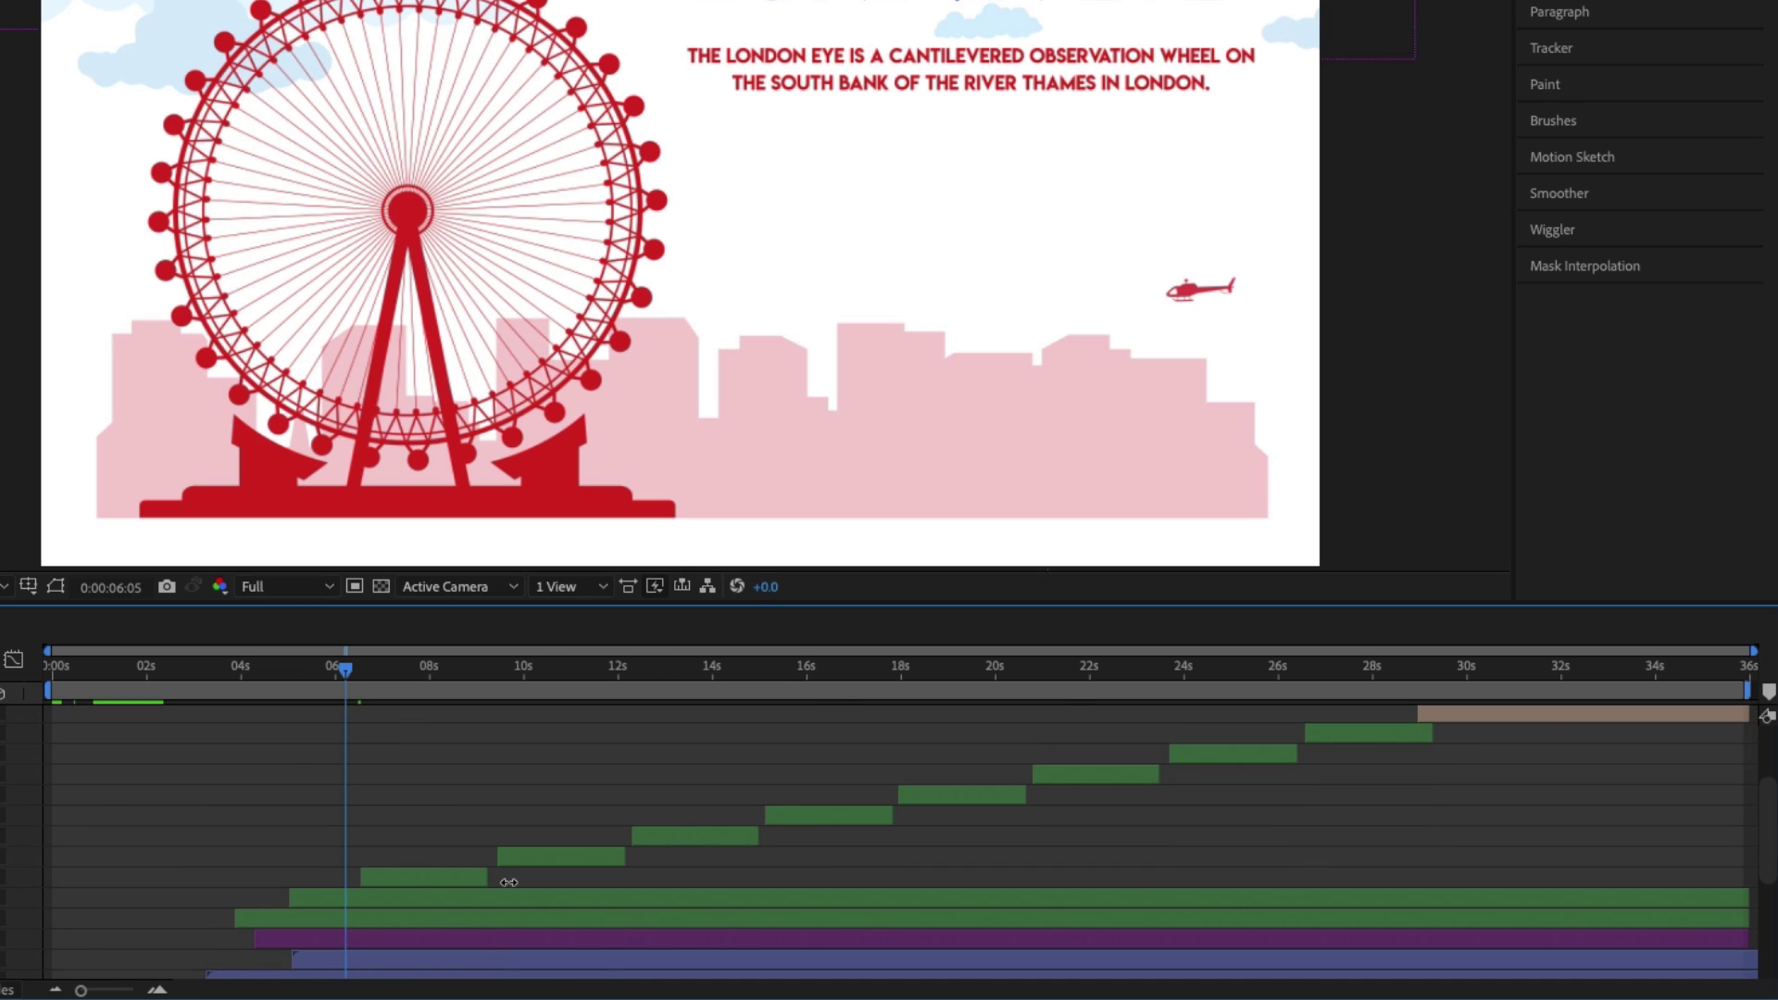
pyautogui.scroll(-5, 442, 847)
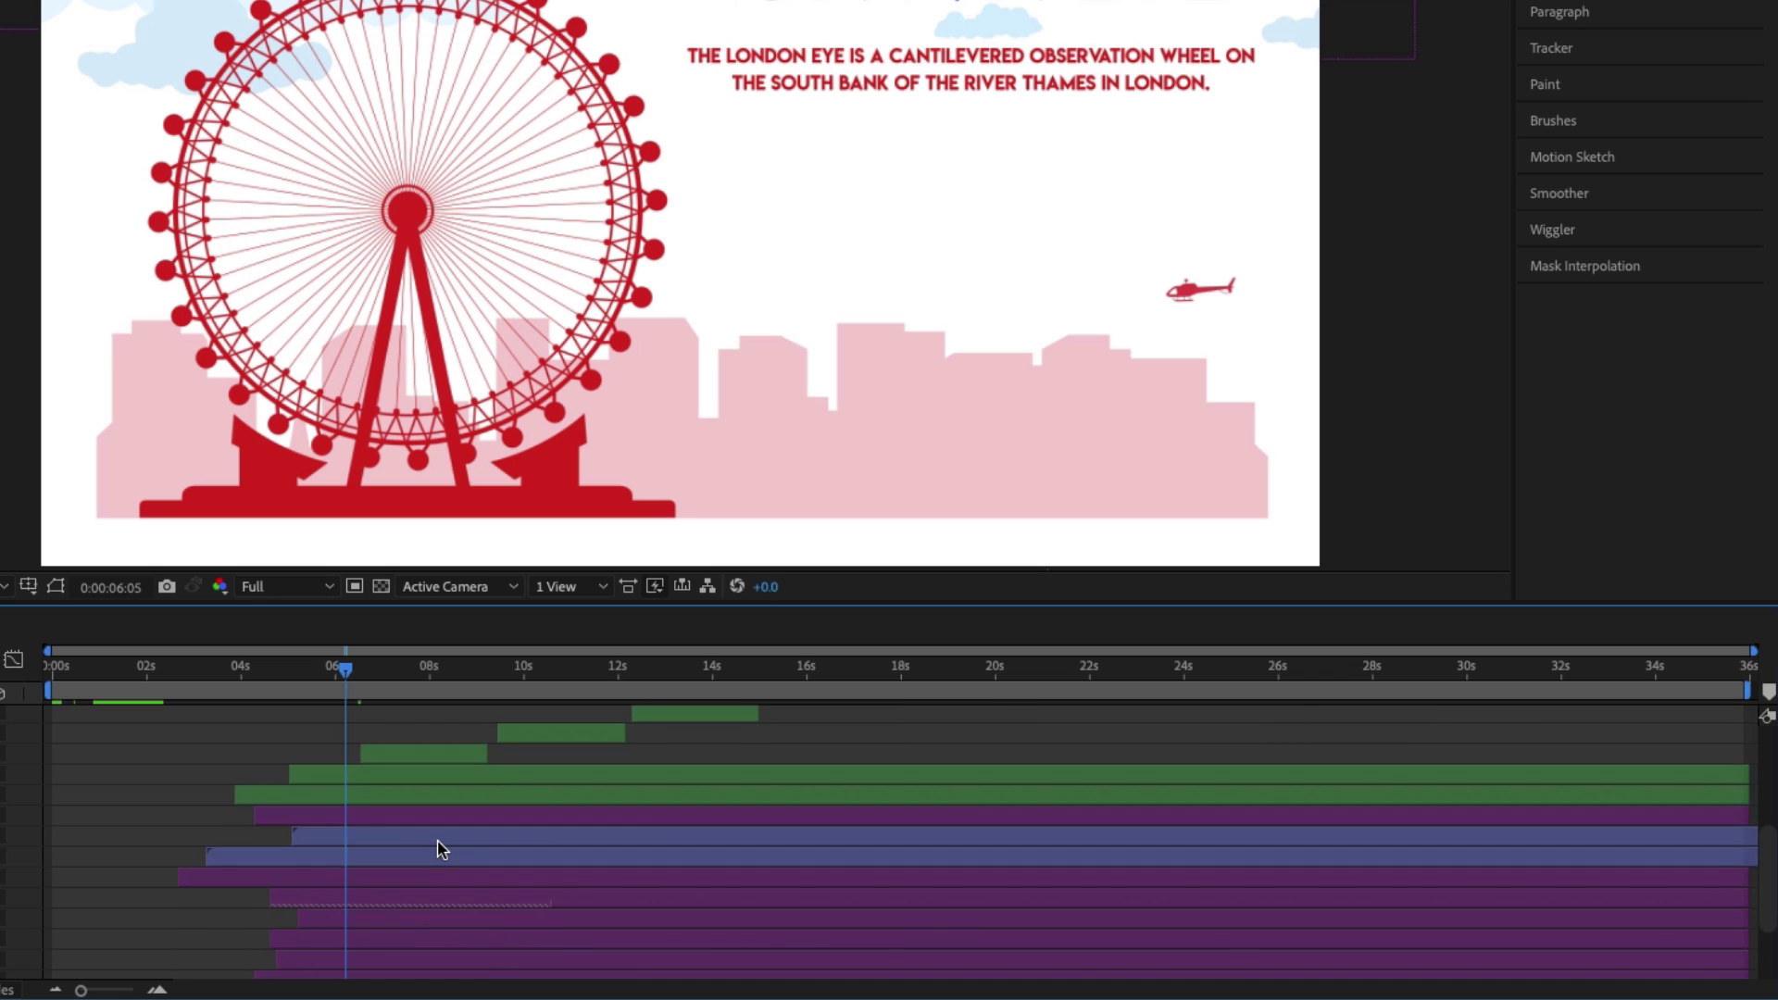
pyautogui.scroll(5, 442, 849)
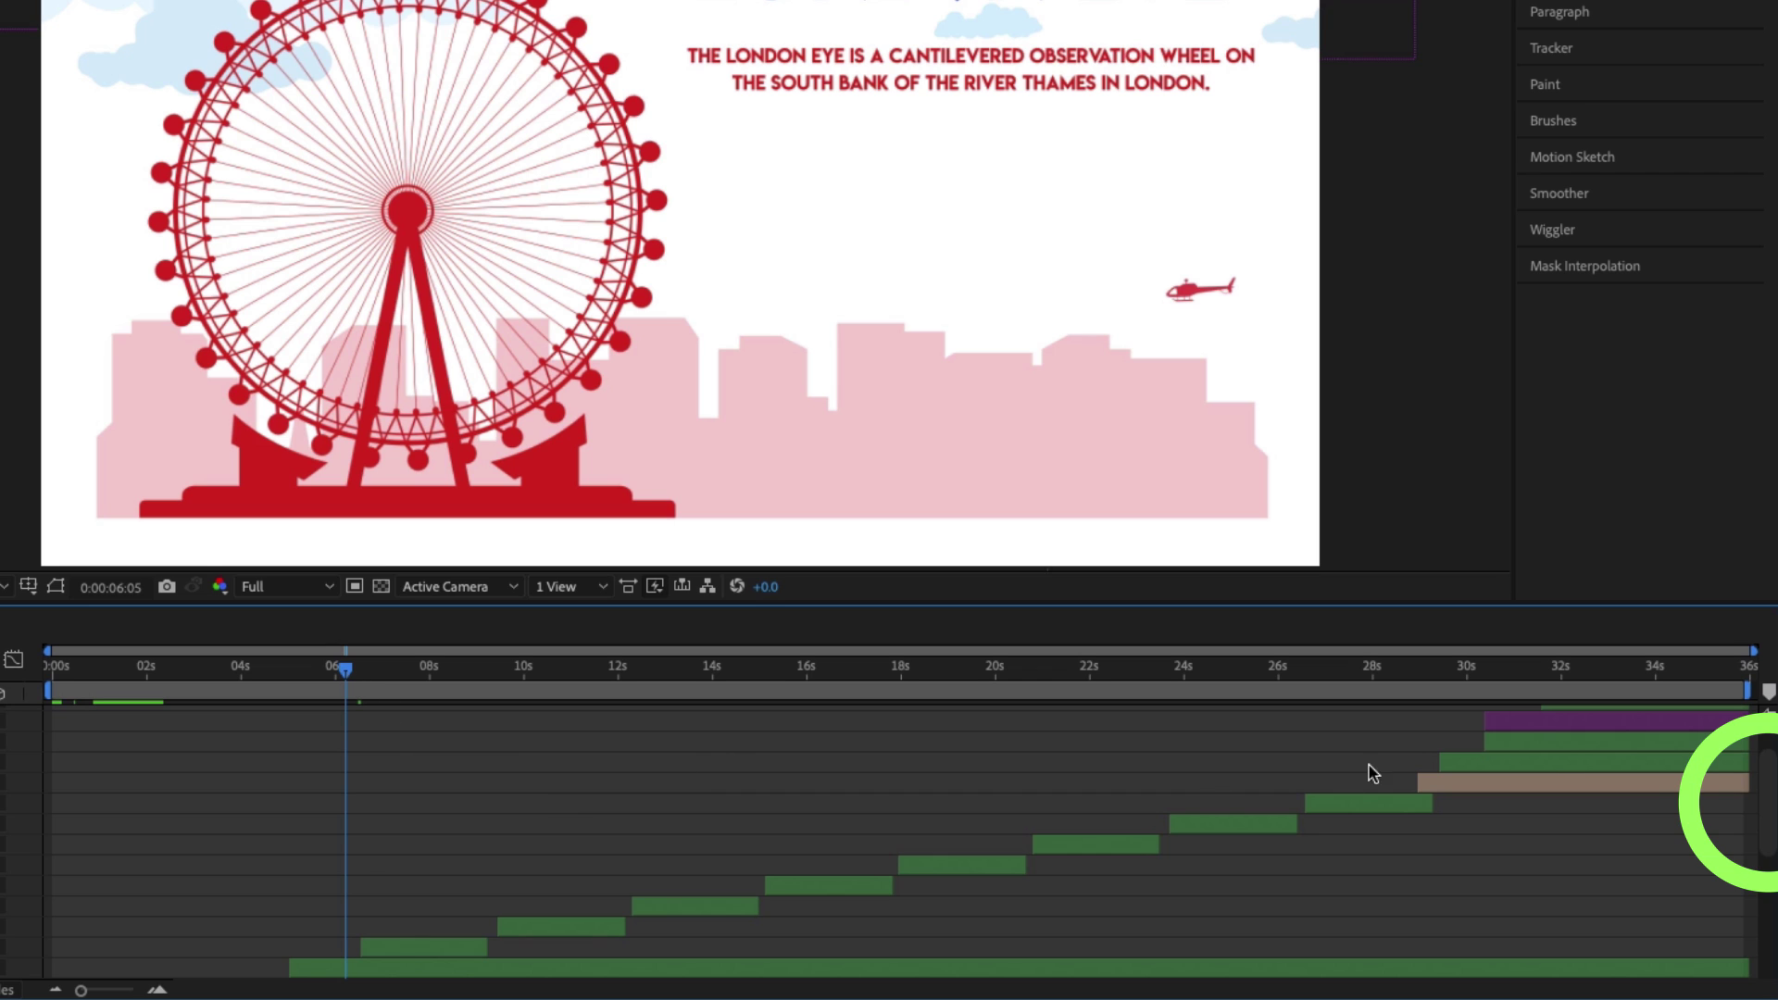
pyautogui.moveTo(1766, 794); pyautogui.dragTo(1768, 850)
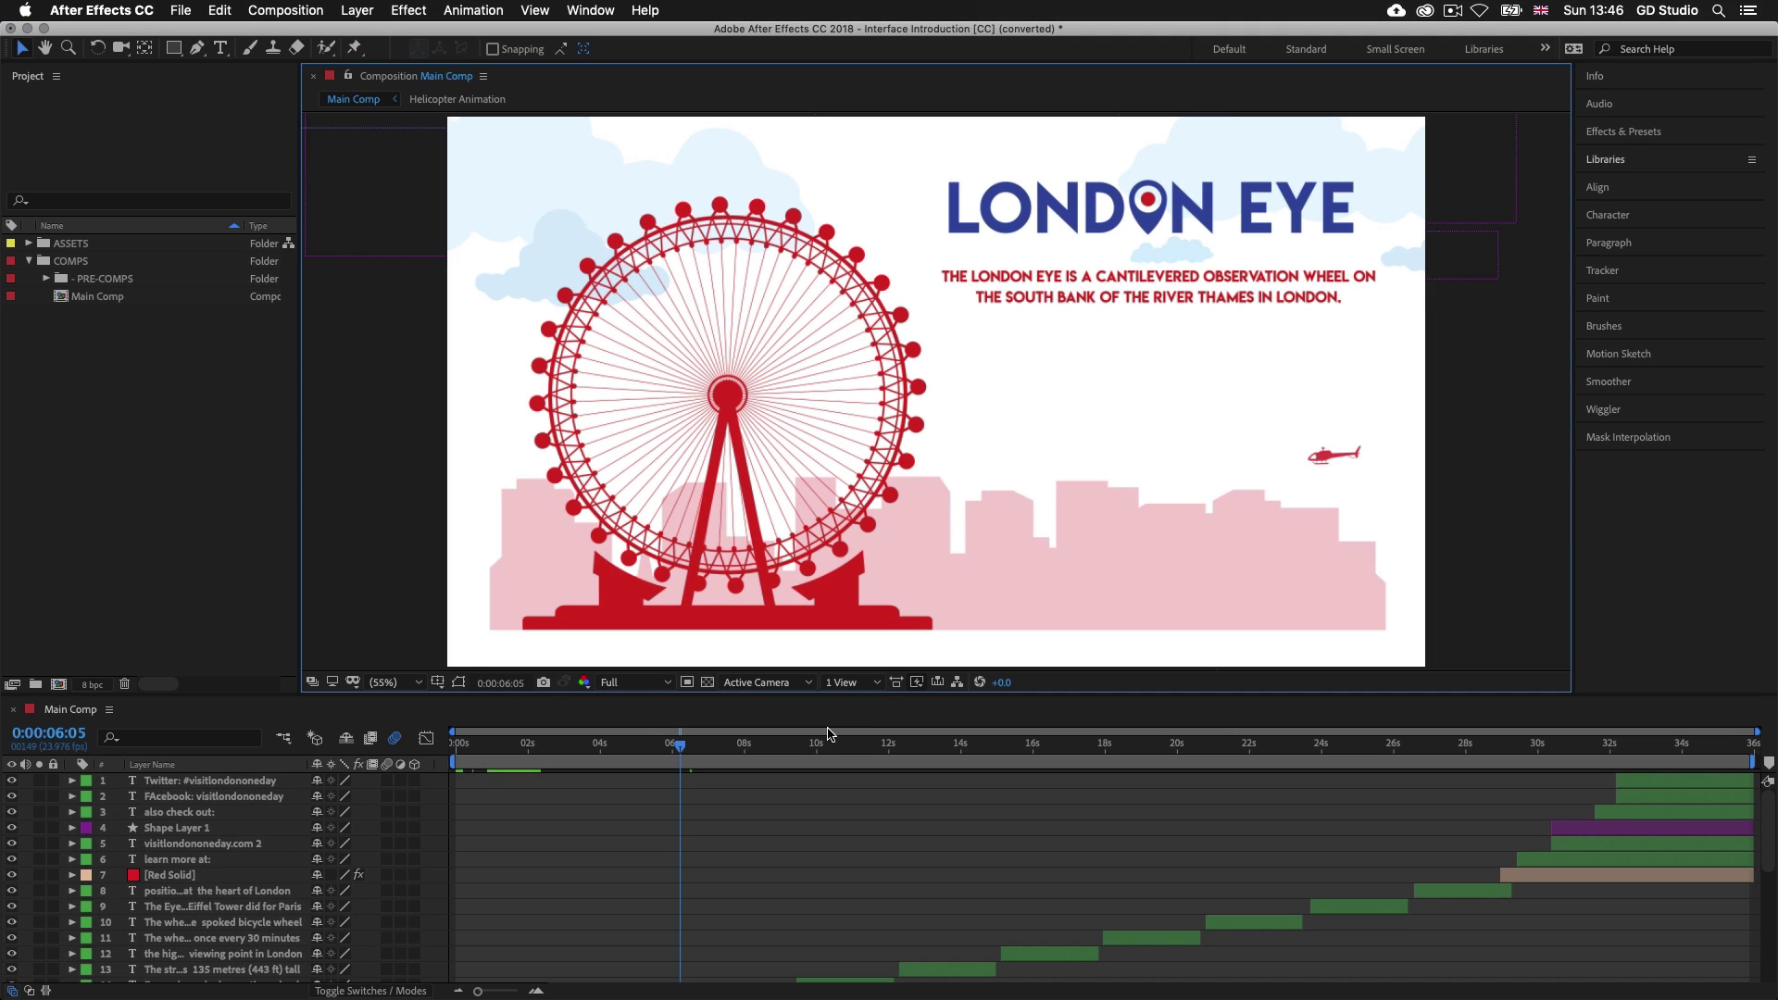
pyautogui.scroll(-4, 814, 833)
# Step: Select the river Thames subtitle, londn eye title, PIN, Helicopter and London Eye Animation layers in turn
pyautogui.click(706, 907)
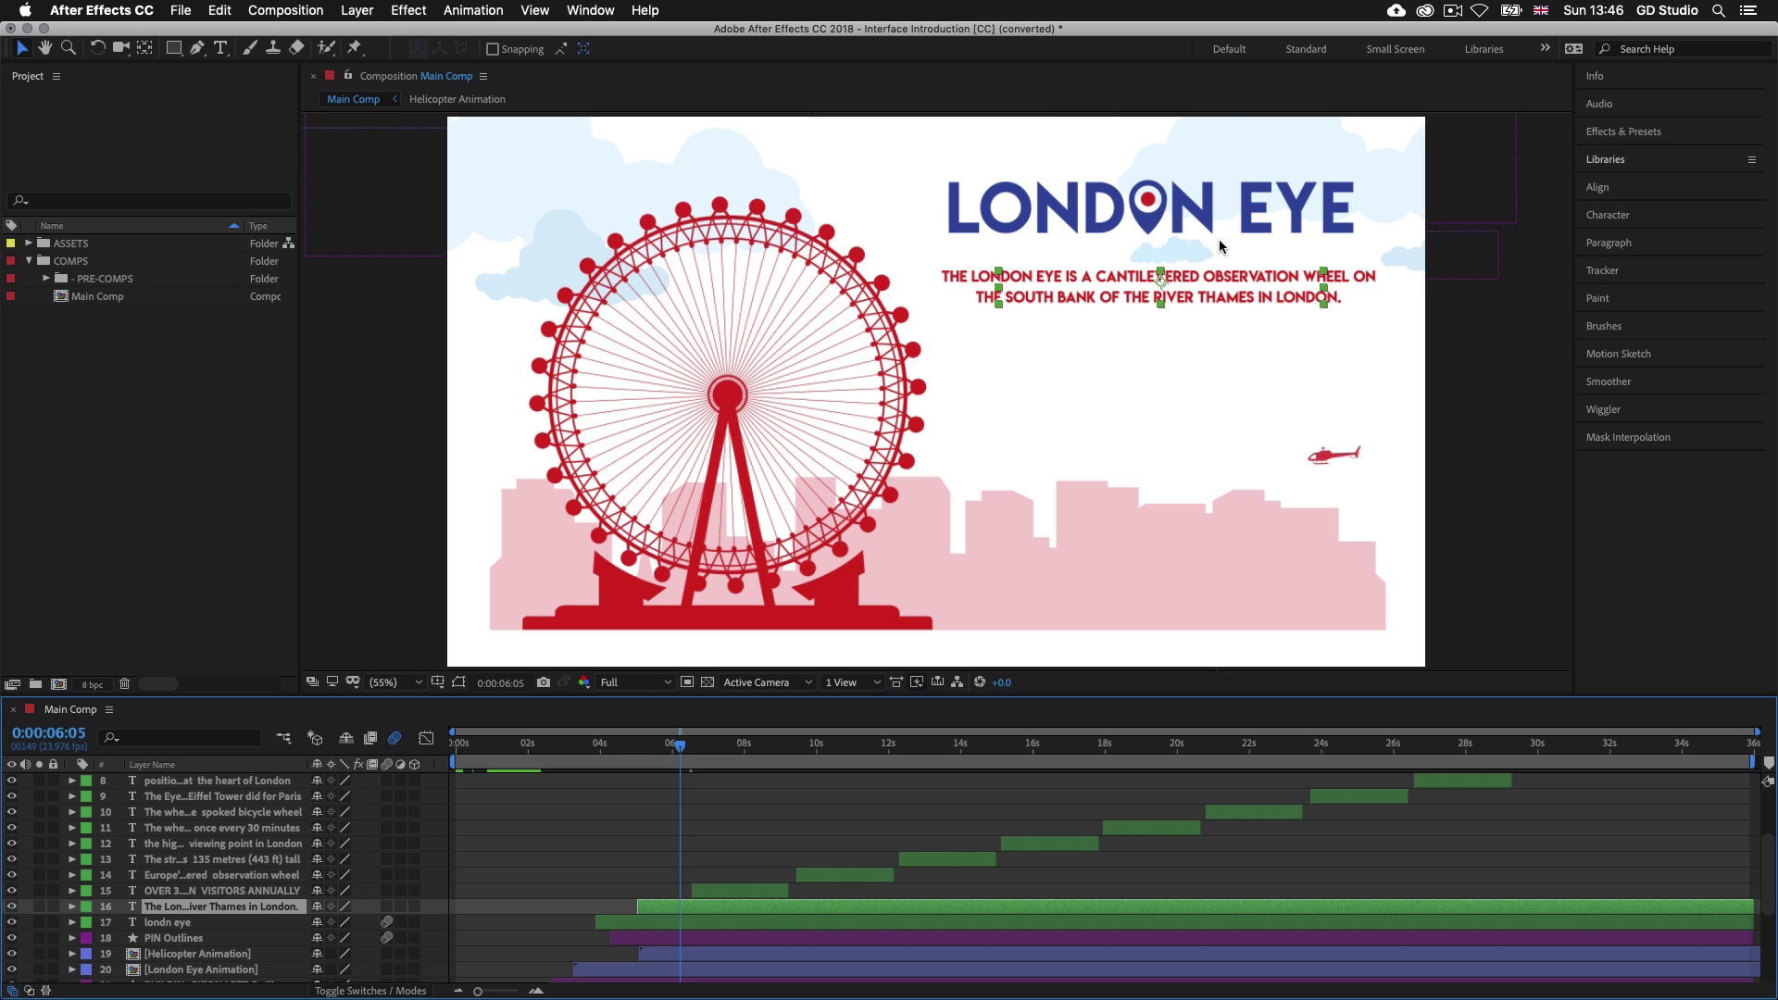
pyautogui.click(735, 923)
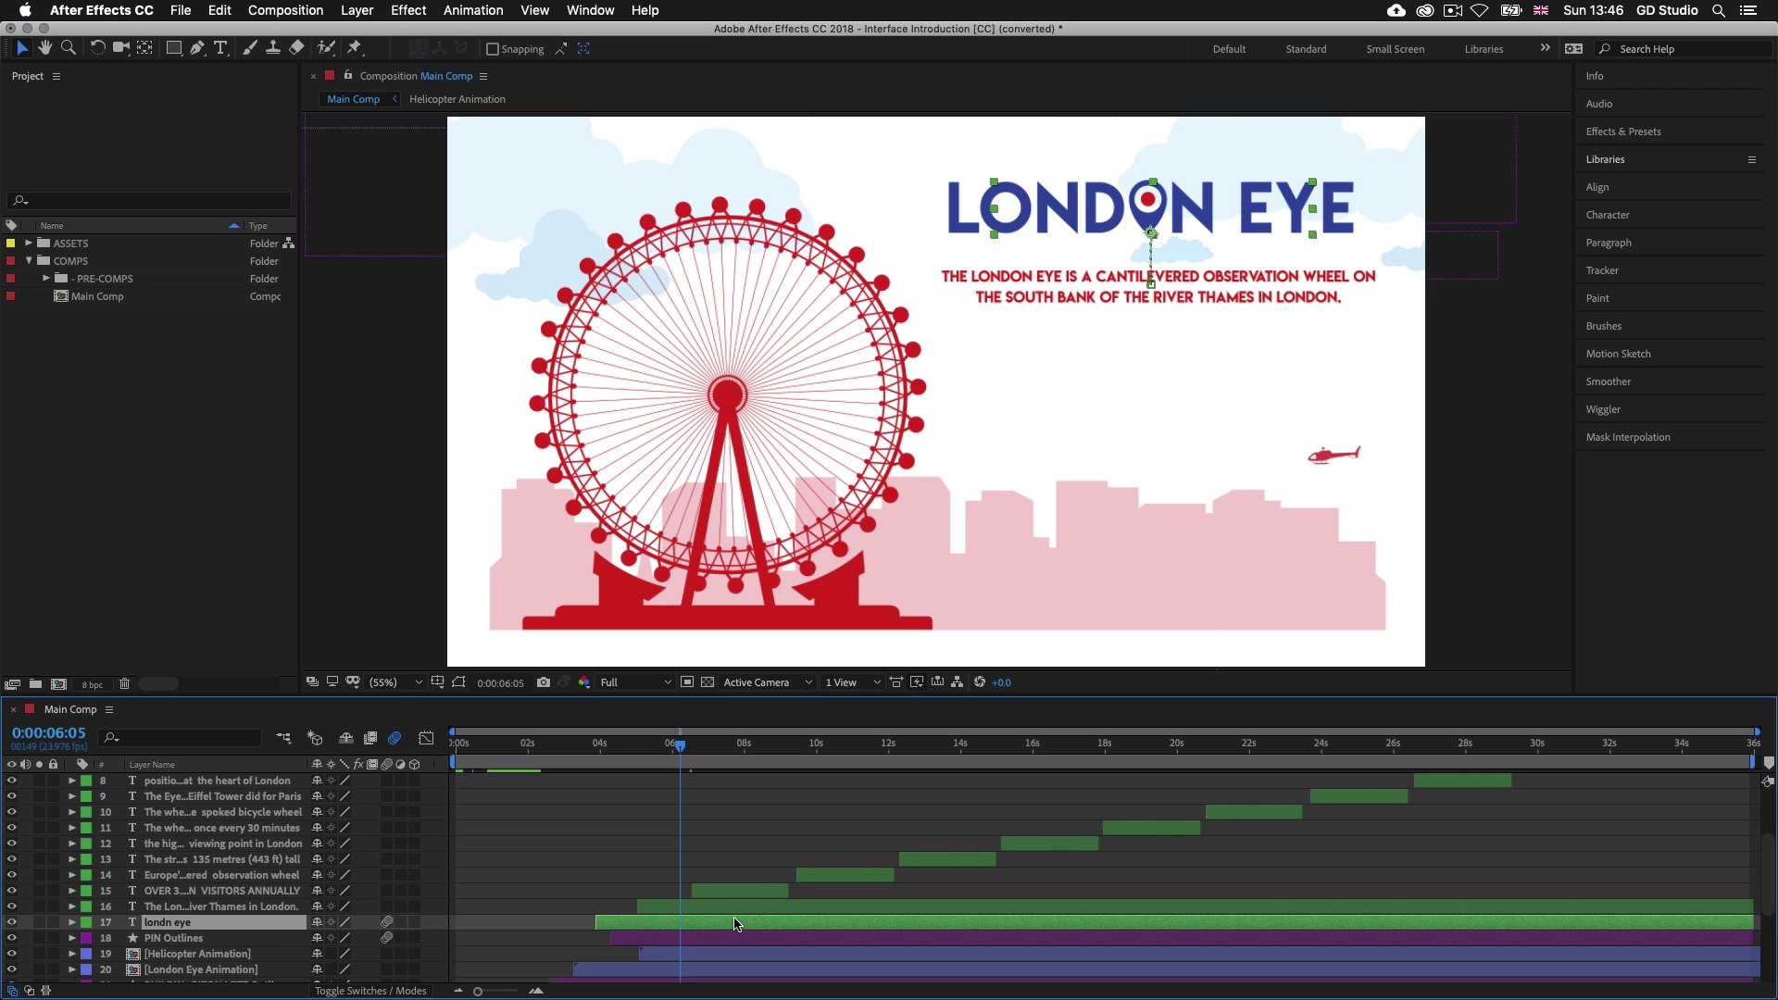
pyautogui.click(740, 939)
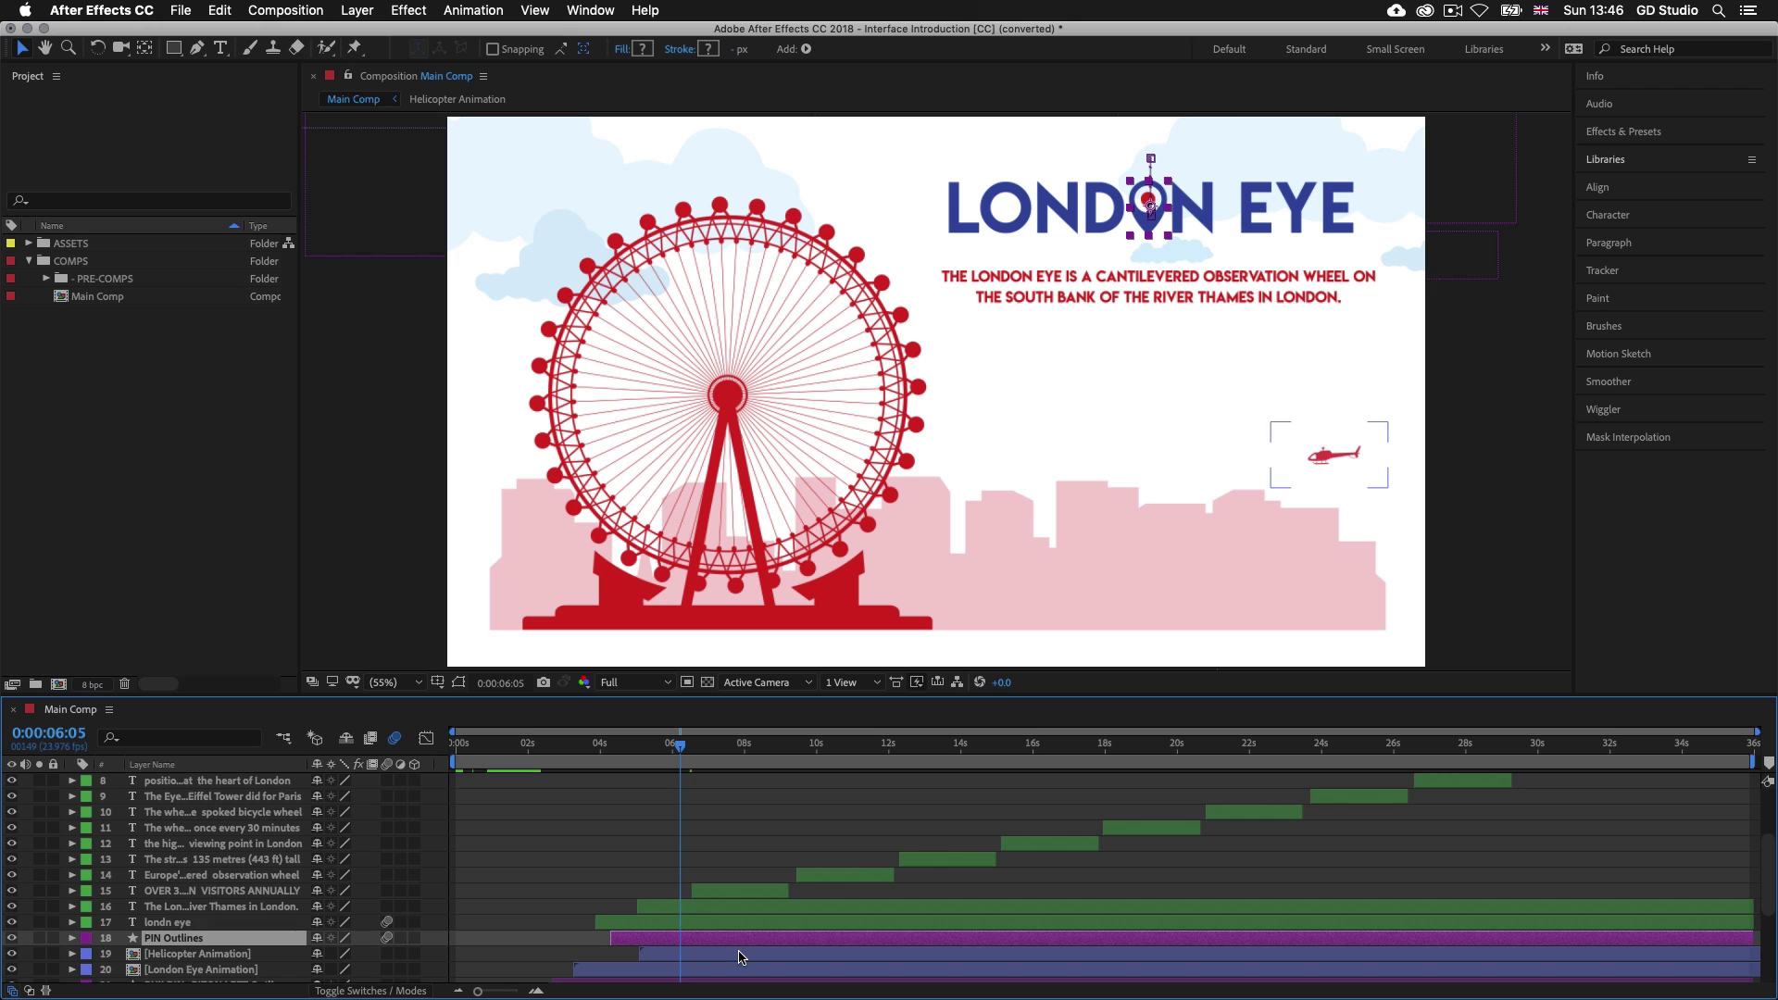
pyautogui.click(740, 954)
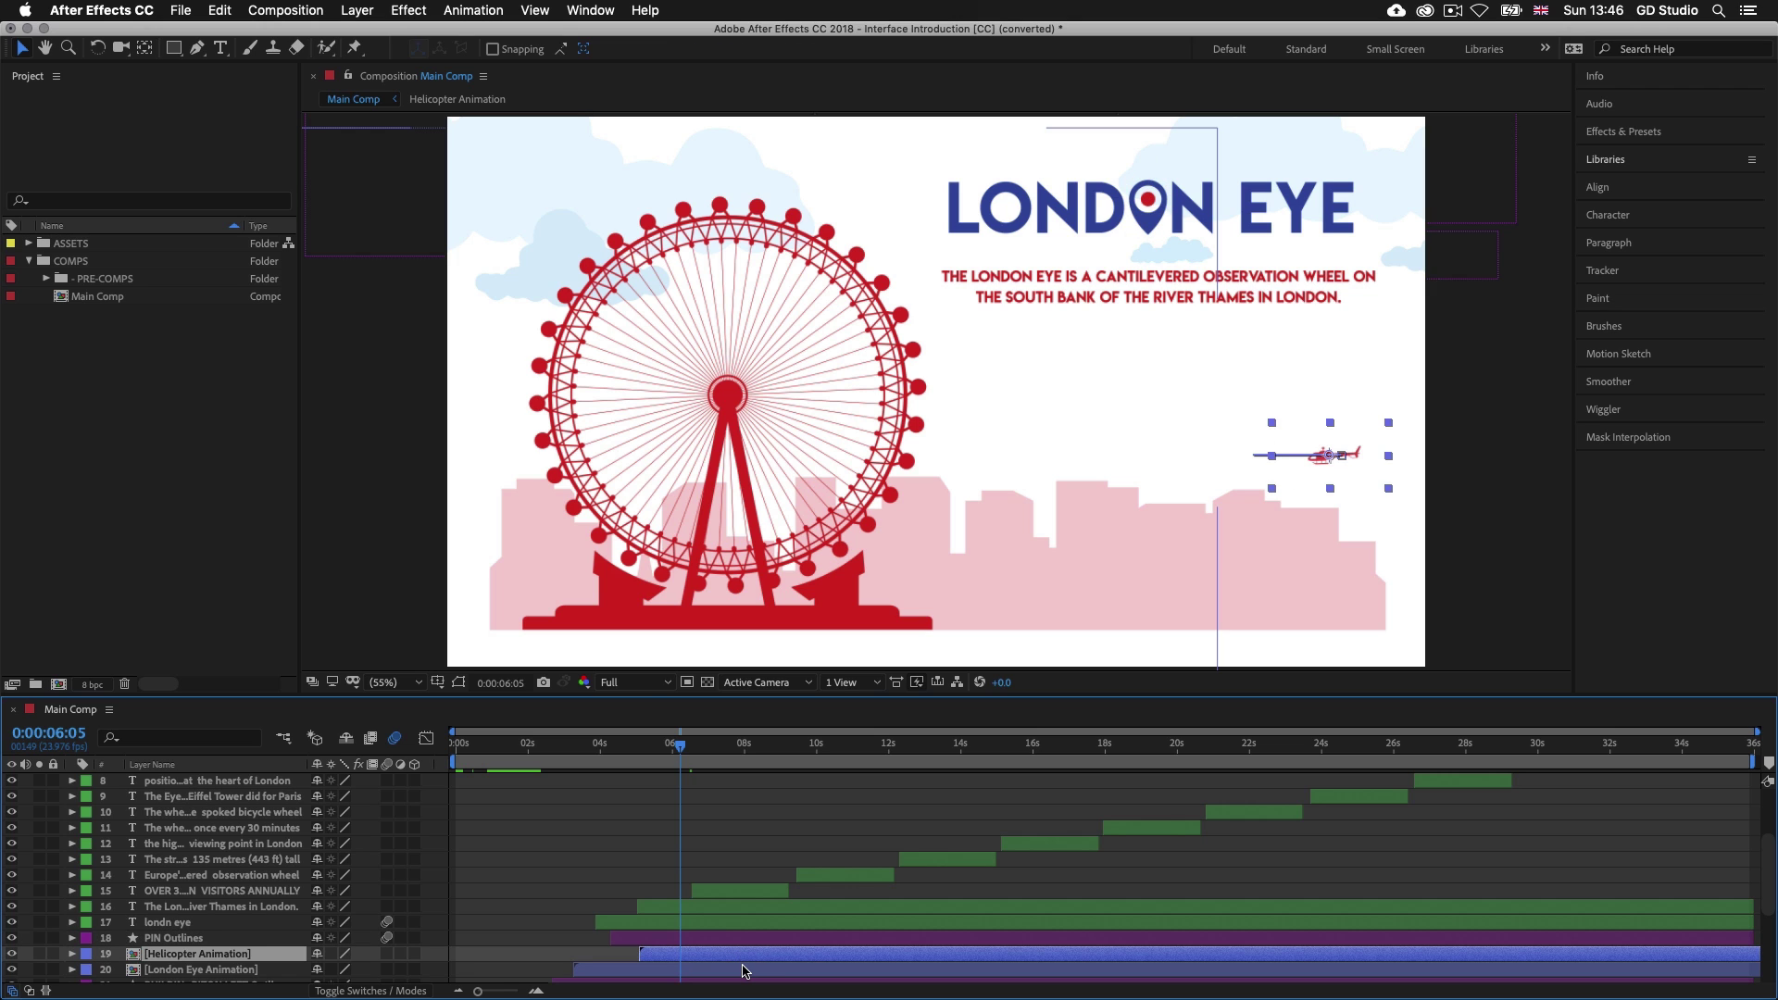
pyautogui.click(746, 969)
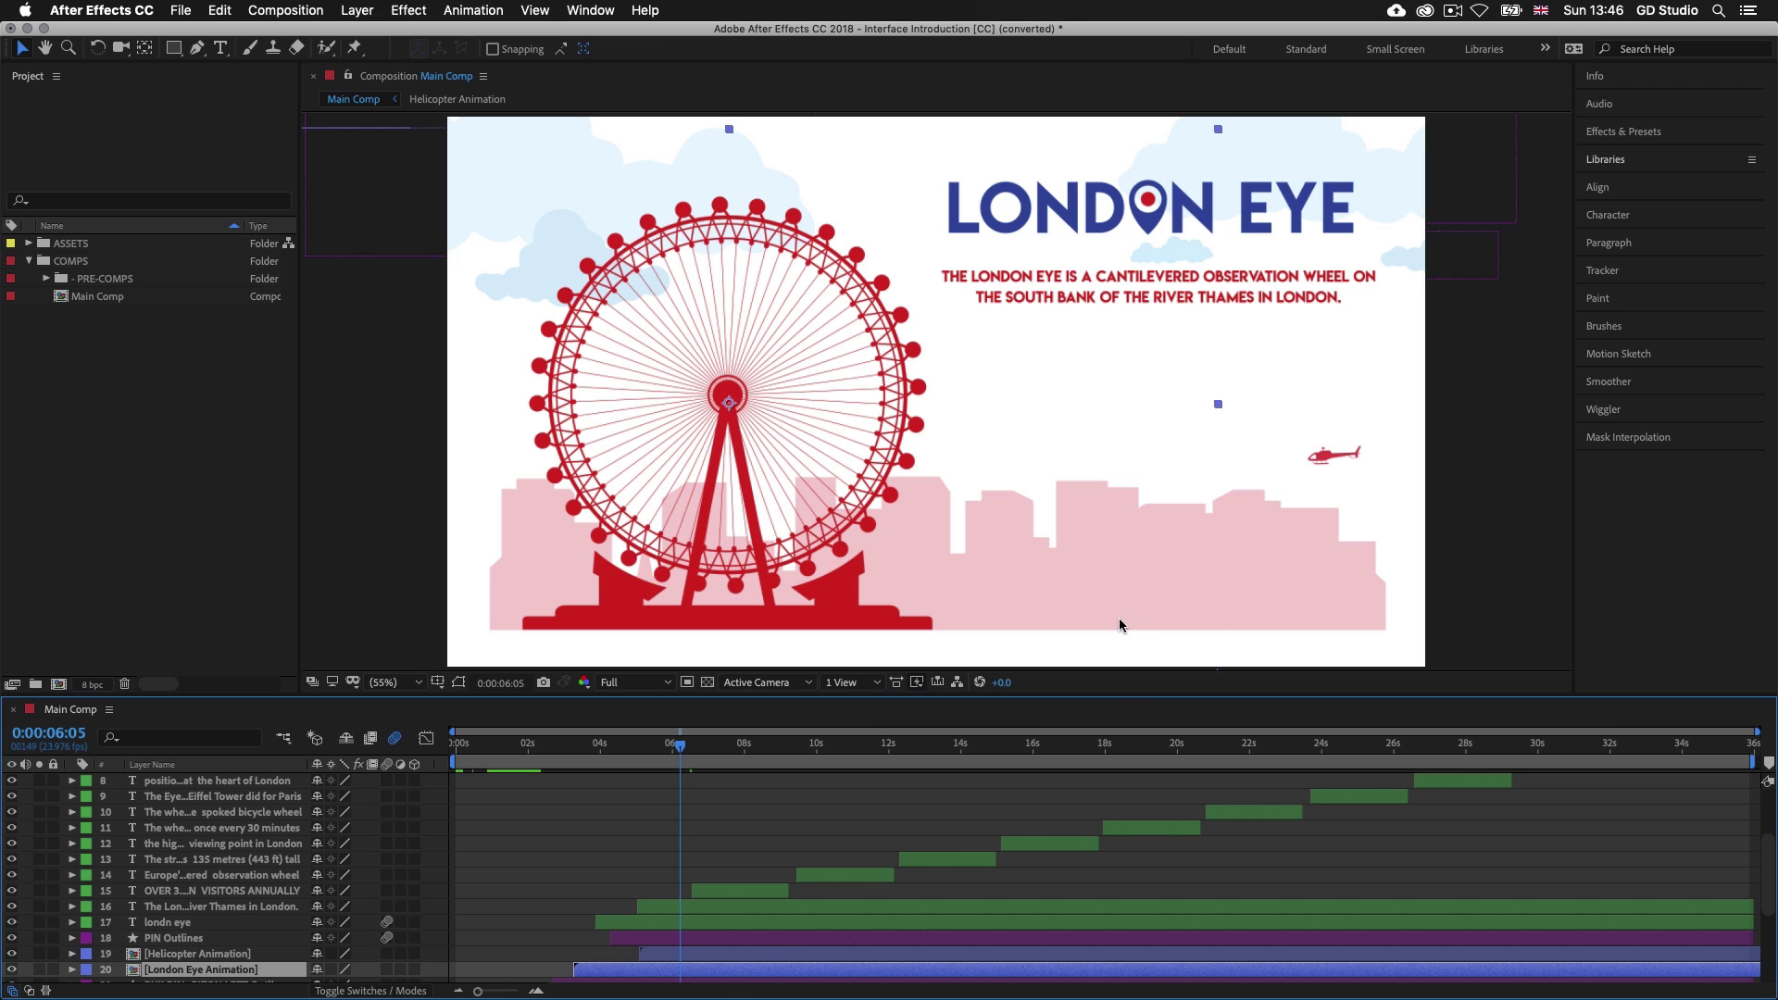
# Step: Check the View menu unchanged, then select the pink skyline and CLOUD 6 Outlines layers
pyautogui.click(545, 14)
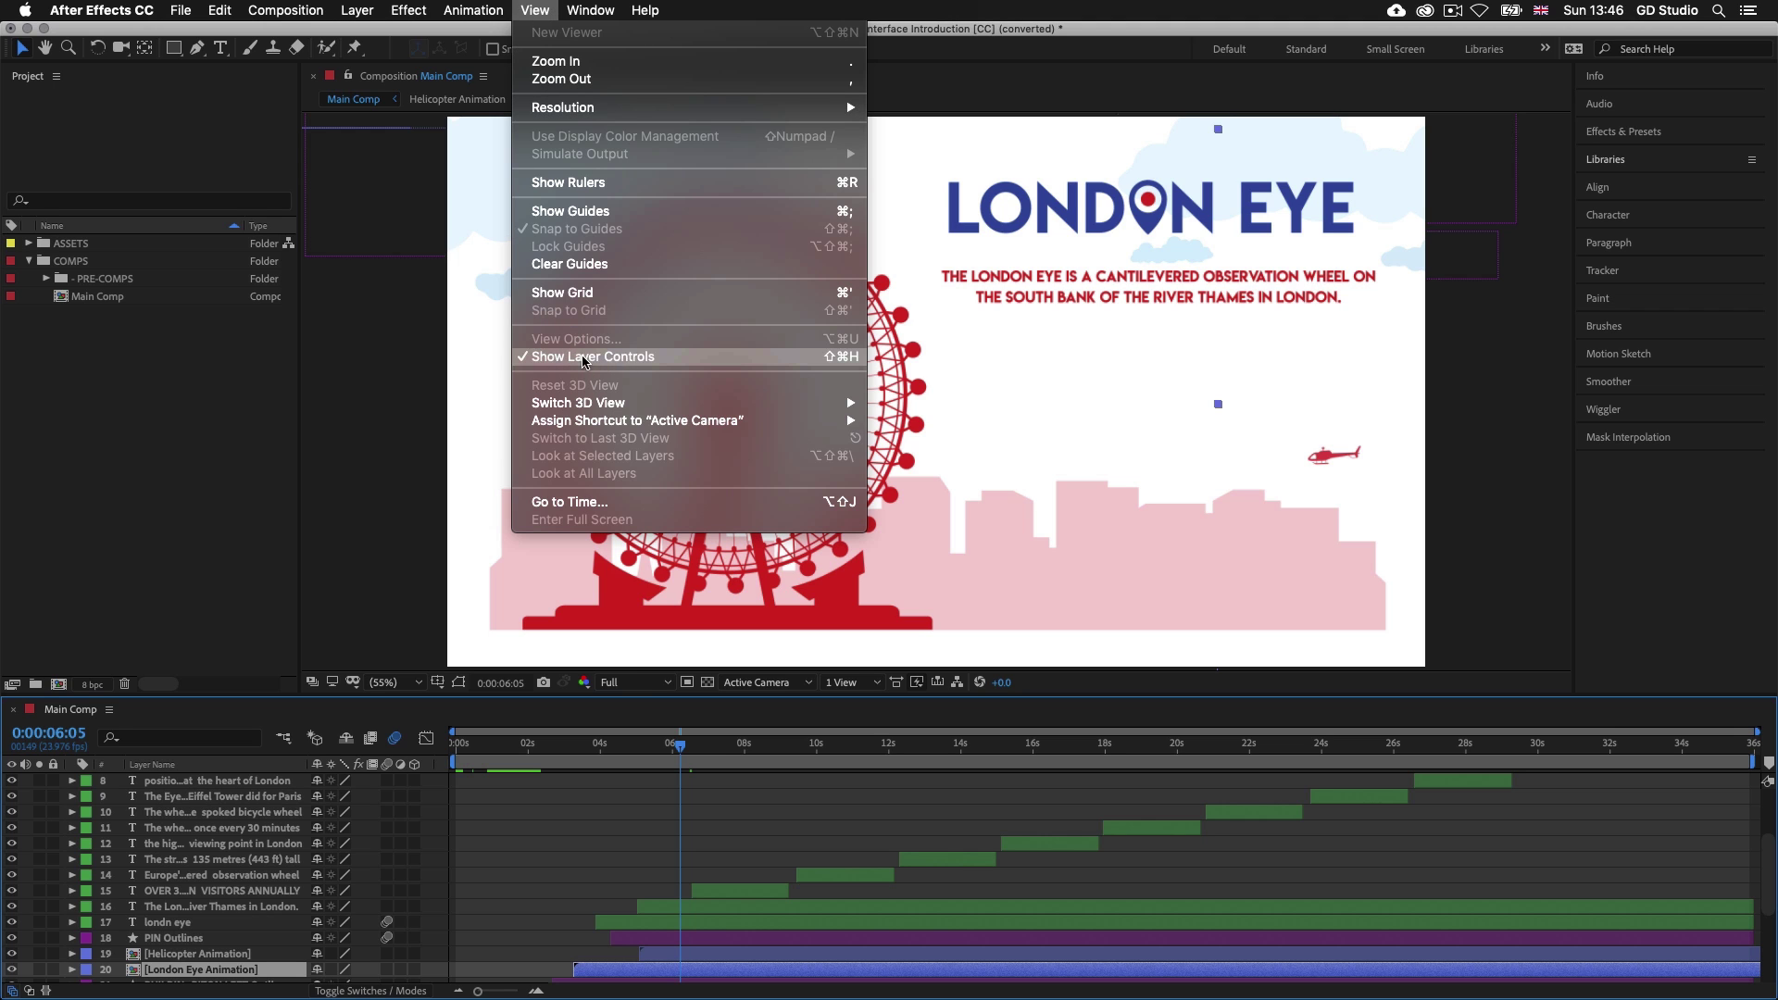
pyautogui.click(1491, 622)
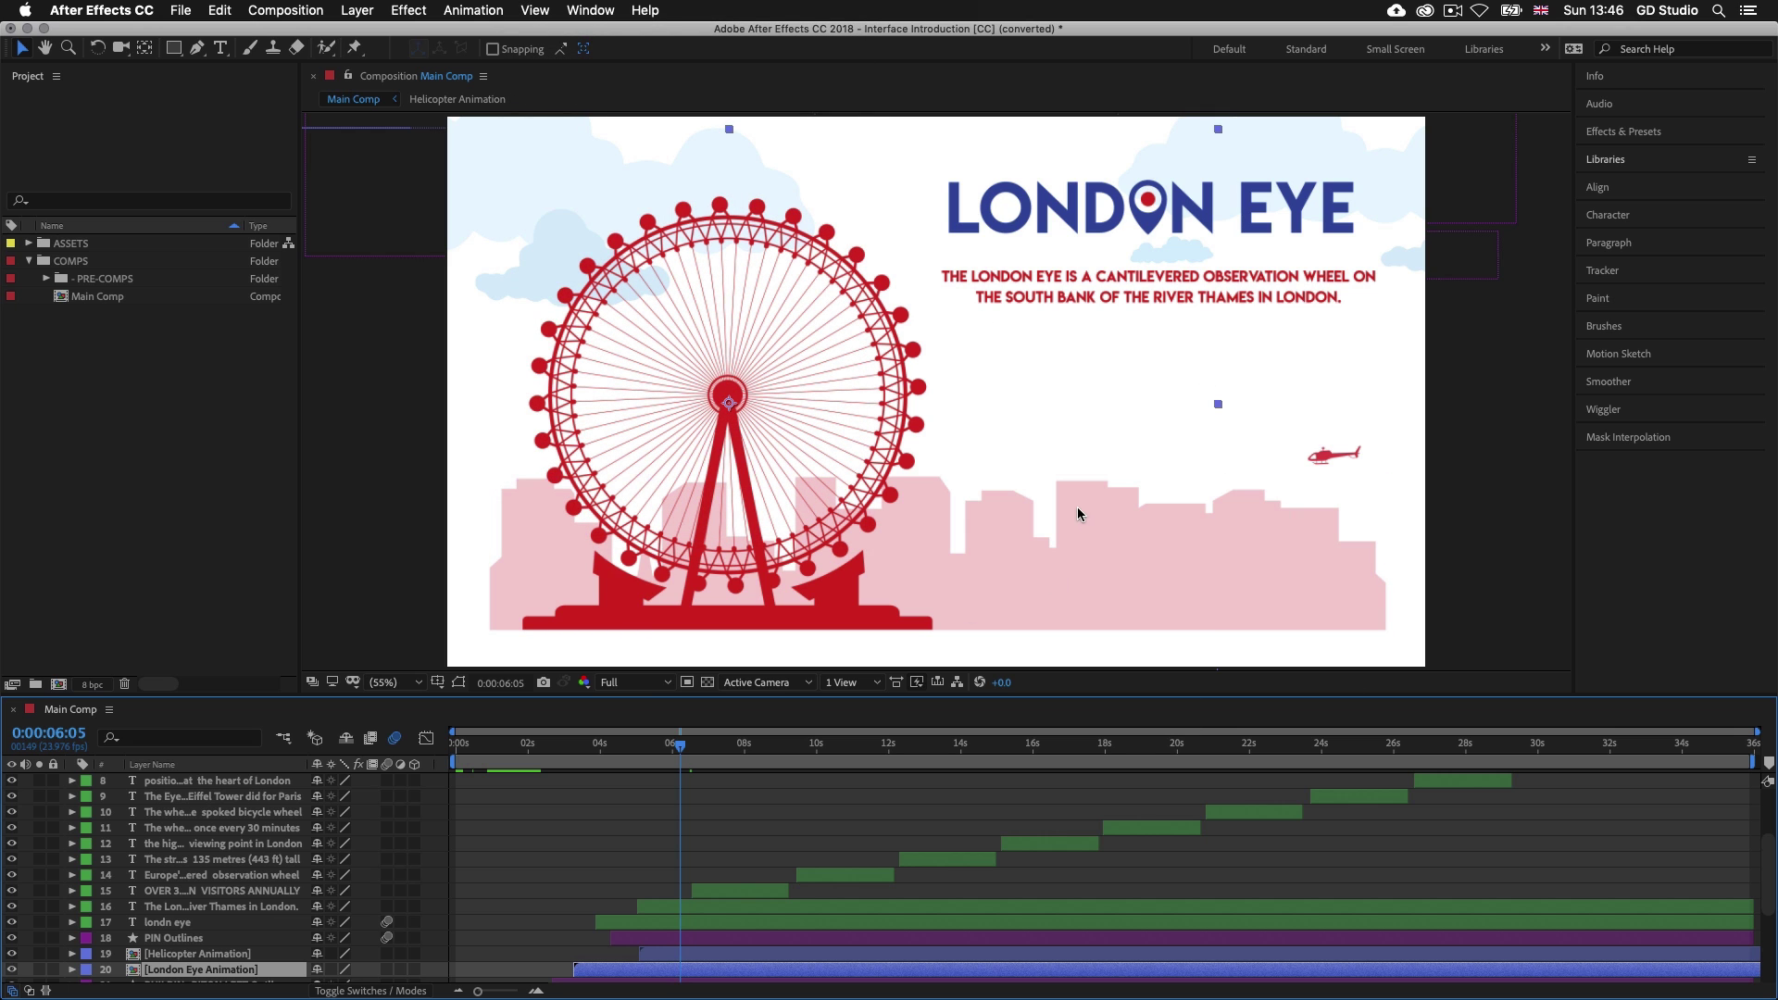
pyautogui.scroll(-2, 722, 941)
pyautogui.click(721, 921)
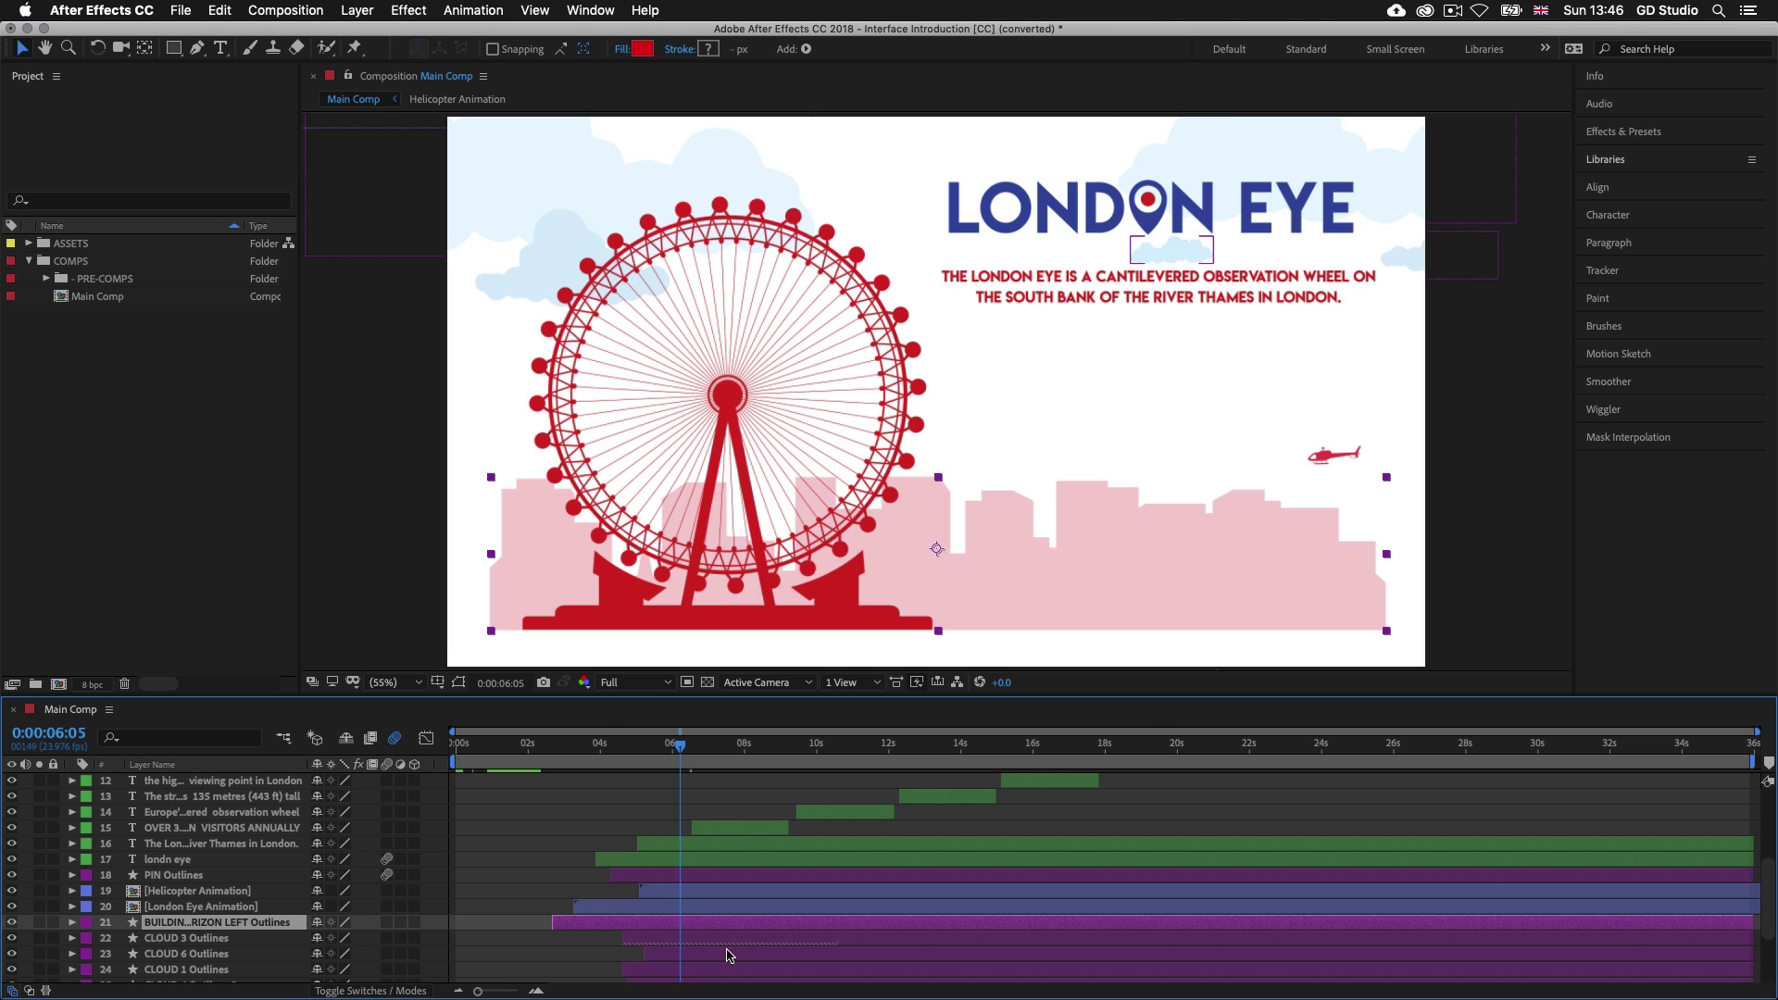
pyautogui.click(728, 955)
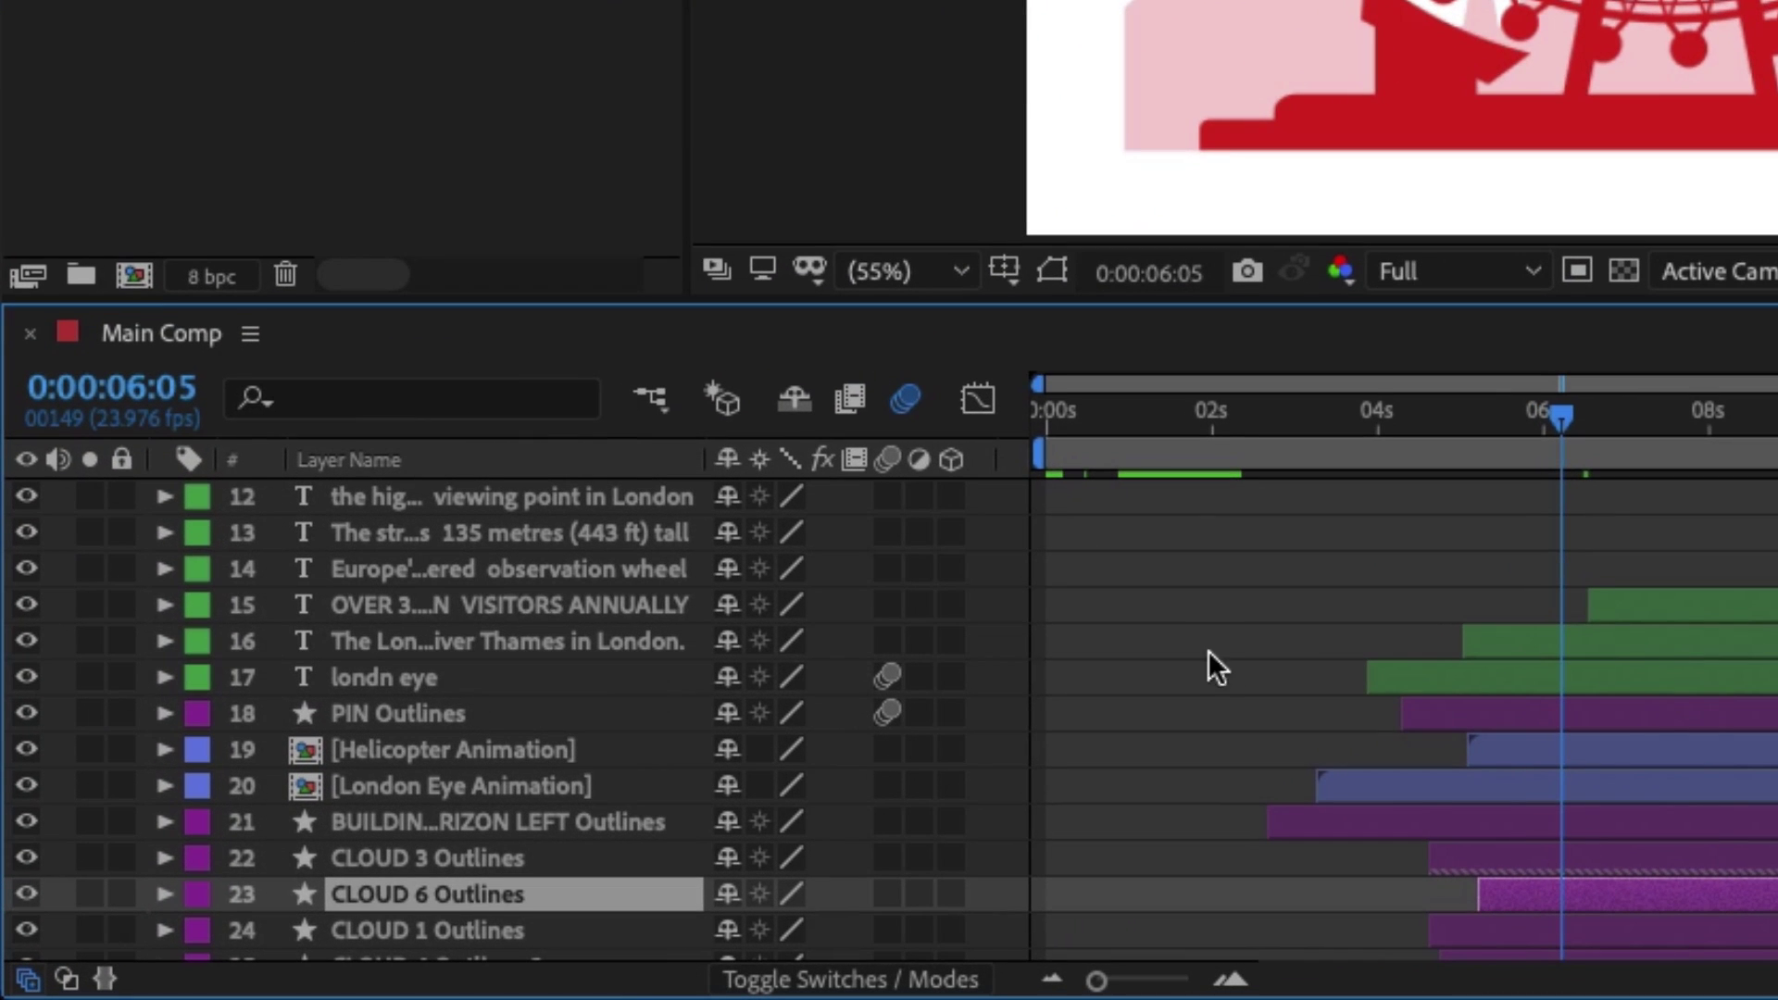
pyautogui.scroll(-3, 435, 585)
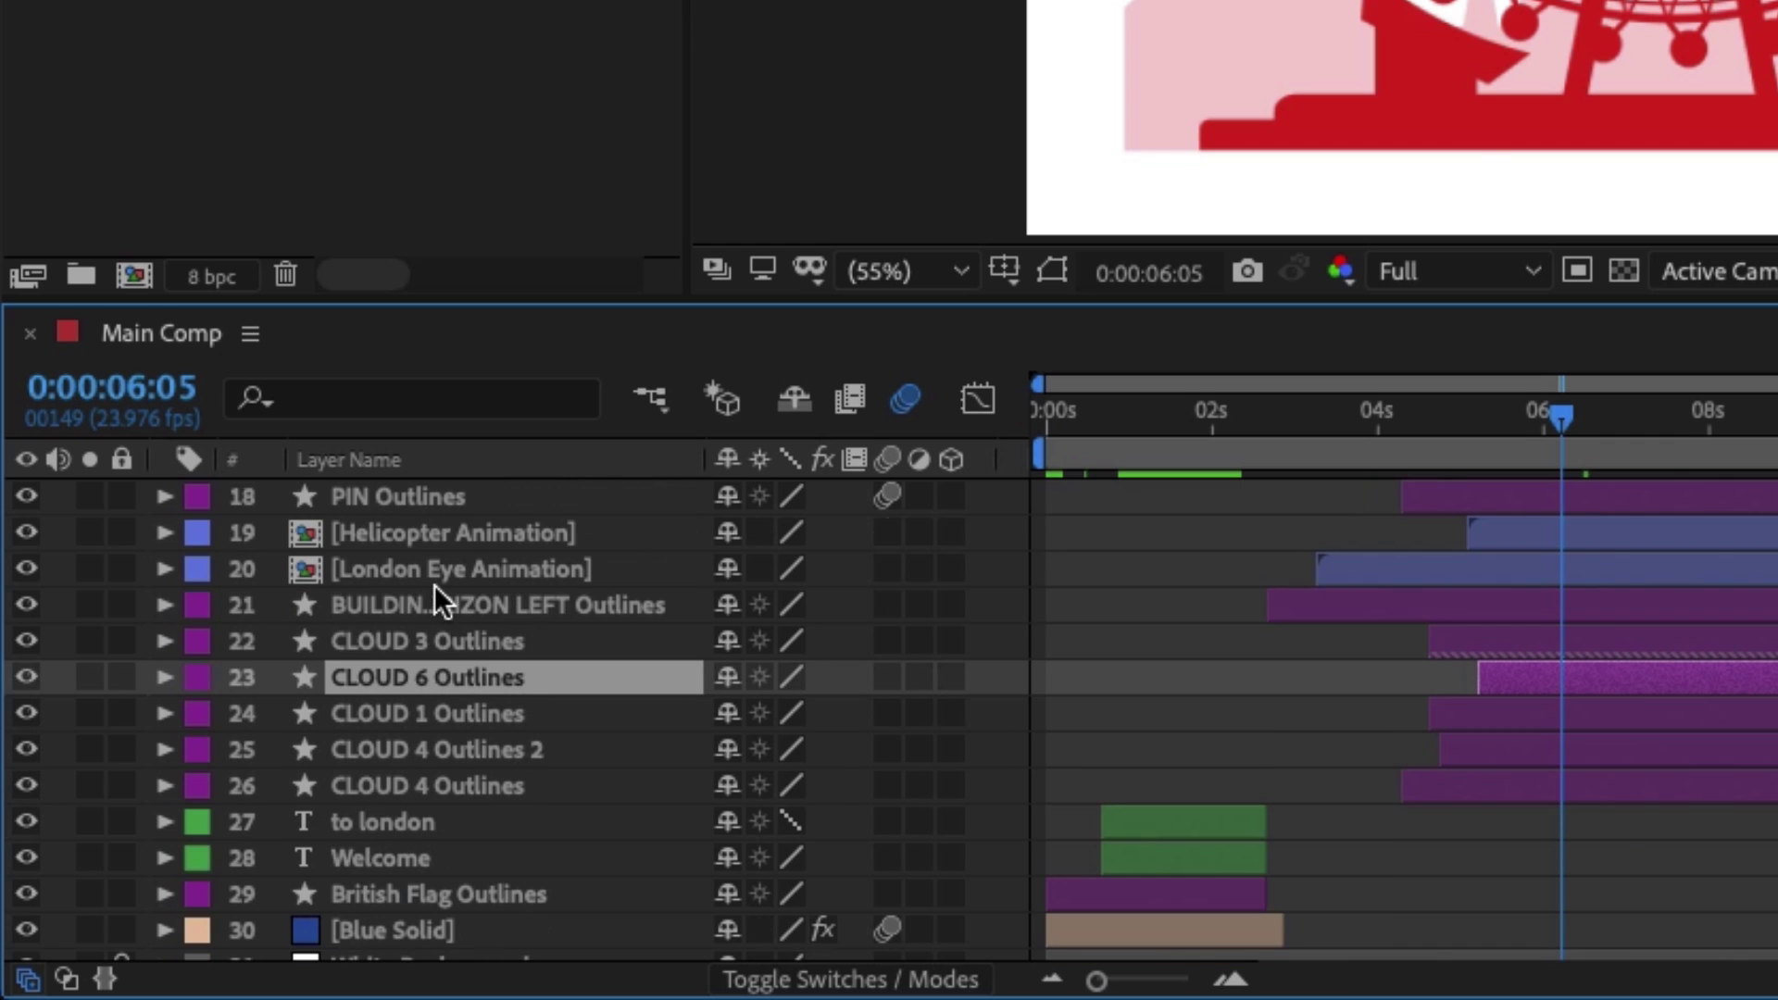
pyautogui.scroll(-1, 438, 676)
pyautogui.scroll(3, 438, 676)
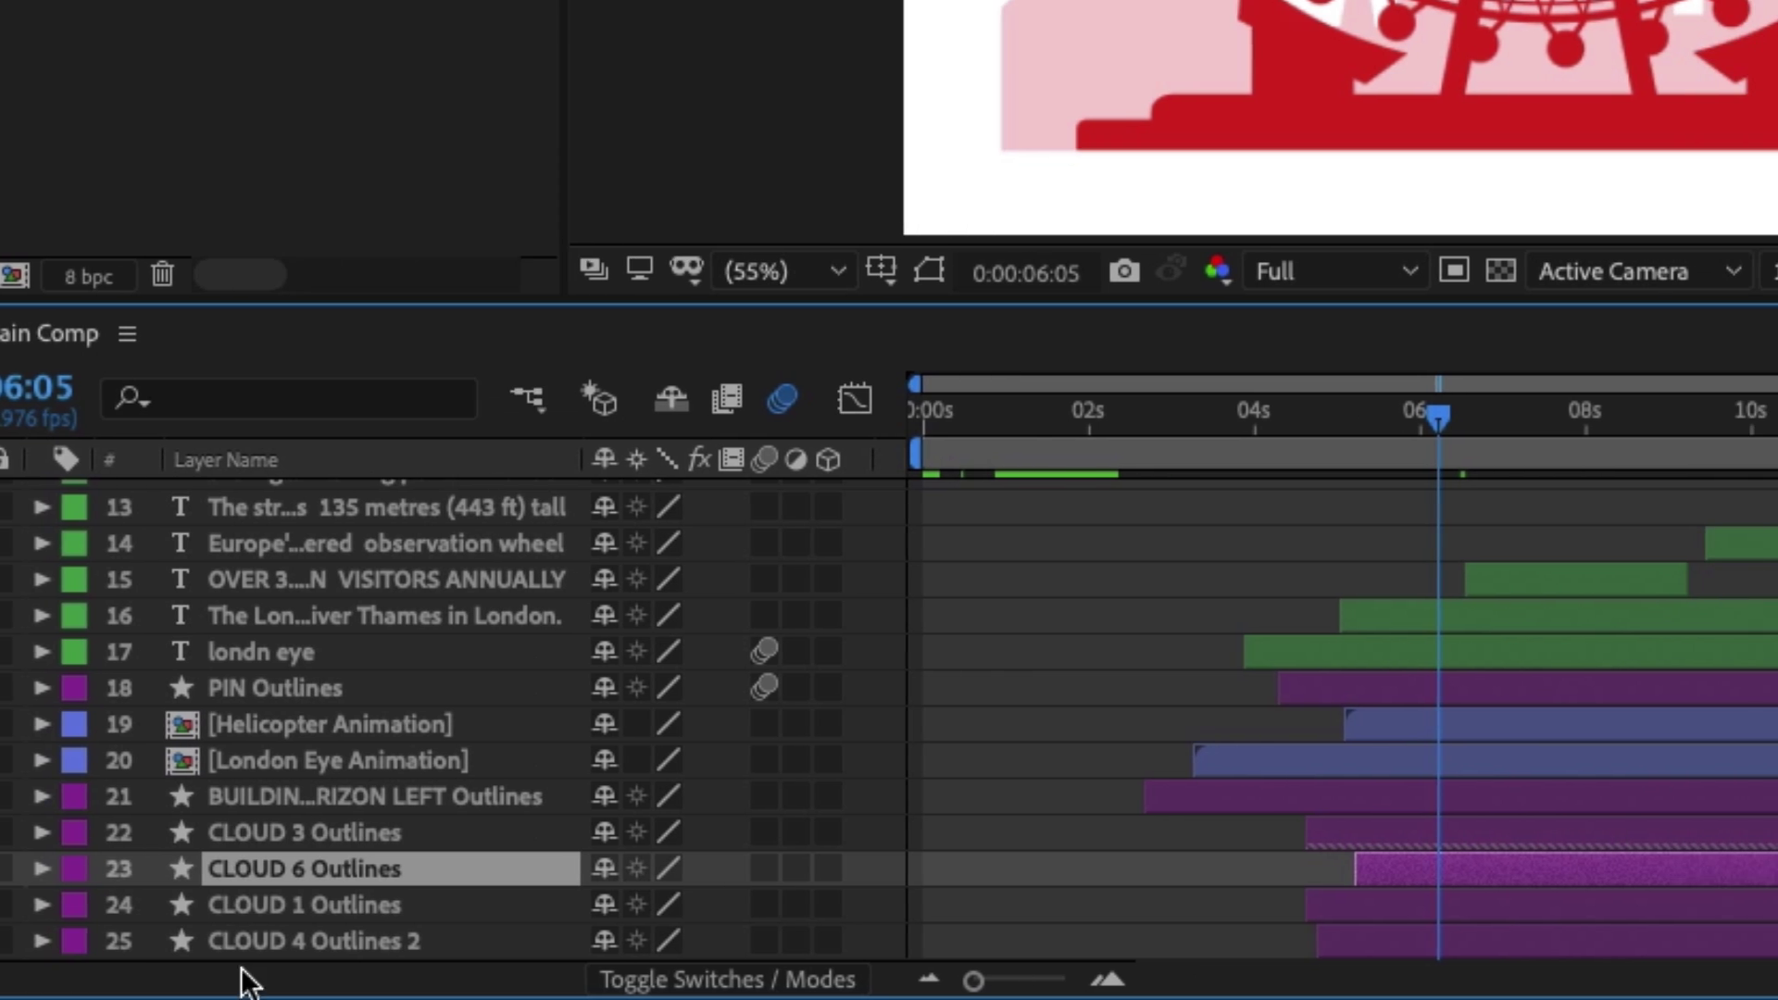
pyautogui.moveTo(131, 981)
pyautogui.mouseDown()
pyautogui.moveTo(238, 977)
pyautogui.moveTo(143, 981)
pyautogui.moveTo(216, 982)
pyautogui.mouseUp()
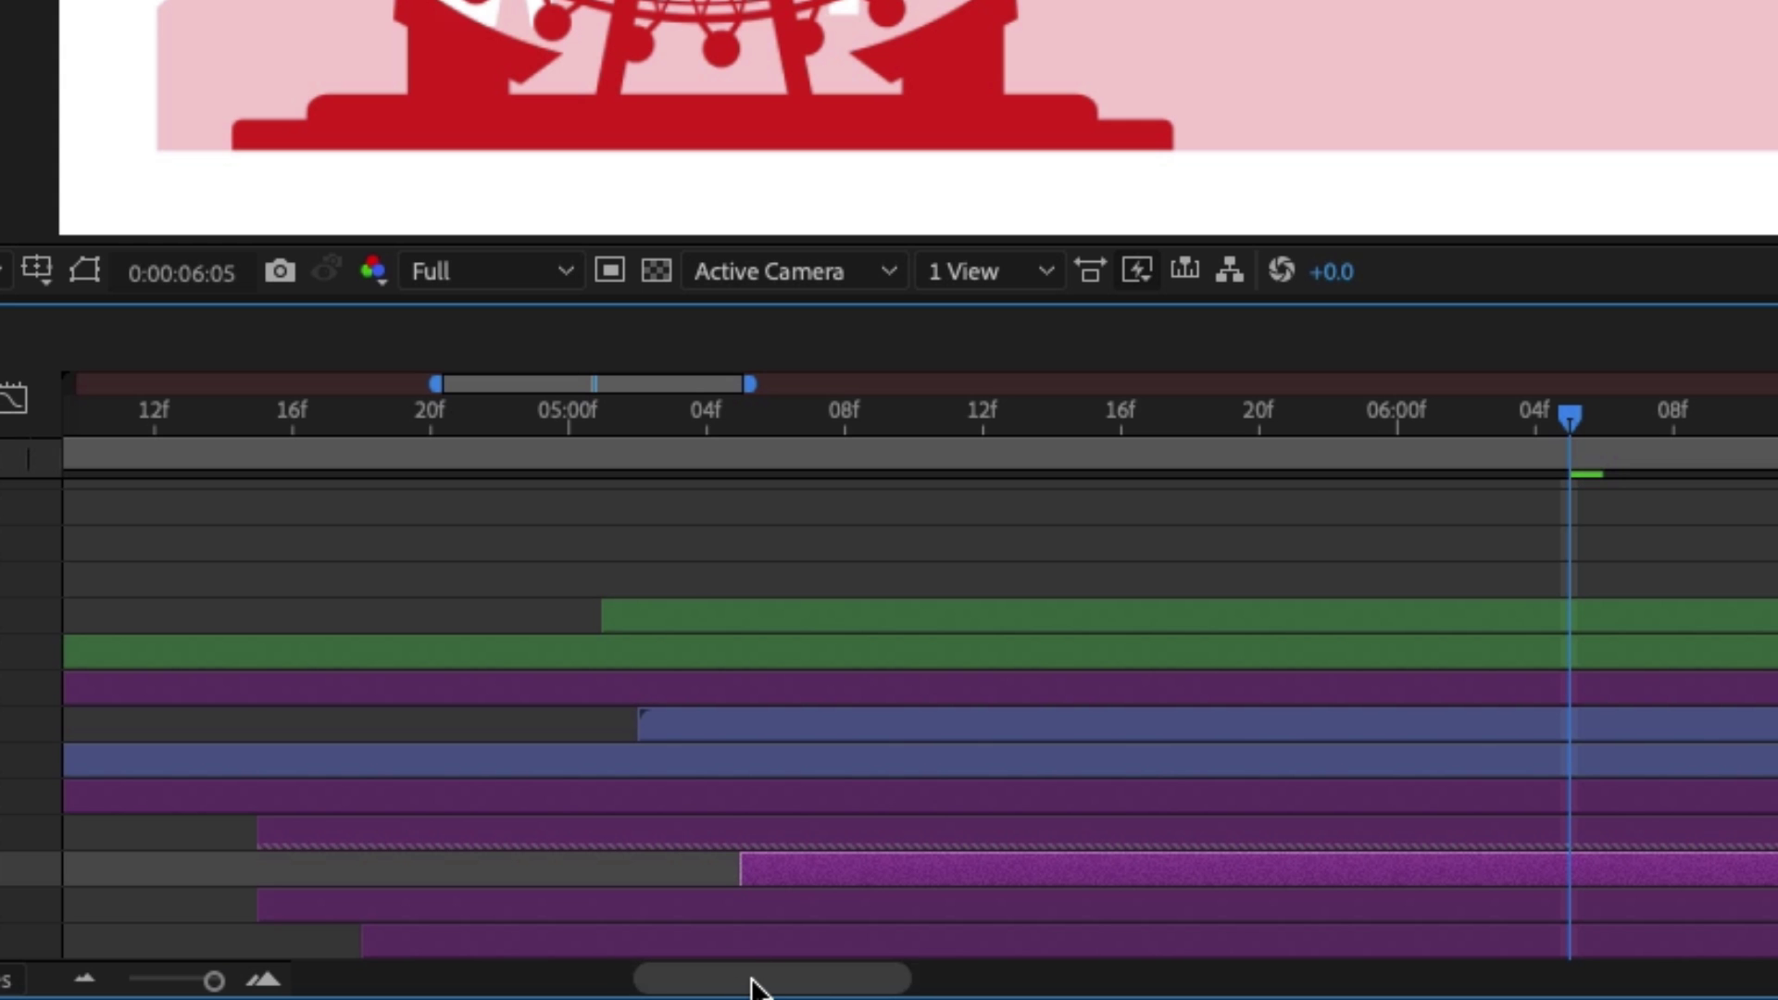
pyautogui.moveTo(751, 987); pyautogui.dragTo(885, 960)
pyautogui.moveTo(210, 972); pyautogui.dragTo(129, 981)
pyautogui.scroll(3, 980, 731)
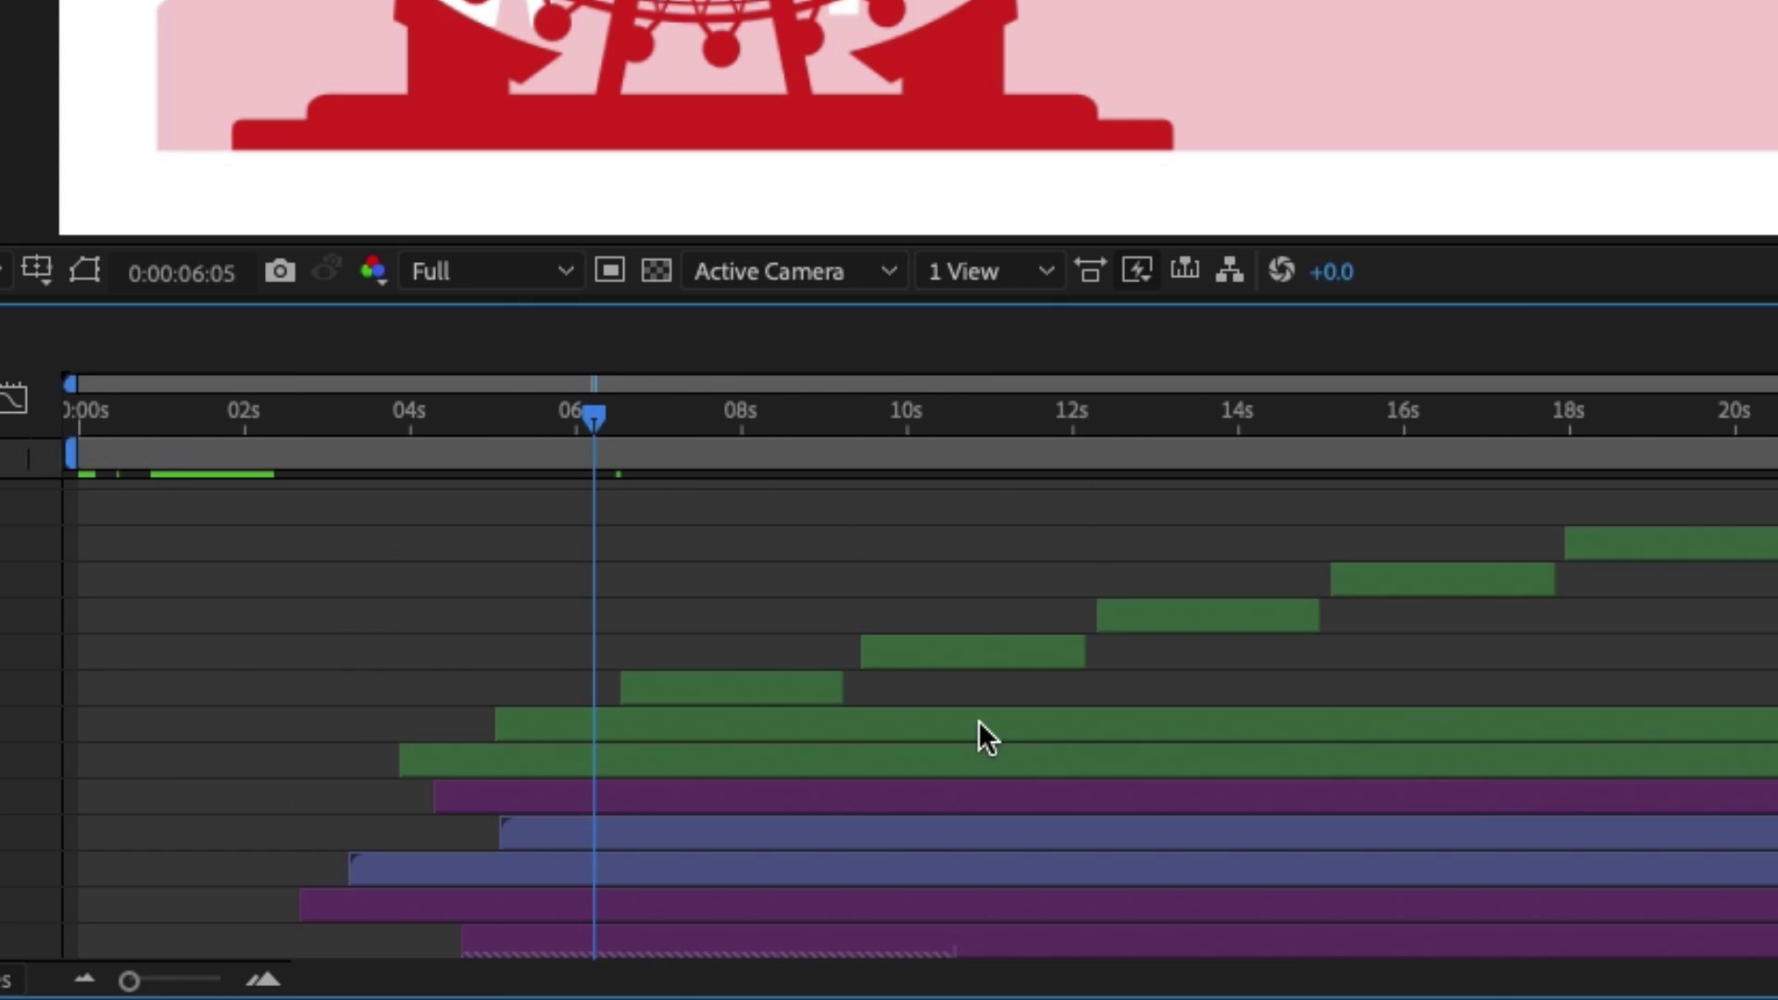
pyautogui.scroll(-2, 980, 732)
pyautogui.scroll(-1, 980, 722)
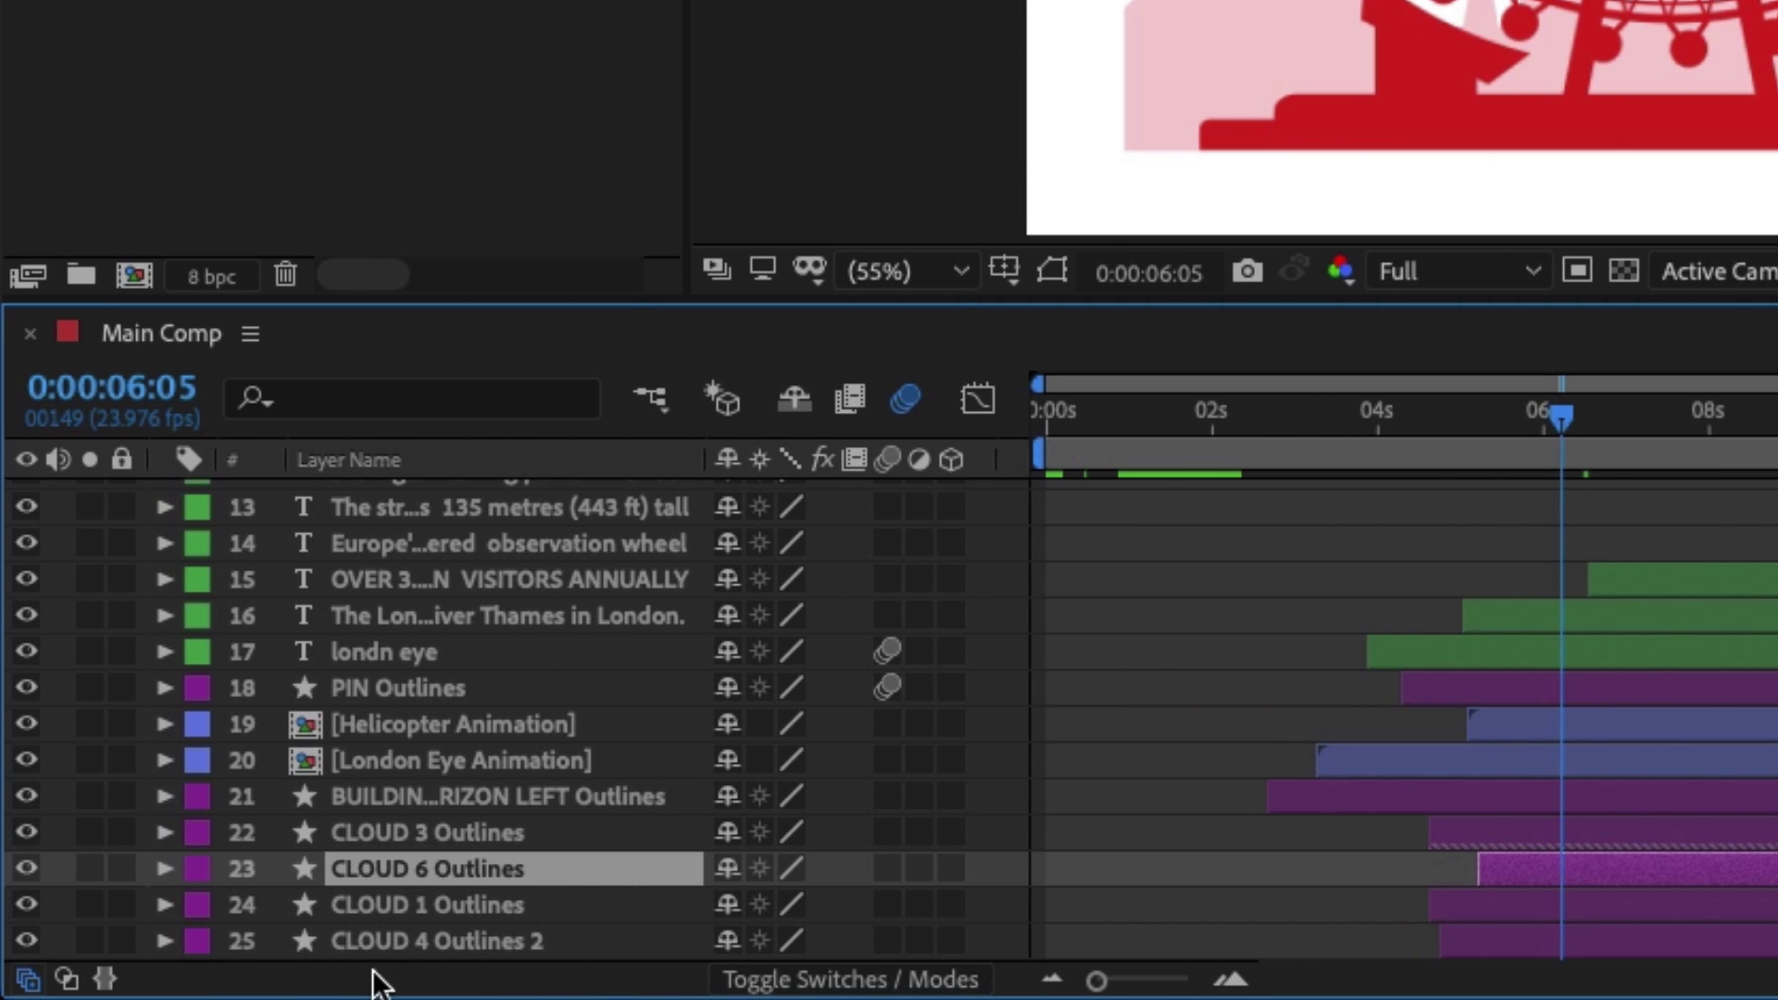
pyautogui.click(65, 978)
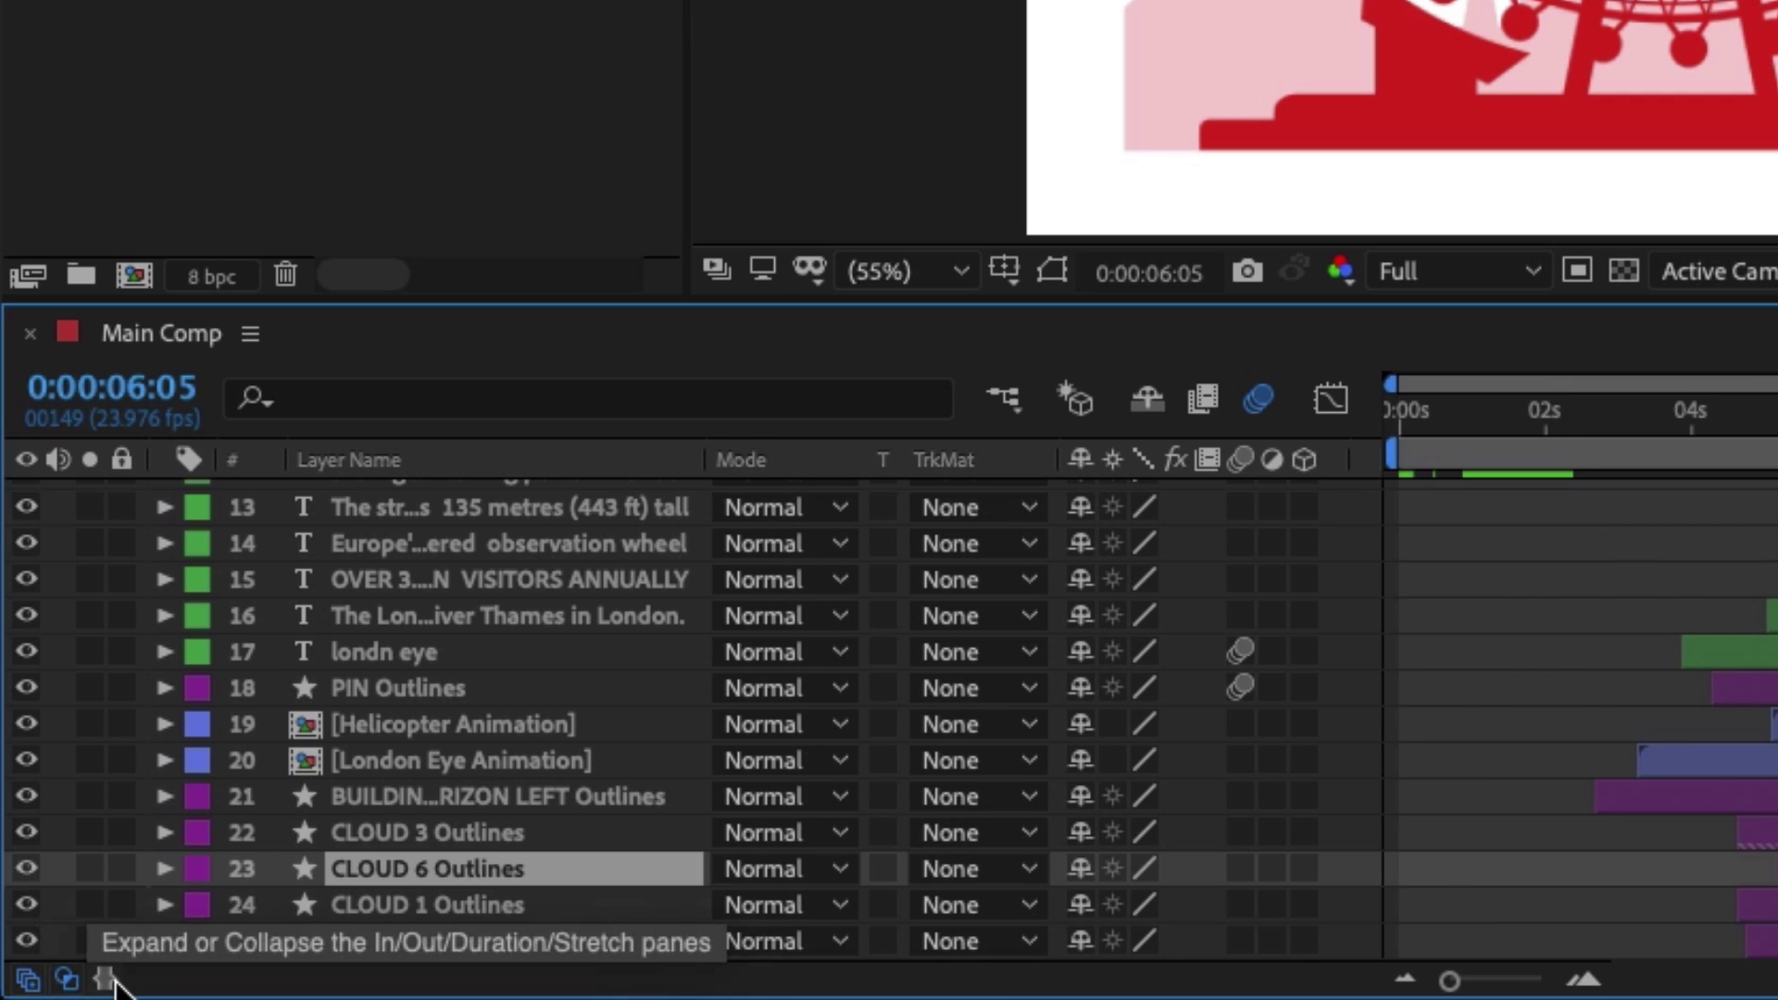
pyautogui.click(109, 979)
pyautogui.click(106, 979)
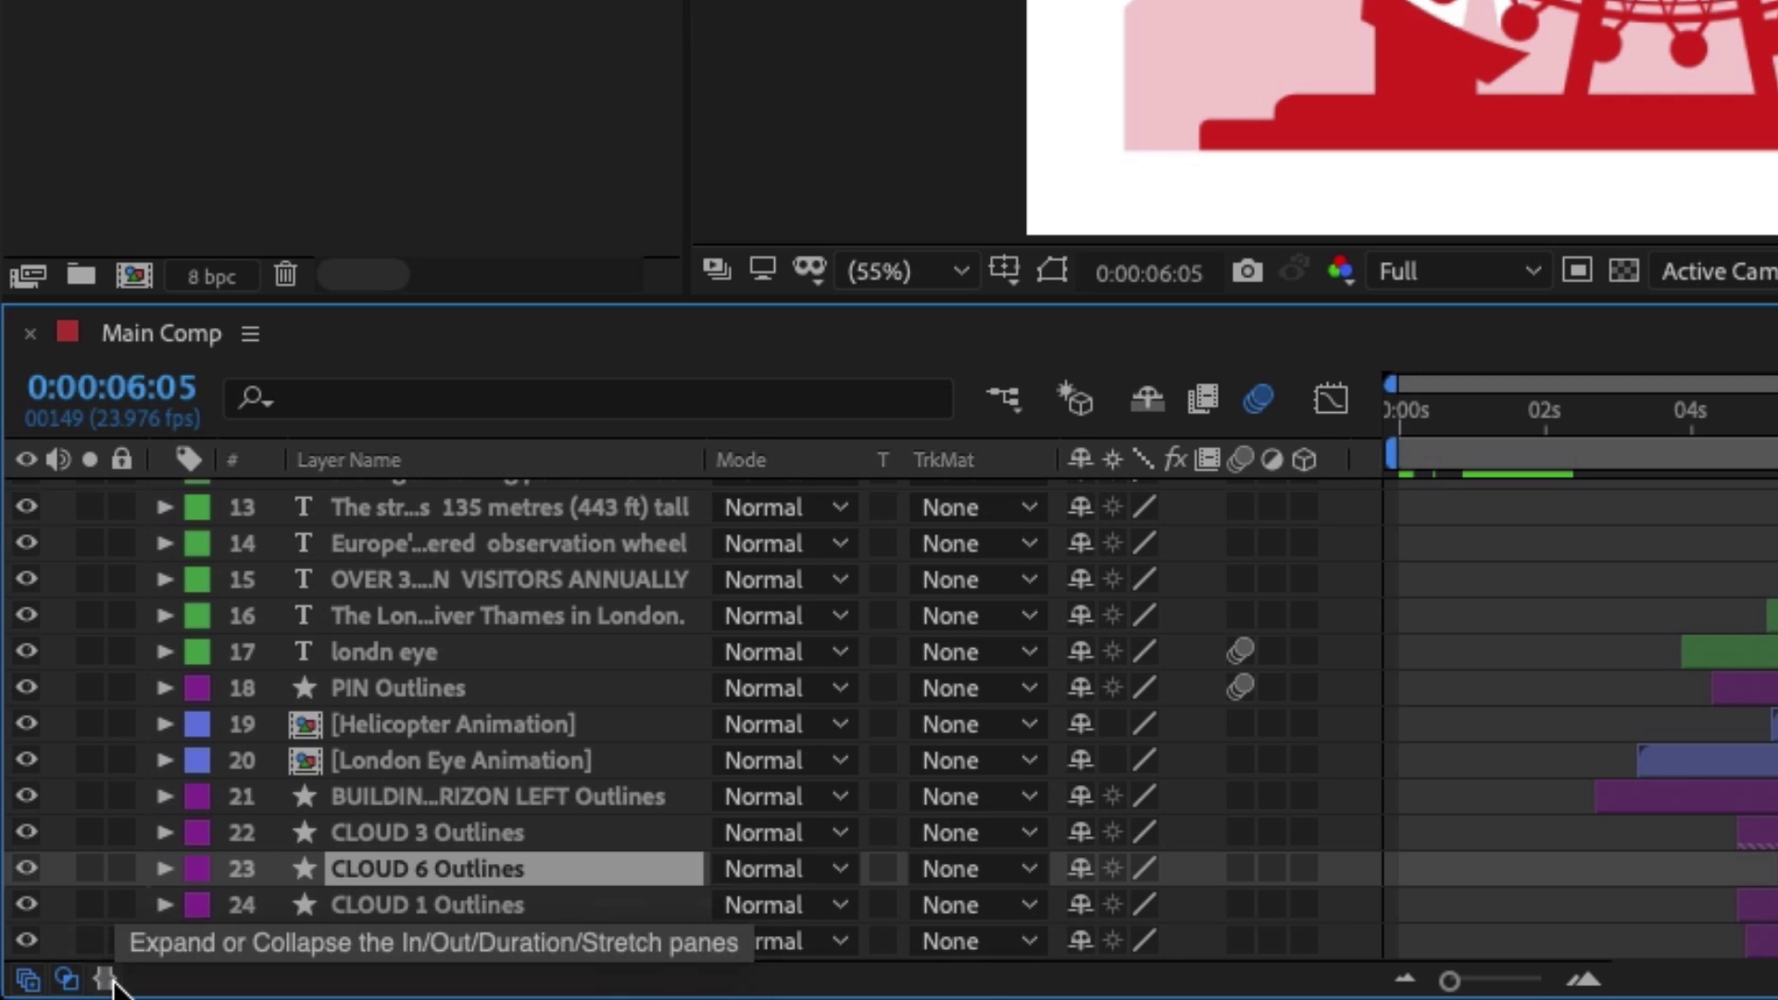
pyautogui.click(65, 977)
pyautogui.click(26, 979)
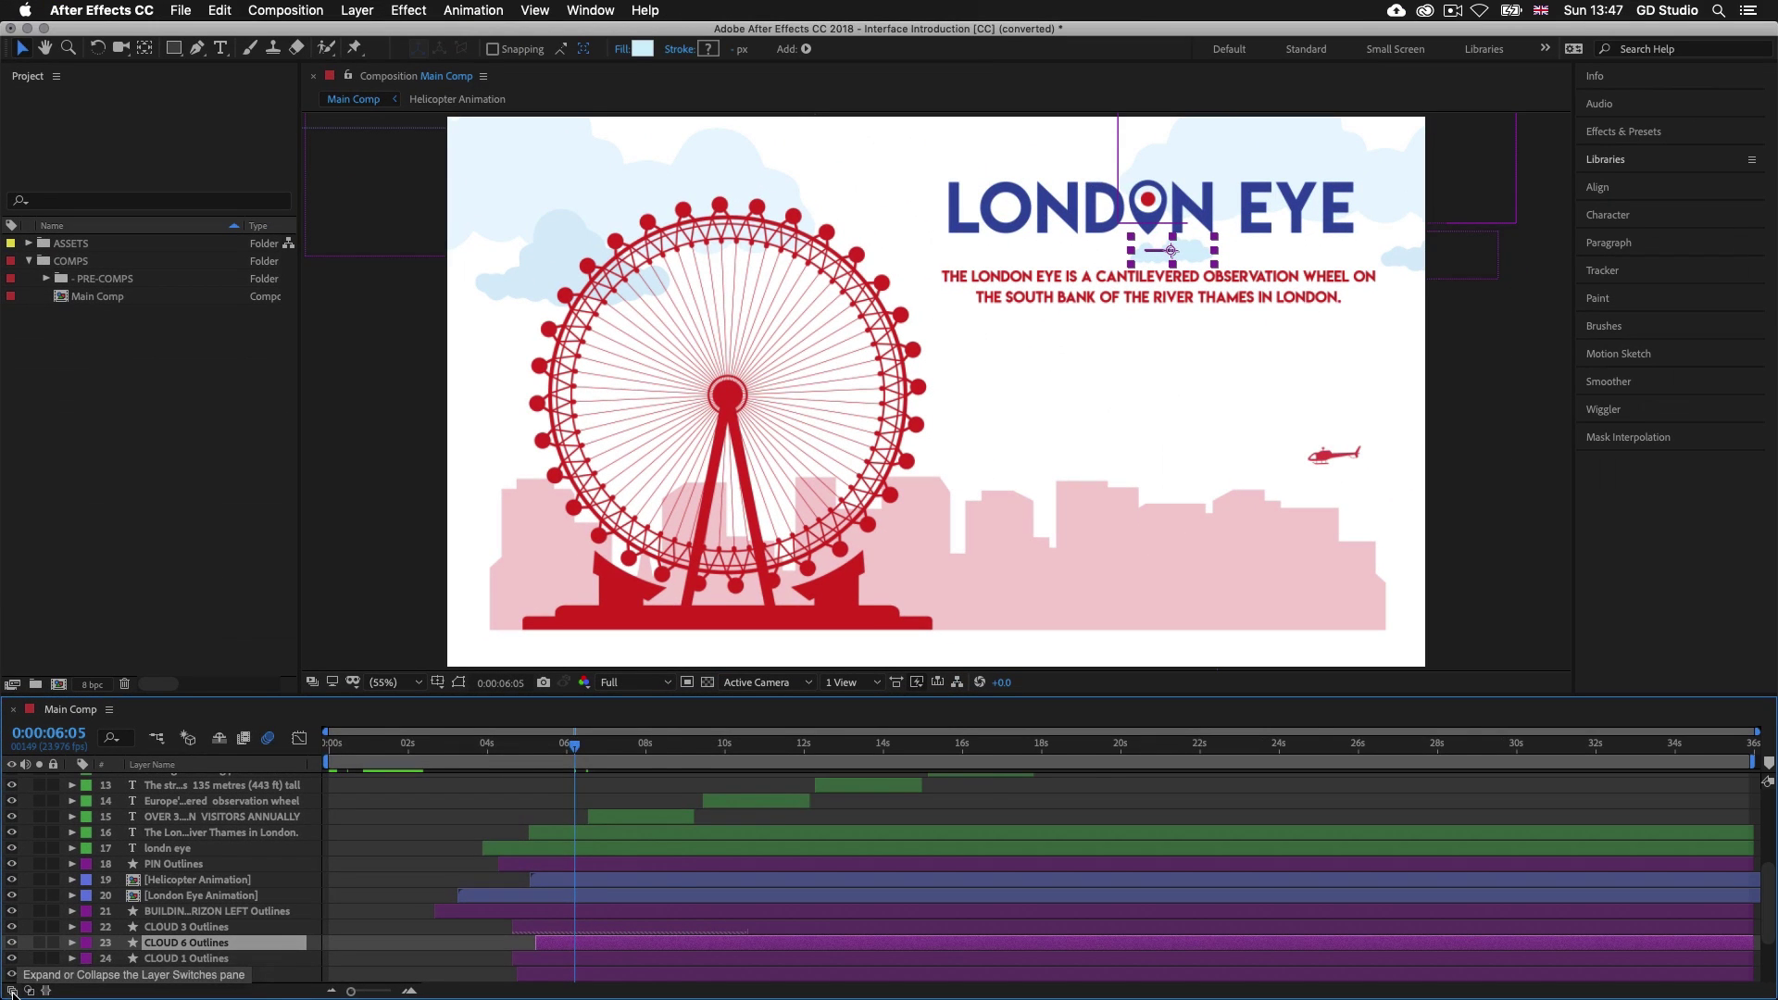
pyautogui.click(26, 979)
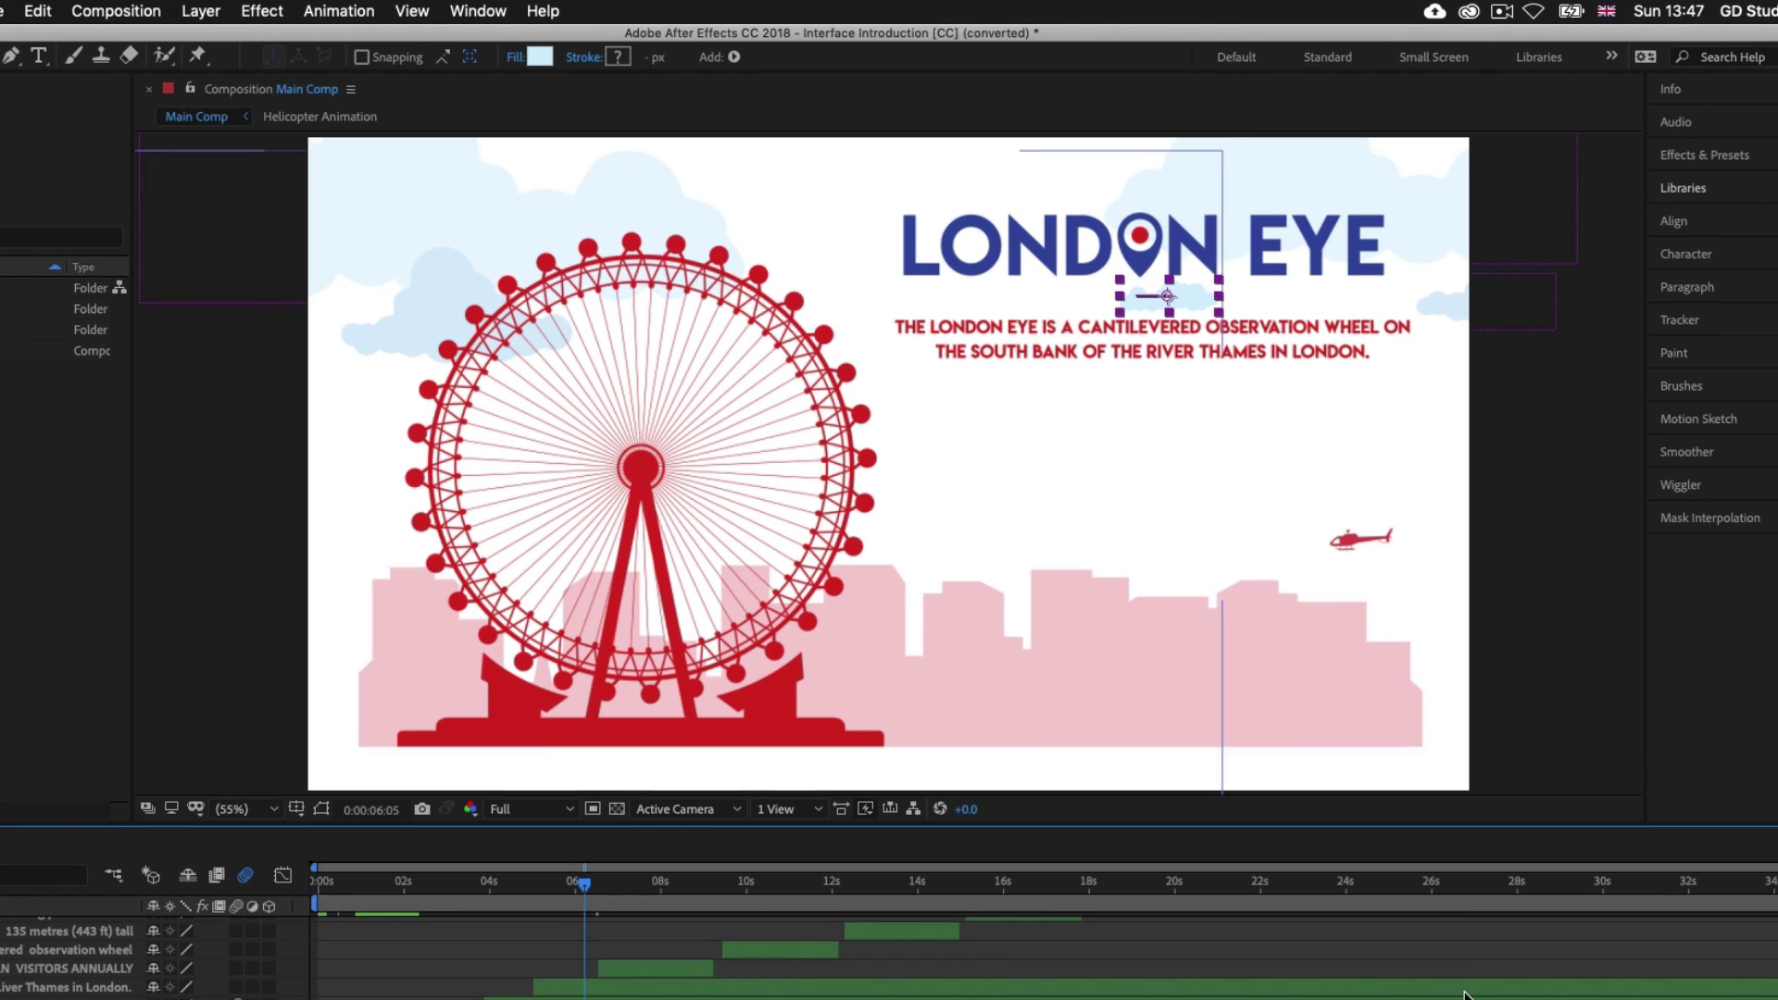
pyautogui.click(1404, 478)
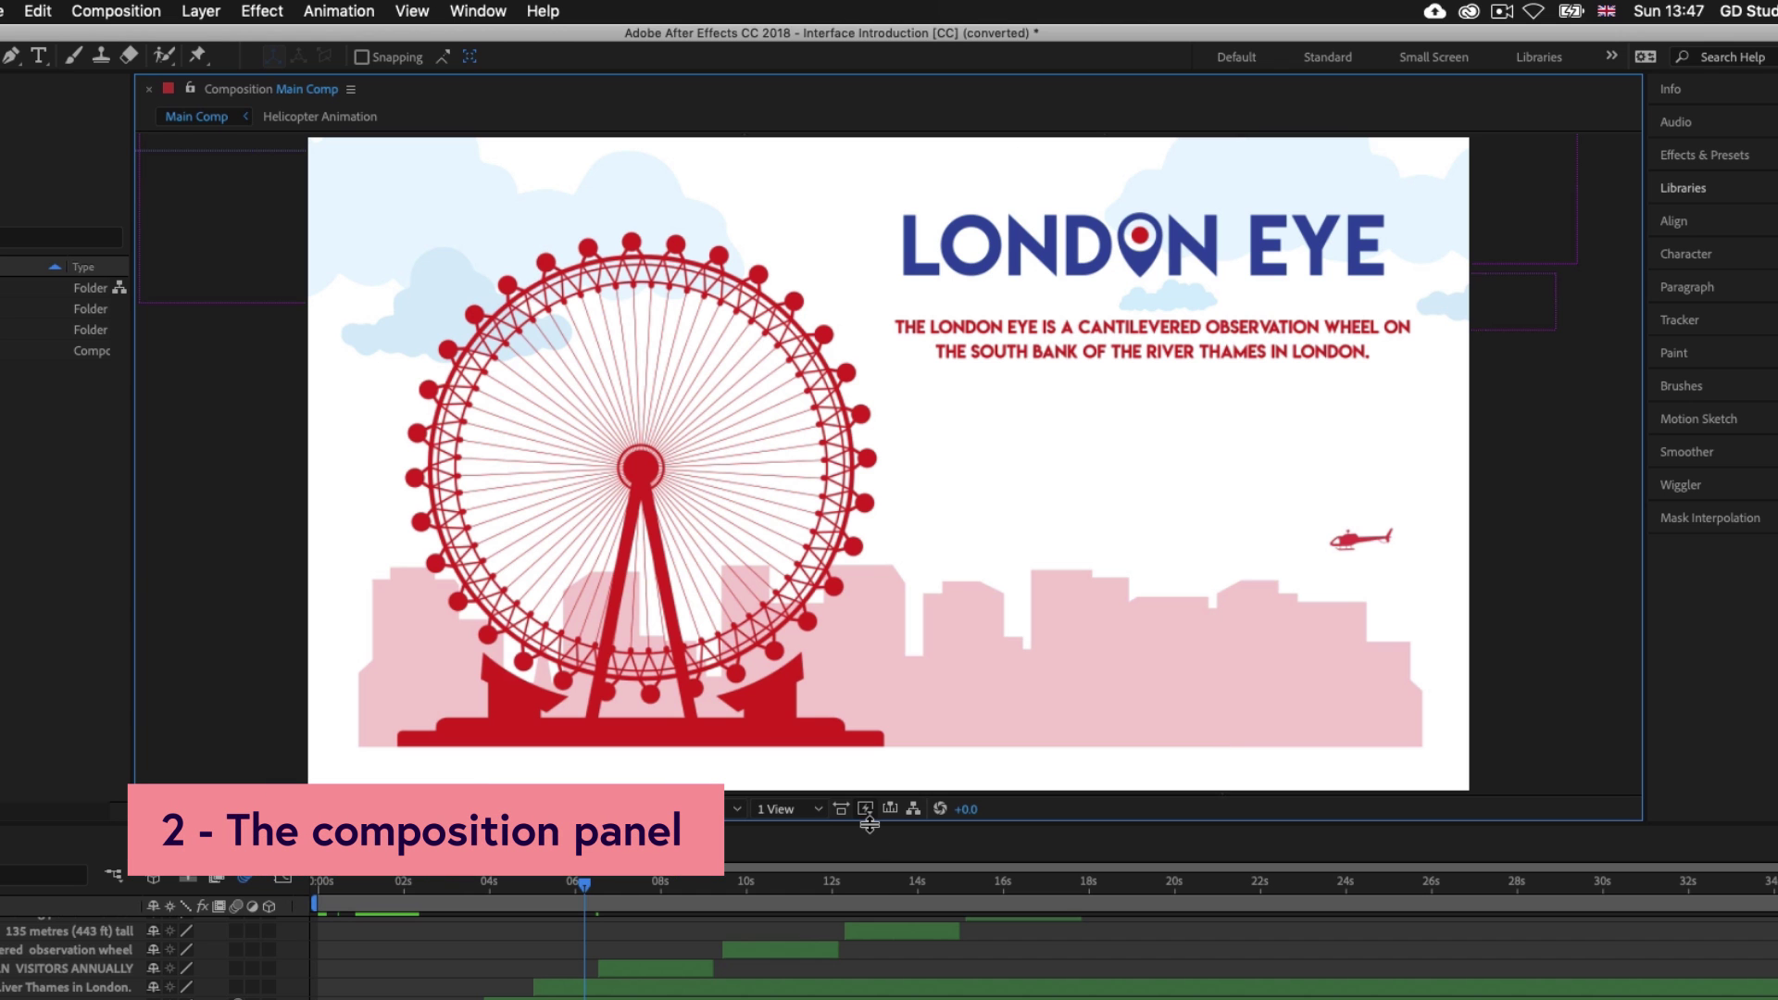
pyautogui.moveTo(868, 830); pyautogui.dragTo(864, 951)
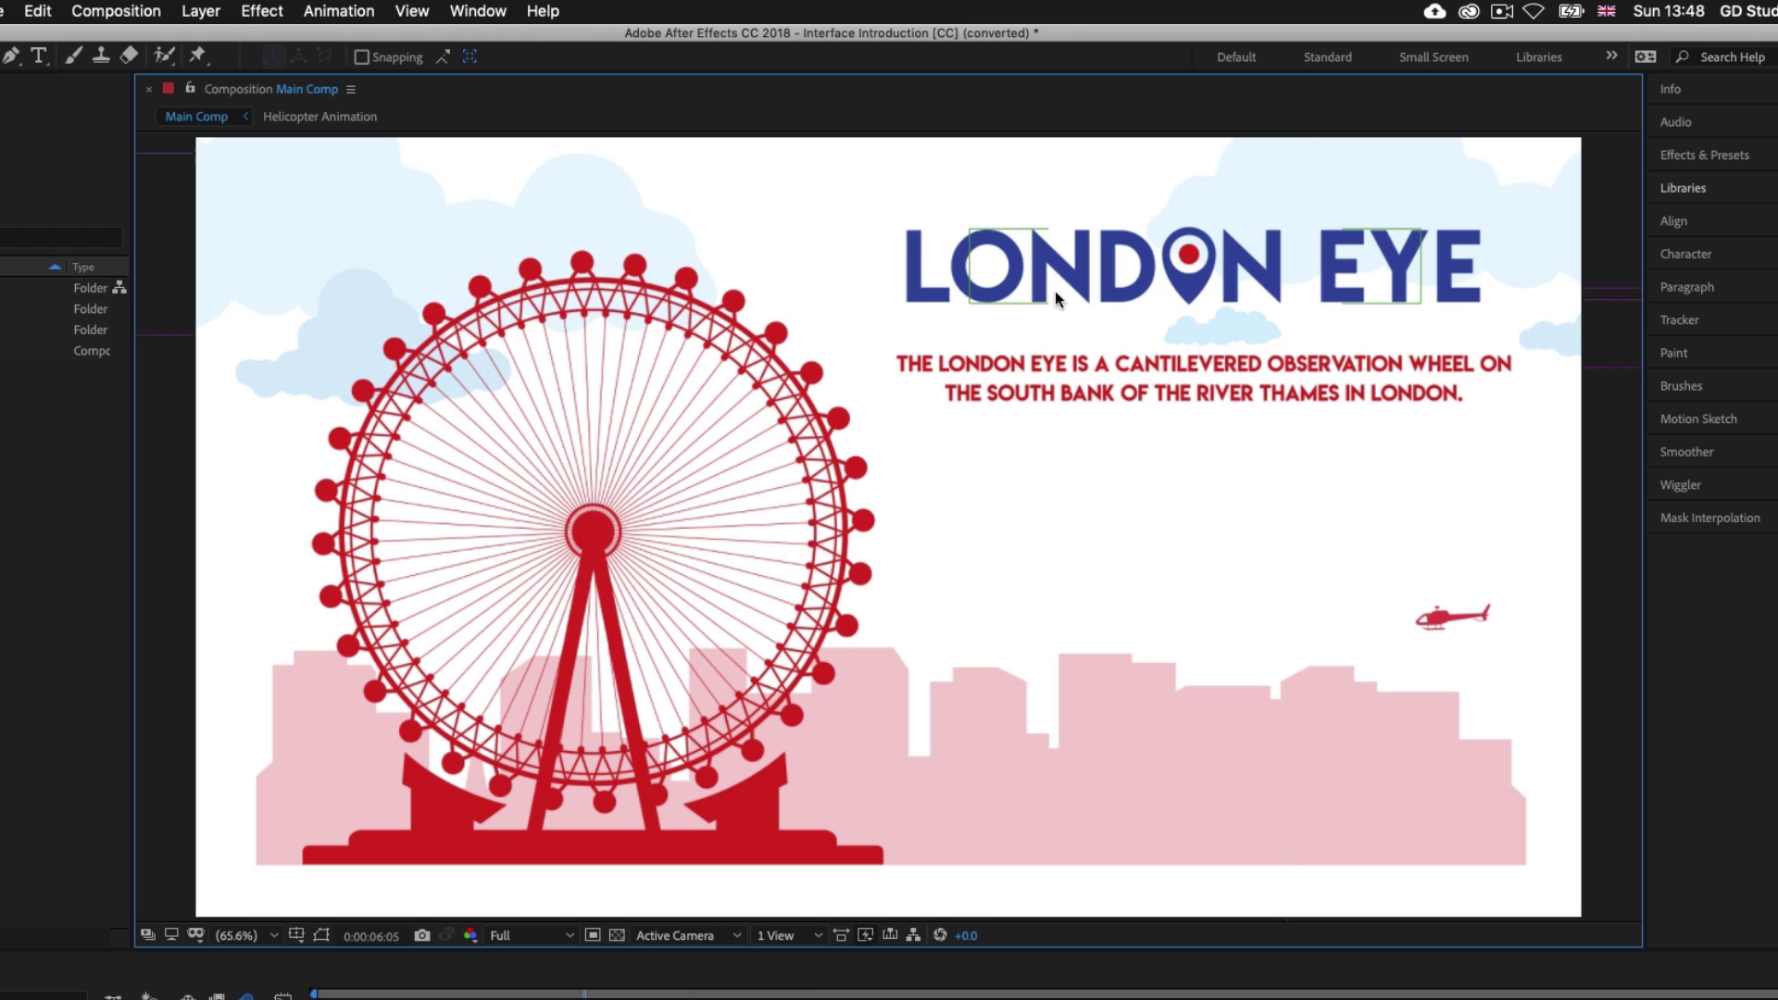
pyautogui.click(1453, 619)
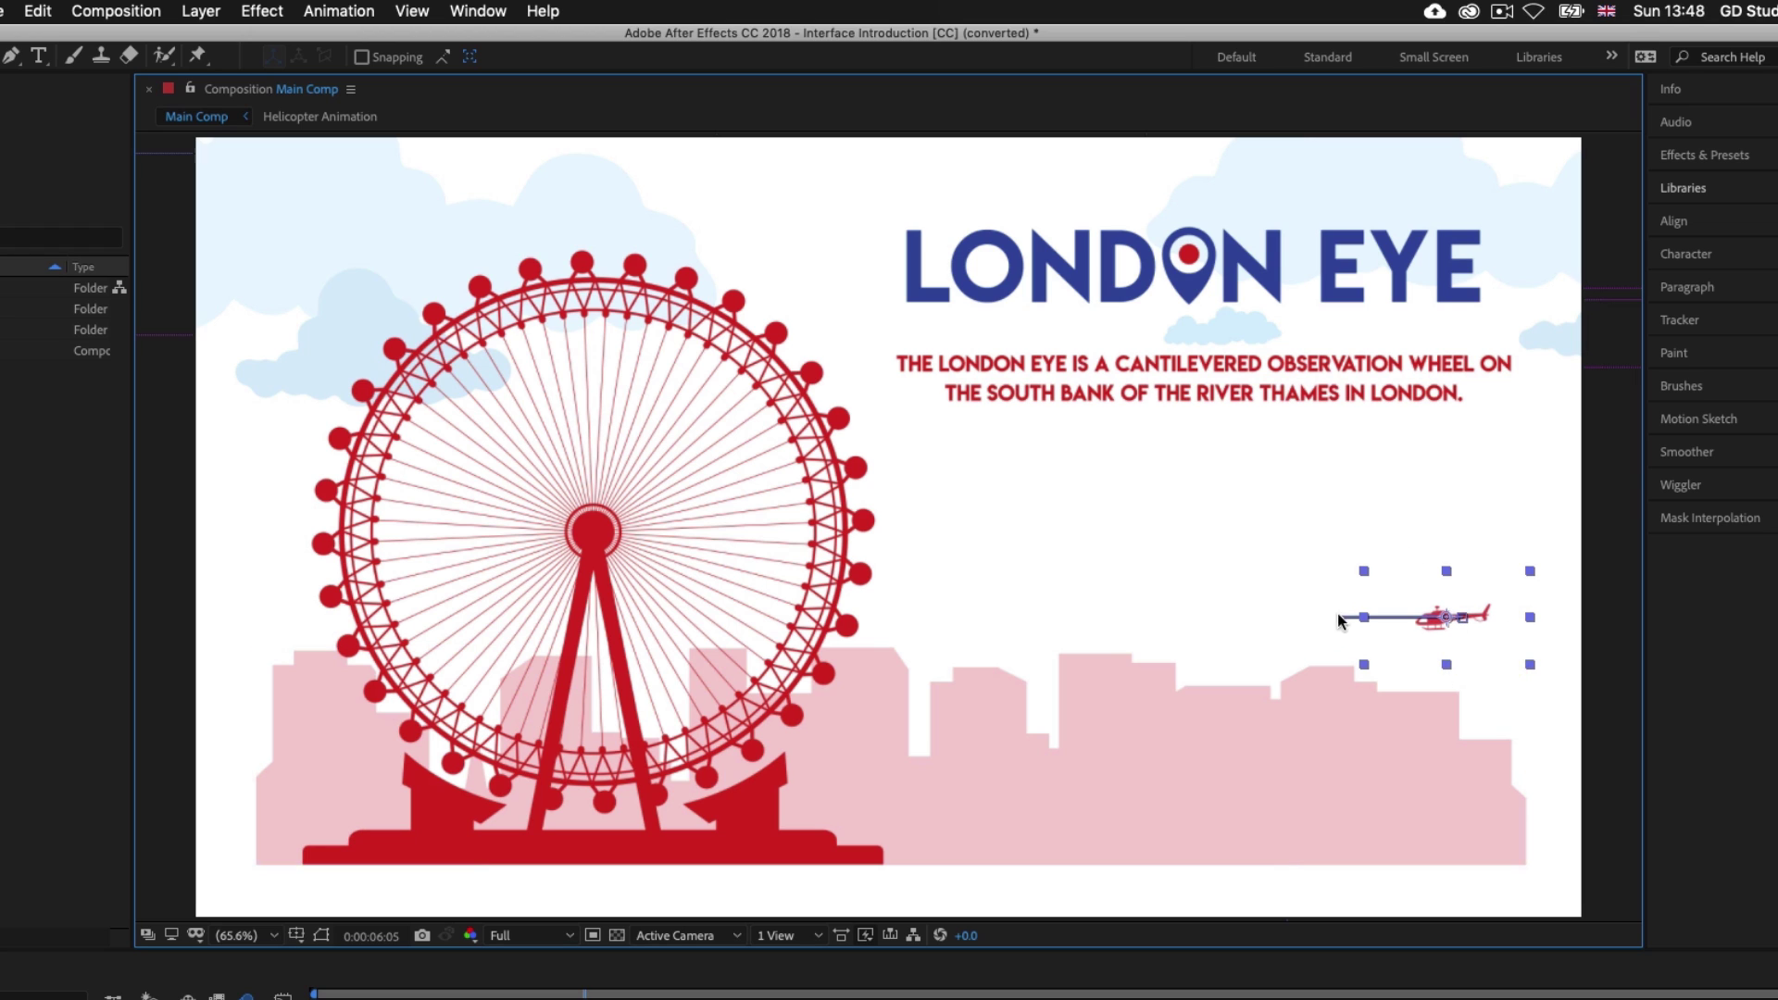
pyautogui.click(1342, 730)
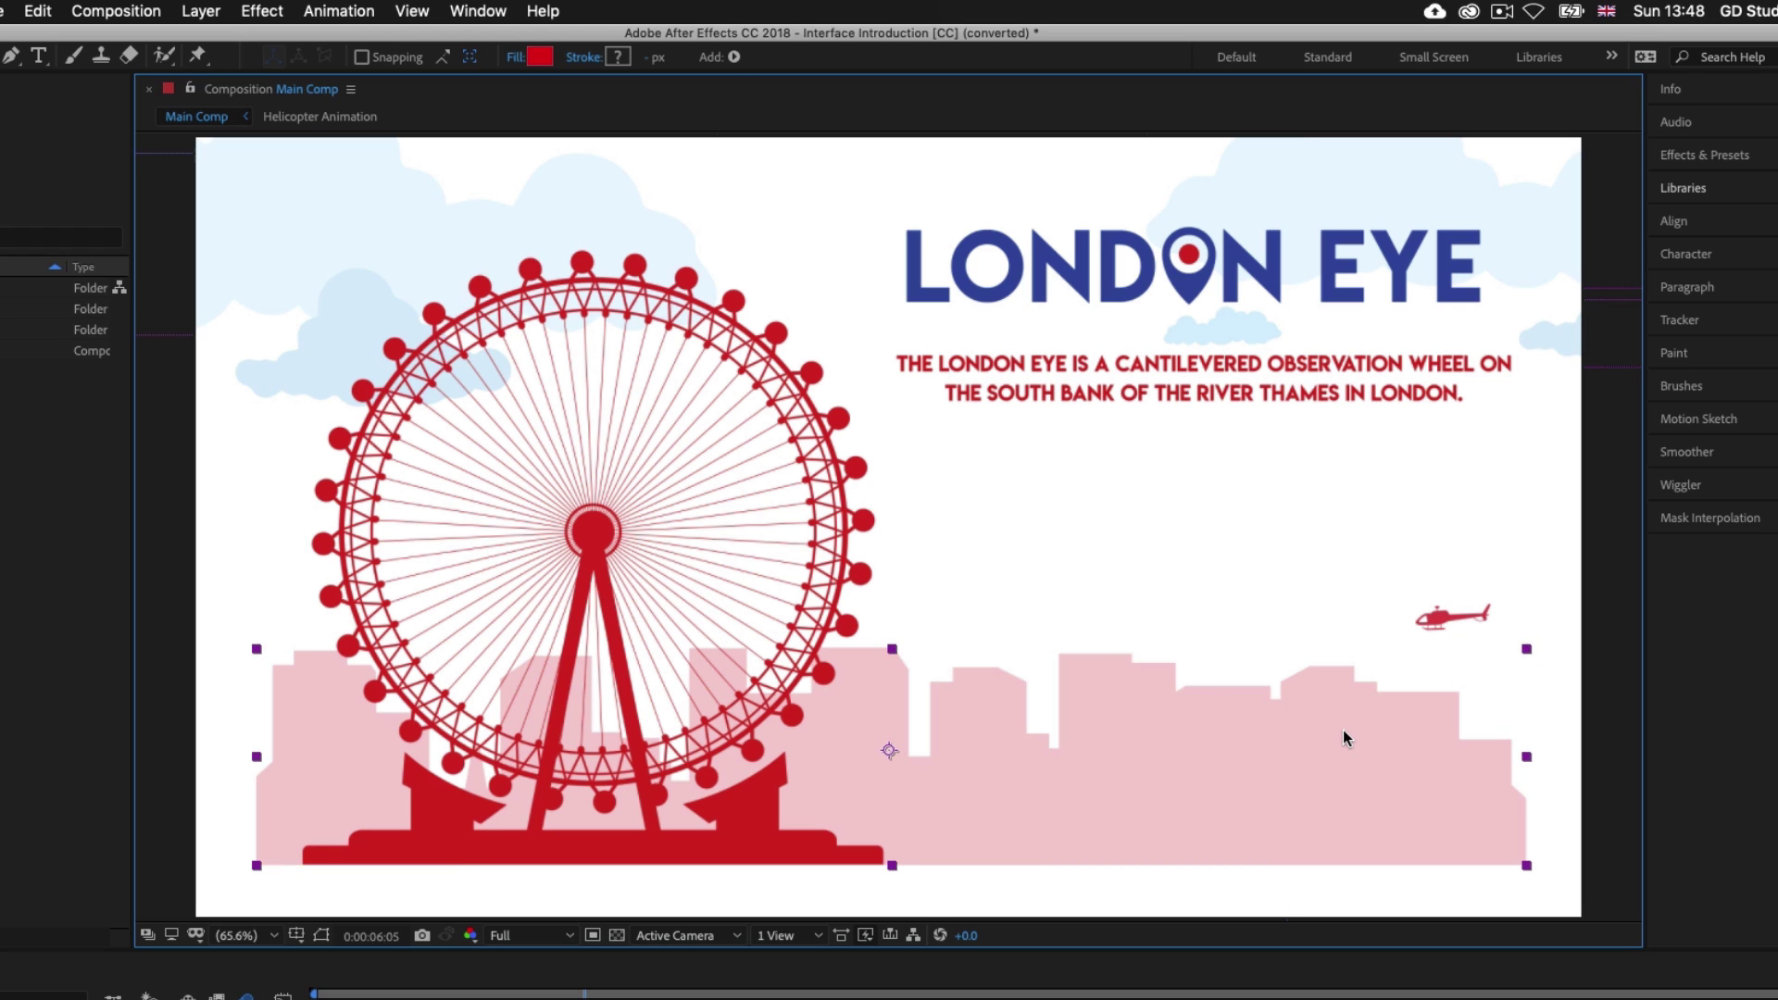
pyautogui.click(1398, 379)
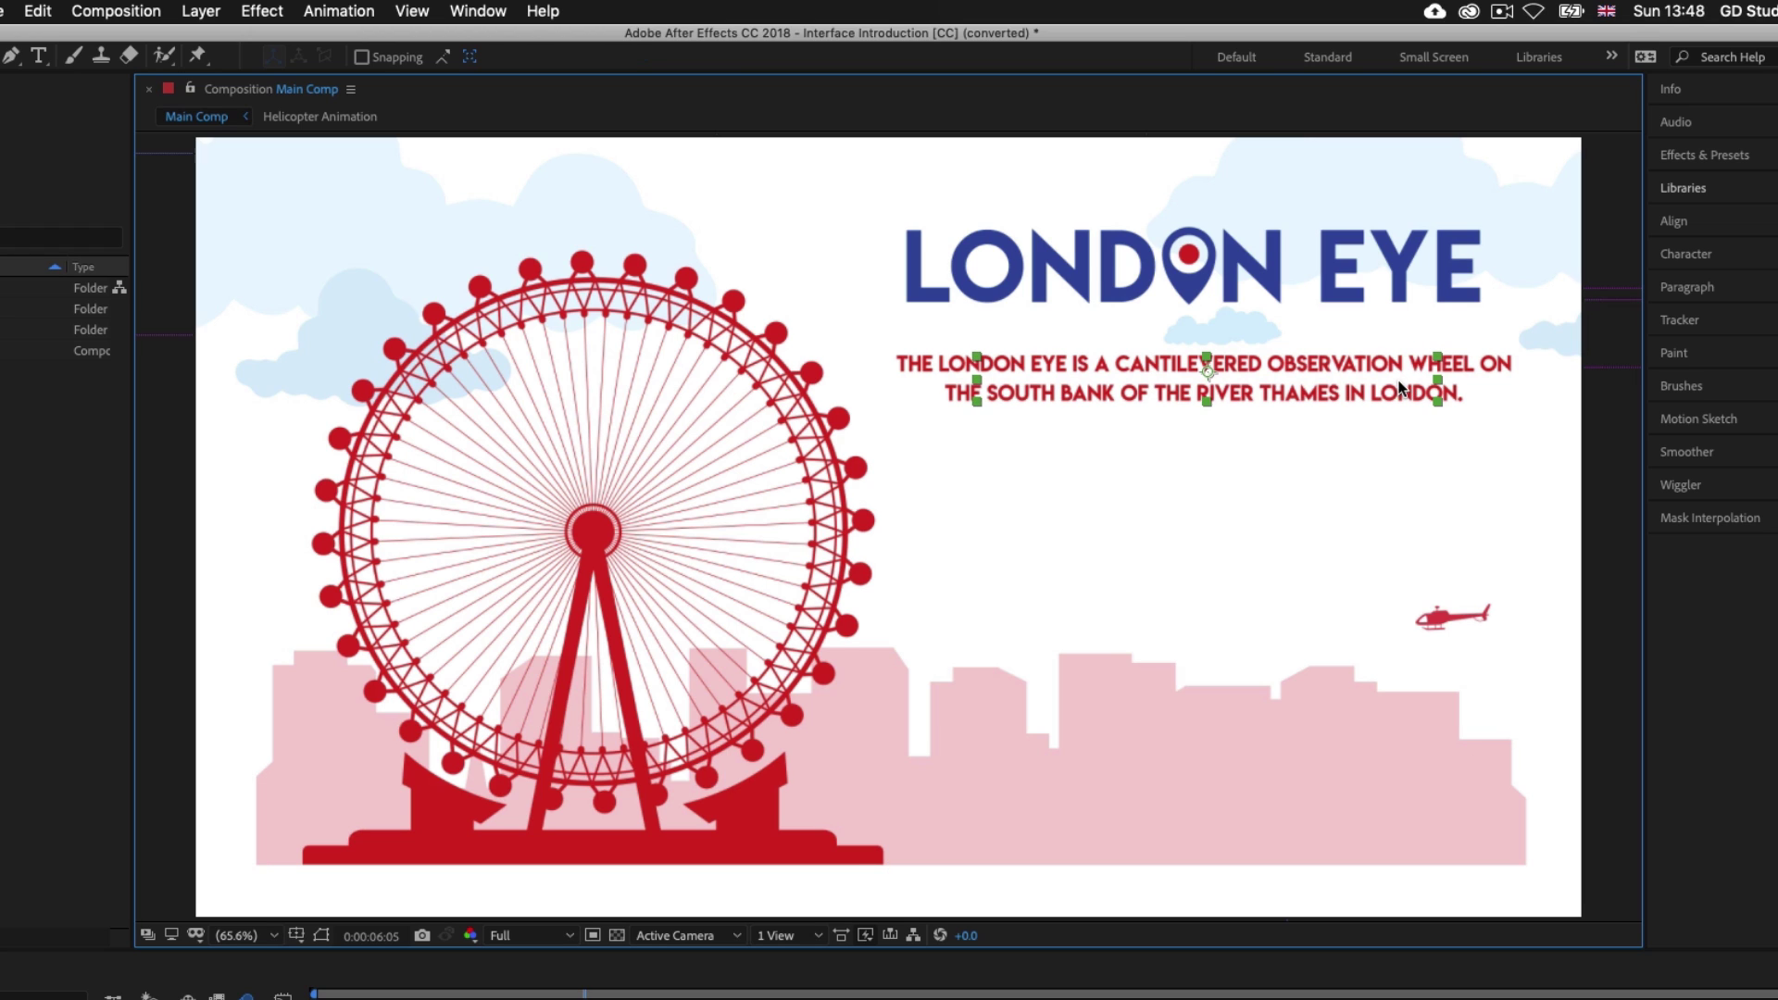
pyautogui.click(1132, 247)
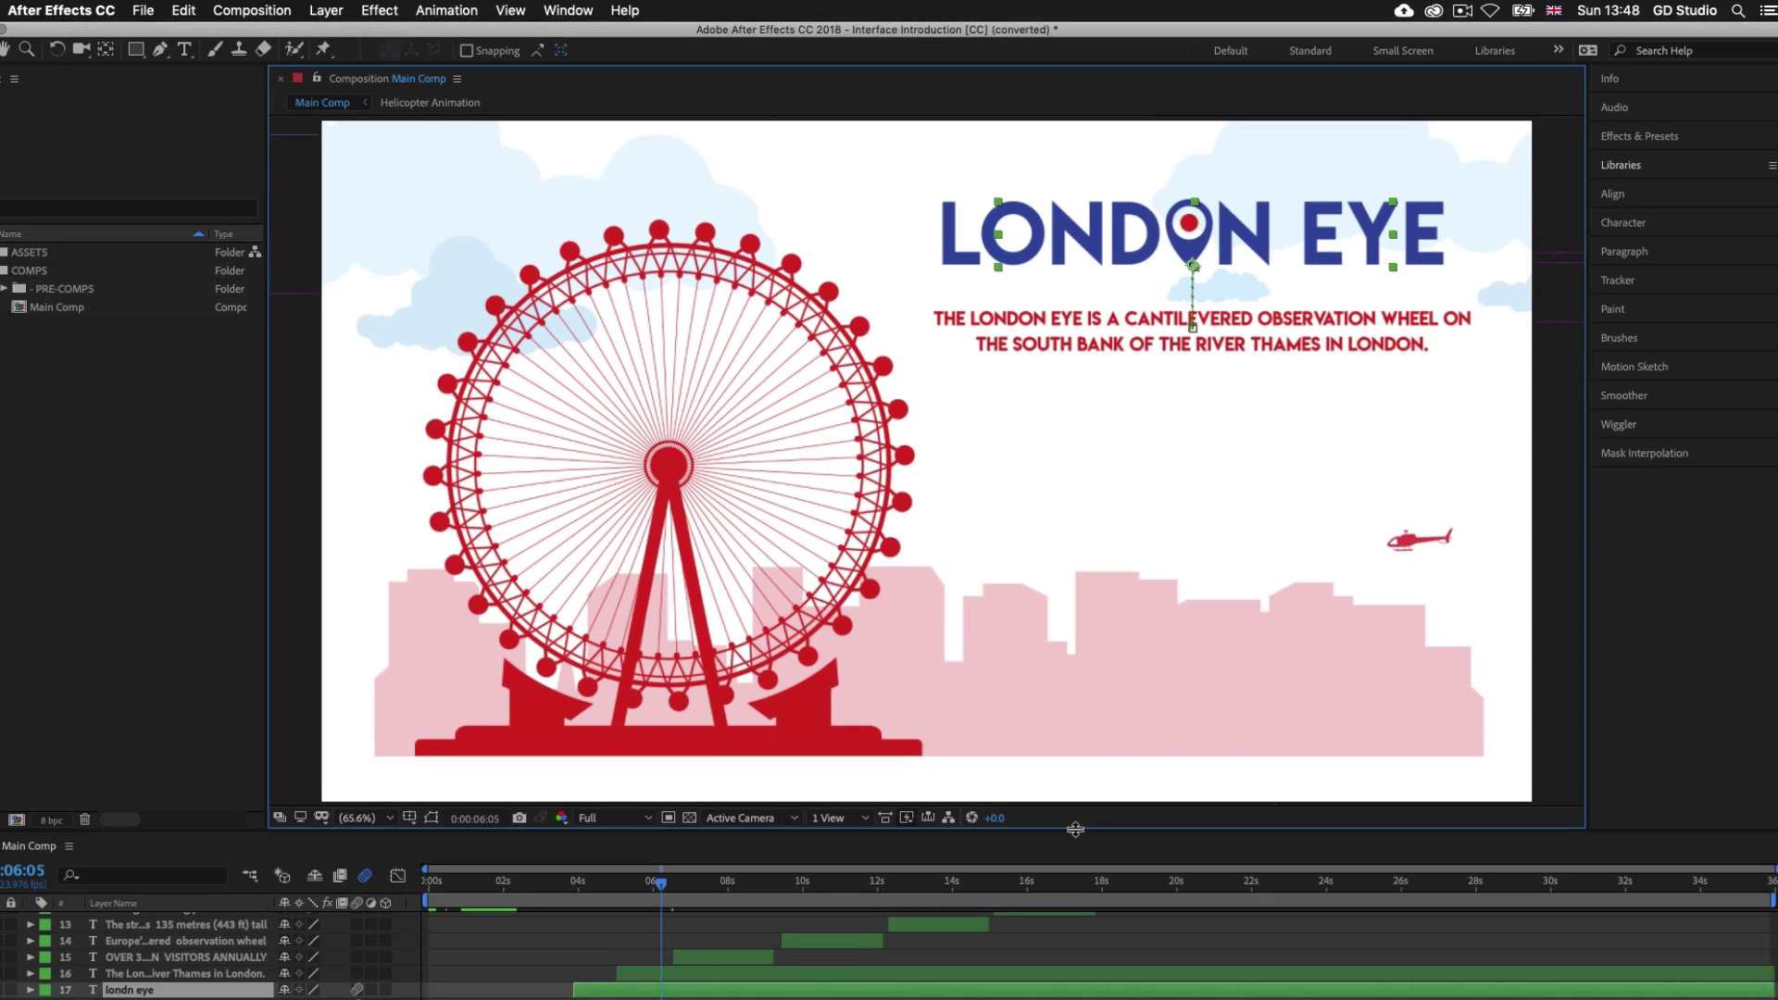
pyautogui.moveTo(1075, 828); pyautogui.dragTo(1075, 725)
pyautogui.scroll(-2, 813, 857)
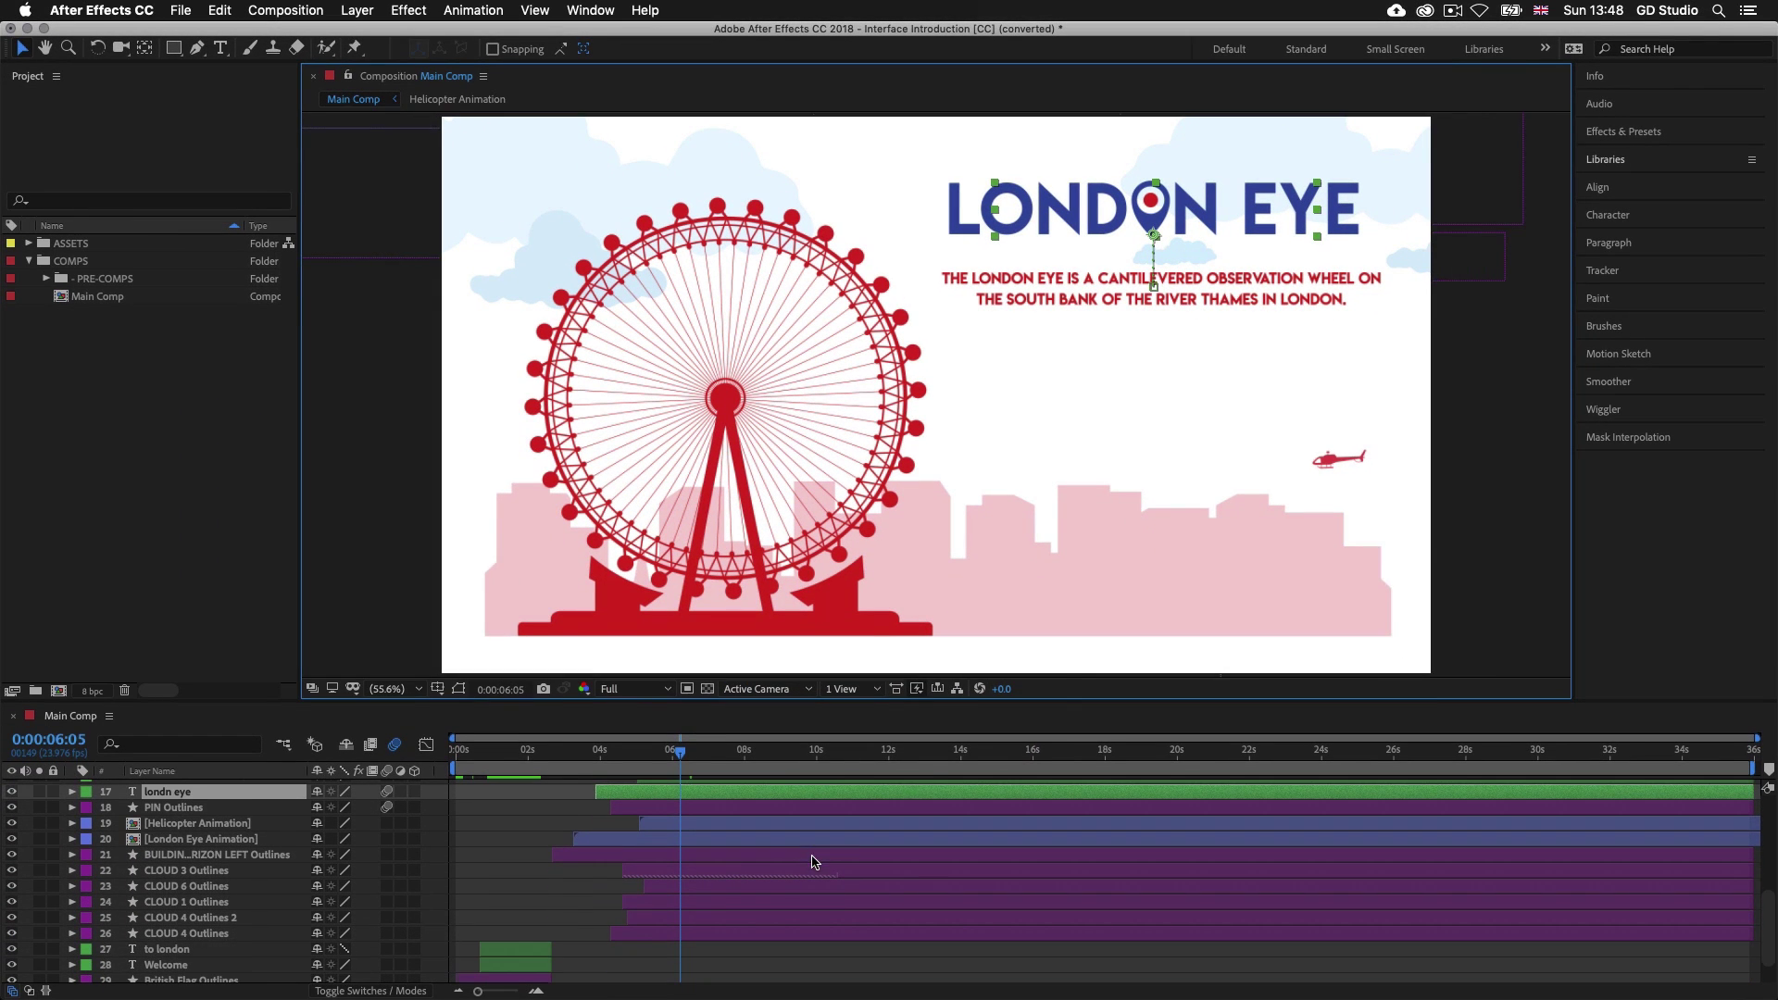
pyautogui.click(1274, 288)
pyautogui.scroll(3, 767, 879)
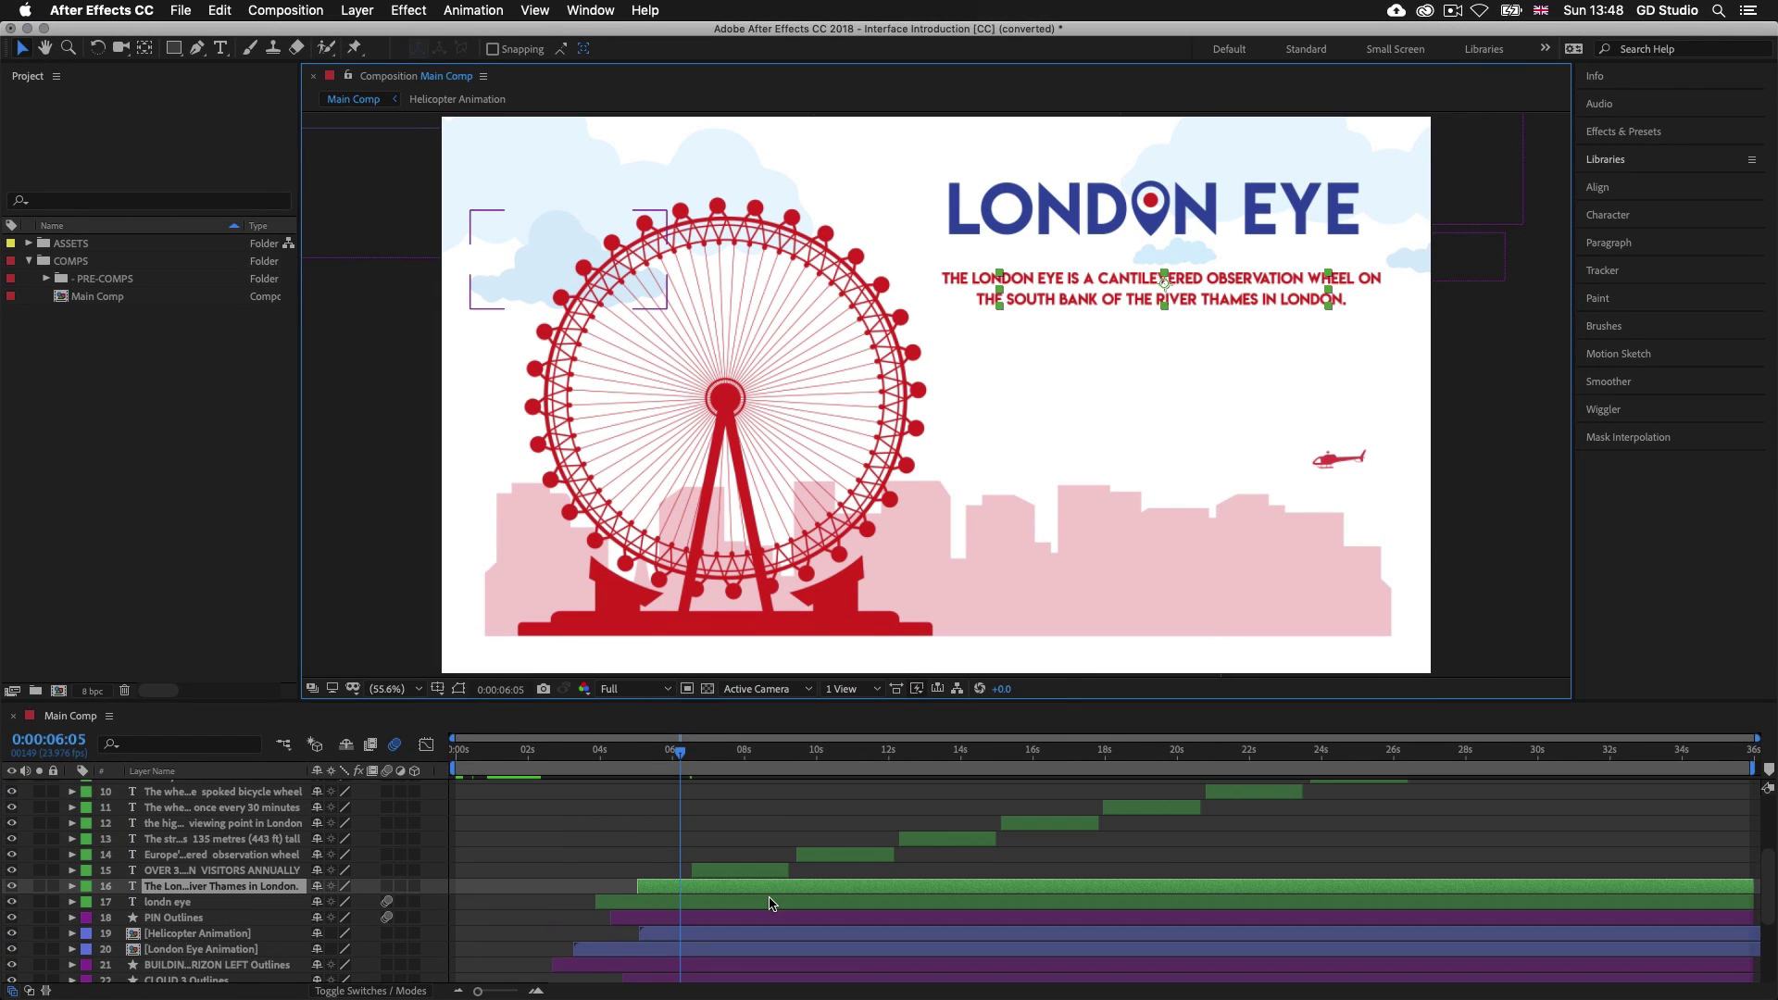
pyautogui.click(1333, 463)
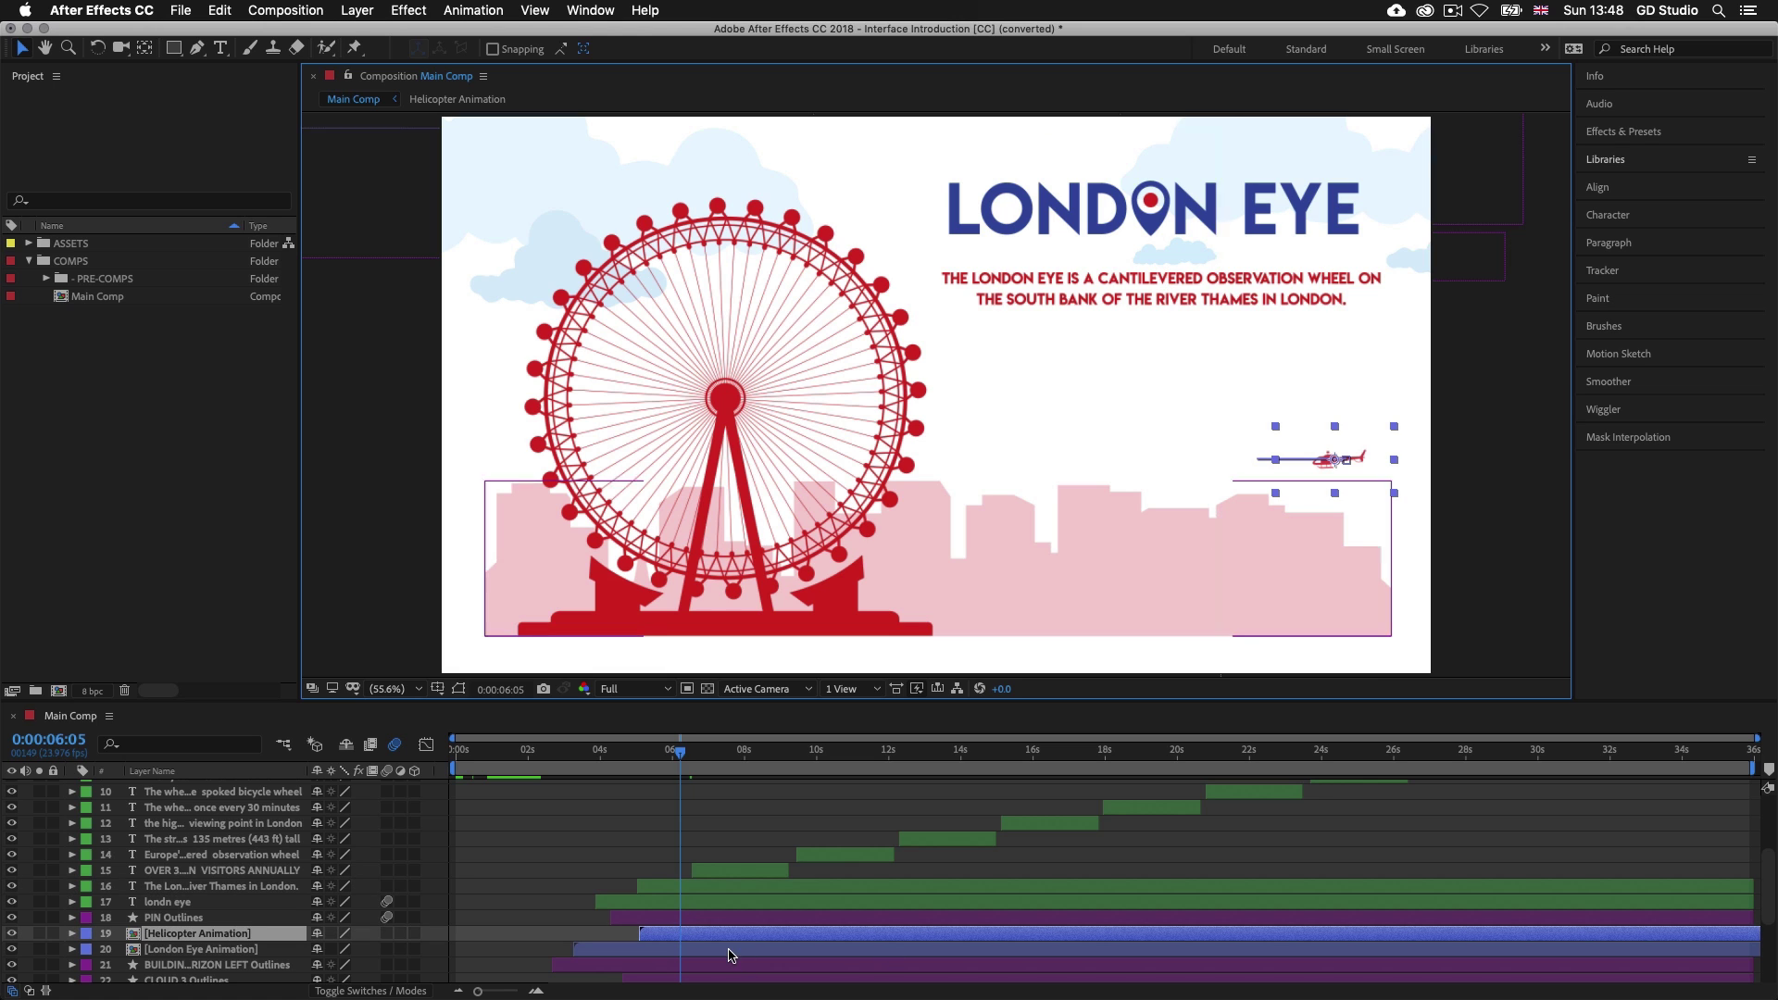
pyautogui.click(1311, 559)
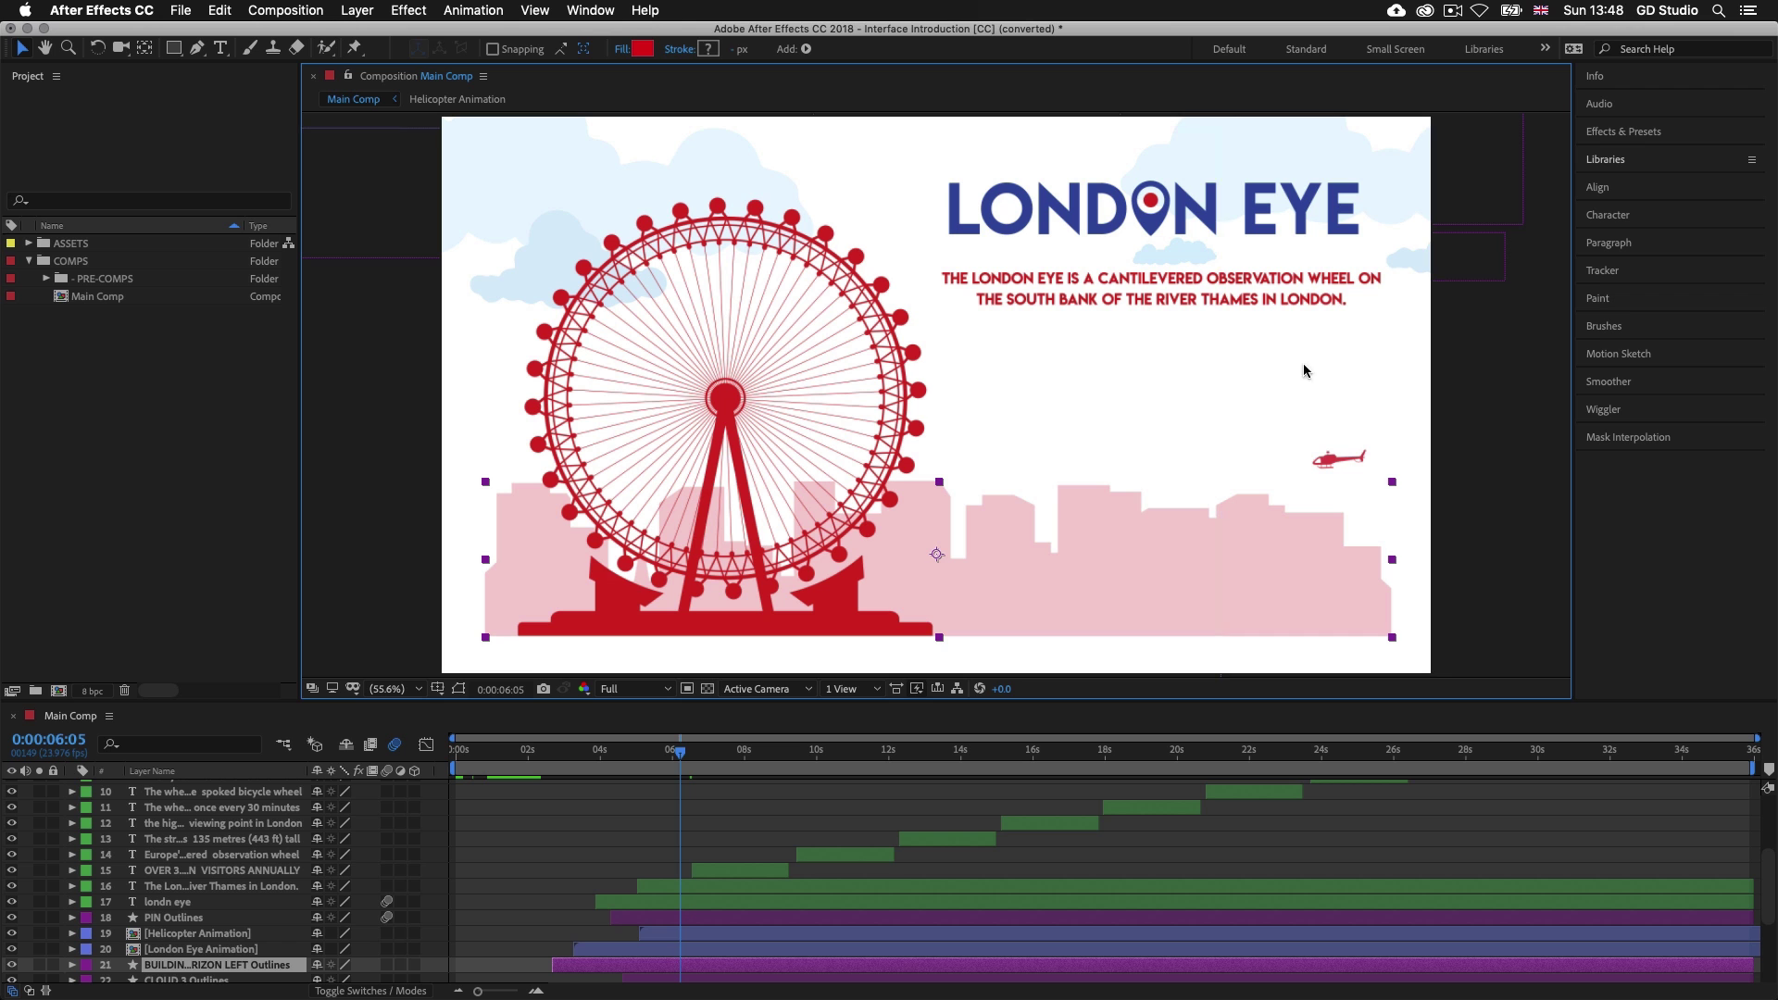
pyautogui.click(1485, 362)
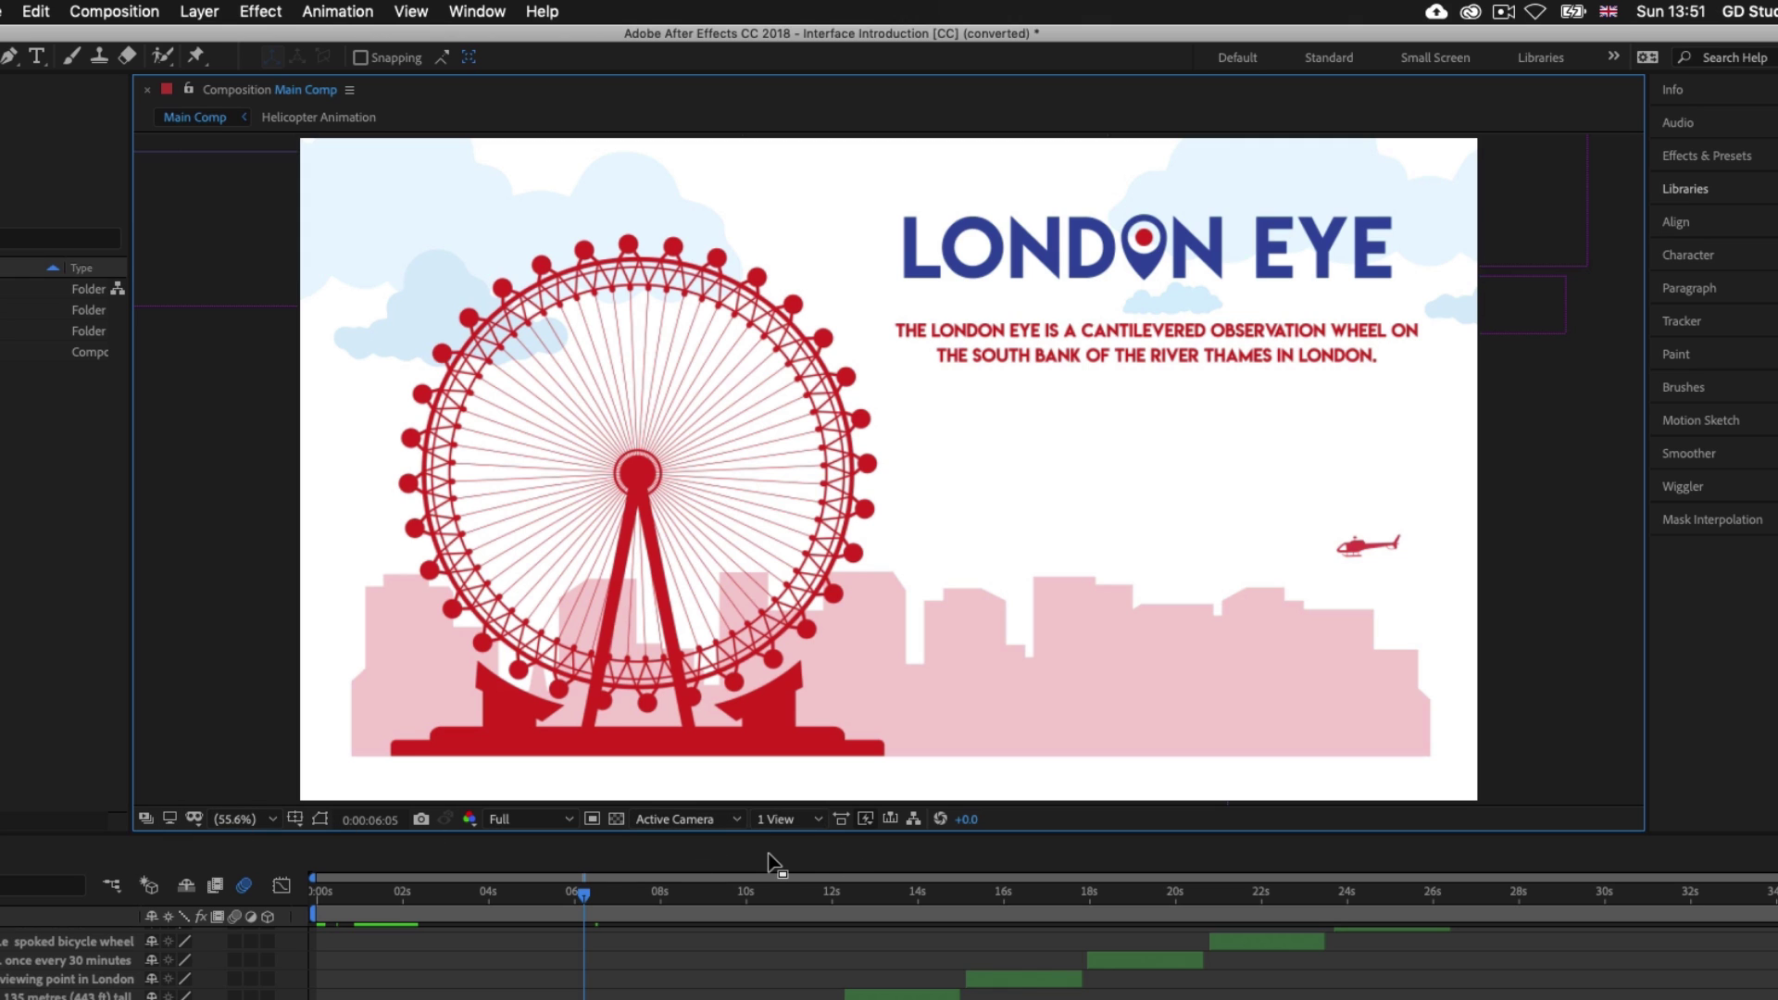
# Step: Look through the magnification, grid/guide and resolution menus, leaving resolution at Full
pyautogui.click(275, 822)
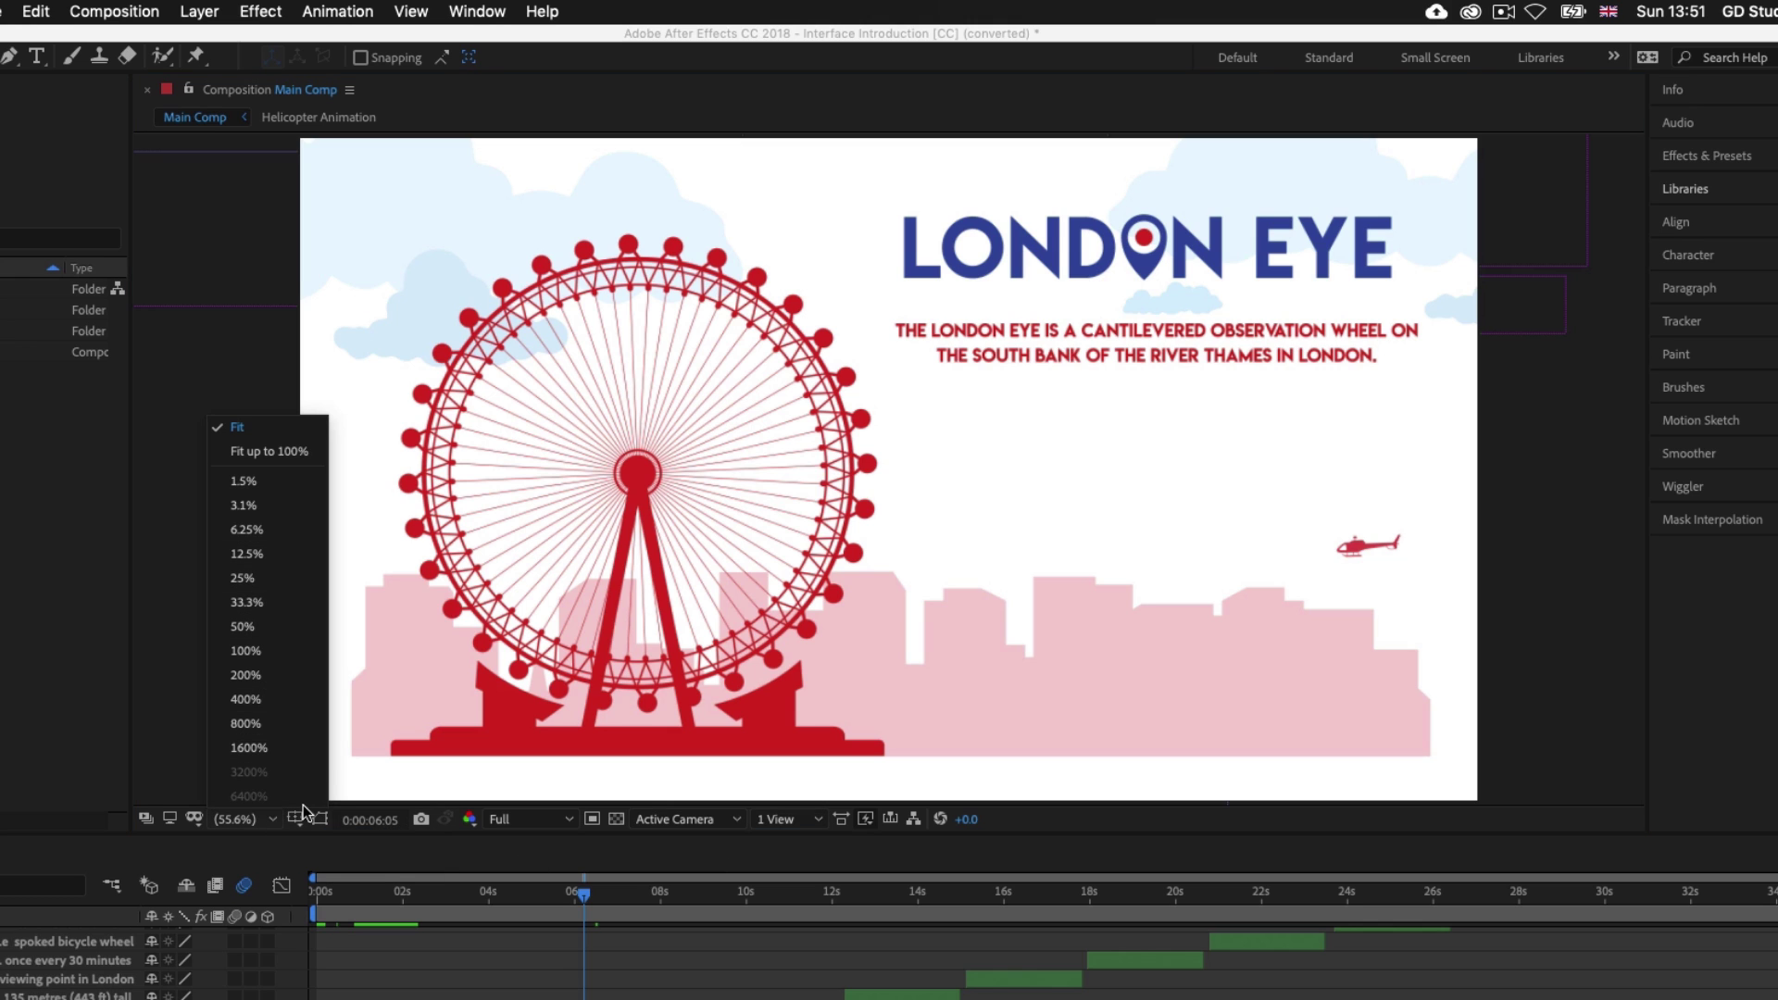
pyautogui.click(296, 820)
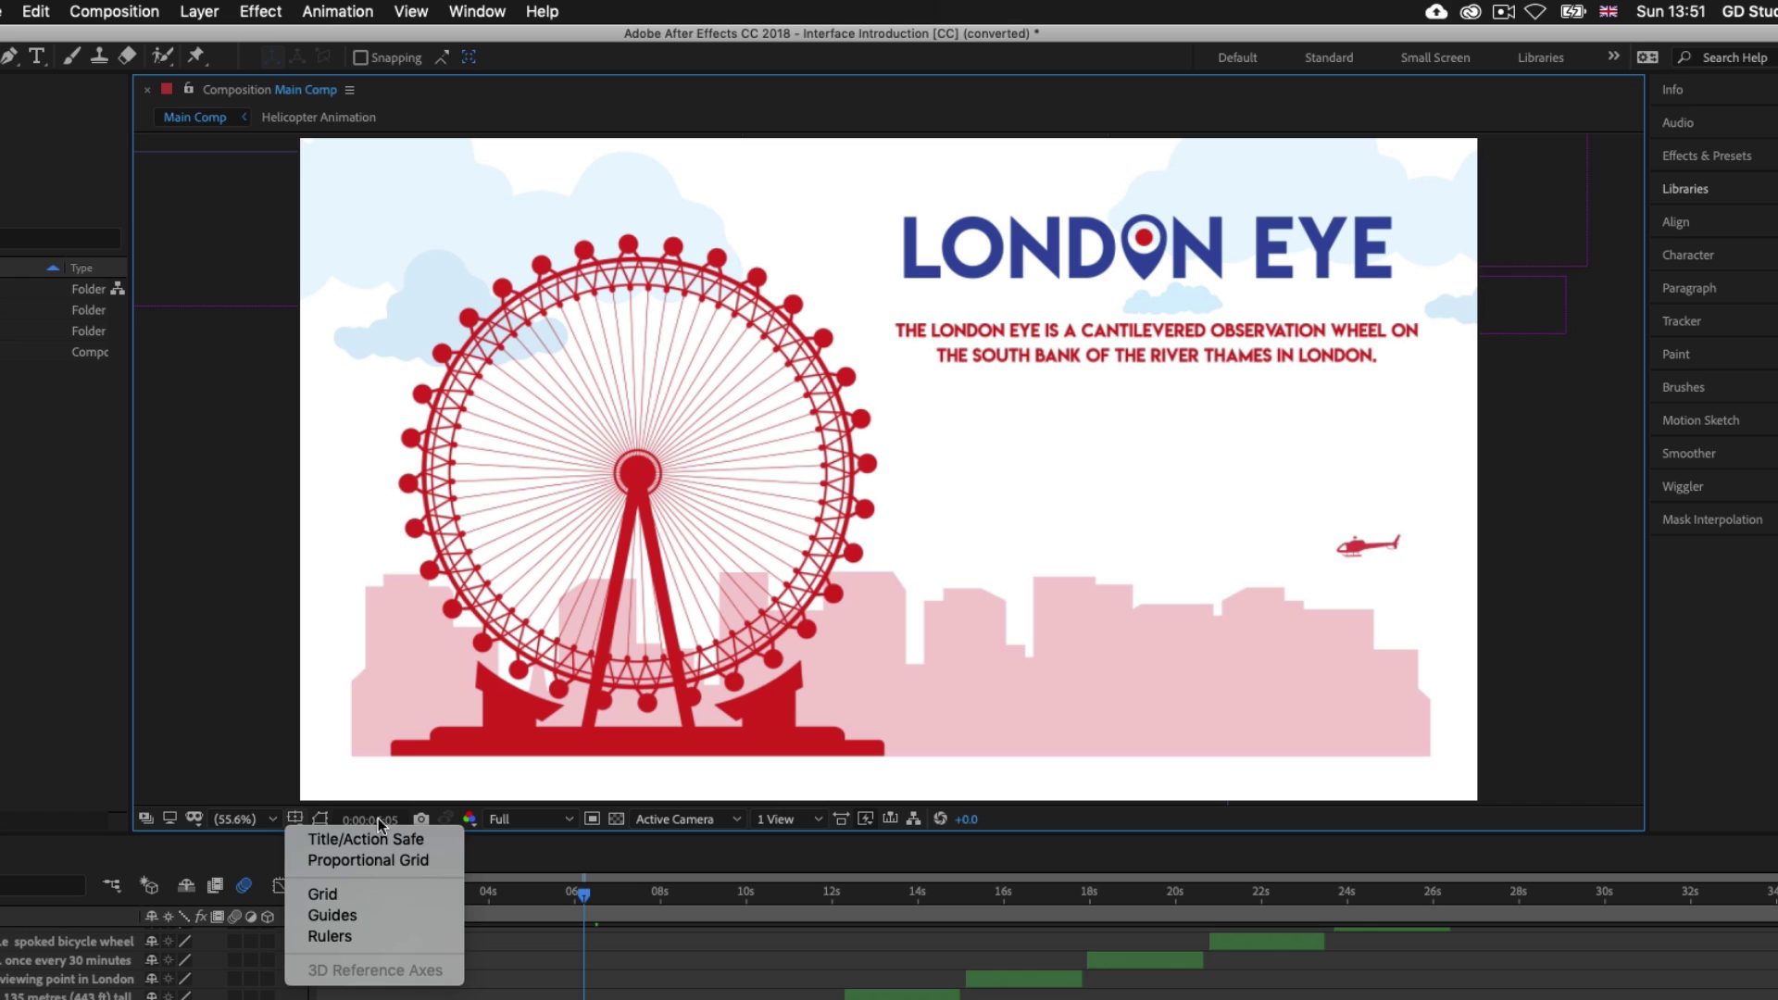
pyautogui.click(571, 820)
pyautogui.click(611, 866)
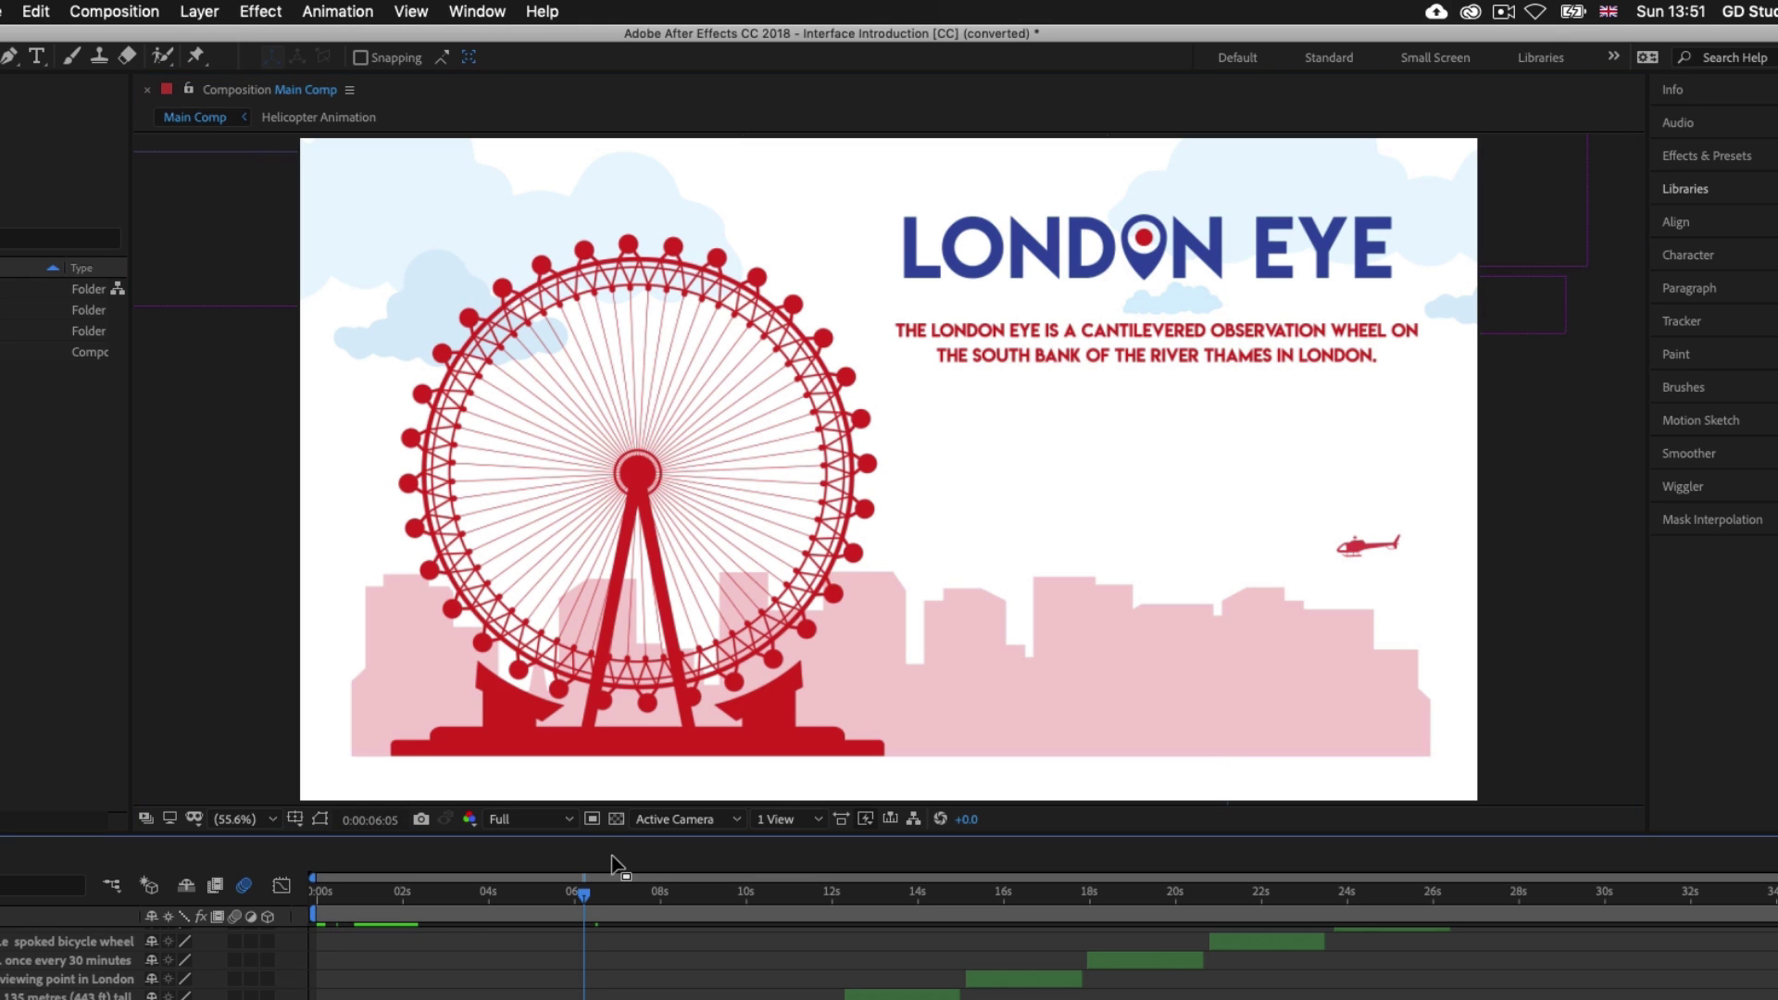
# Step: Zoom the viewer to 100%, return it to Fit, then show Grid and Guide Options
pyautogui.click(273, 819)
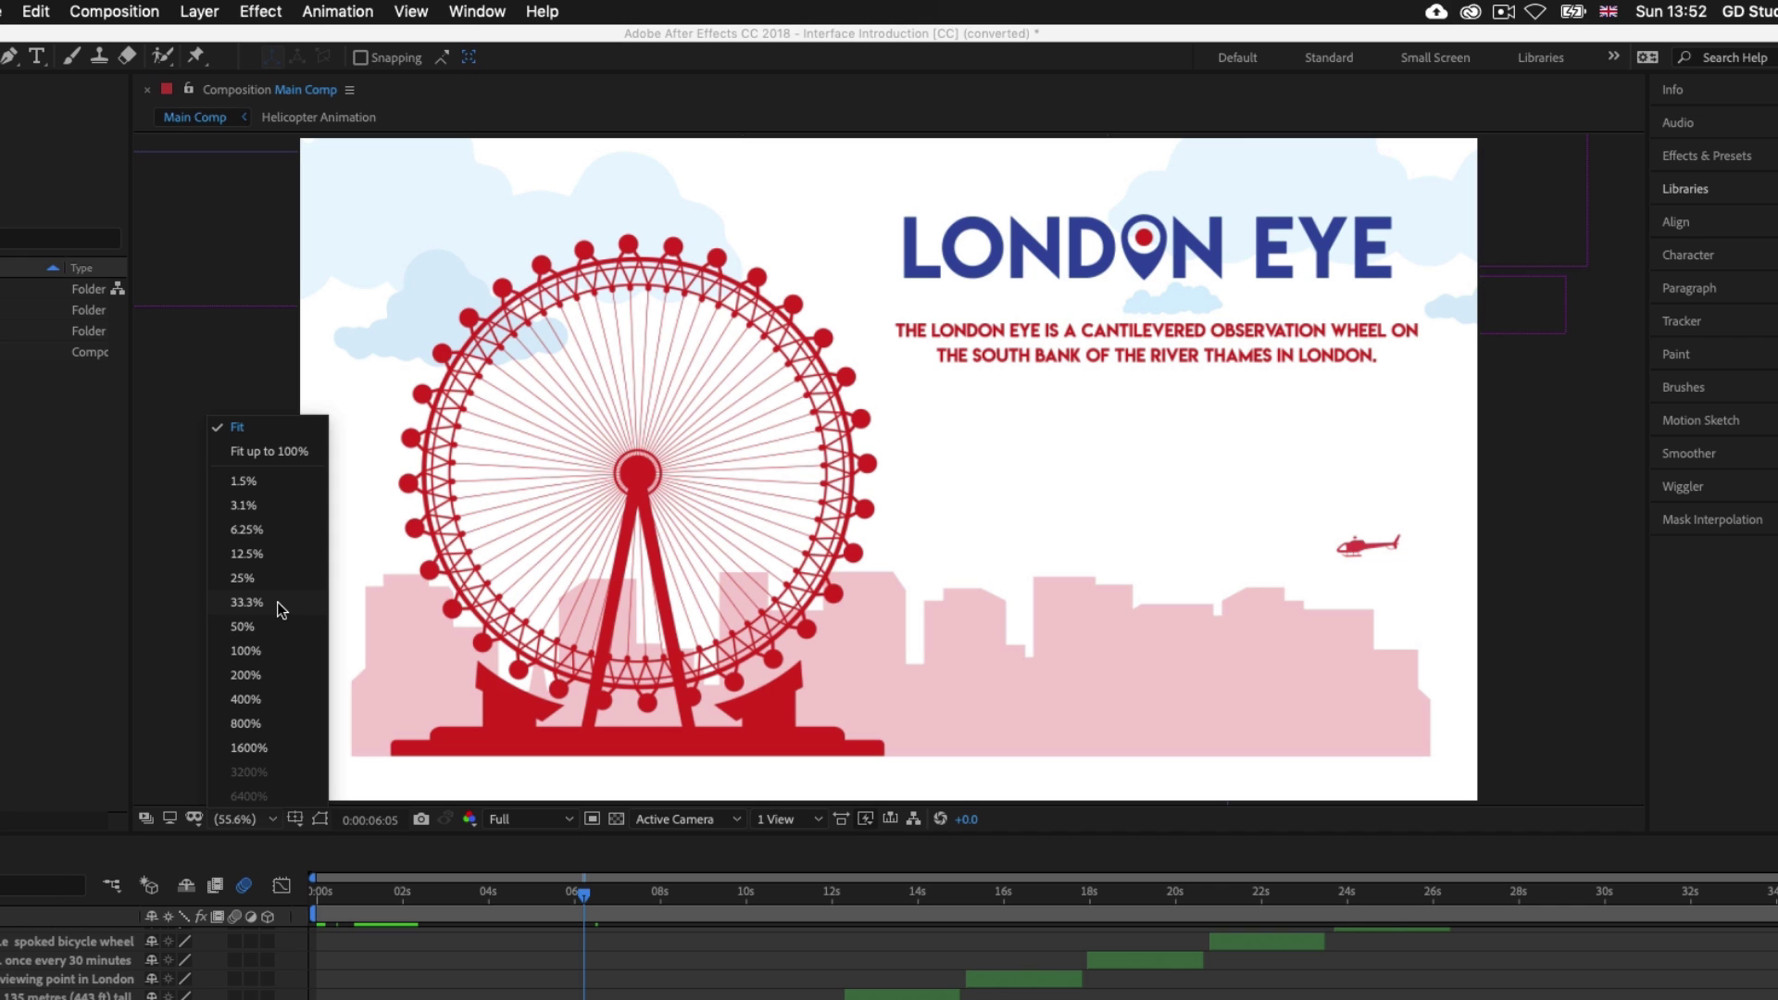
pyautogui.click(254, 650)
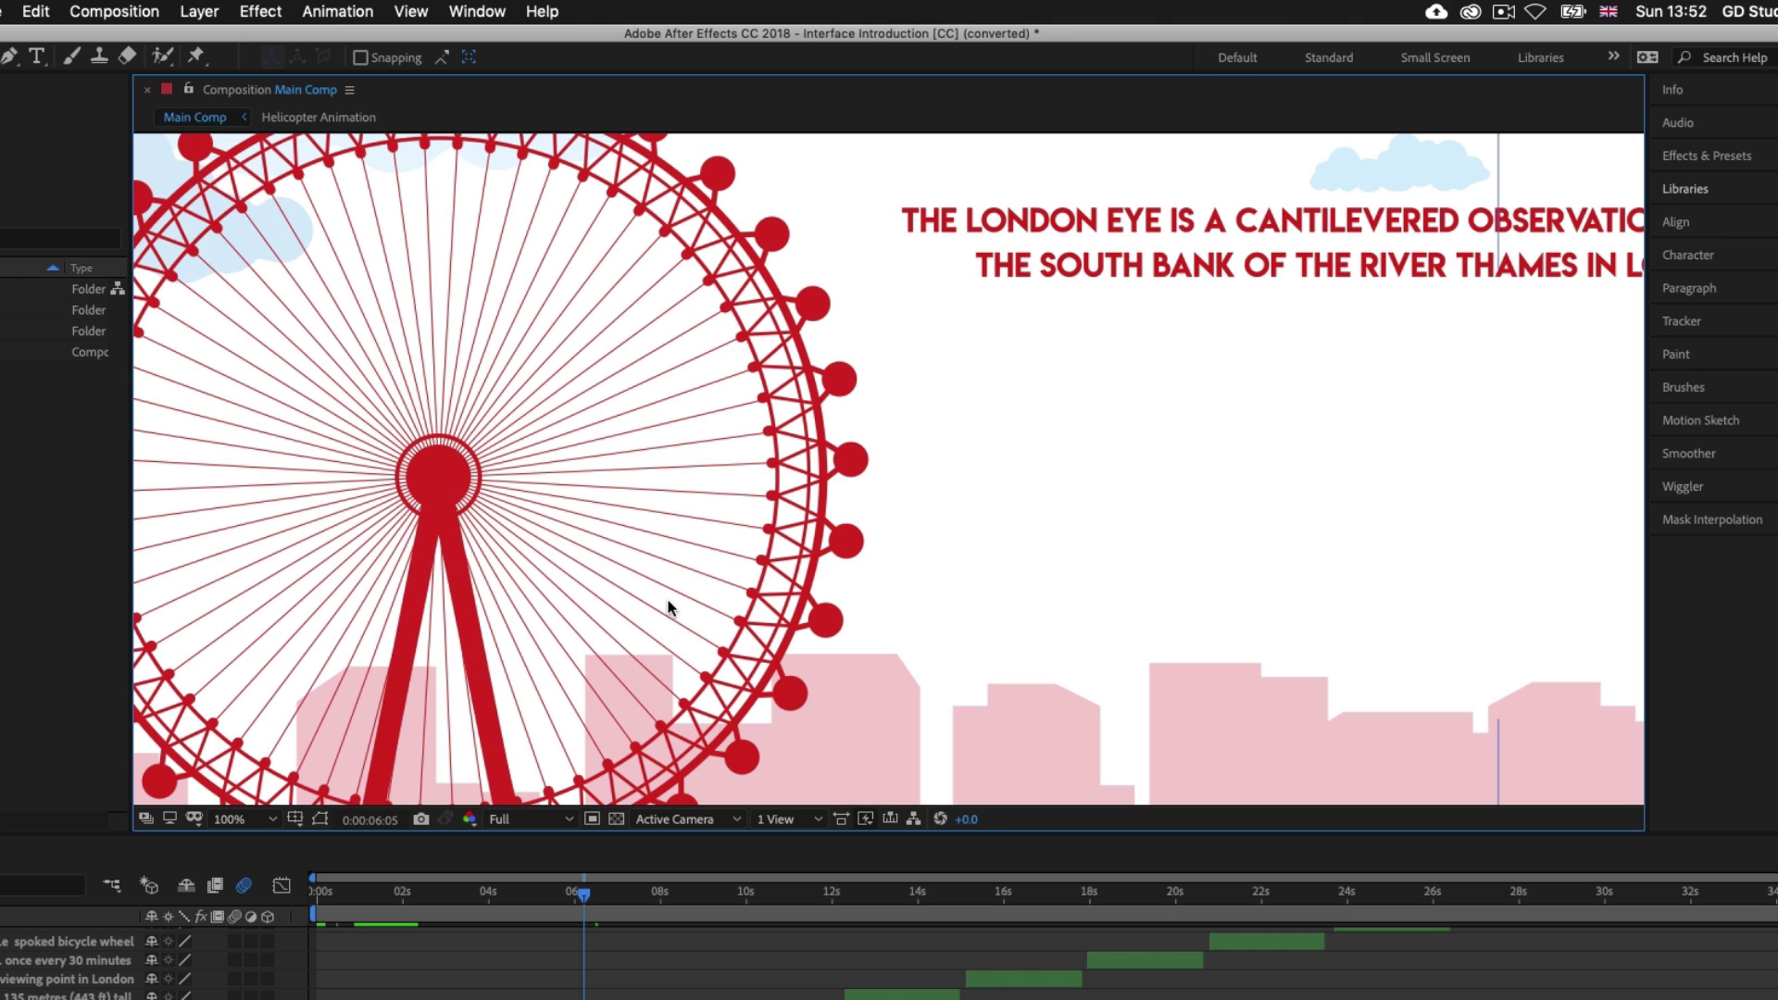
pyautogui.click(273, 818)
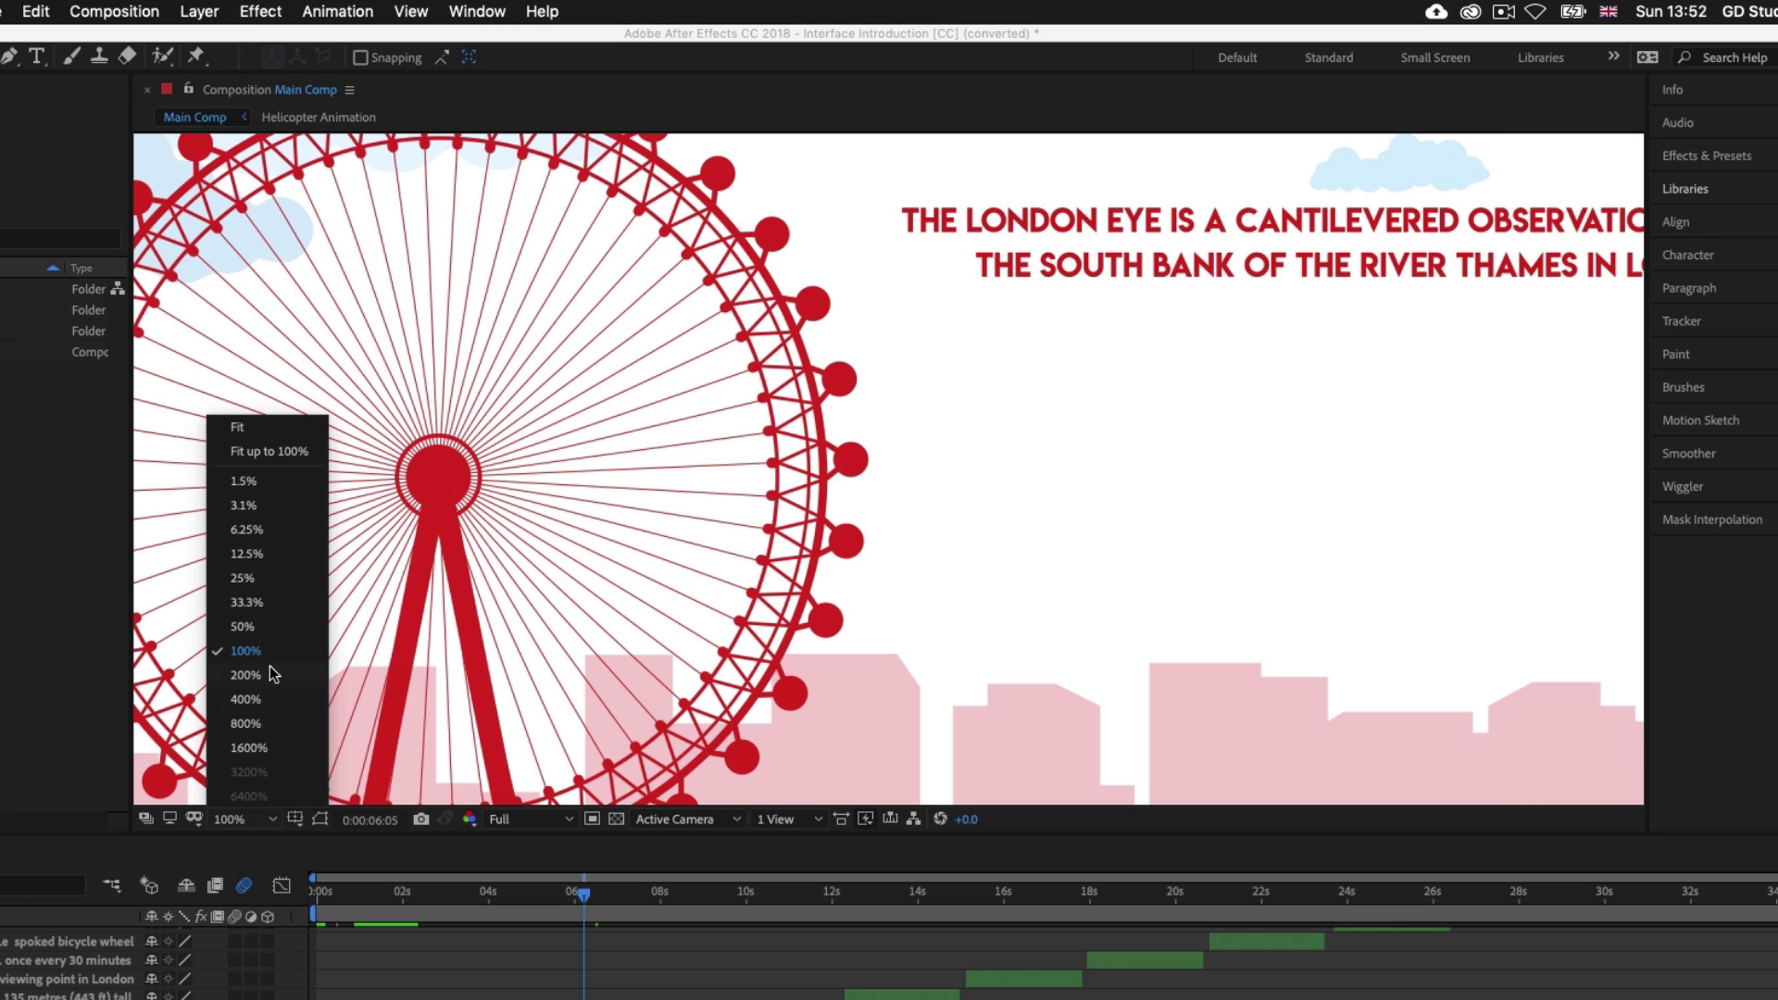
pyautogui.click(261, 435)
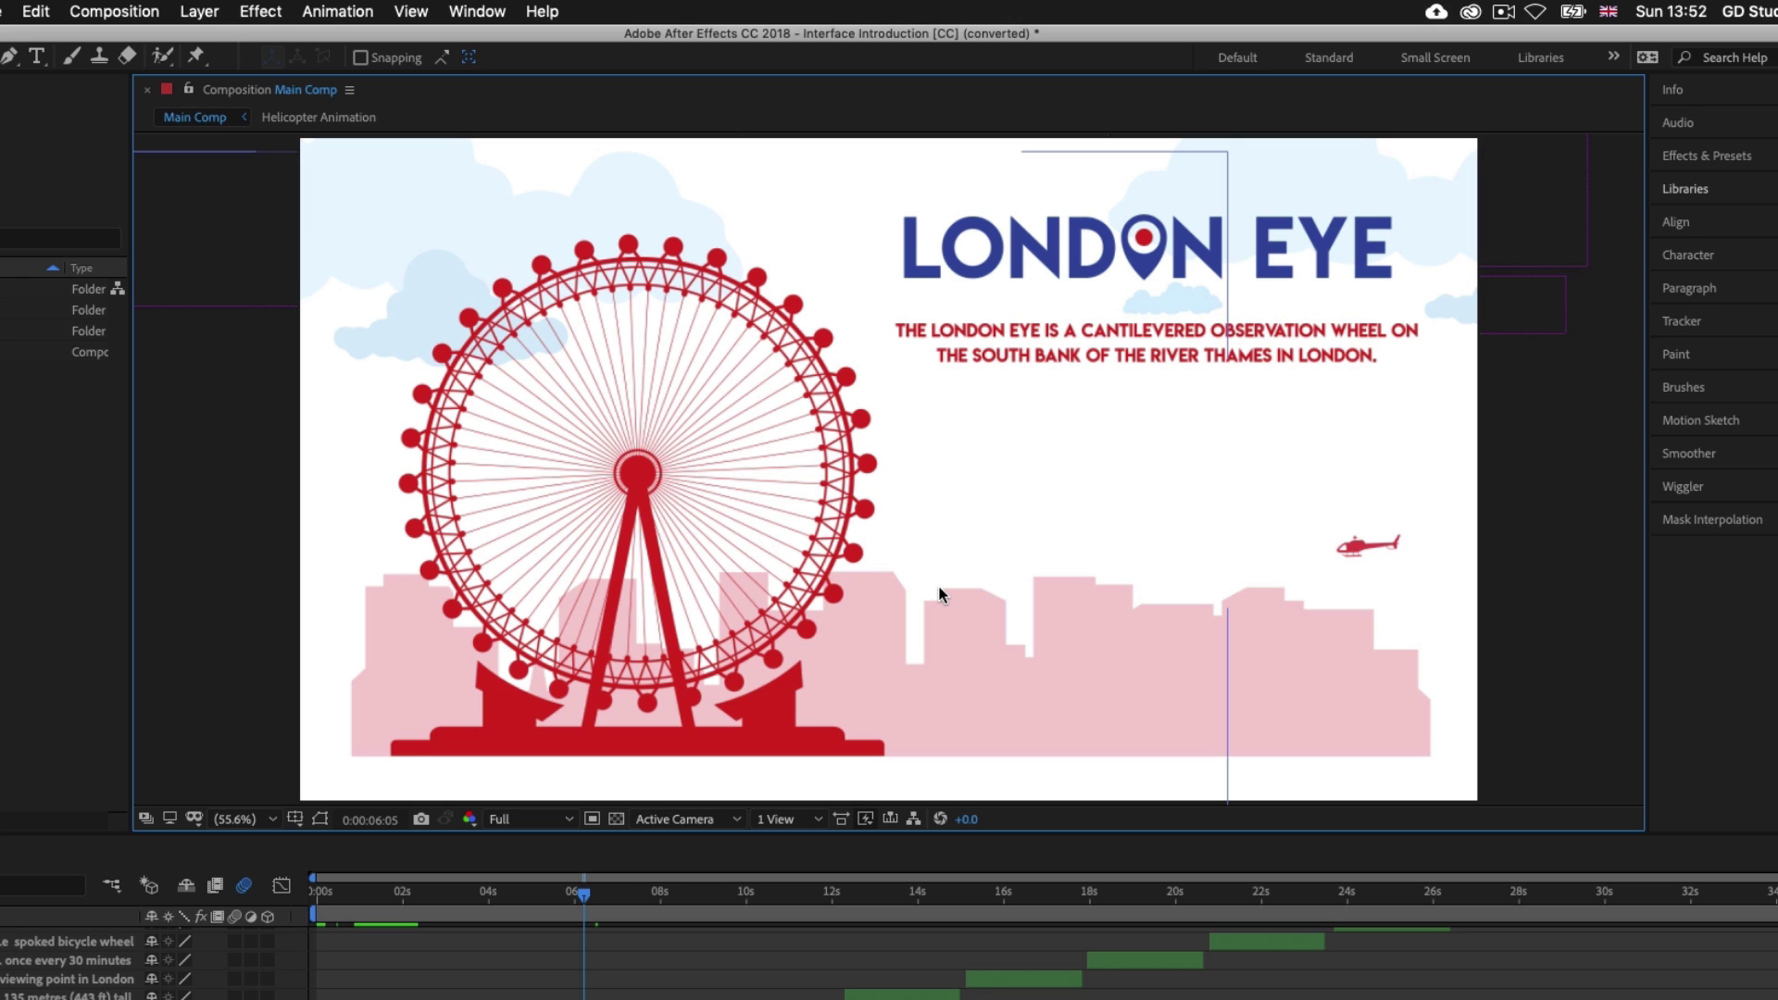
pyautogui.click(295, 820)
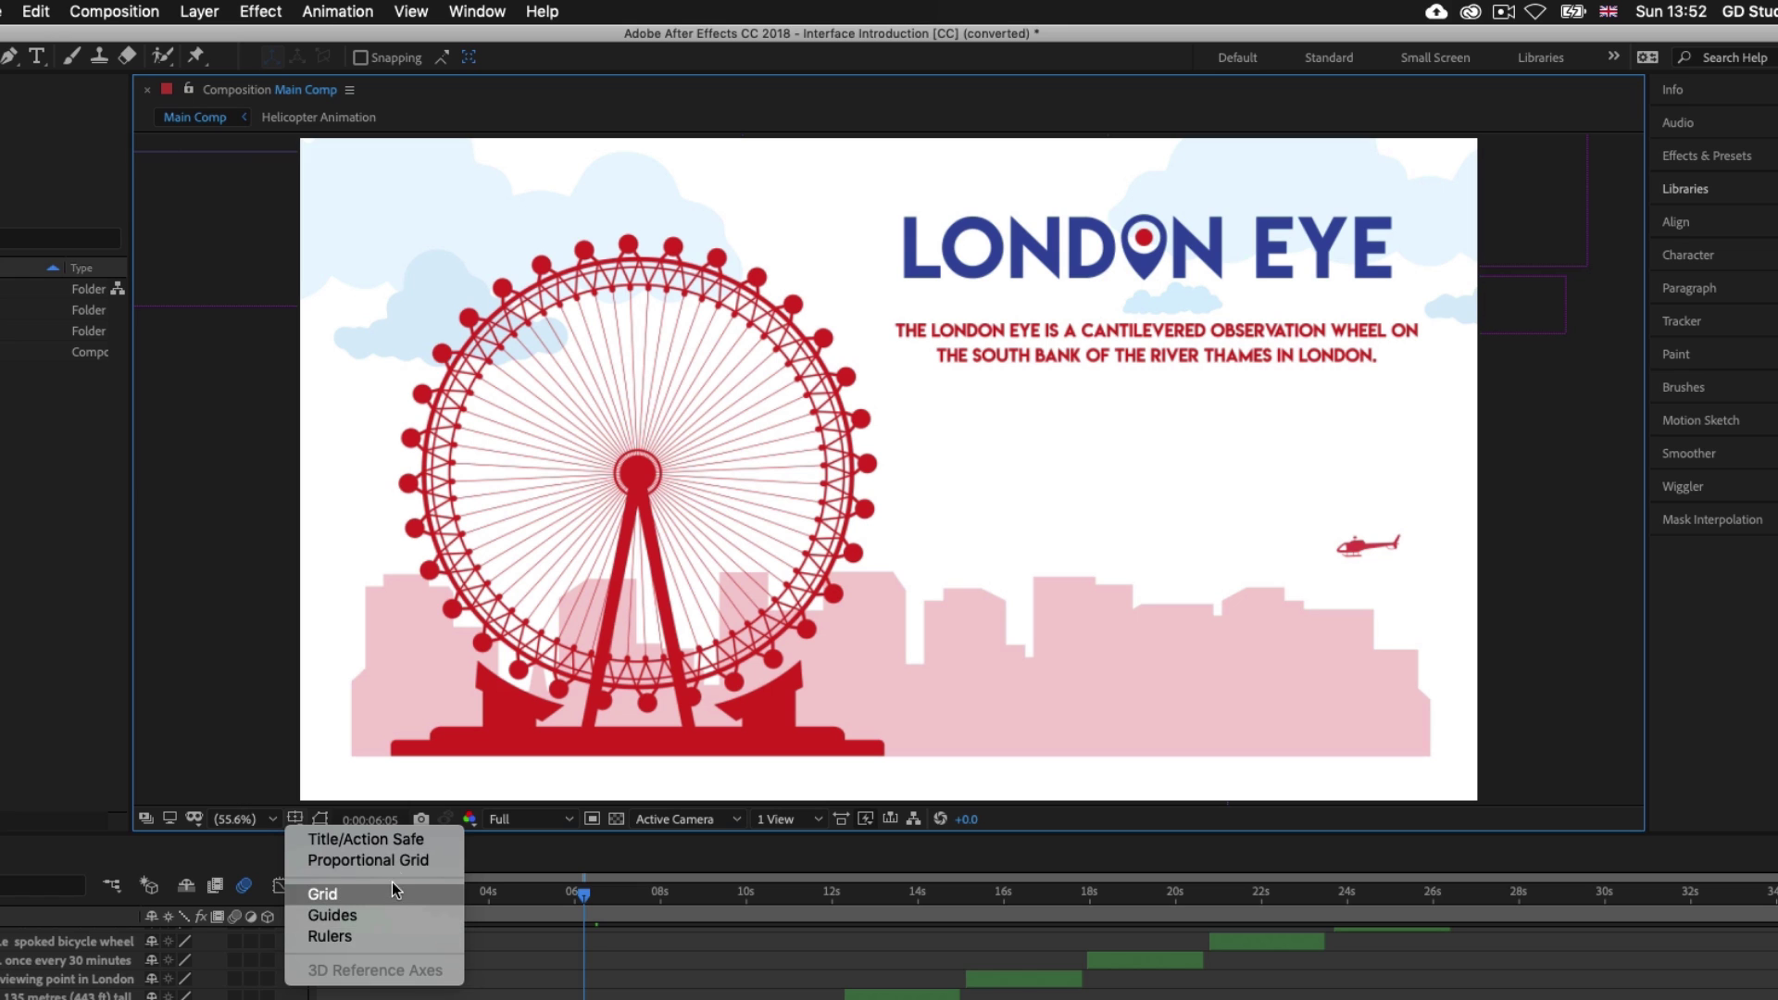
pyautogui.click(392, 840)
pyautogui.click(294, 818)
pyautogui.click(350, 855)
pyautogui.click(295, 819)
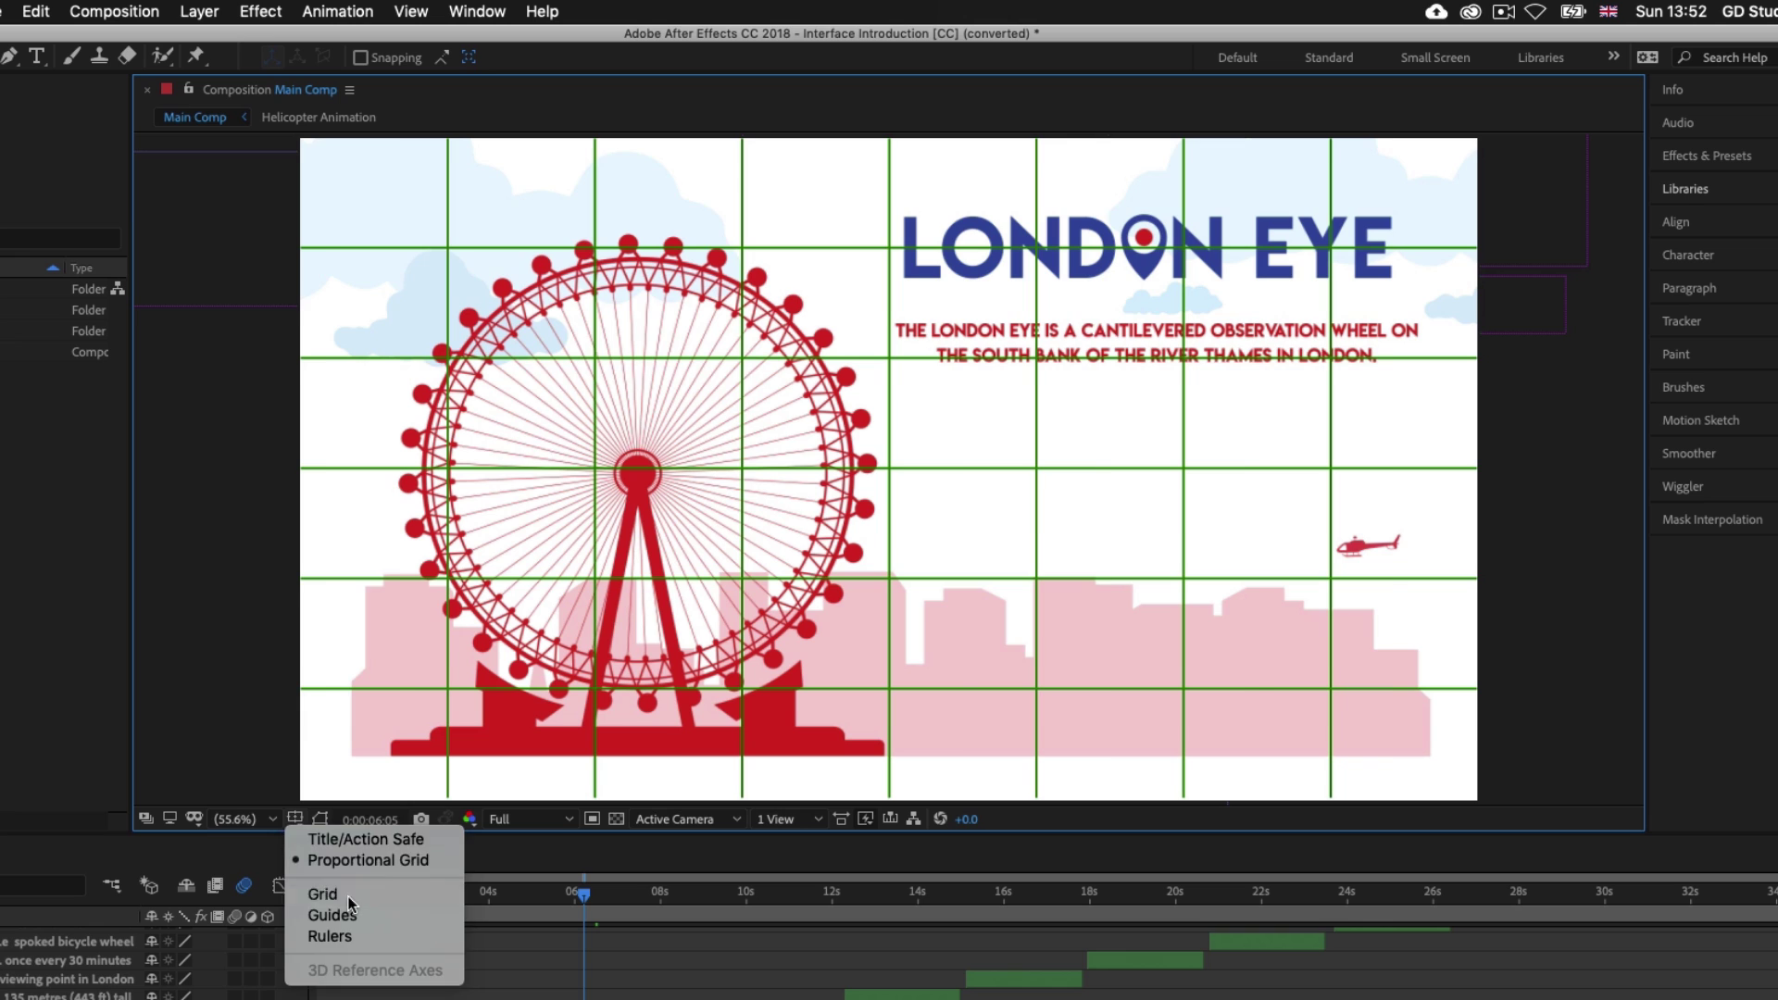
pyautogui.click(333, 893)
pyautogui.click(294, 818)
pyautogui.click(335, 915)
pyautogui.click(295, 819)
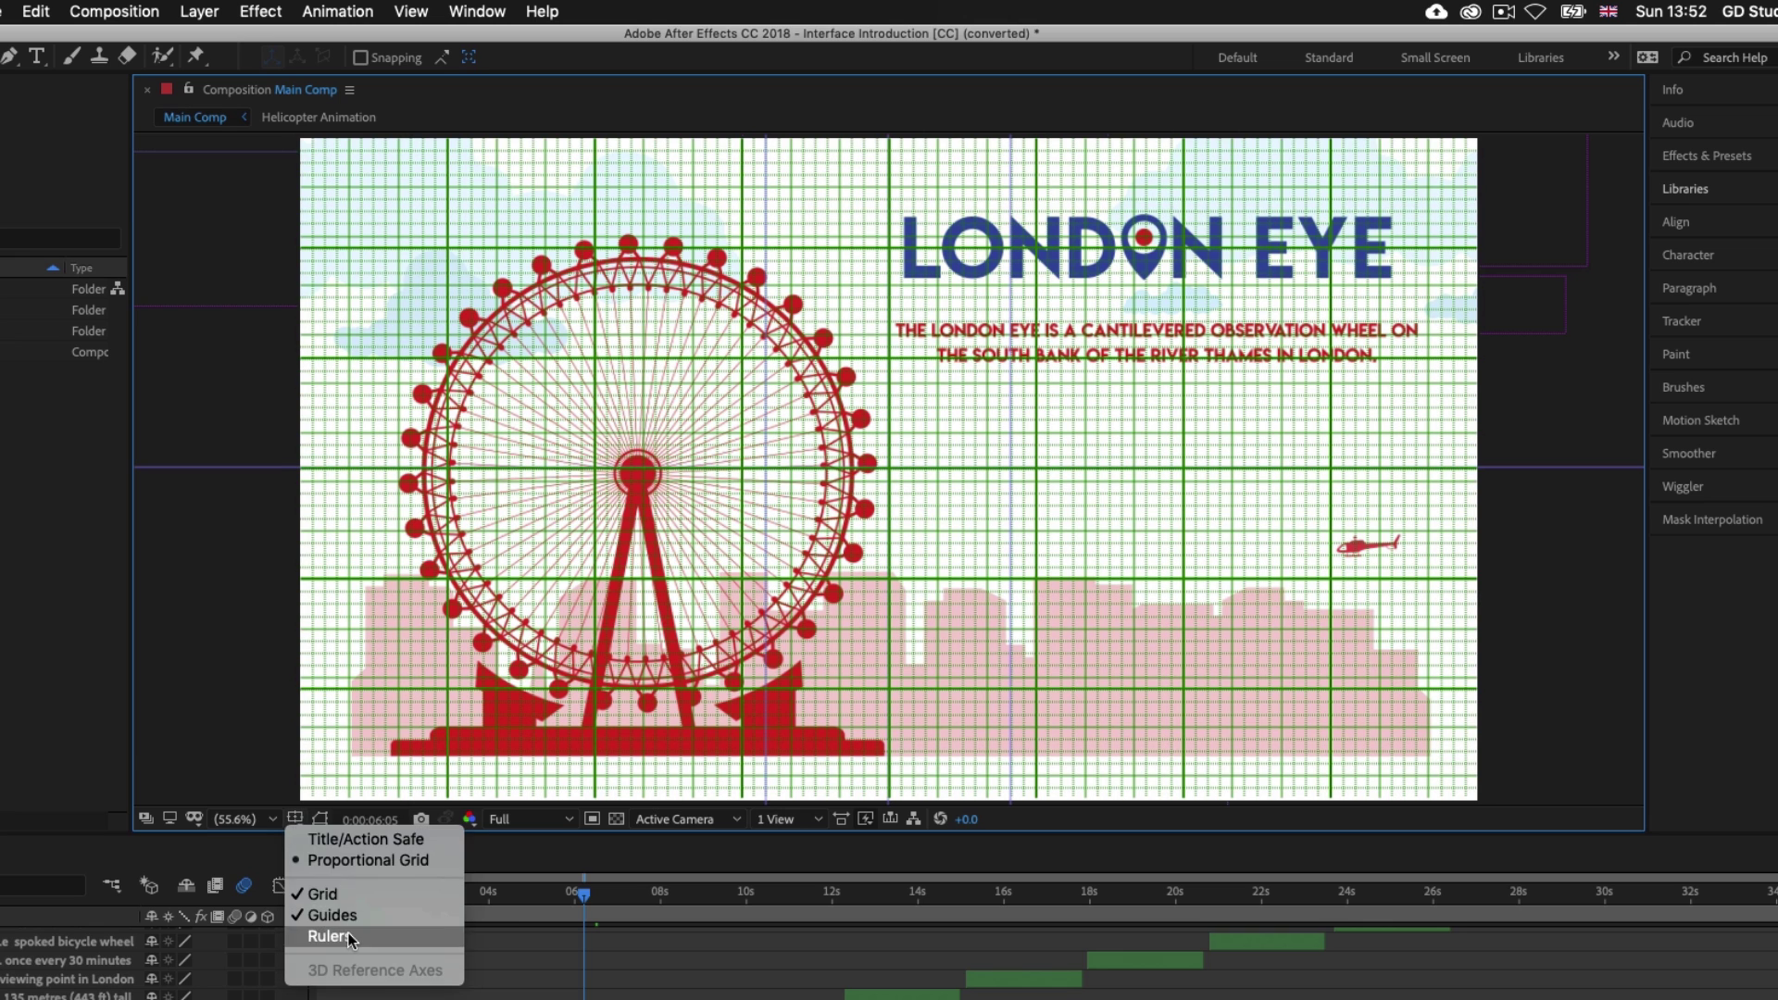
pyautogui.click(324, 936)
pyautogui.click(294, 819)
pyautogui.click(319, 936)
pyautogui.click(295, 818)
pyautogui.click(331, 915)
pyautogui.click(294, 818)
pyautogui.click(322, 893)
pyautogui.click(296, 819)
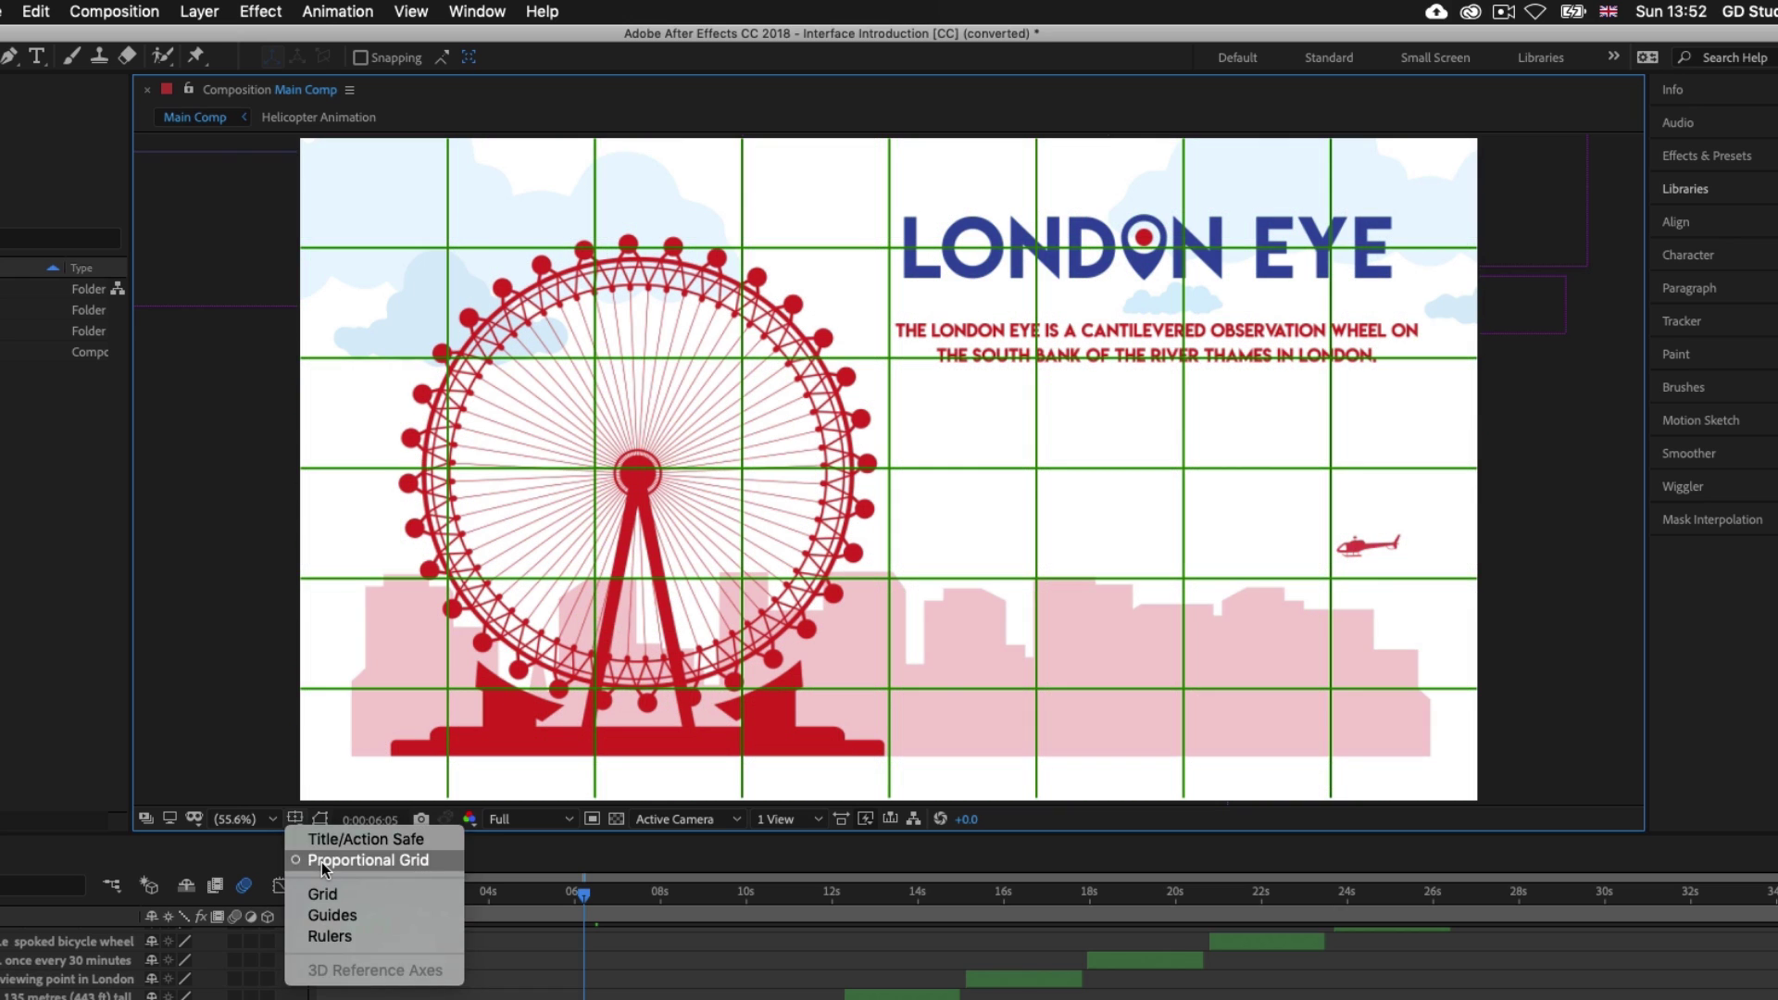
pyautogui.click(322, 861)
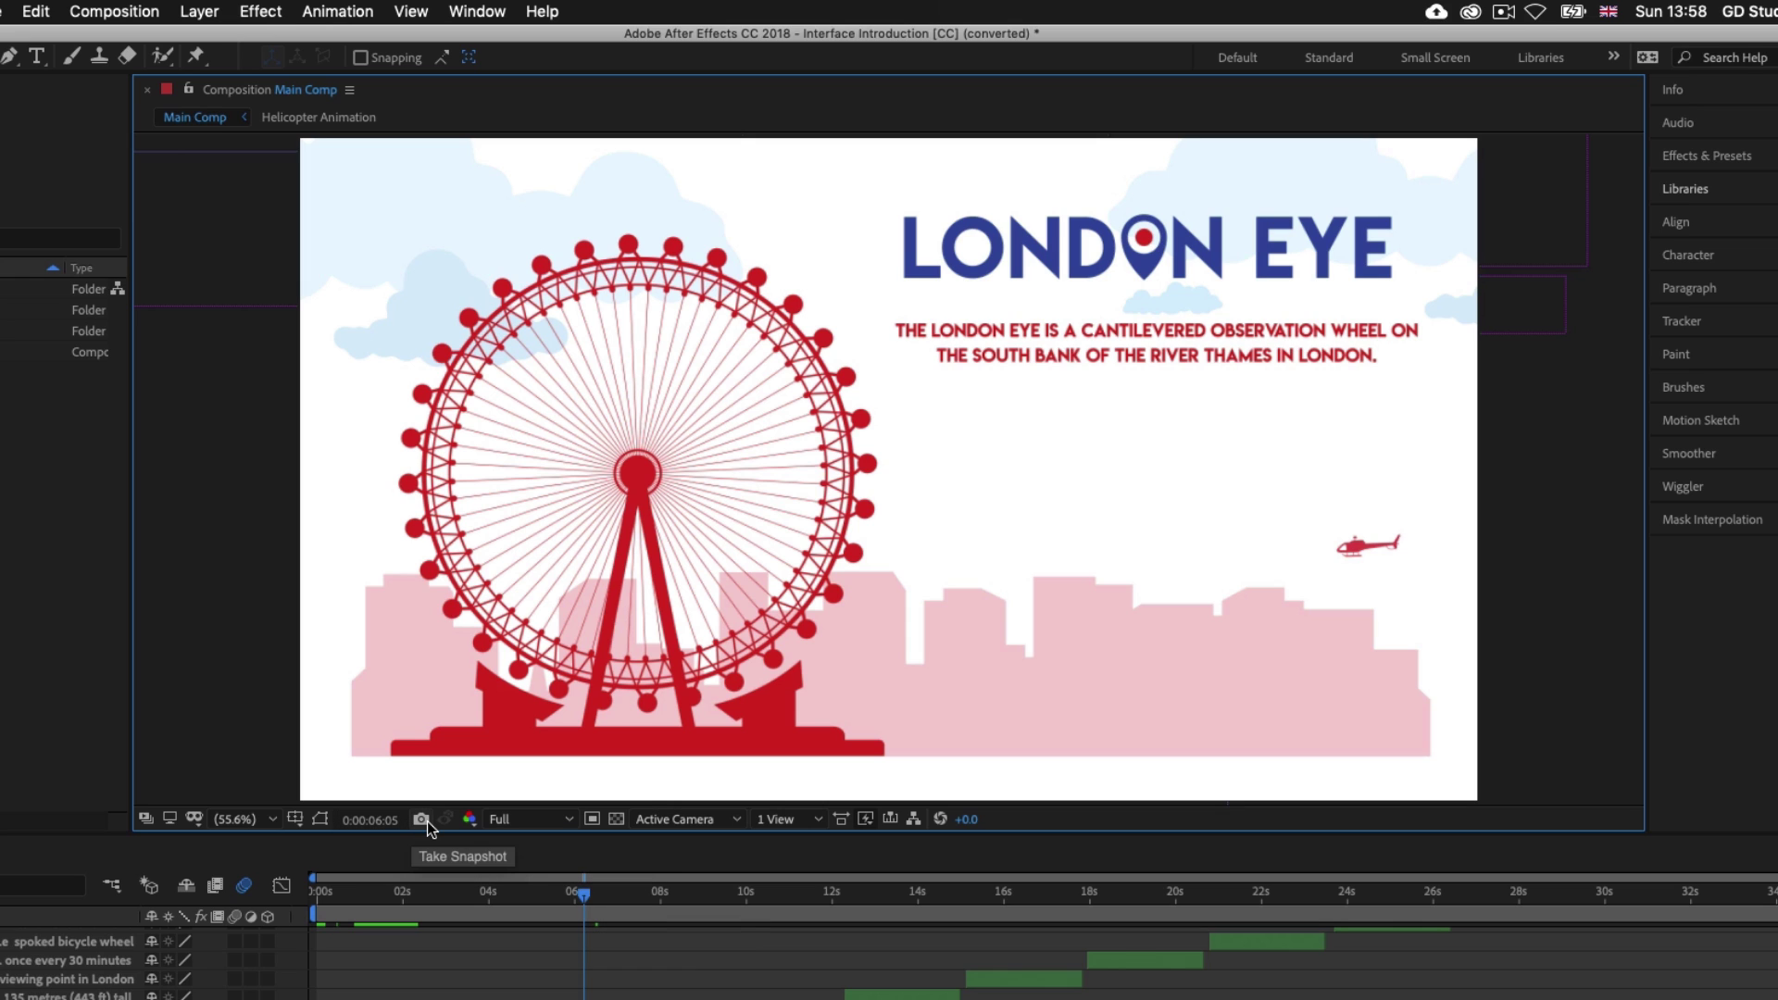
pyautogui.click(567, 819)
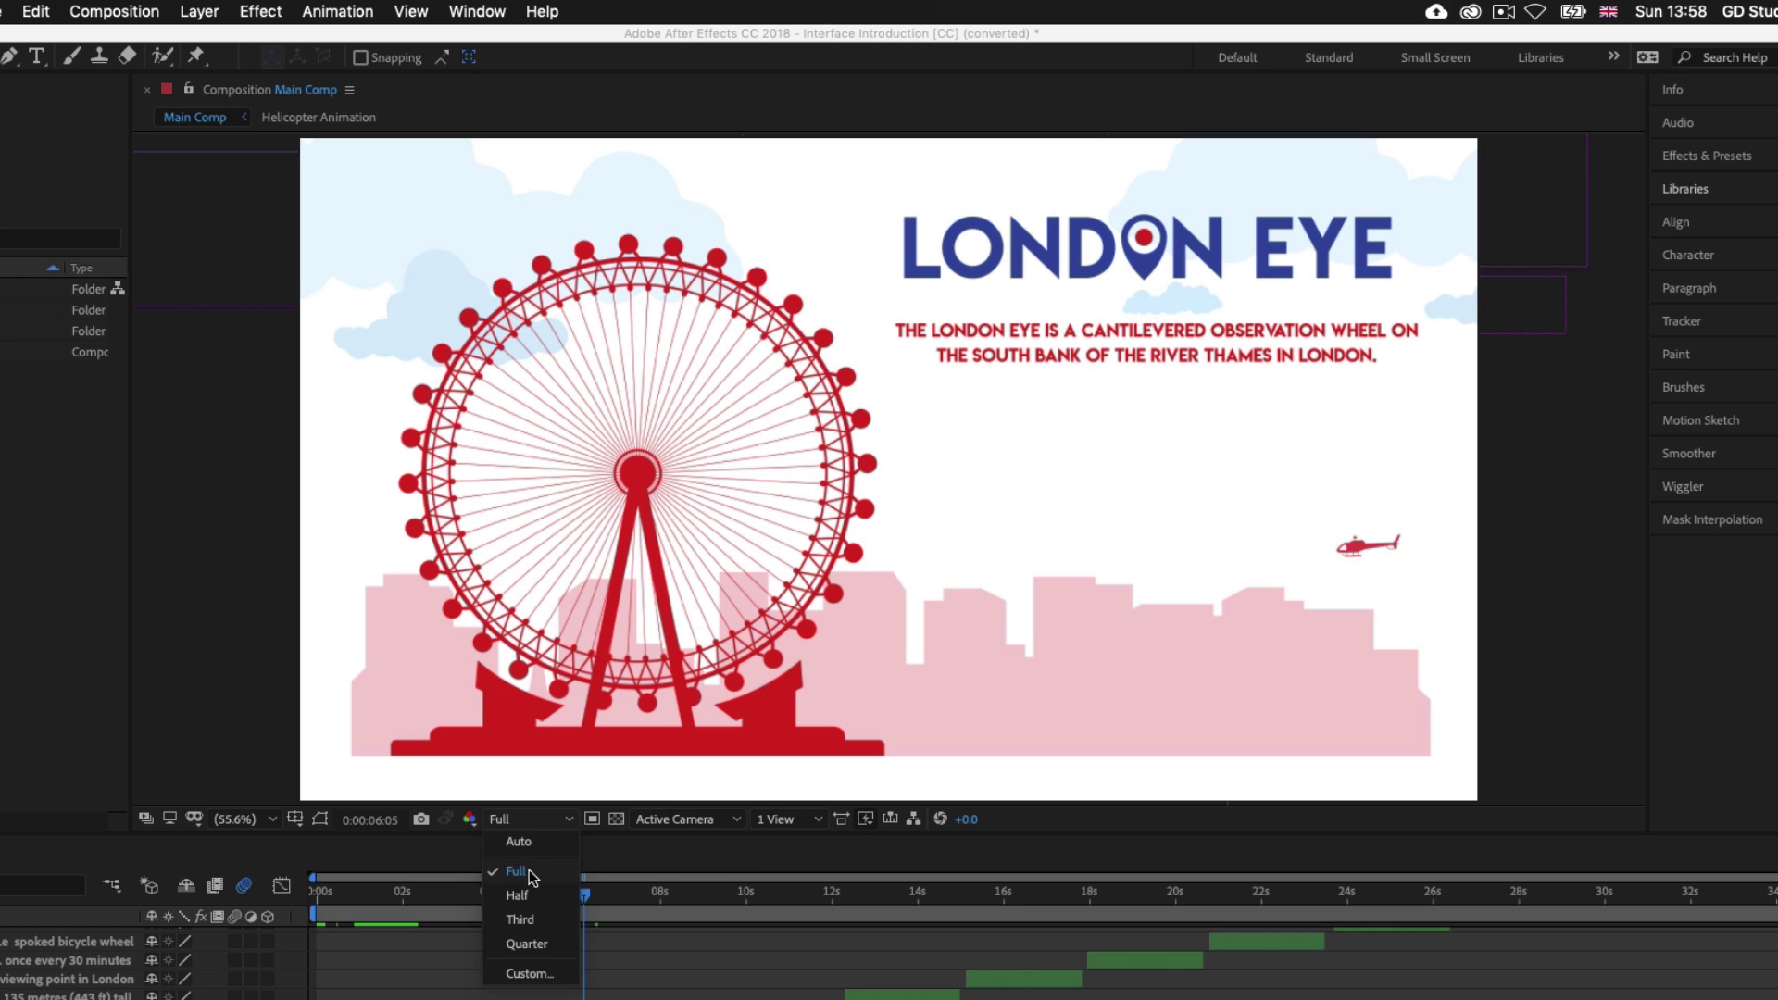
pyautogui.click(533, 942)
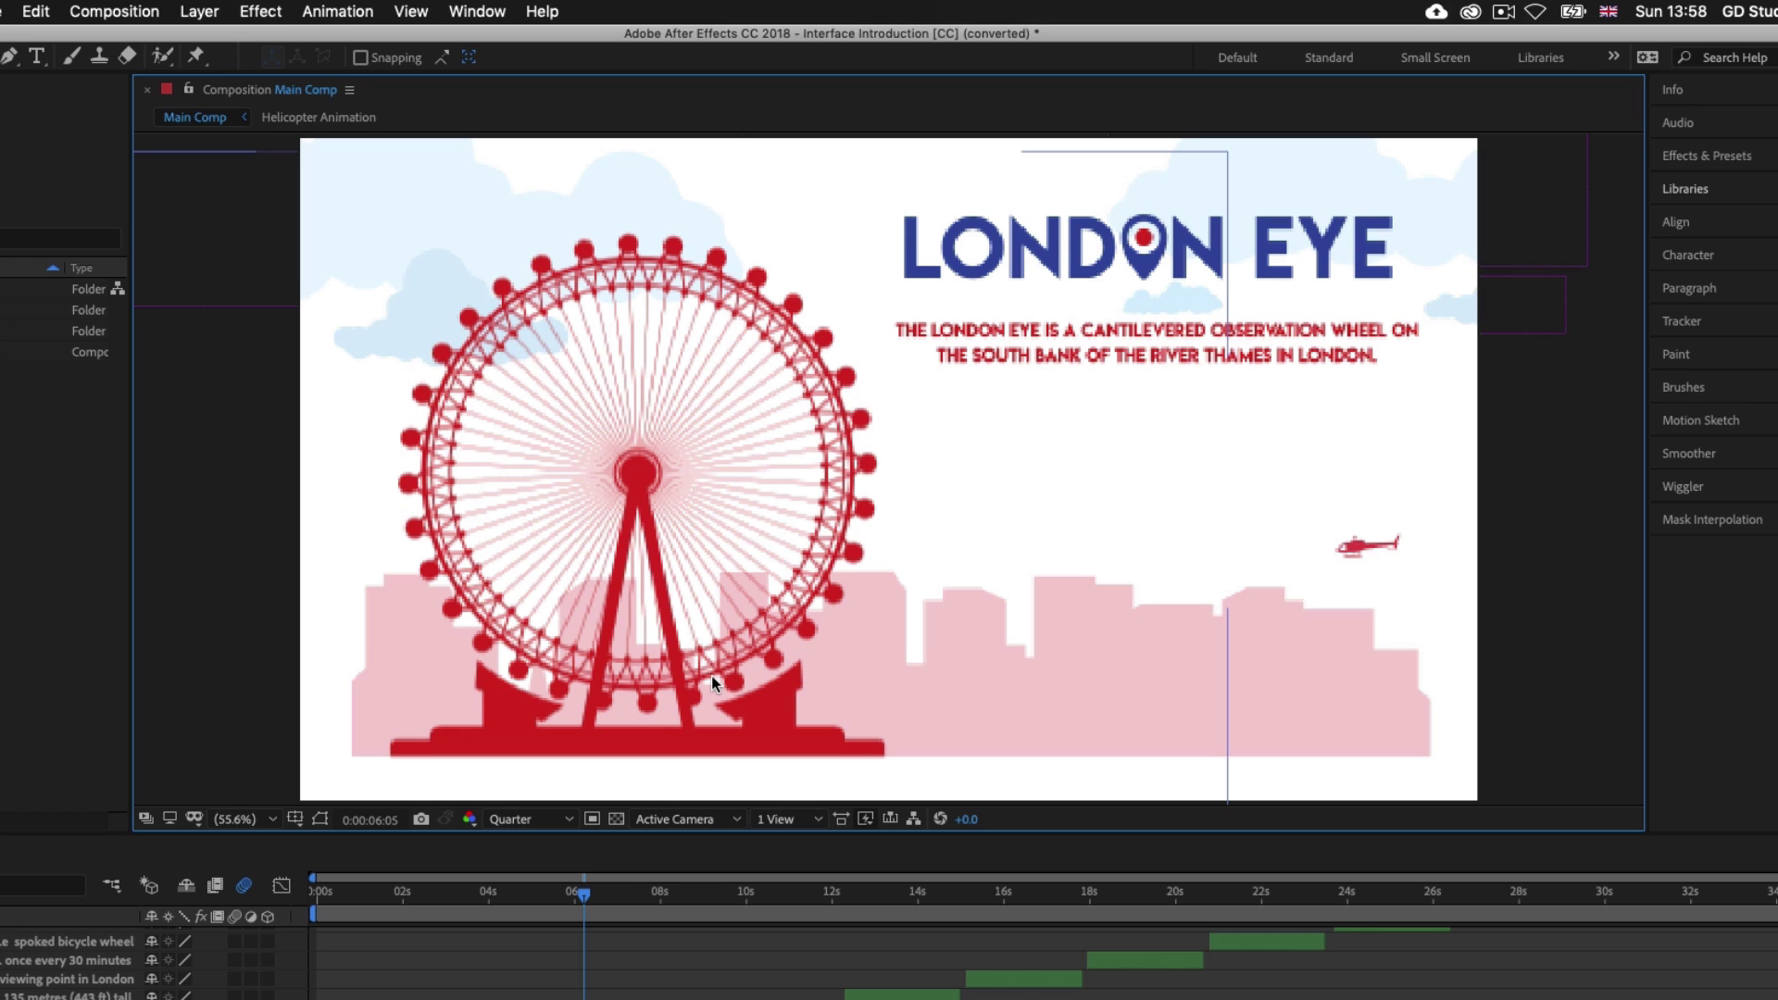
pyautogui.click(569, 819)
pyautogui.click(537, 895)
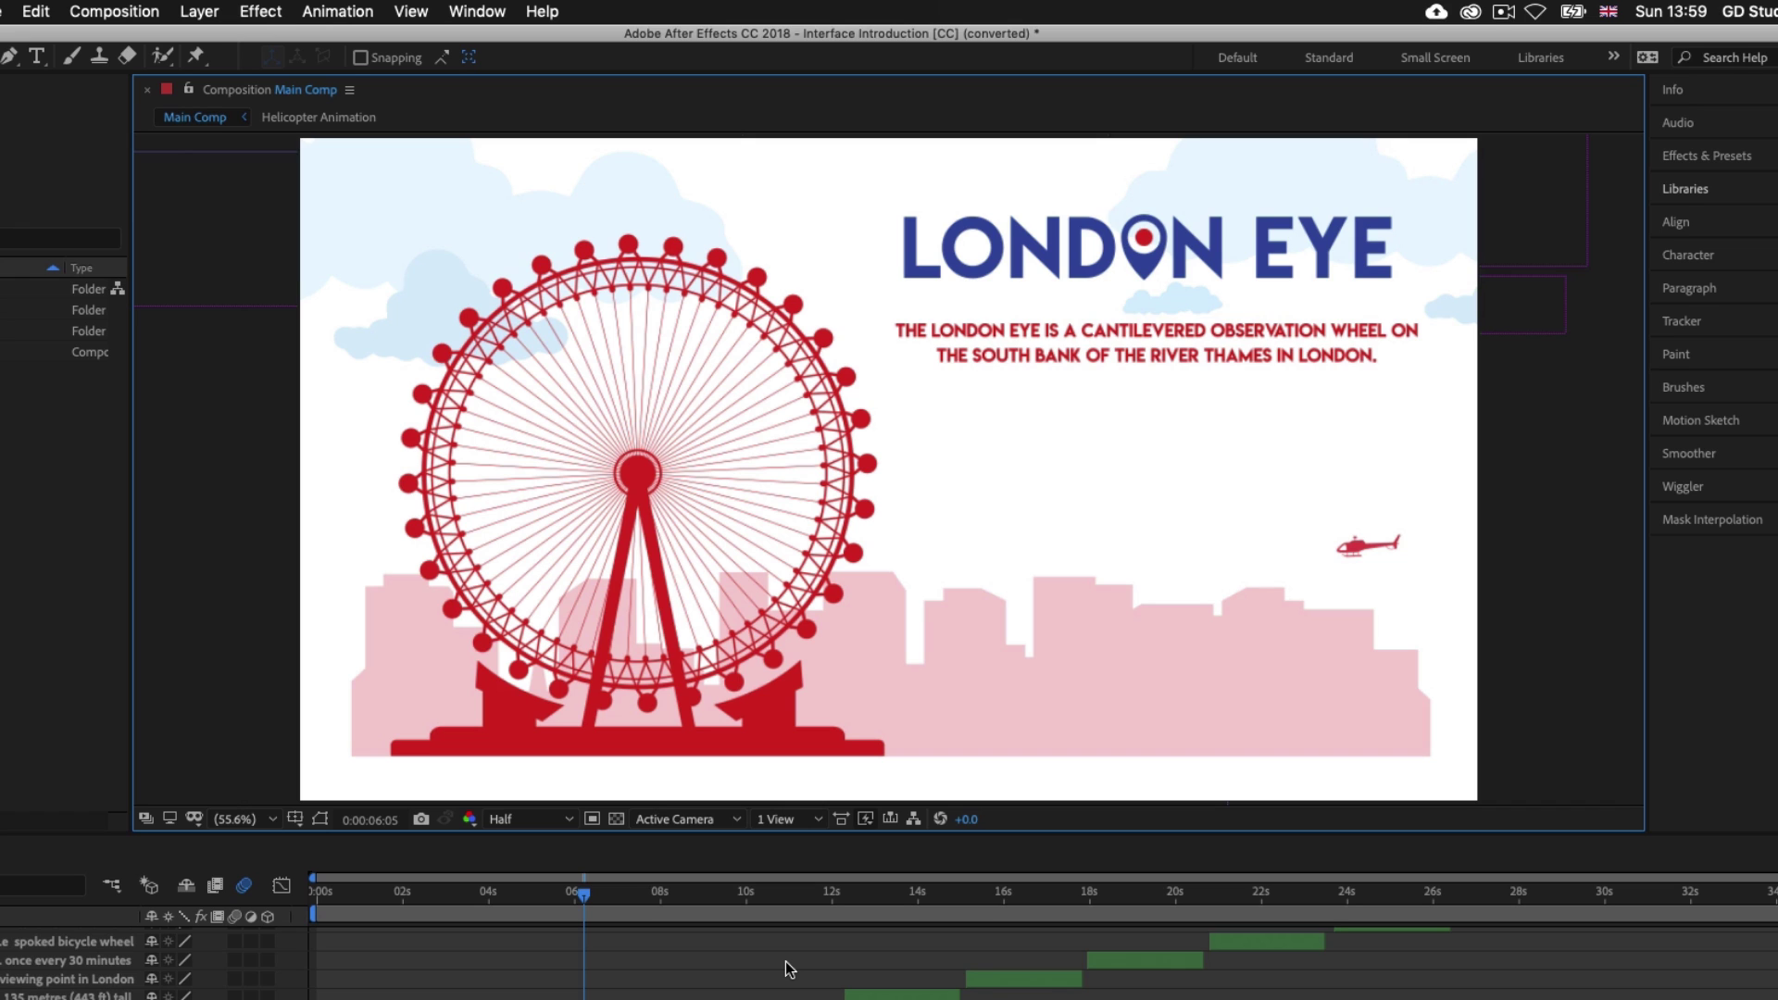
pyautogui.click(572, 821)
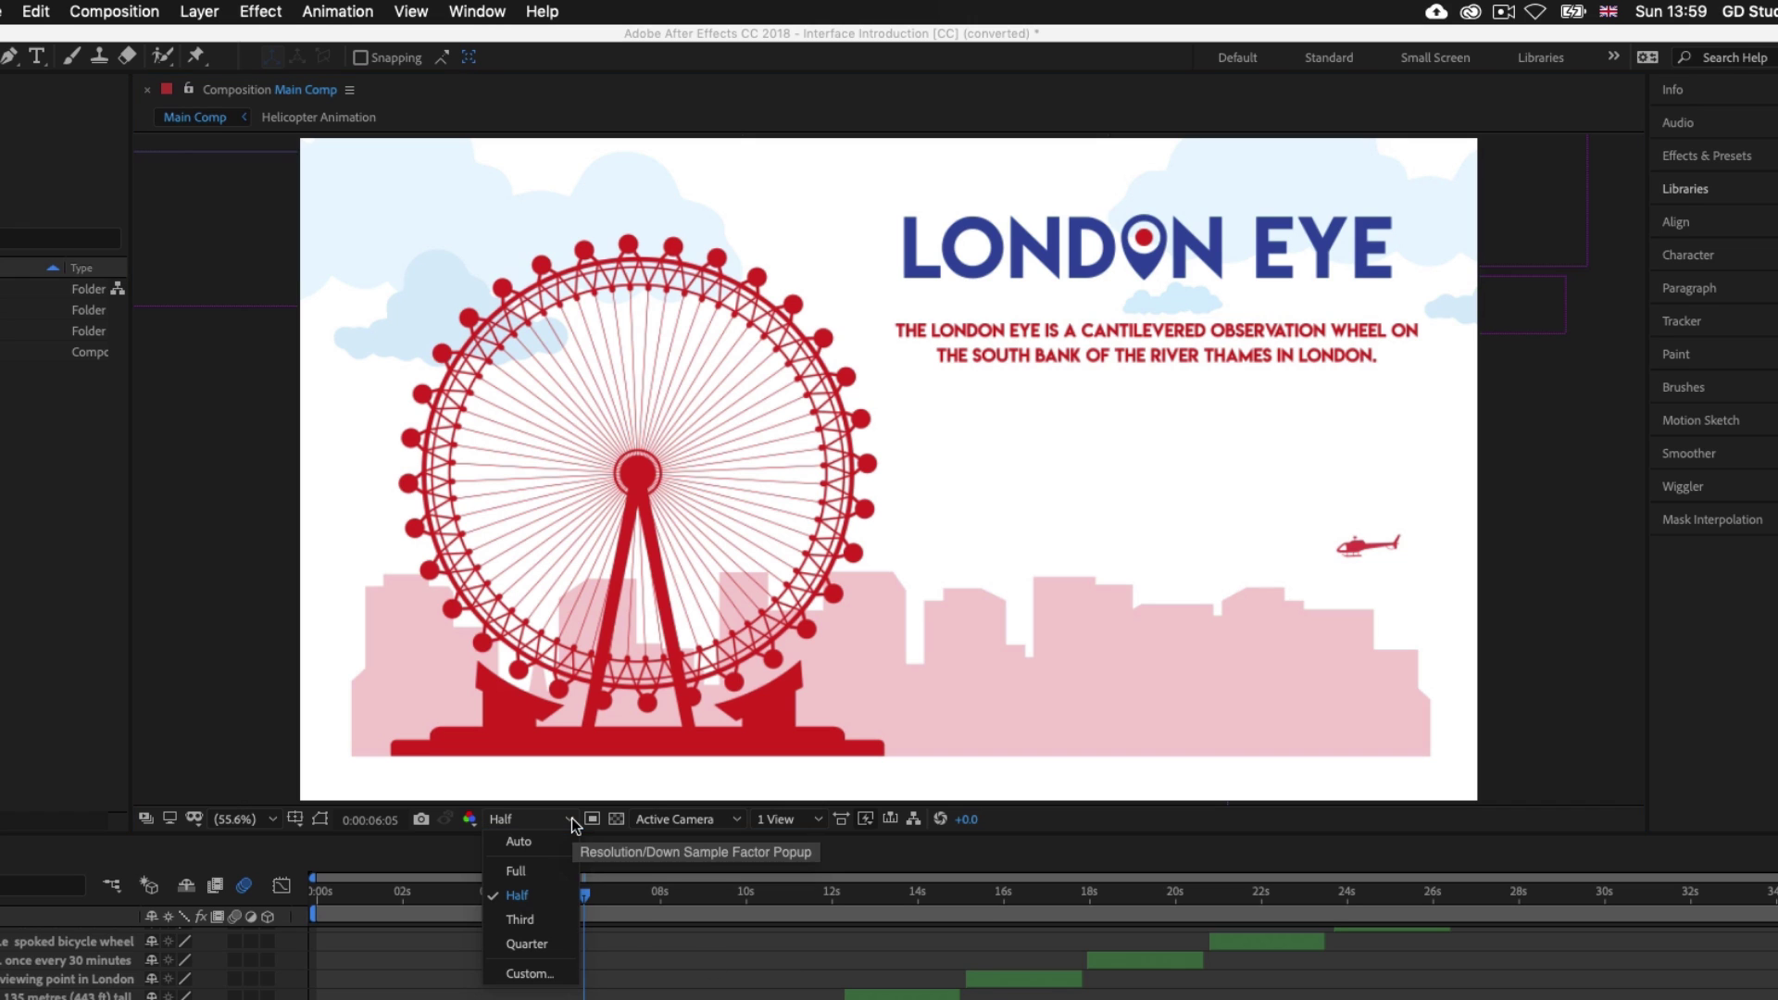
pyautogui.click(535, 870)
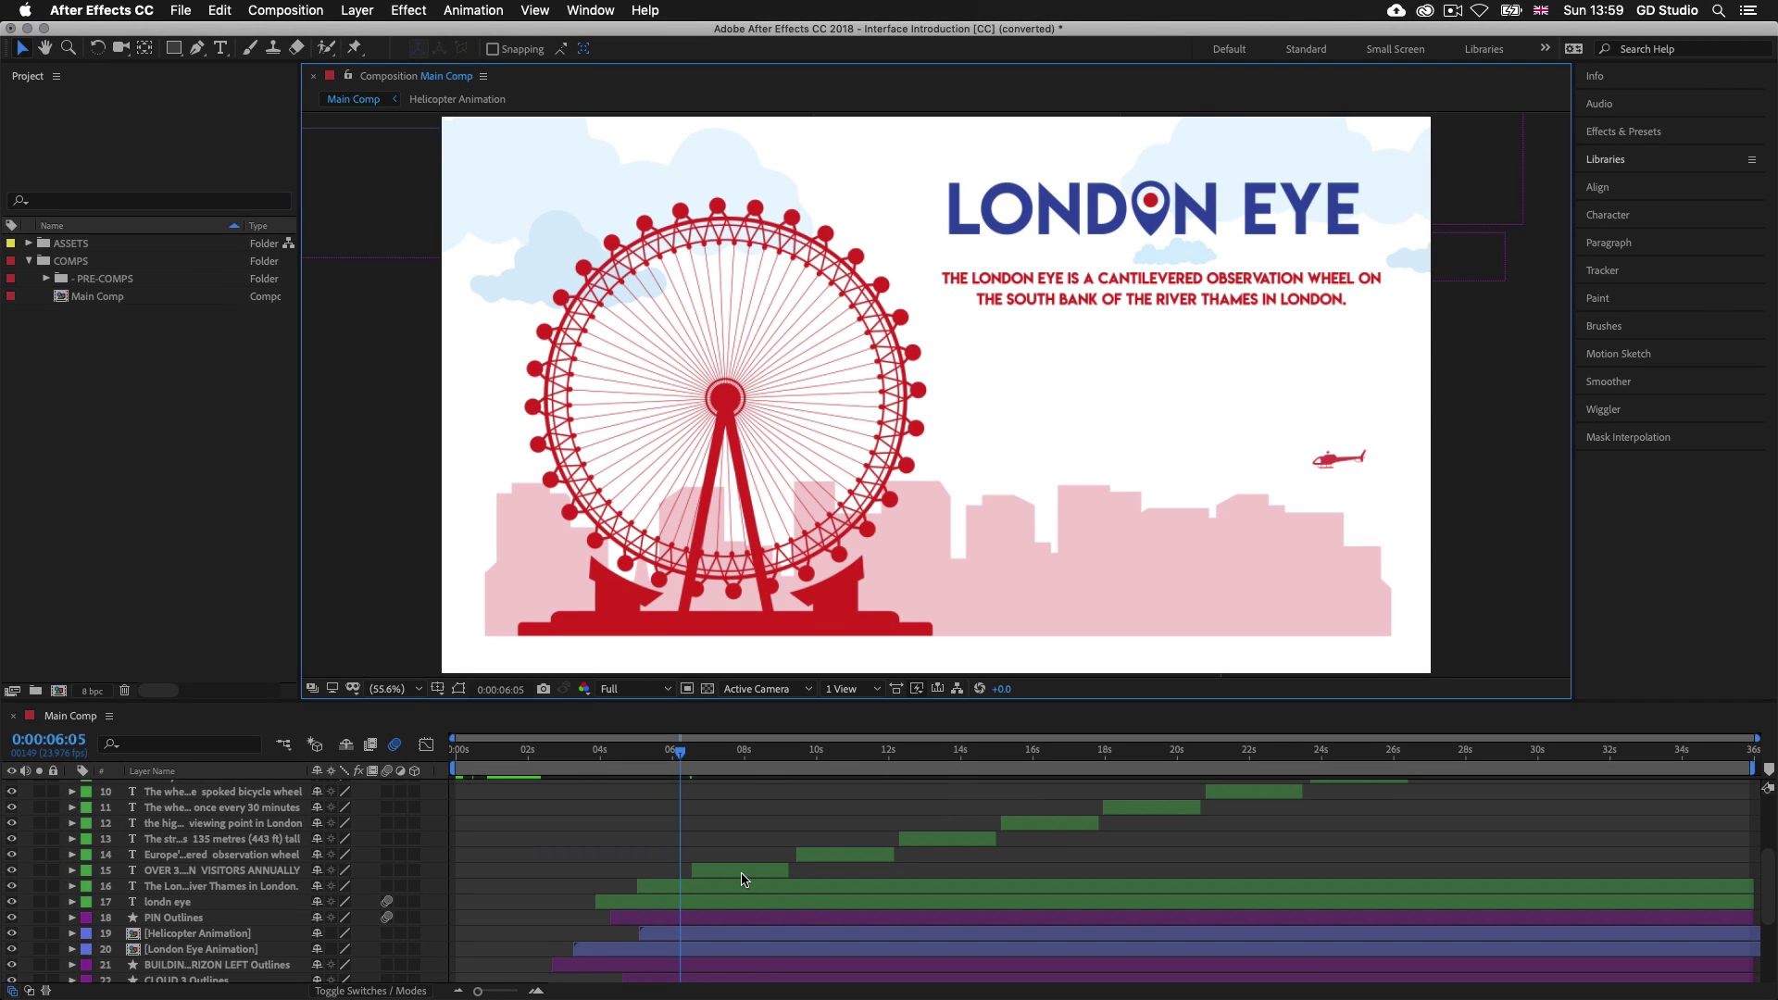
# Step: Select the description text layer, move to 0:00:01:22, and open [Blue Solid] in the Layer viewer
pyautogui.click(713, 886)
pyautogui.moveTo(680, 752); pyautogui.dragTo(526, 752)
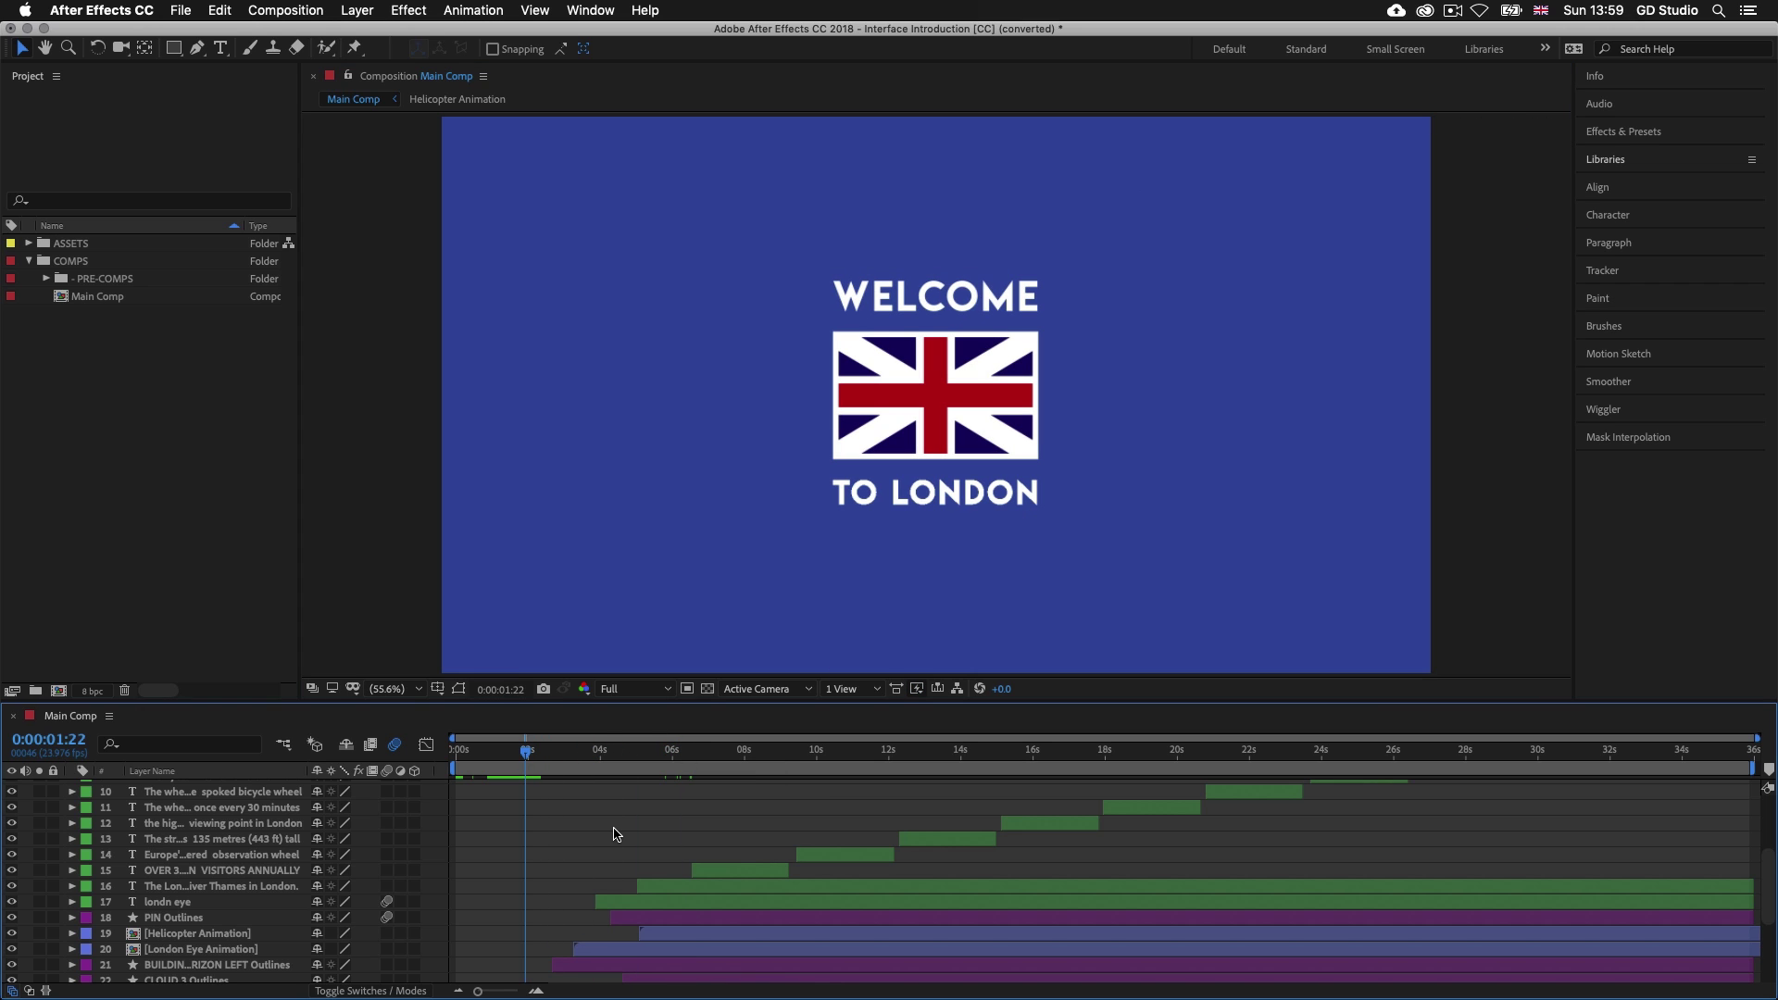
pyautogui.scroll(-3, 614, 833)
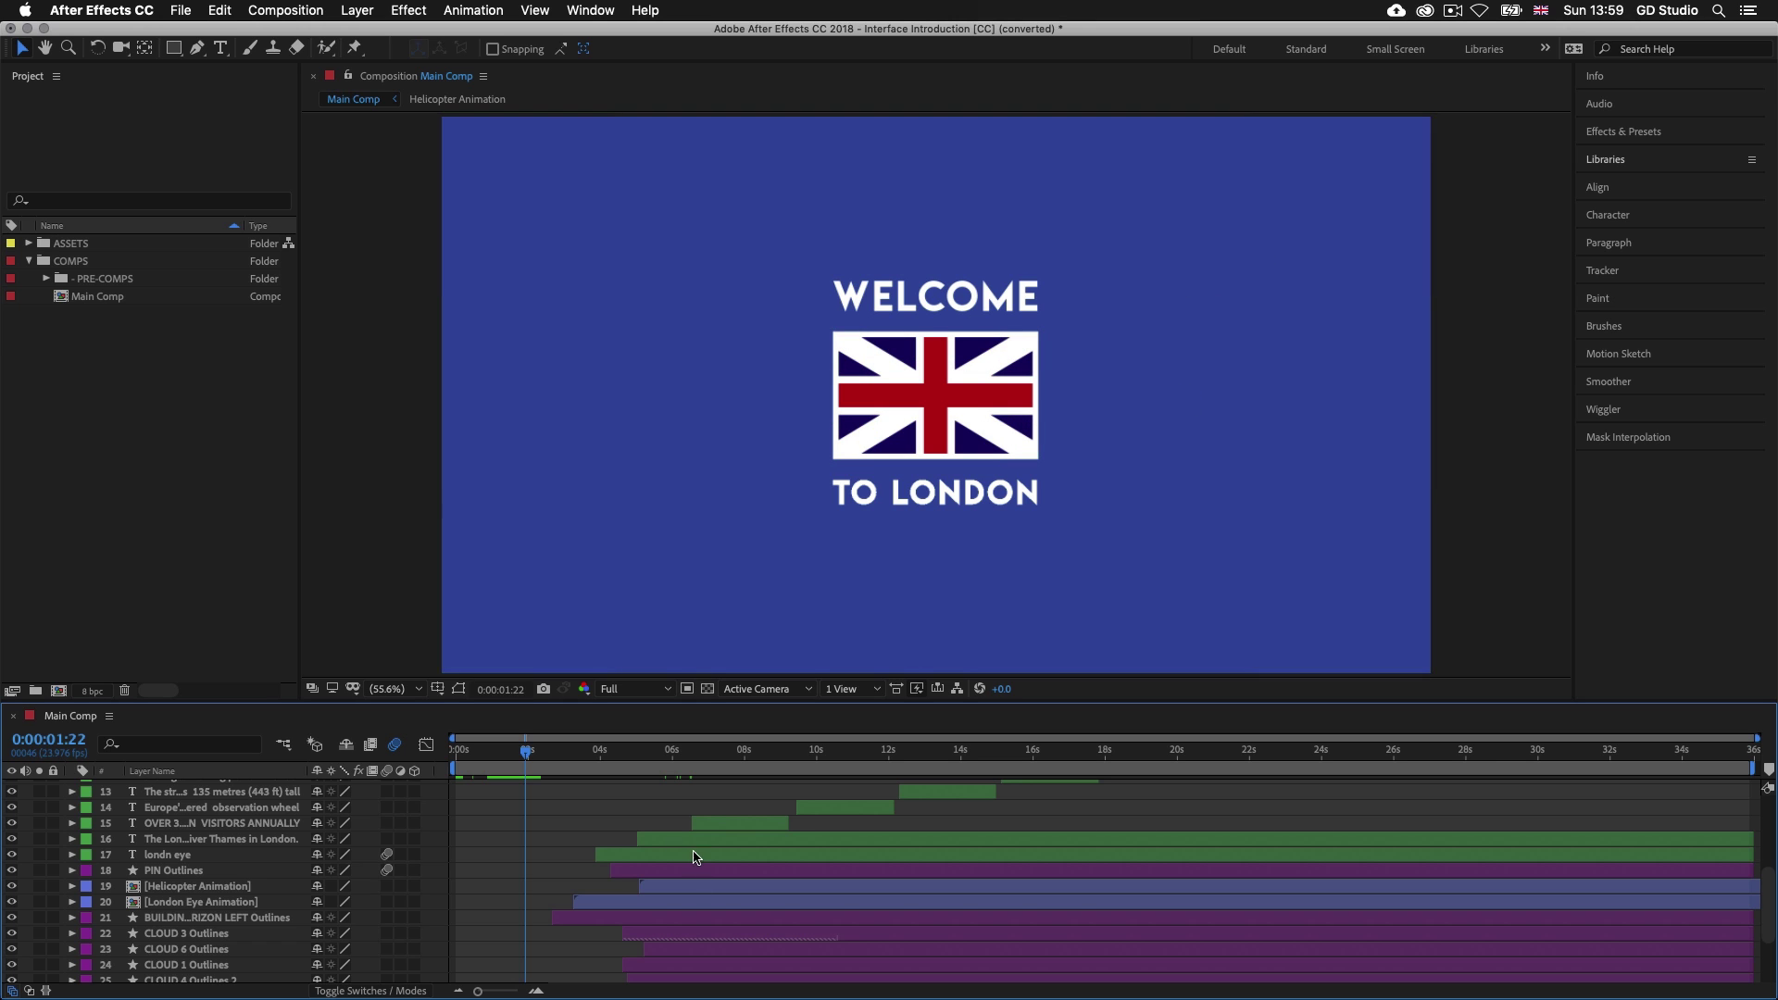
pyautogui.scroll(-6, 648, 848)
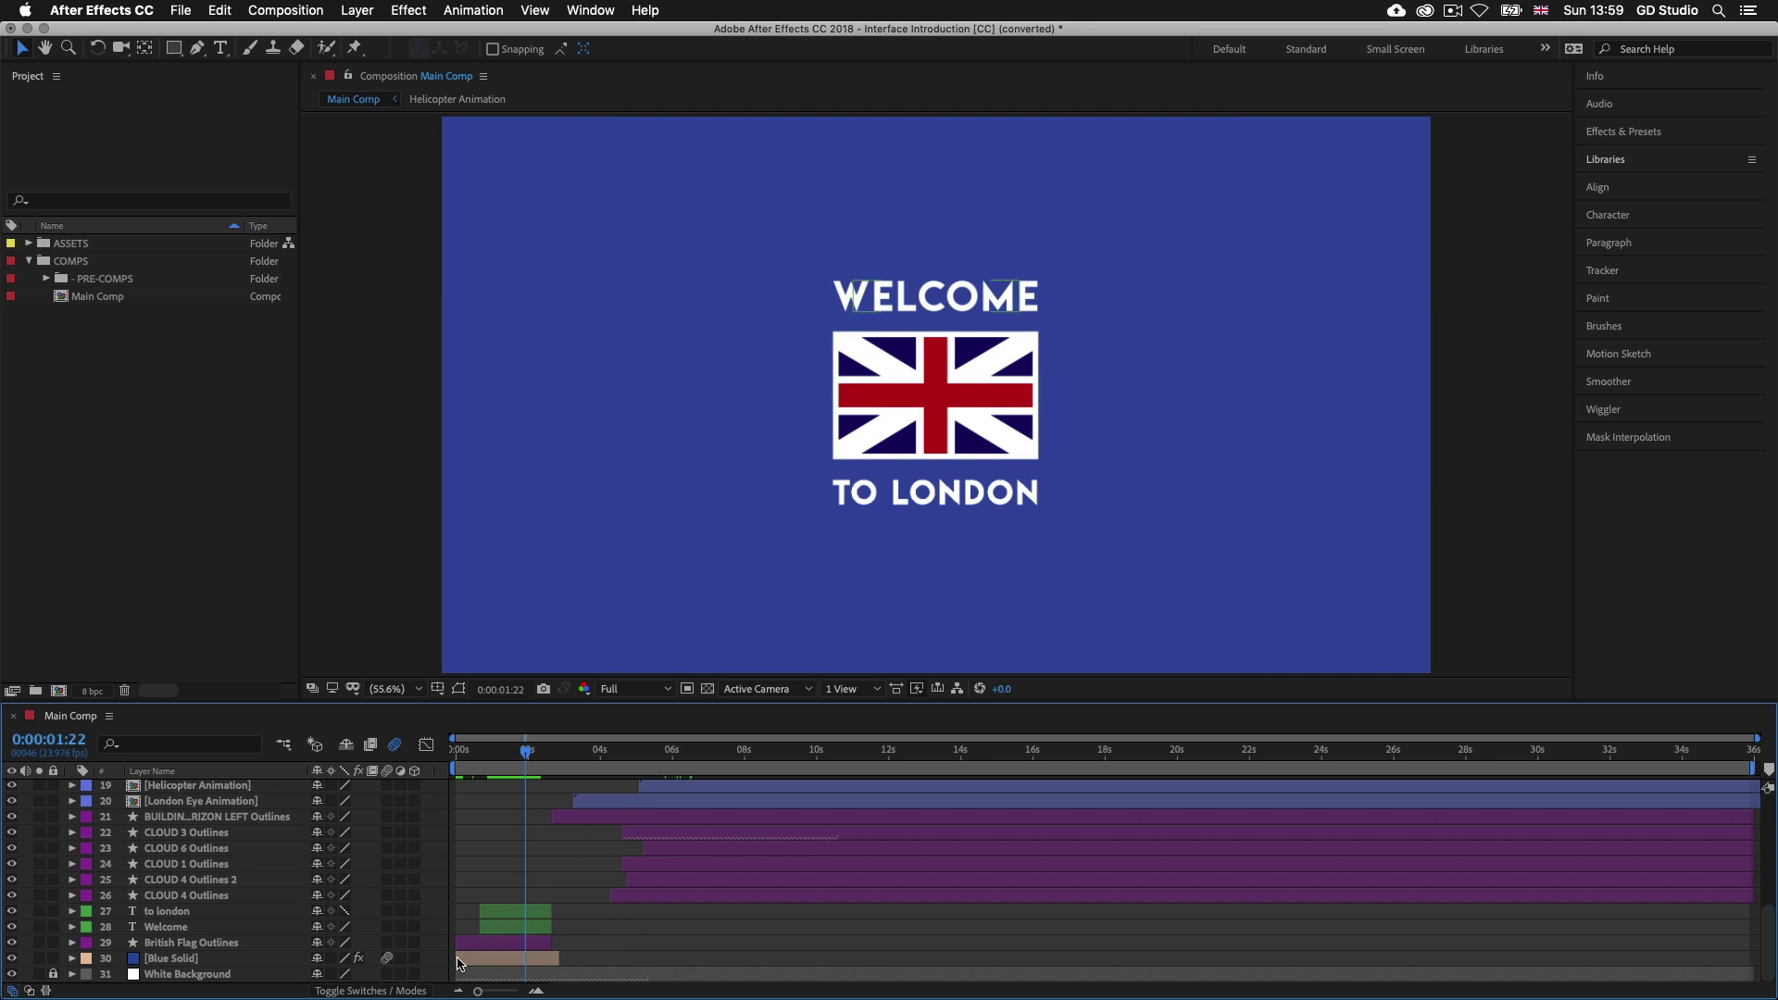
pyautogui.click(184, 960)
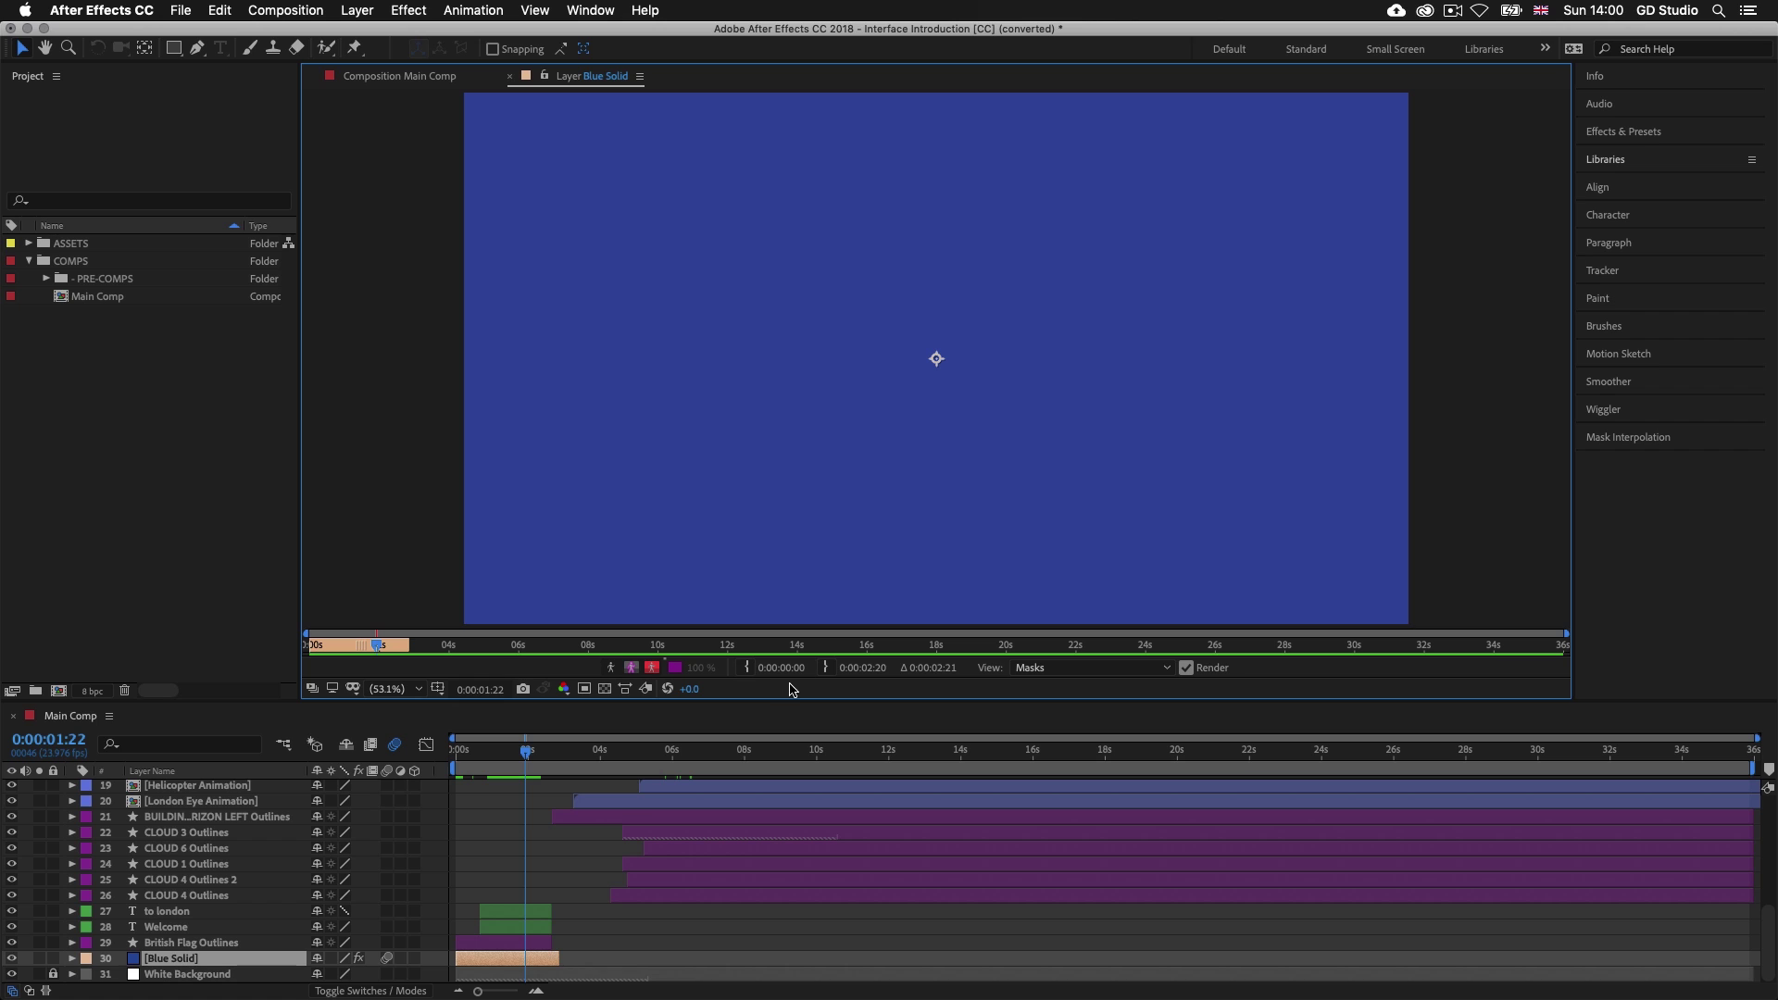
# Step: Move the playhead to 0:00:18:04, close the Blue Solid Layer viewer, and bring up Composition tab options
pyautogui.moveTo(542, 759)
pyautogui.mouseDown()
pyautogui.moveTo(1532, 755)
pyautogui.moveTo(760, 754)
pyautogui.moveTo(1111, 753)
pyautogui.mouseUp()
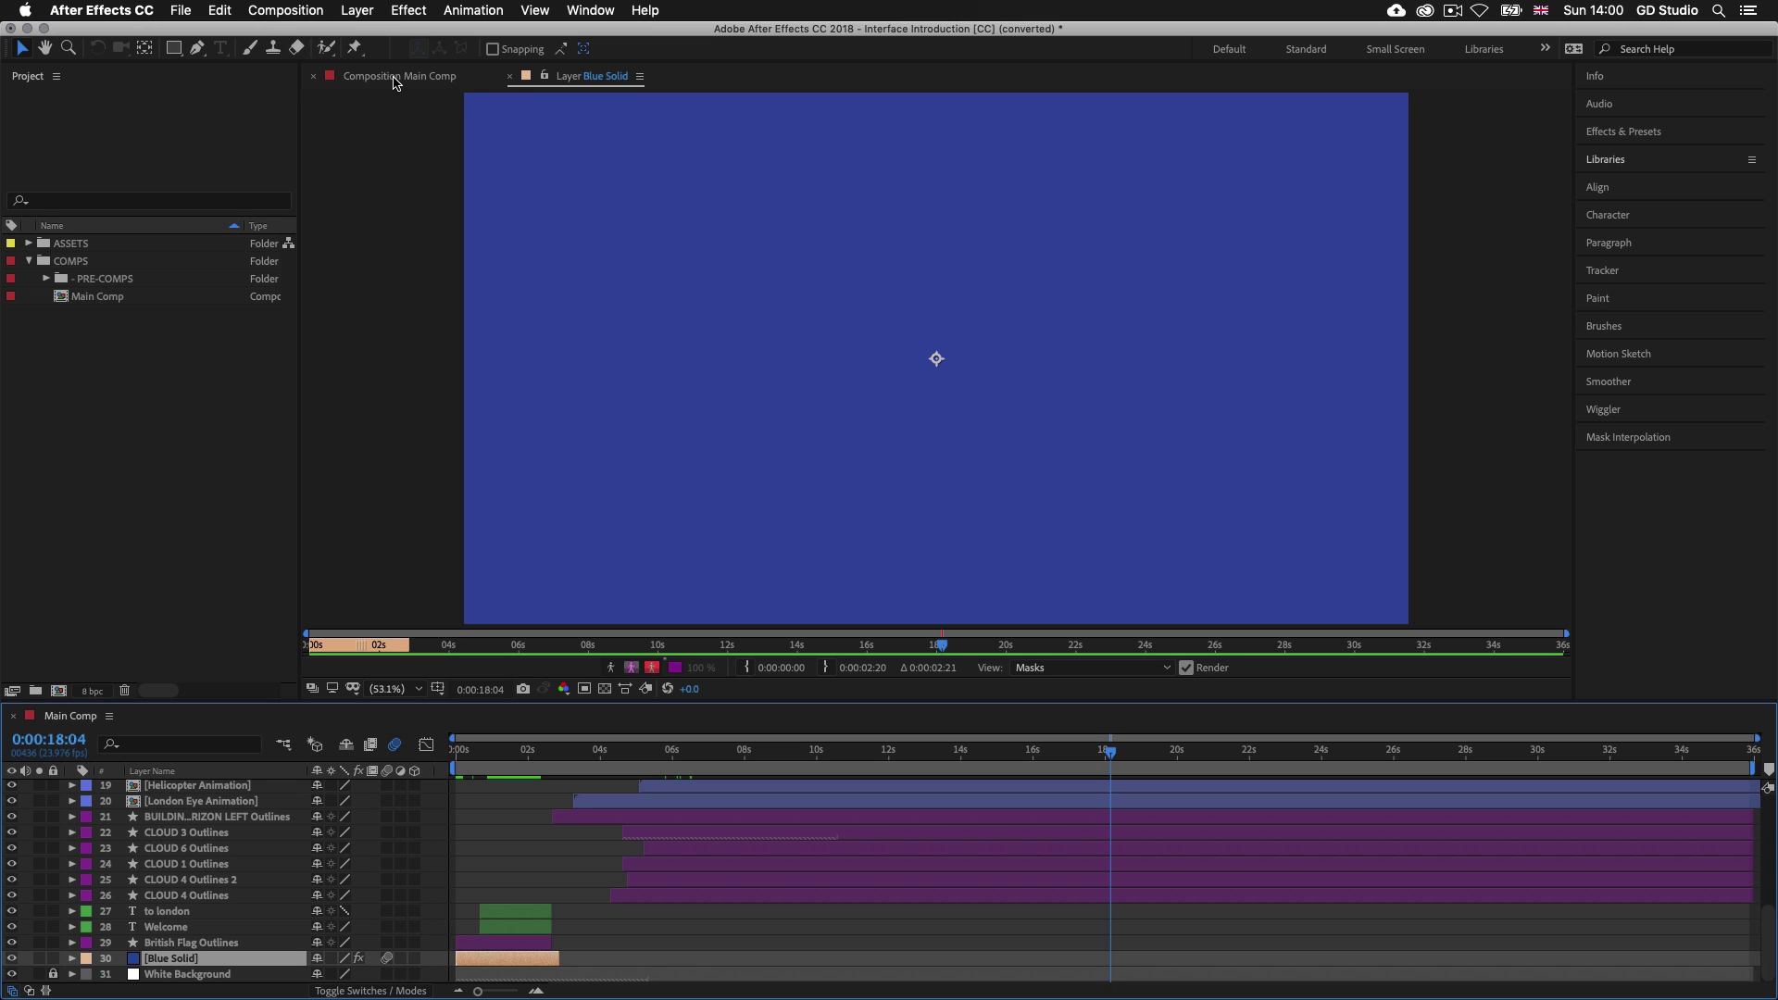
pyautogui.click(510, 83)
pyautogui.rightClick(421, 82)
# Step: Dismiss the Composition tab menu and activate the Project panel listing ASSETS and COMPS
pyautogui.click(379, 83)
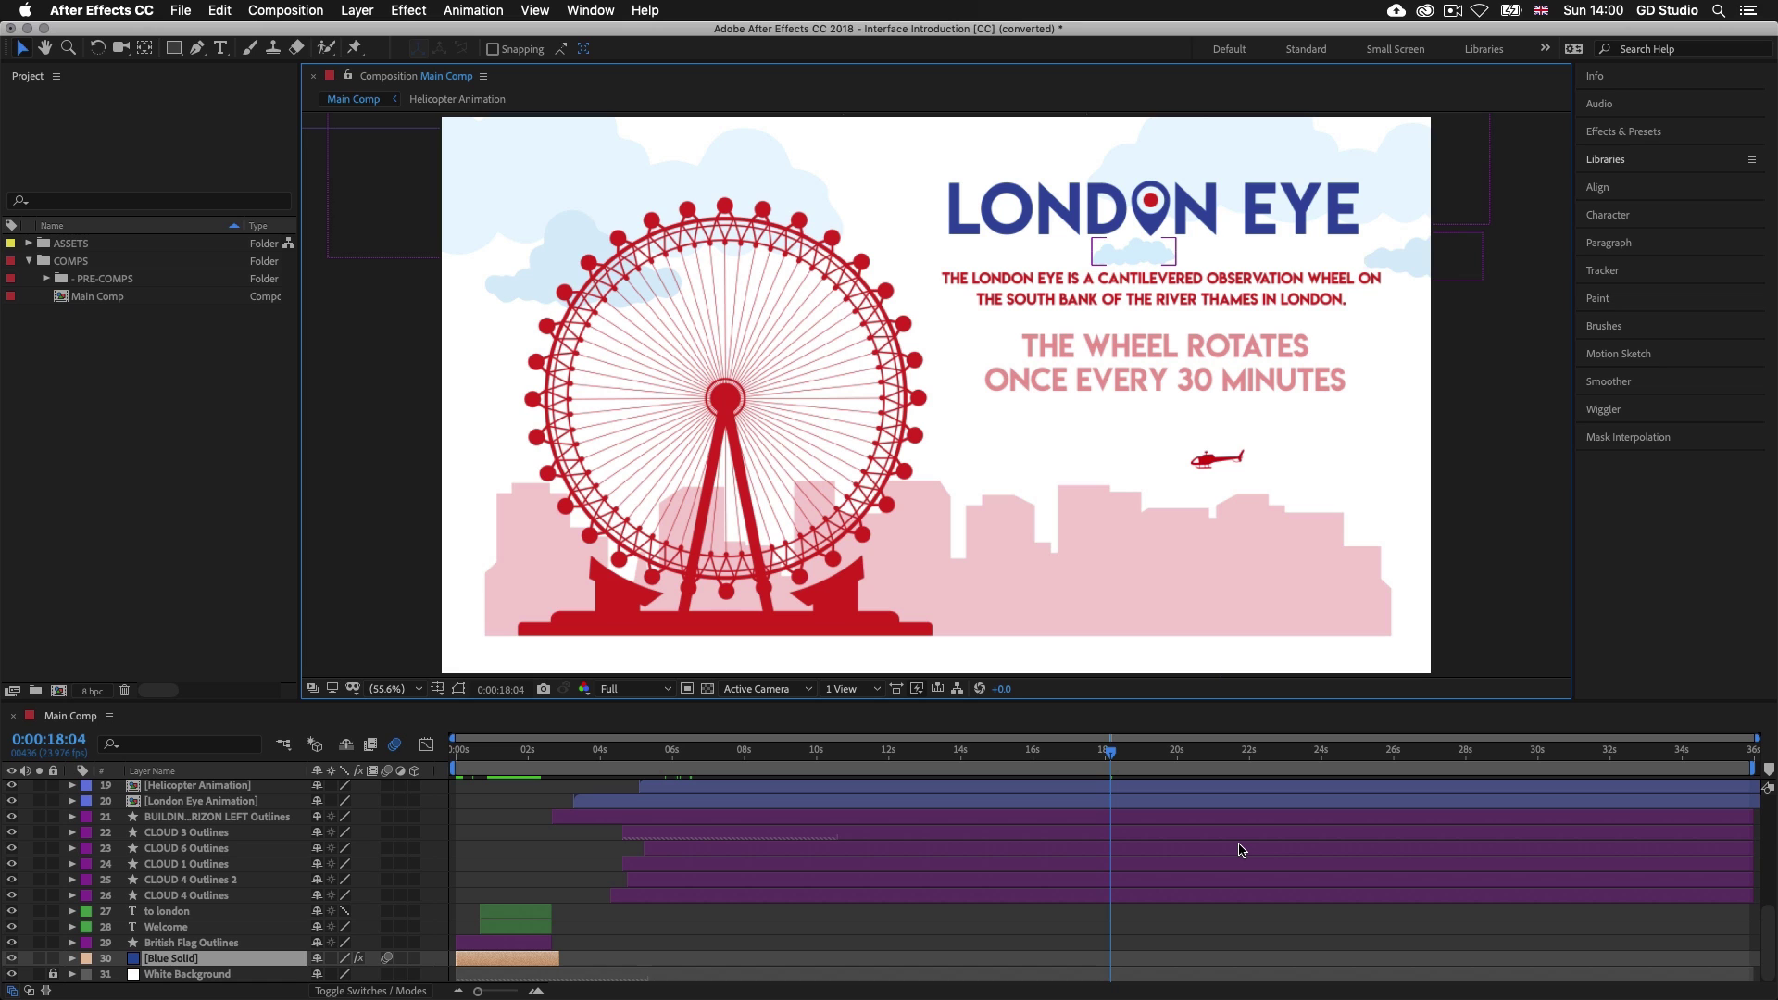
pyautogui.scroll(3, 1241, 849)
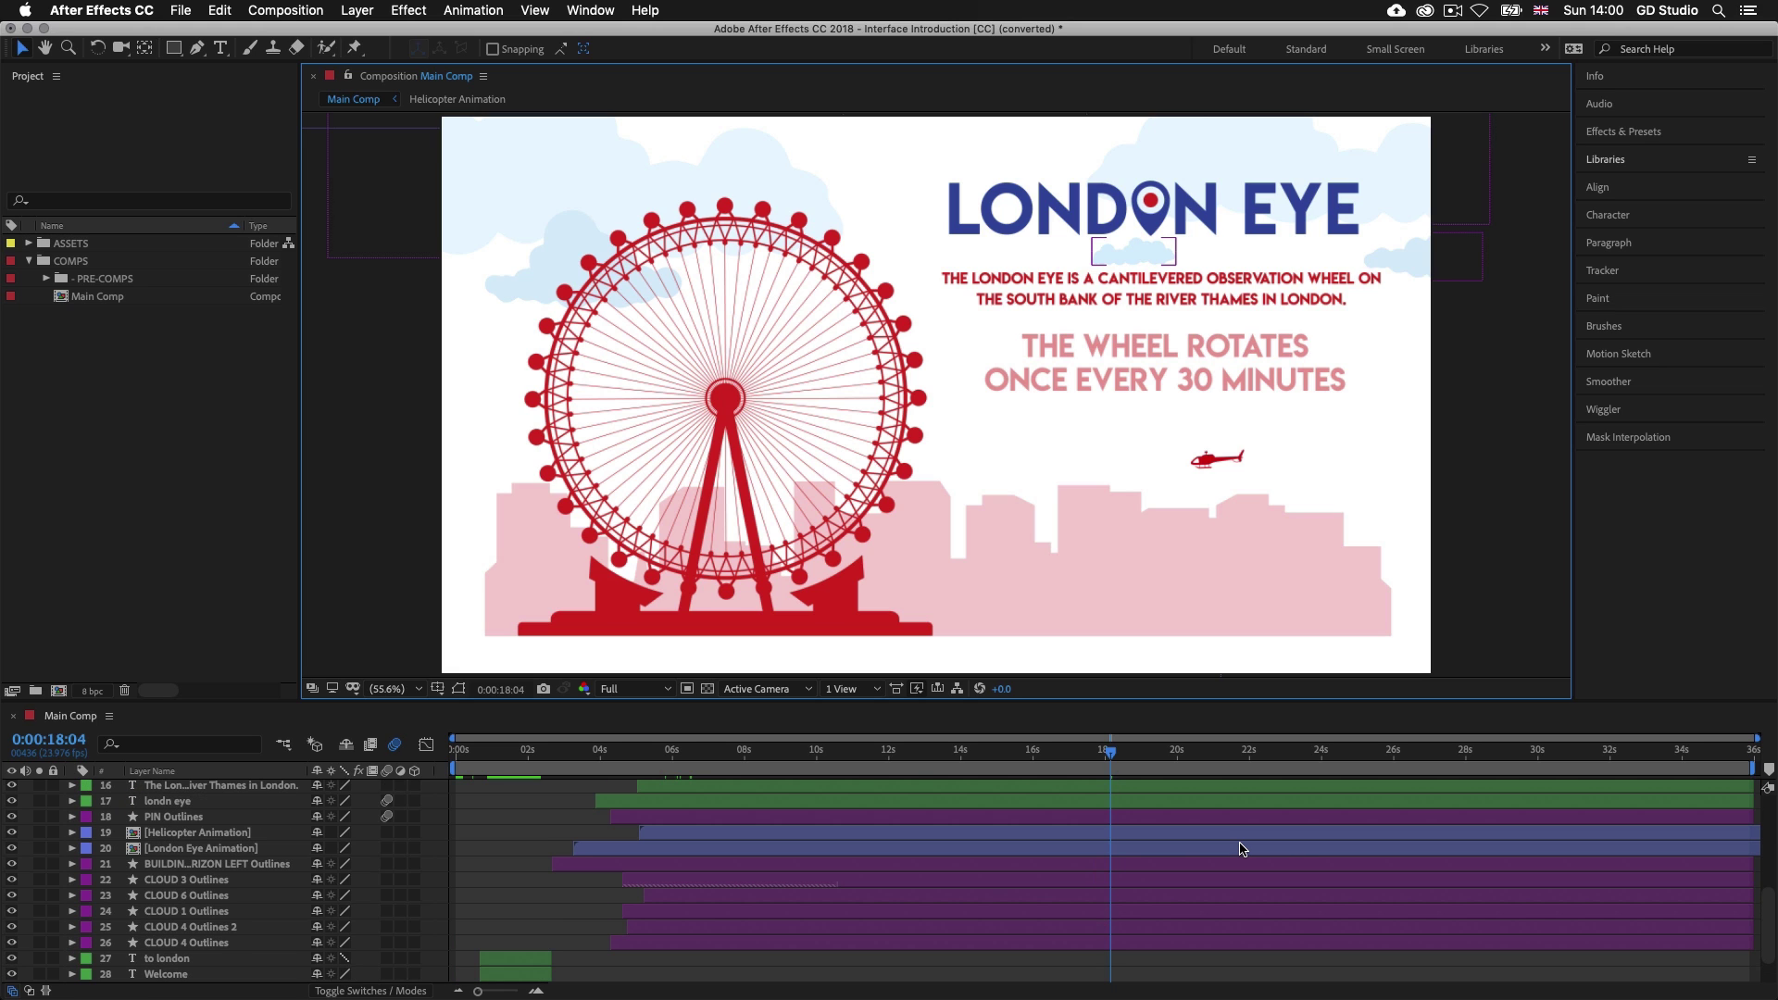
pyautogui.click(136, 416)
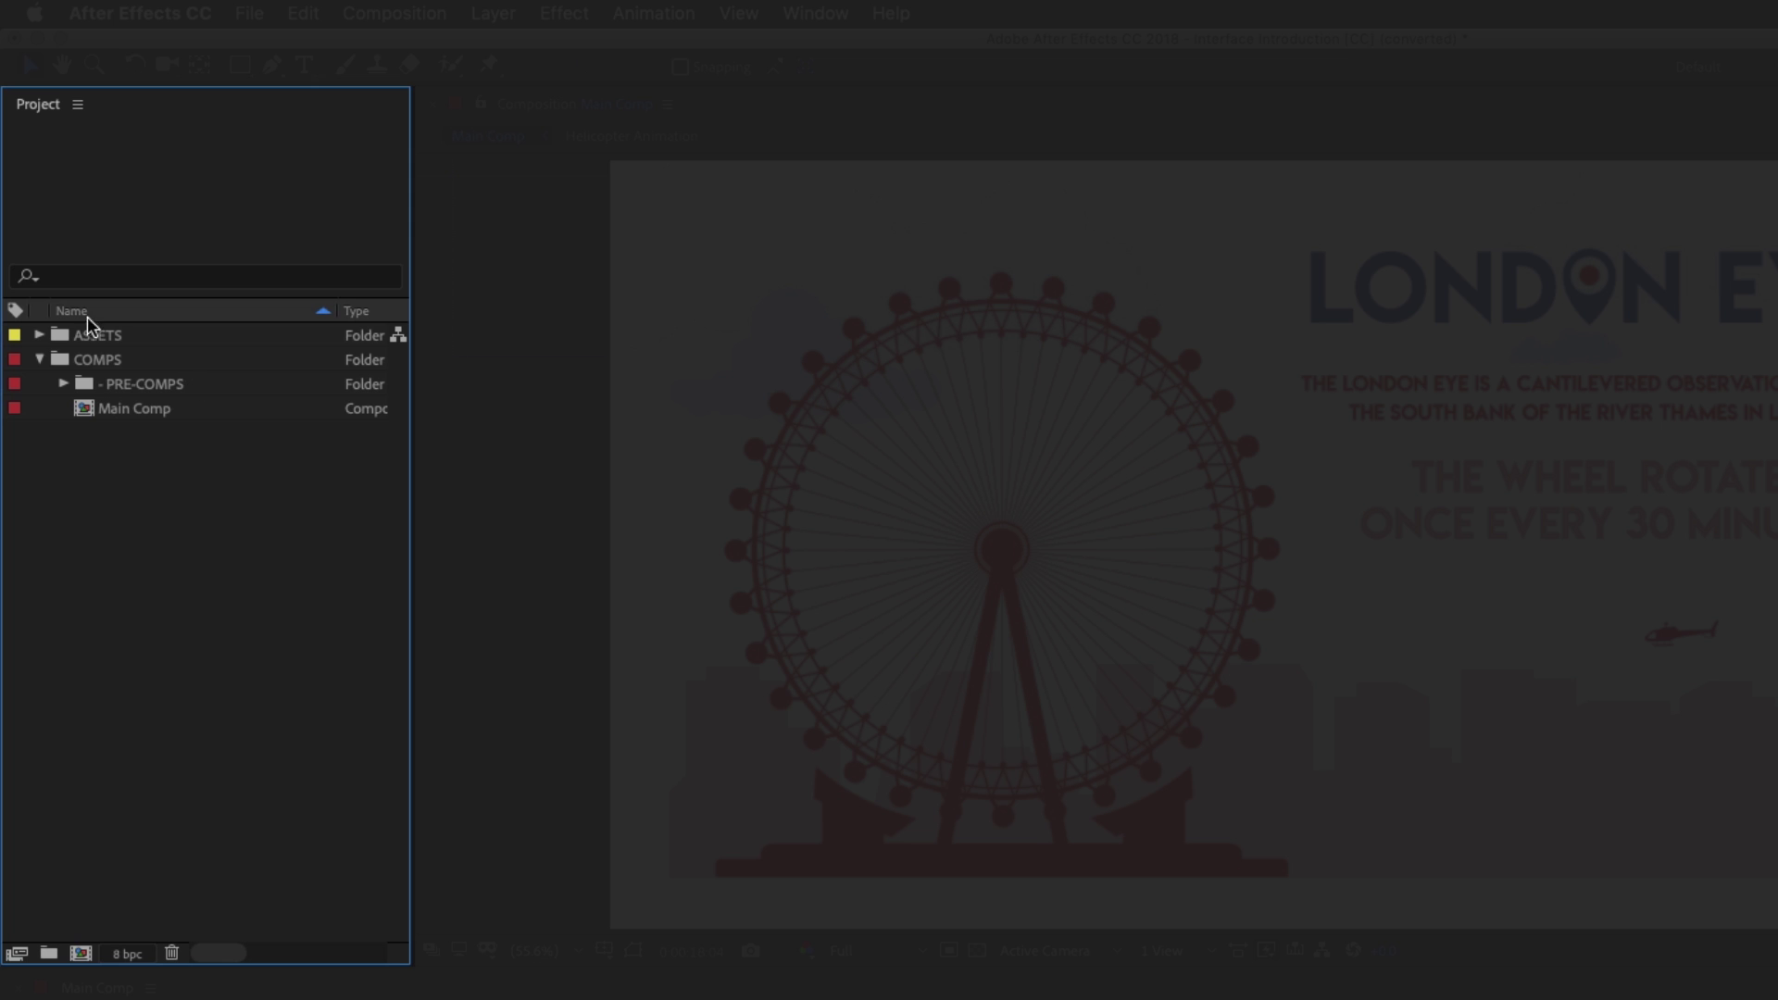
# Step: Expand ASSETS, then IMAGES, then SOLIDS to reveal the Blue, Red and White Solid items
pyautogui.click(39, 337)
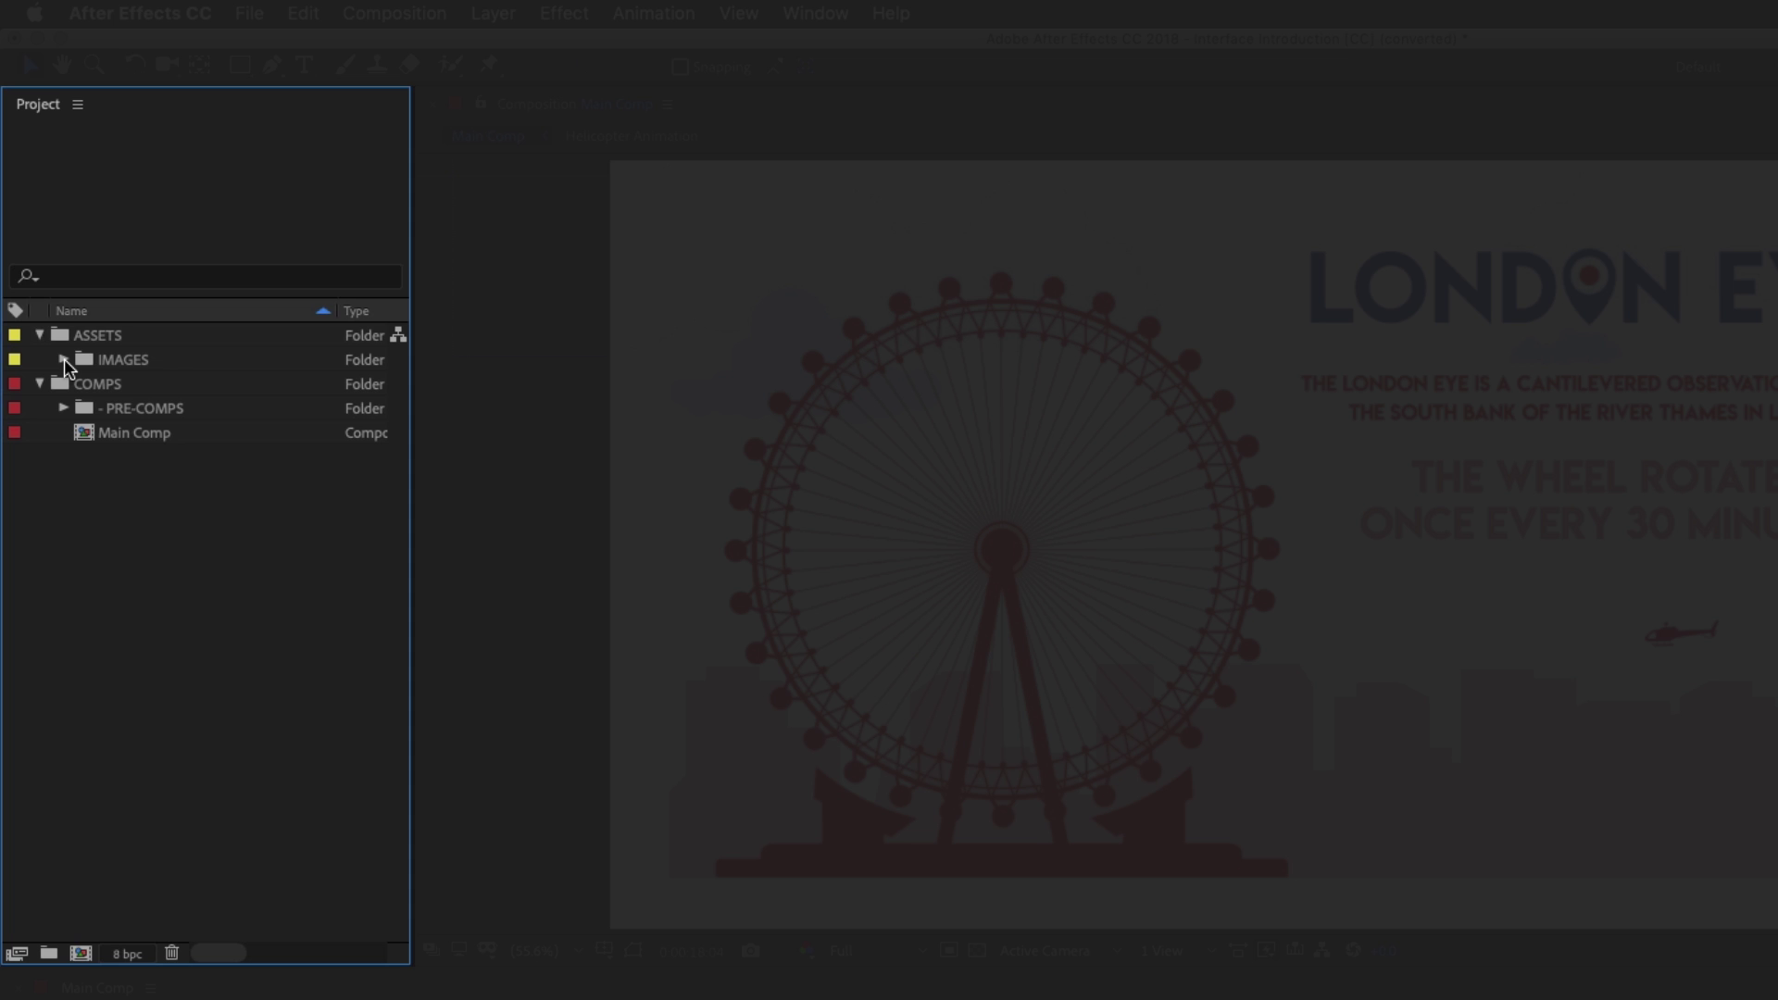
pyautogui.click(64, 359)
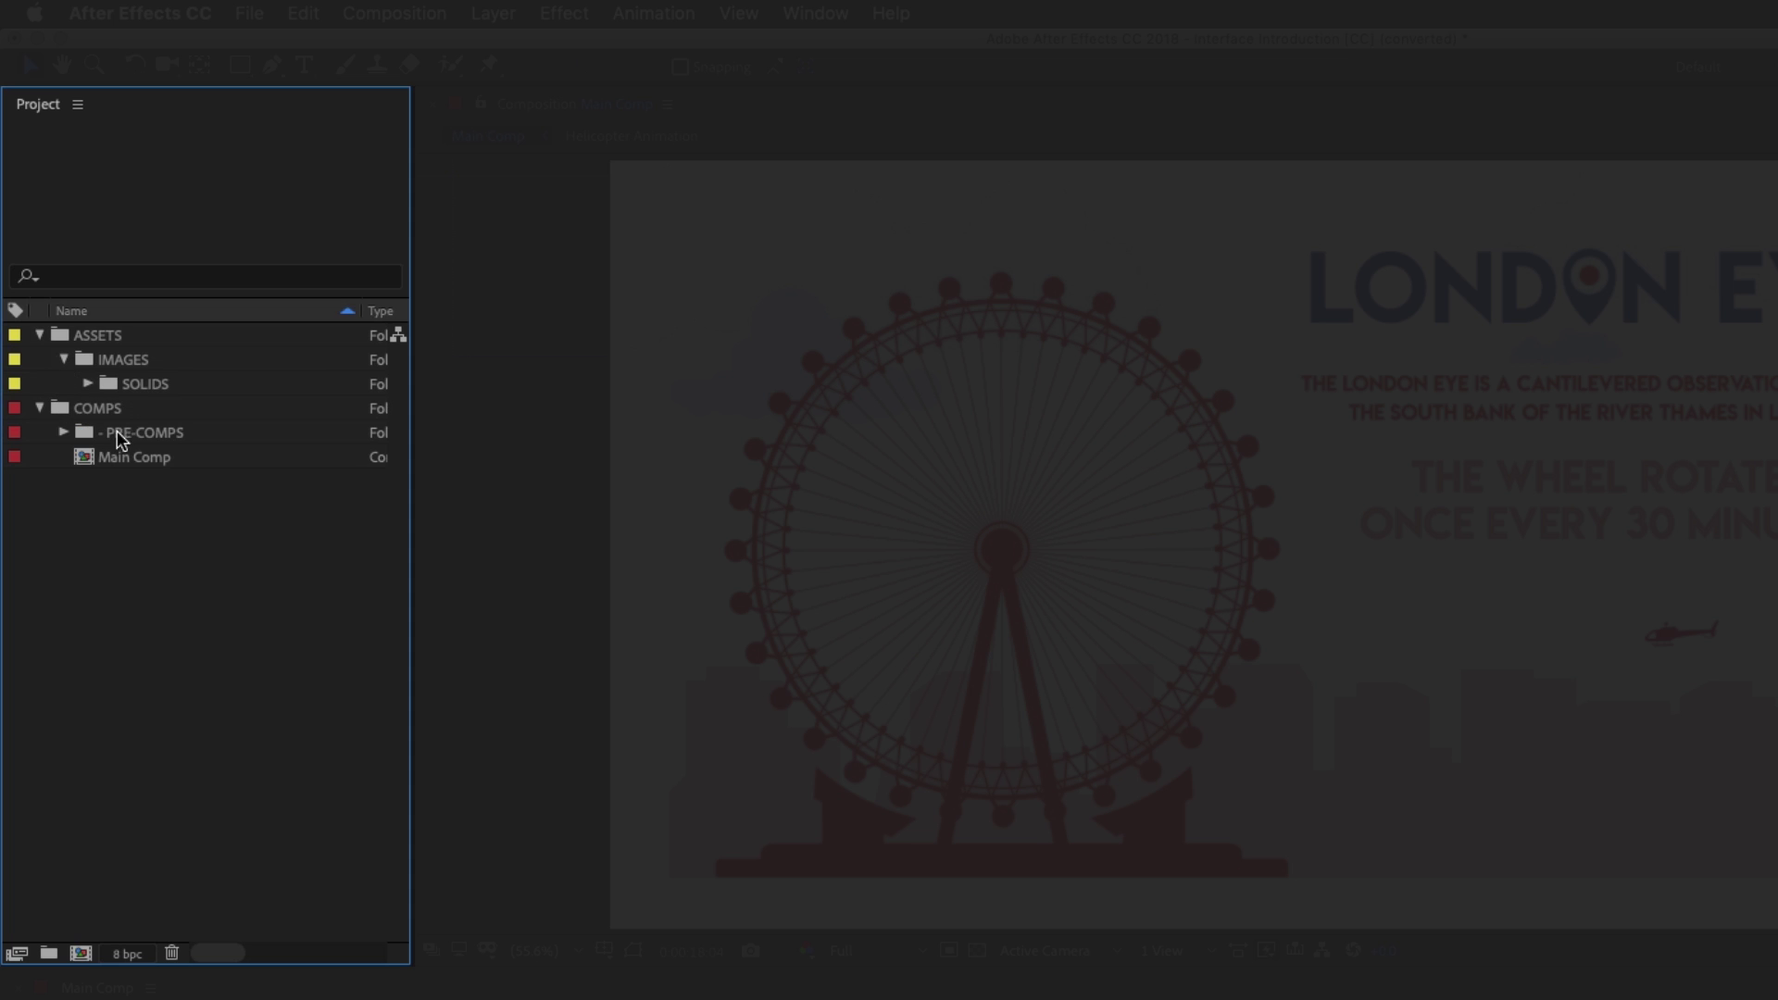
pyautogui.click(88, 384)
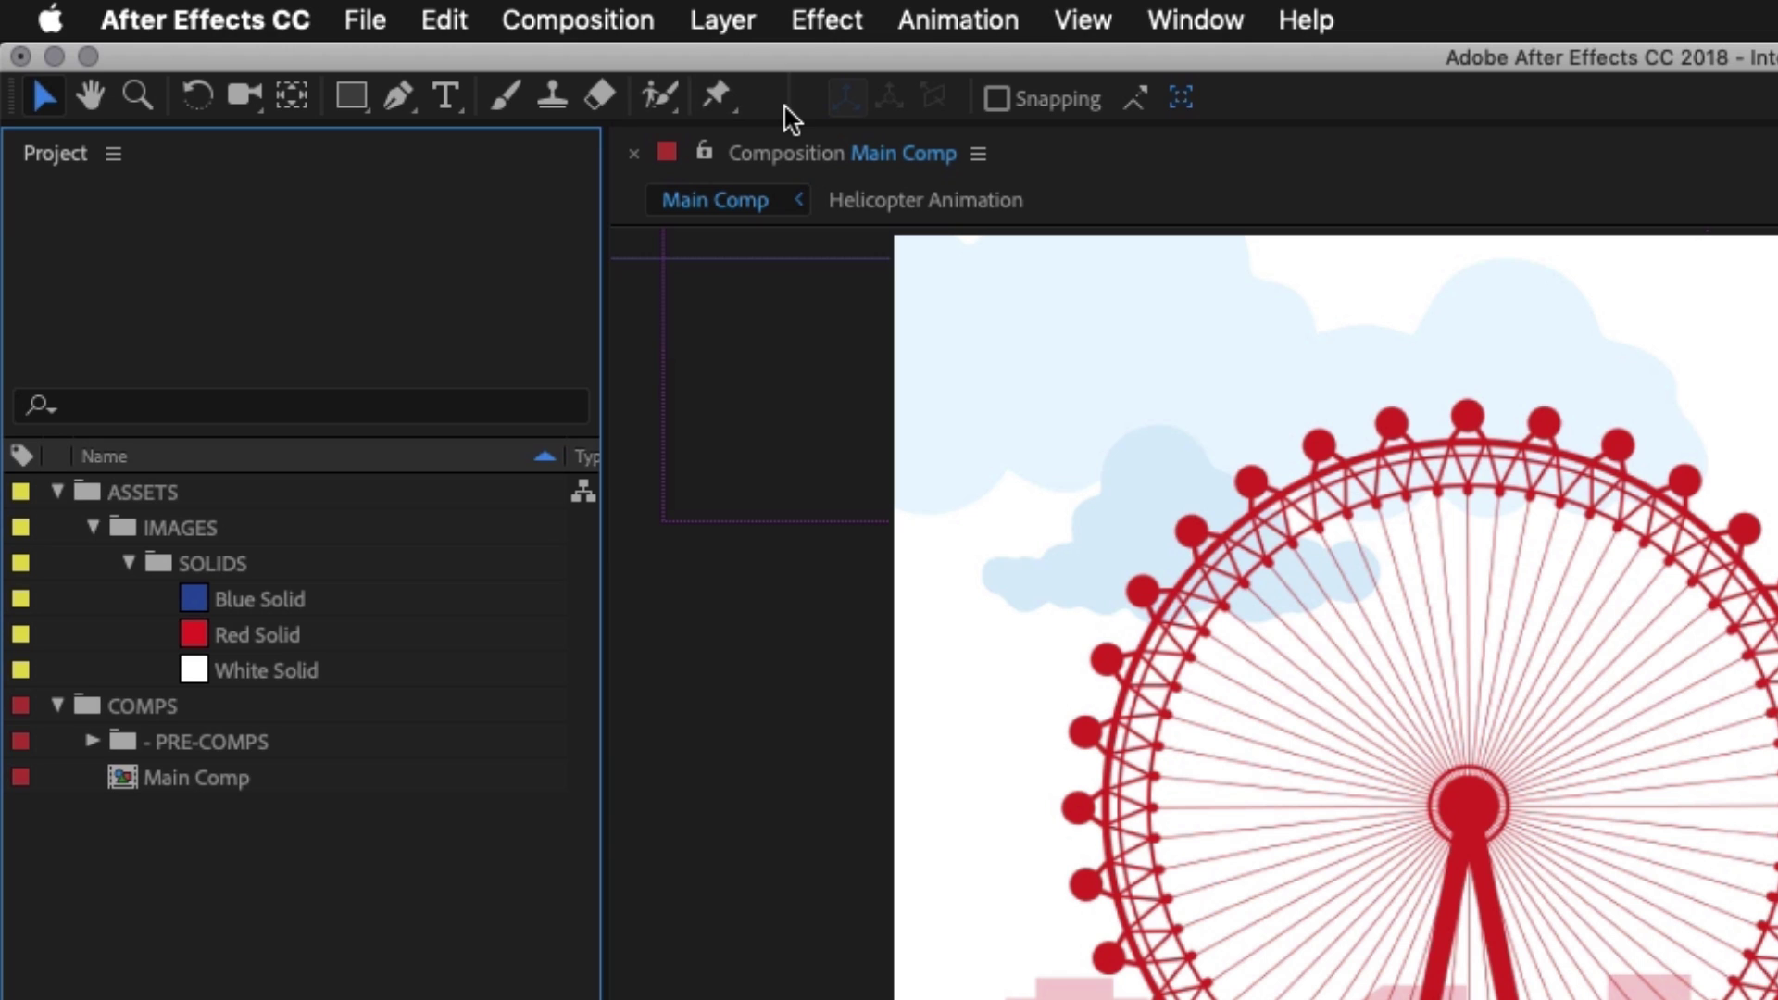
# Step: Try the Hand, Rectangle and Pen tools in turn, then return to the Selection tool
pyautogui.click(90, 97)
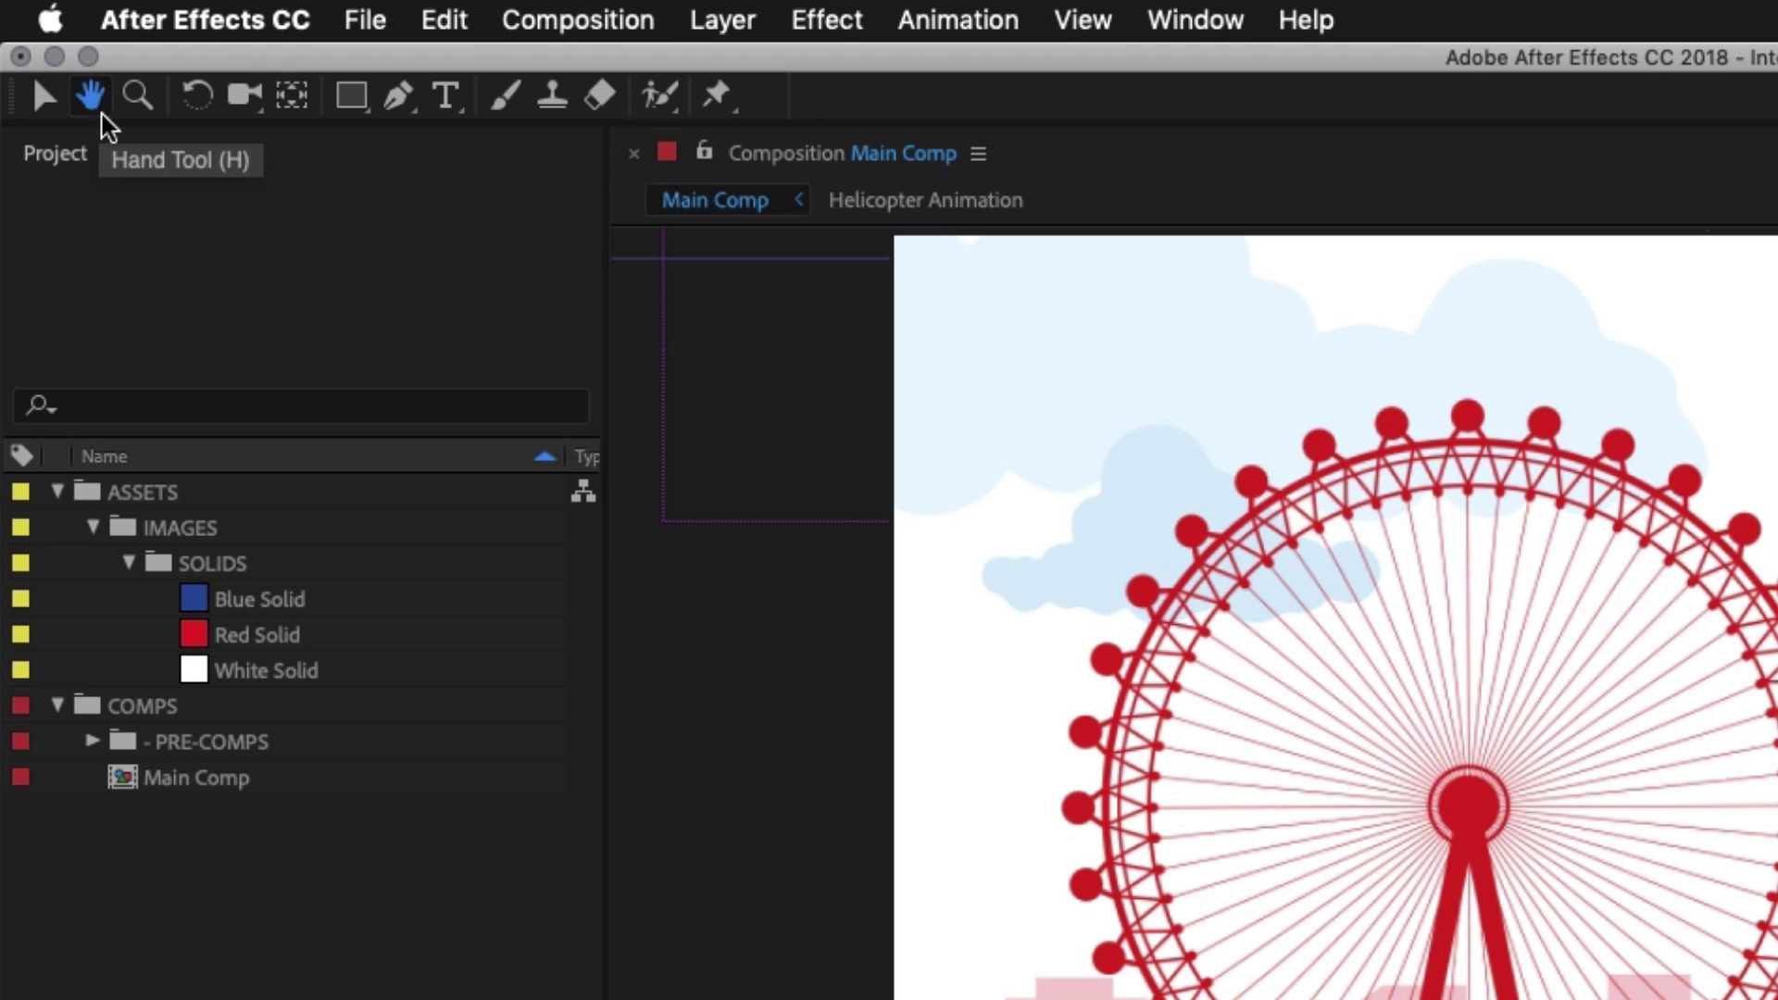
pyautogui.click(351, 95)
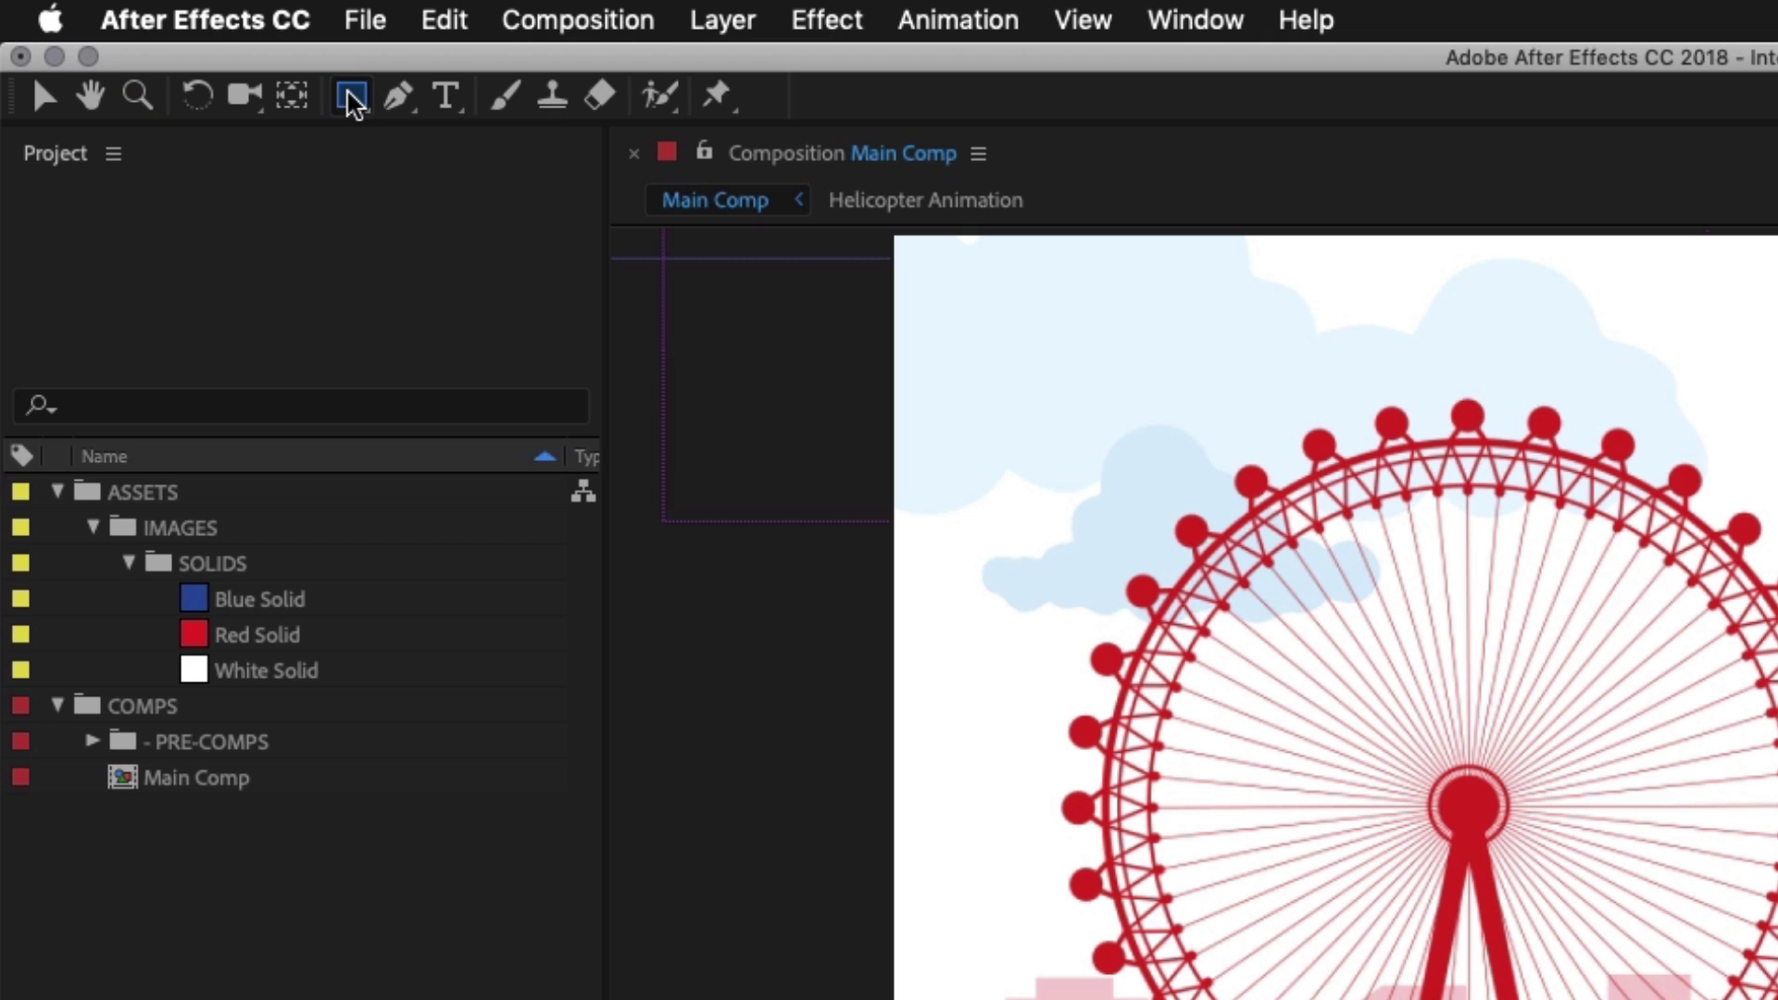
pyautogui.click(397, 98)
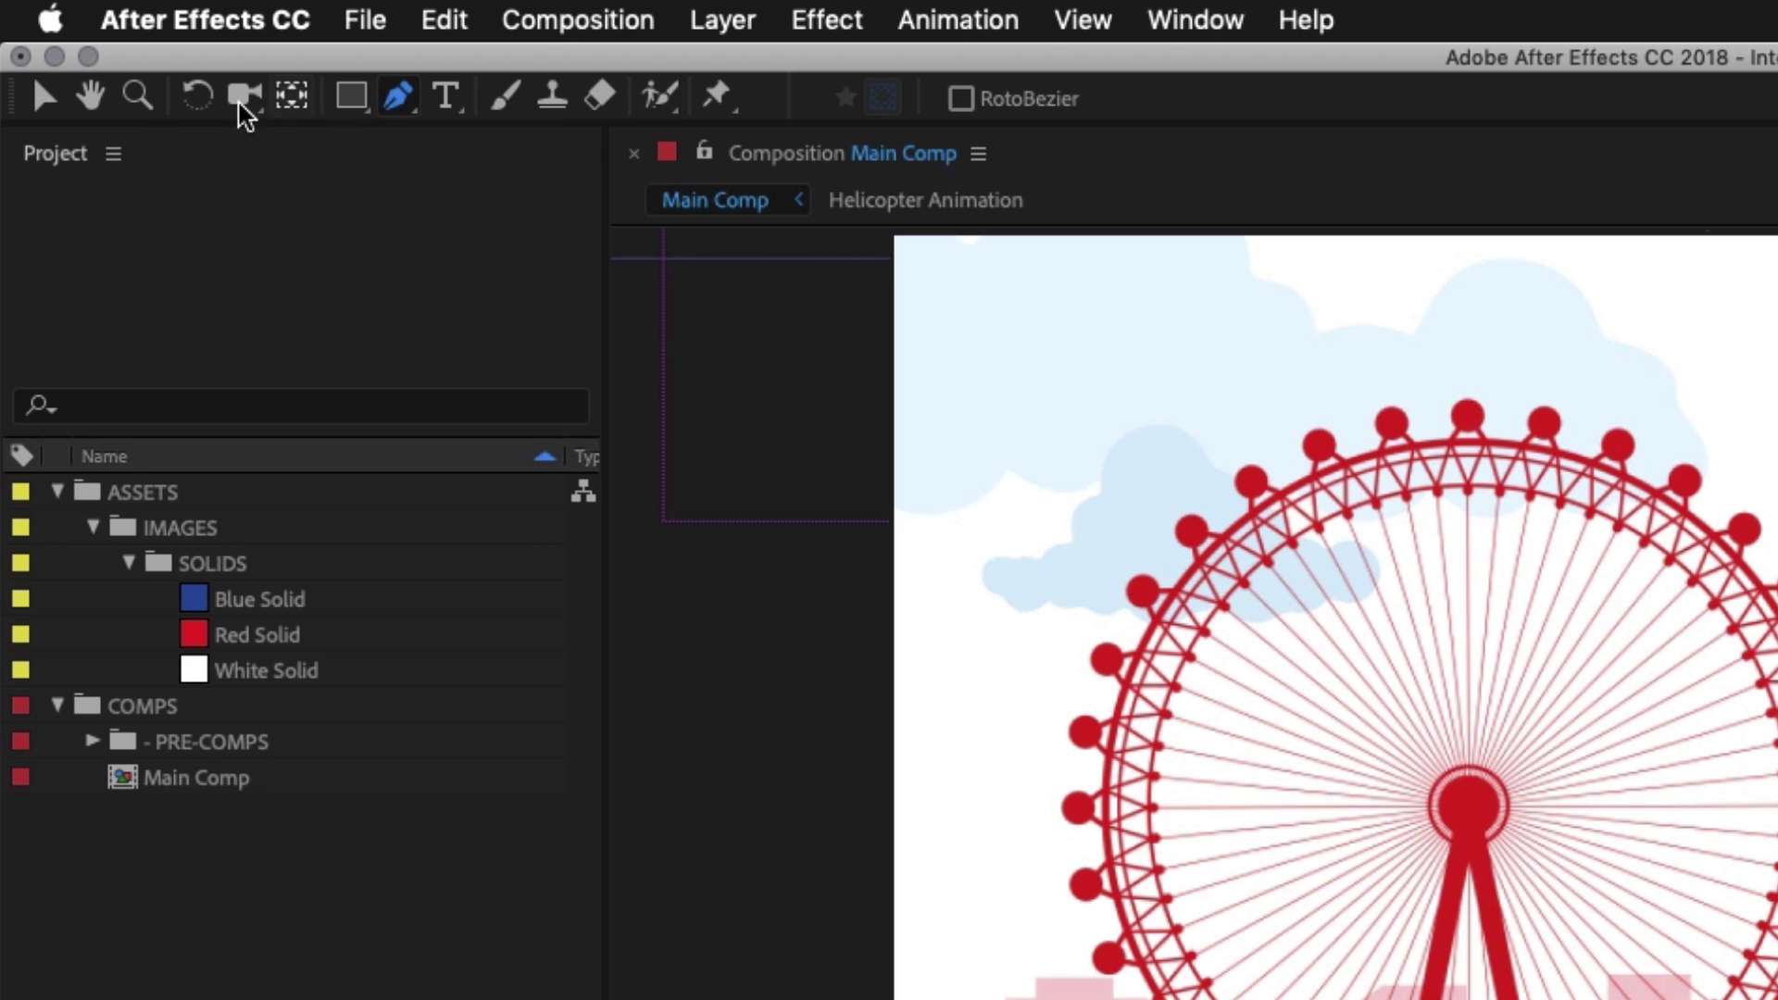
pyautogui.click(42, 97)
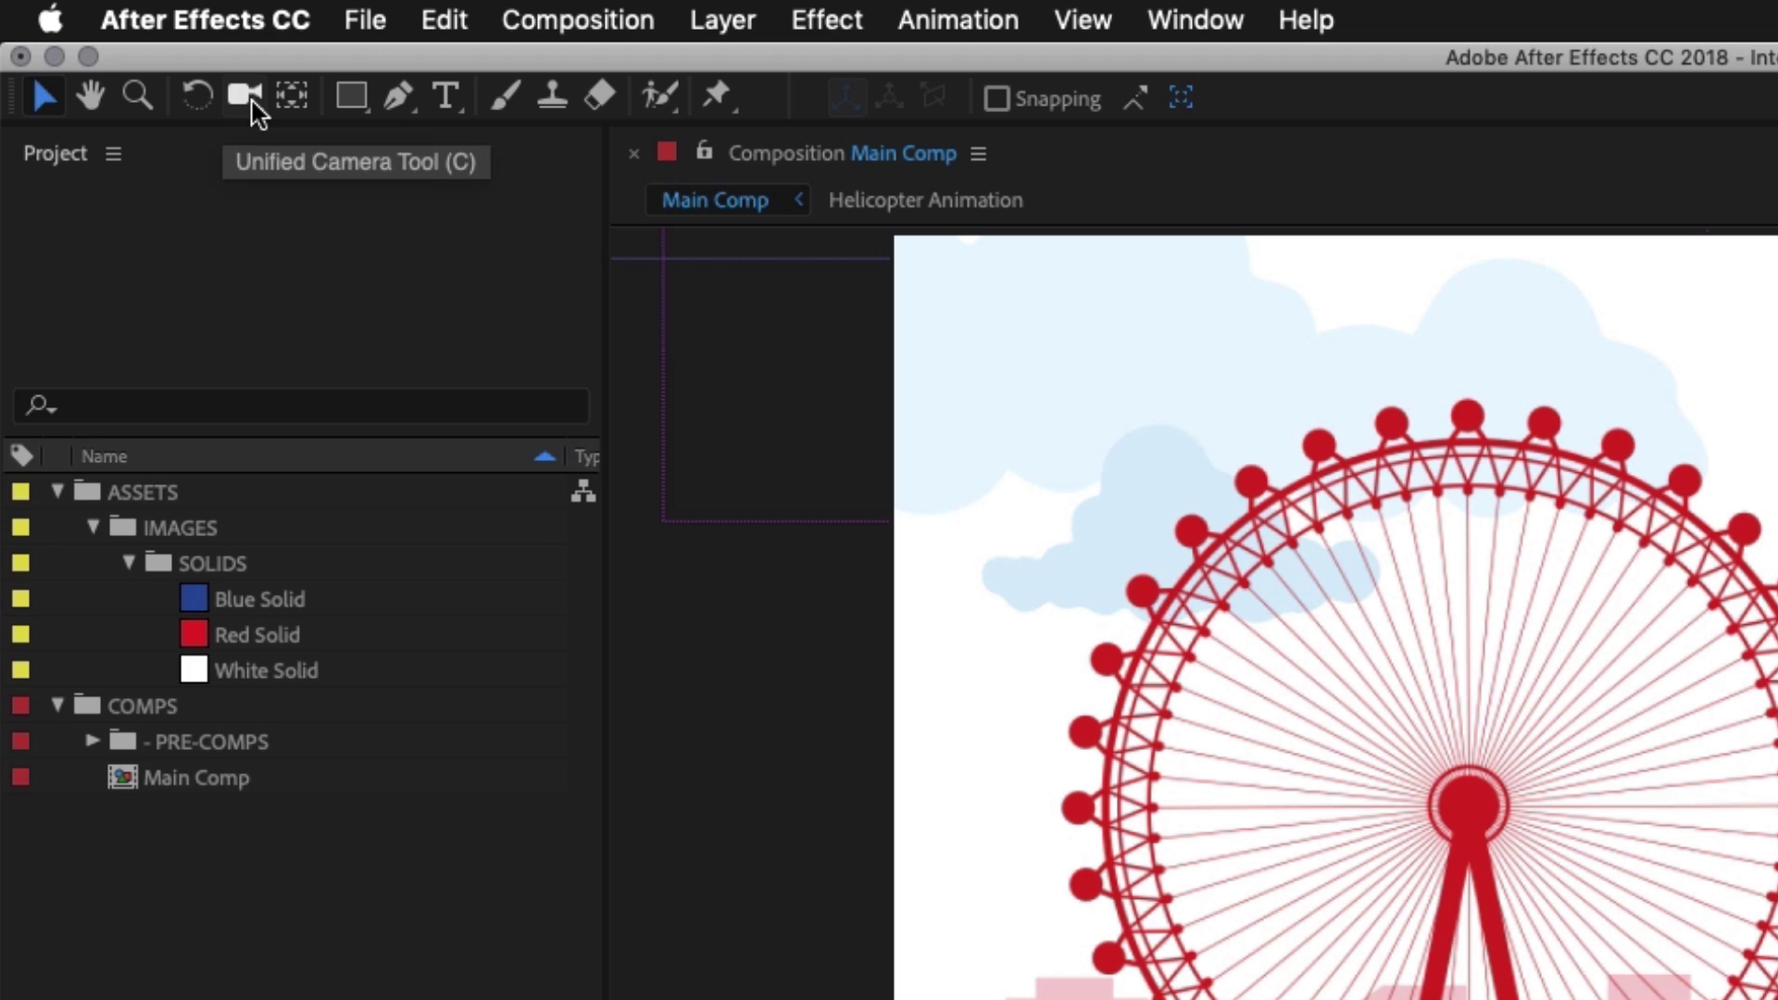
# Step: Switch through the Pen, Type and Brush tools, then browse the Composition menu
pyautogui.click(392, 102)
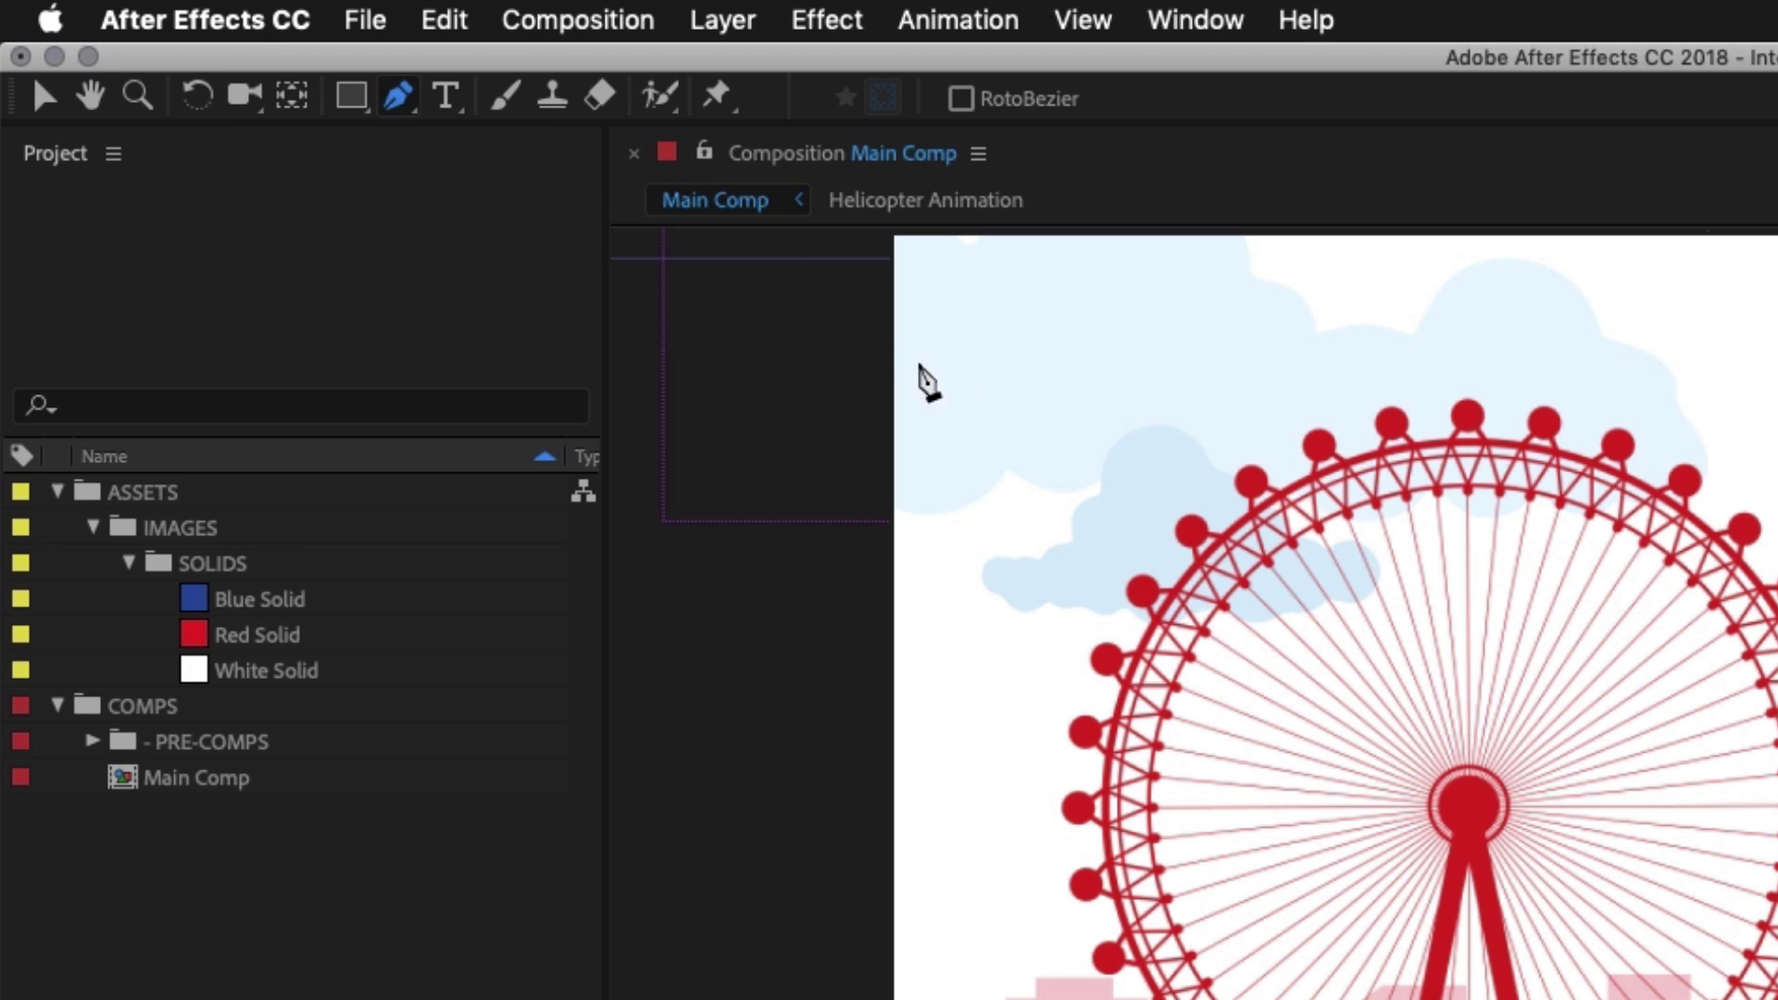
pyautogui.click(450, 102)
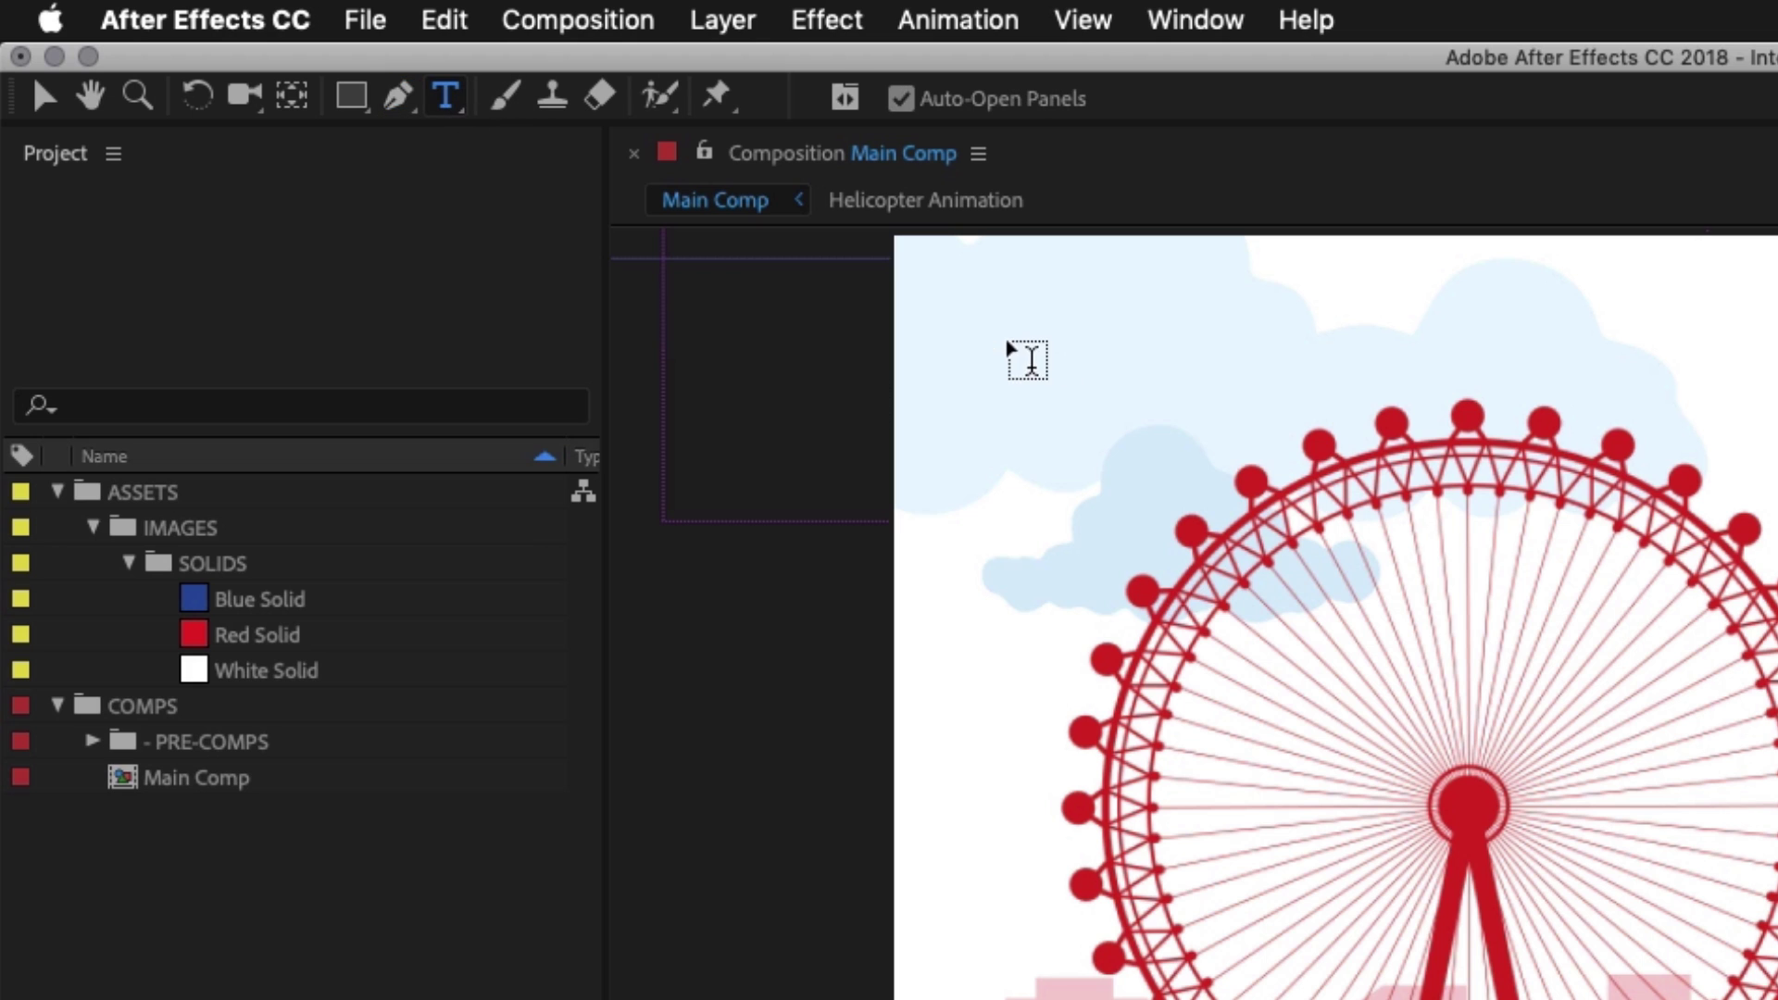
pyautogui.click(506, 99)
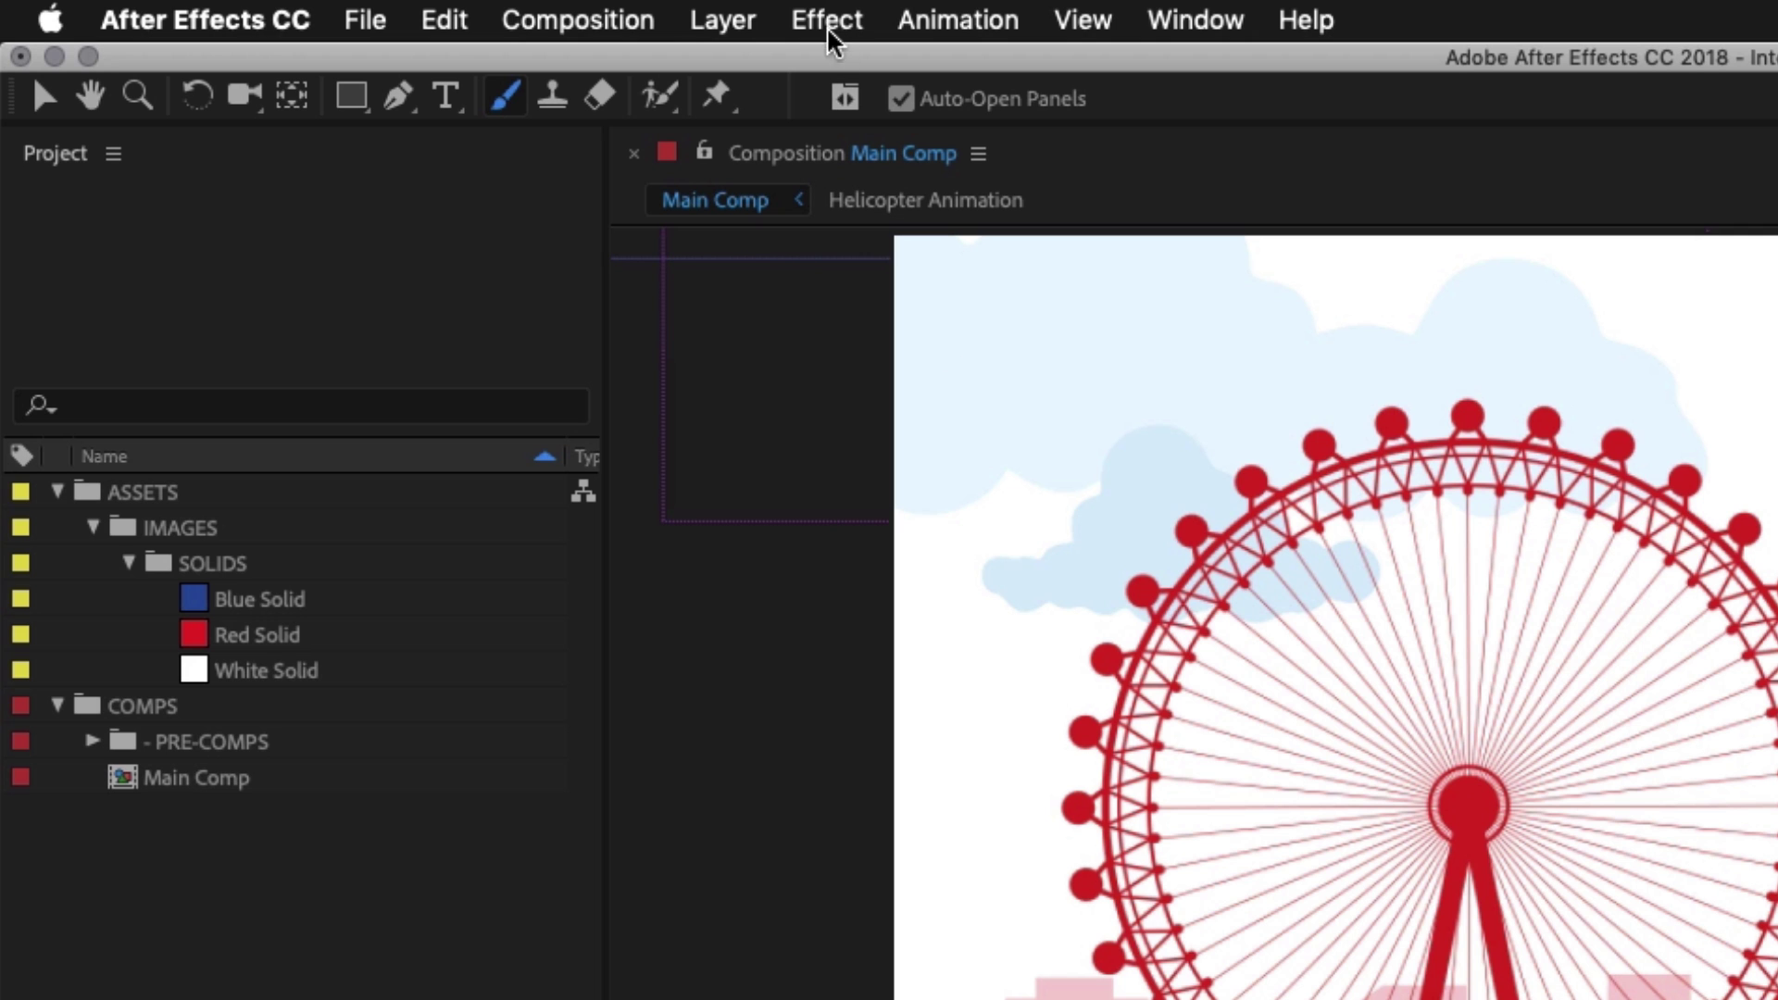
pyautogui.click(577, 20)
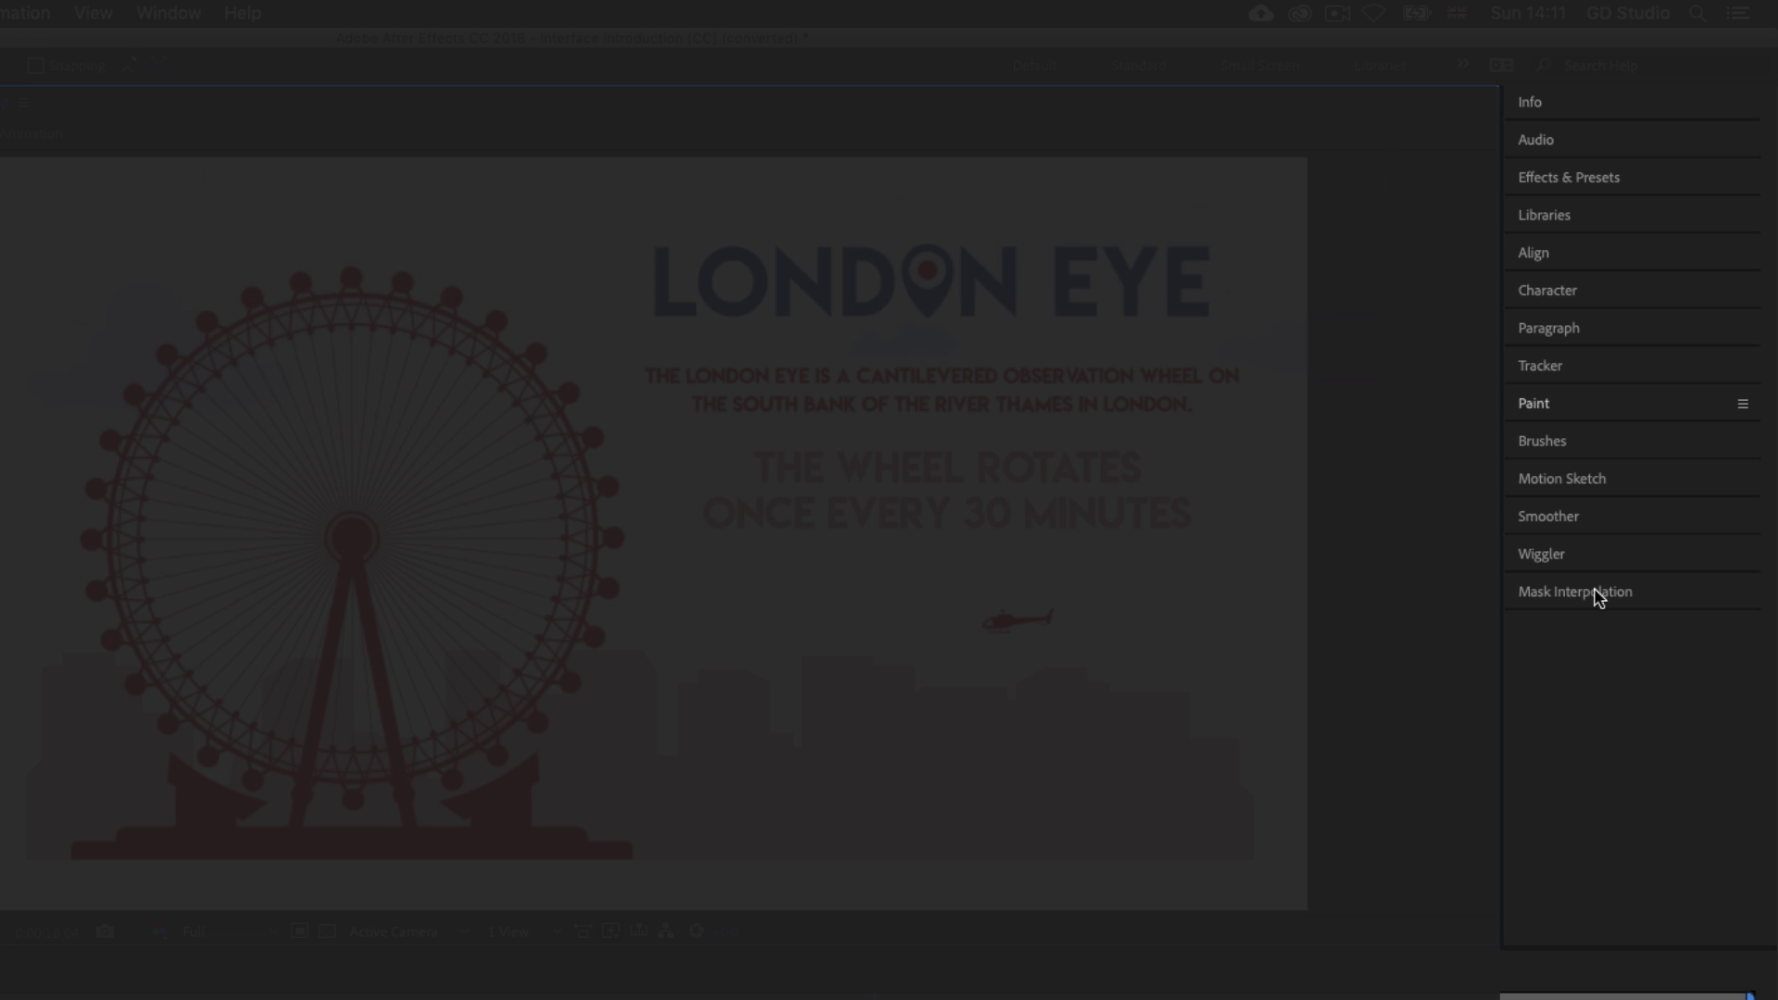
pyautogui.click(1552, 216)
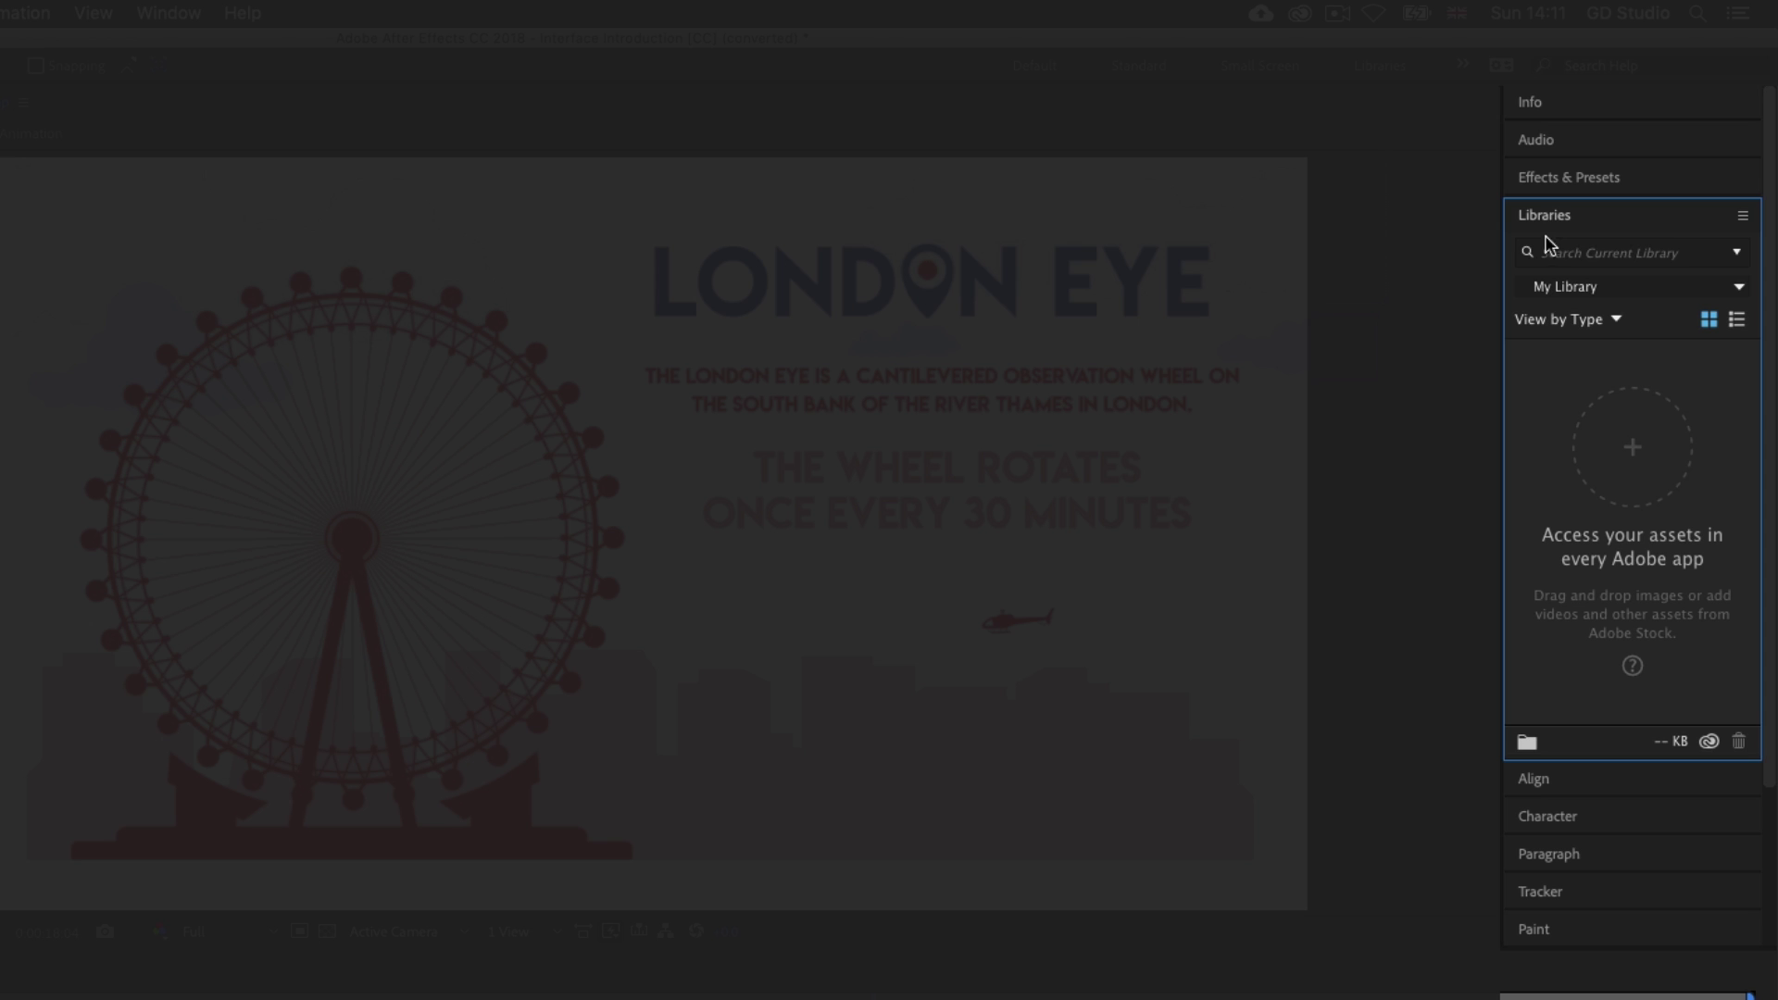
pyautogui.click(1547, 782)
pyautogui.click(1556, 468)
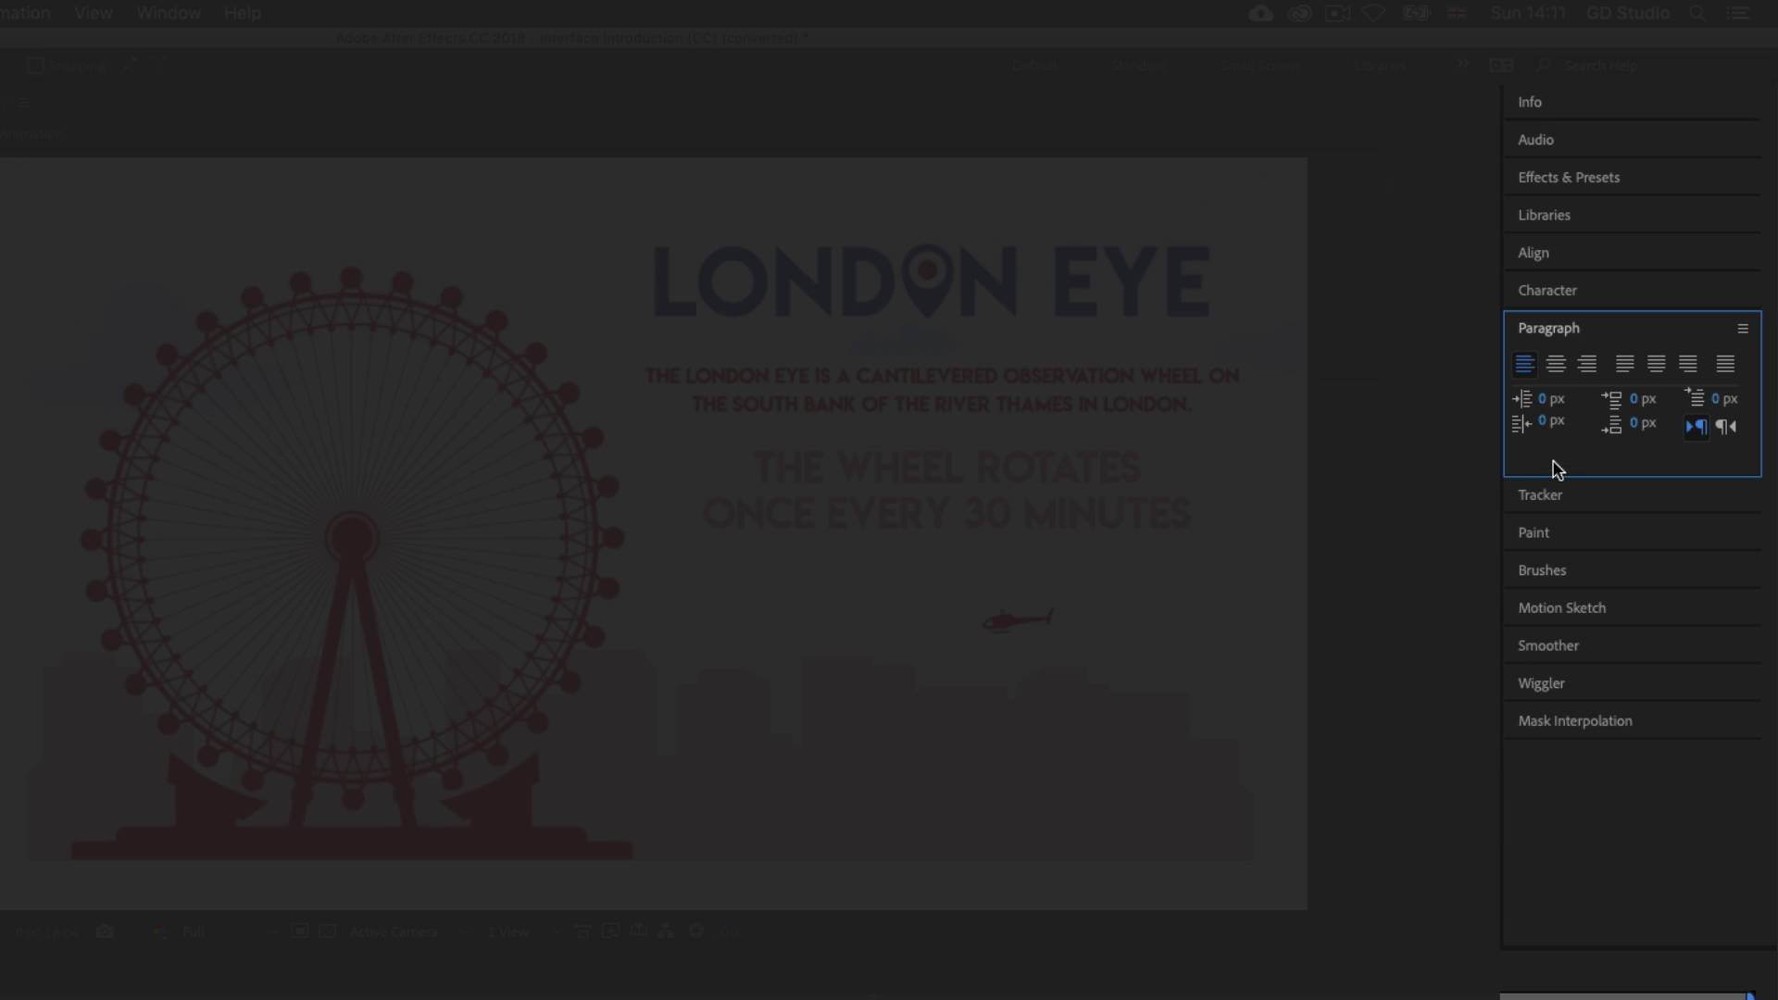
pyautogui.click(1560, 177)
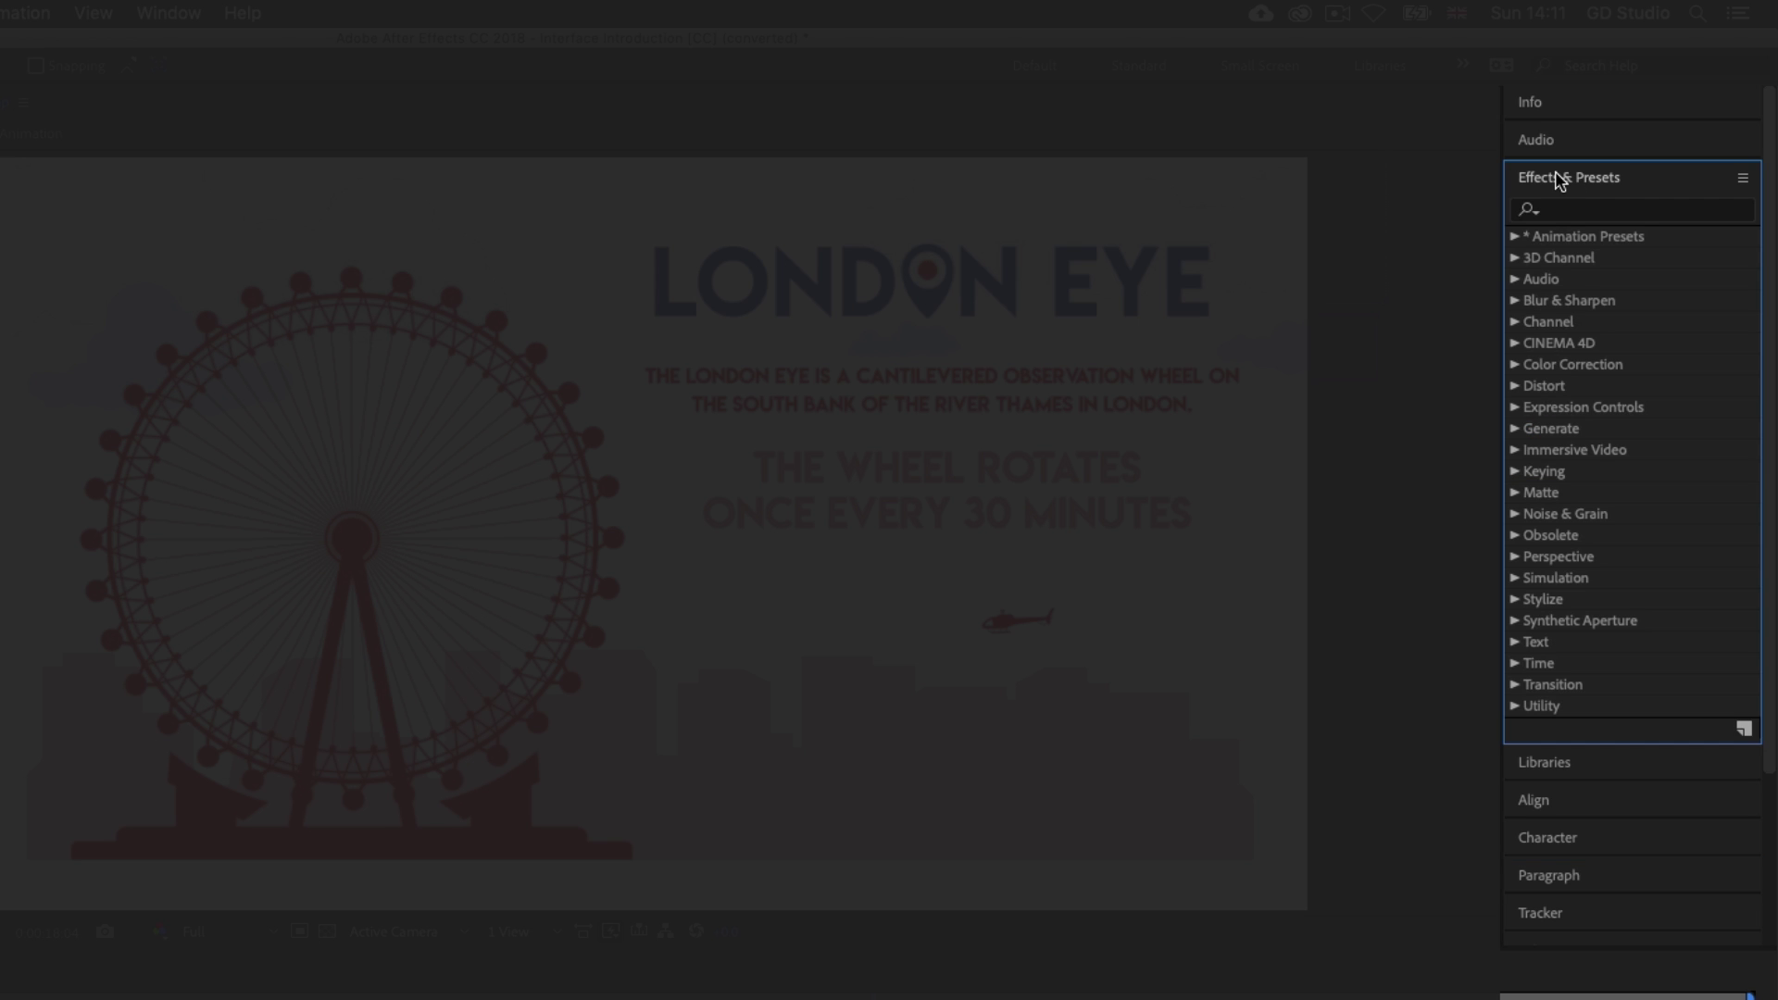
pyautogui.click(1560, 179)
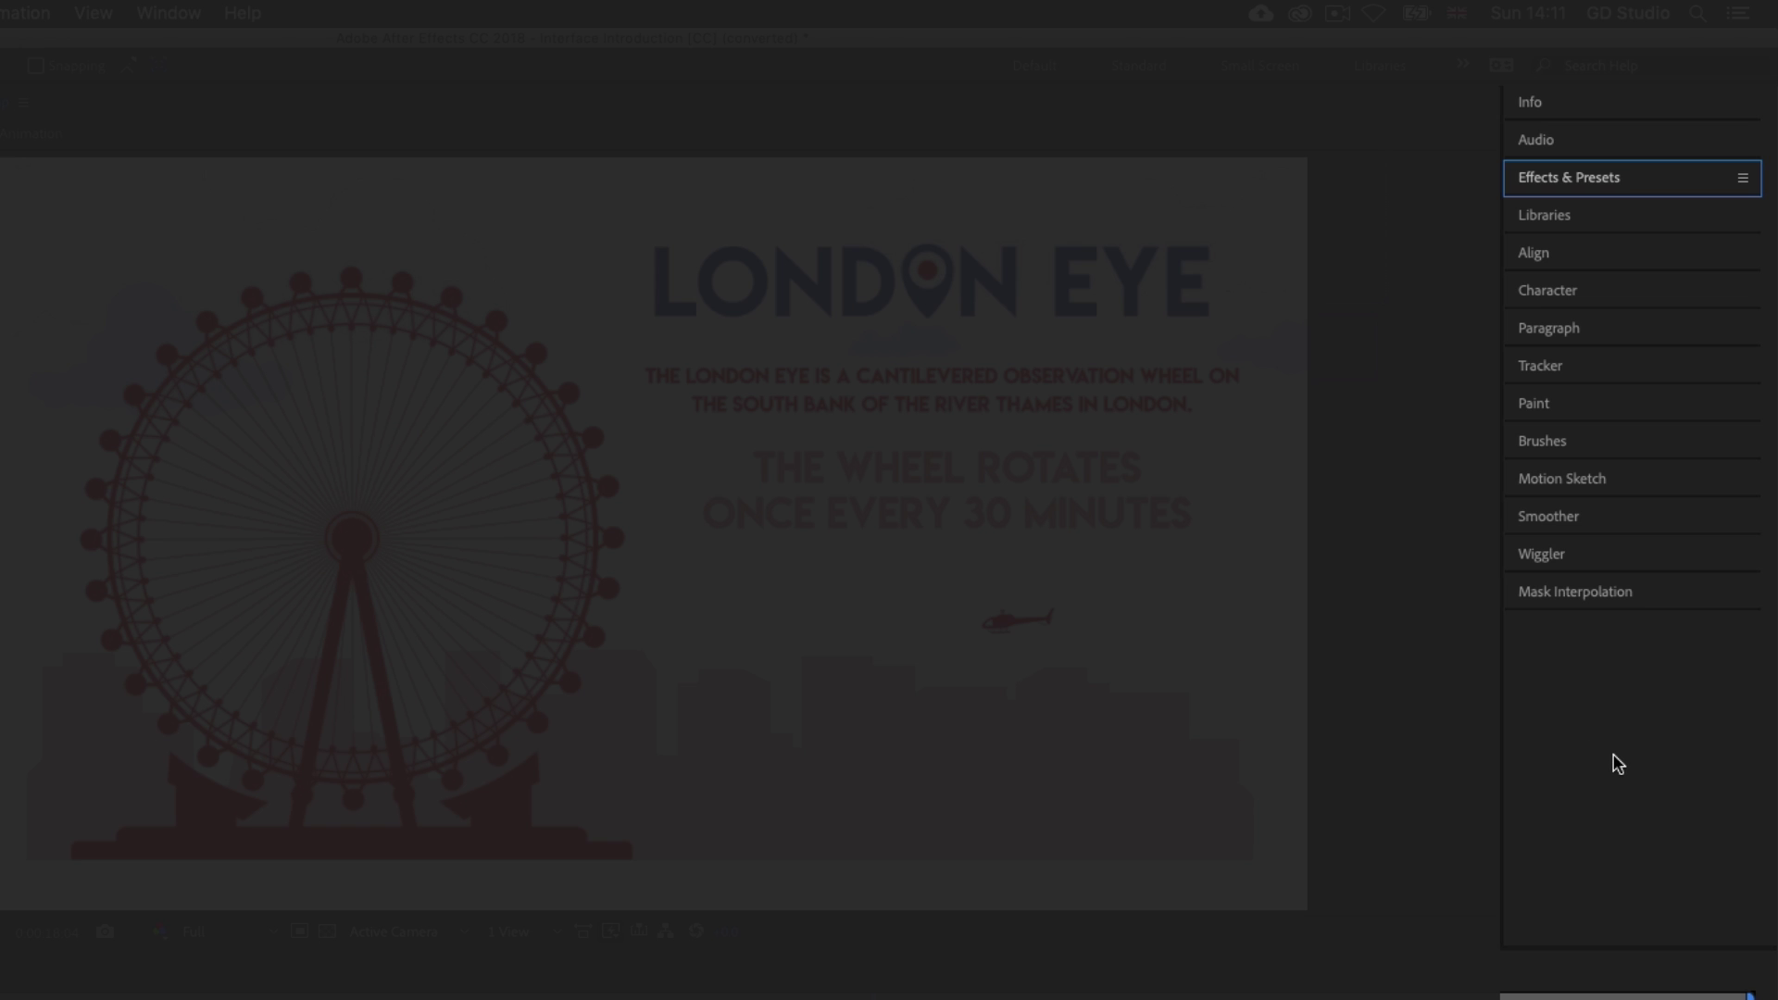
pyautogui.click(1537, 253)
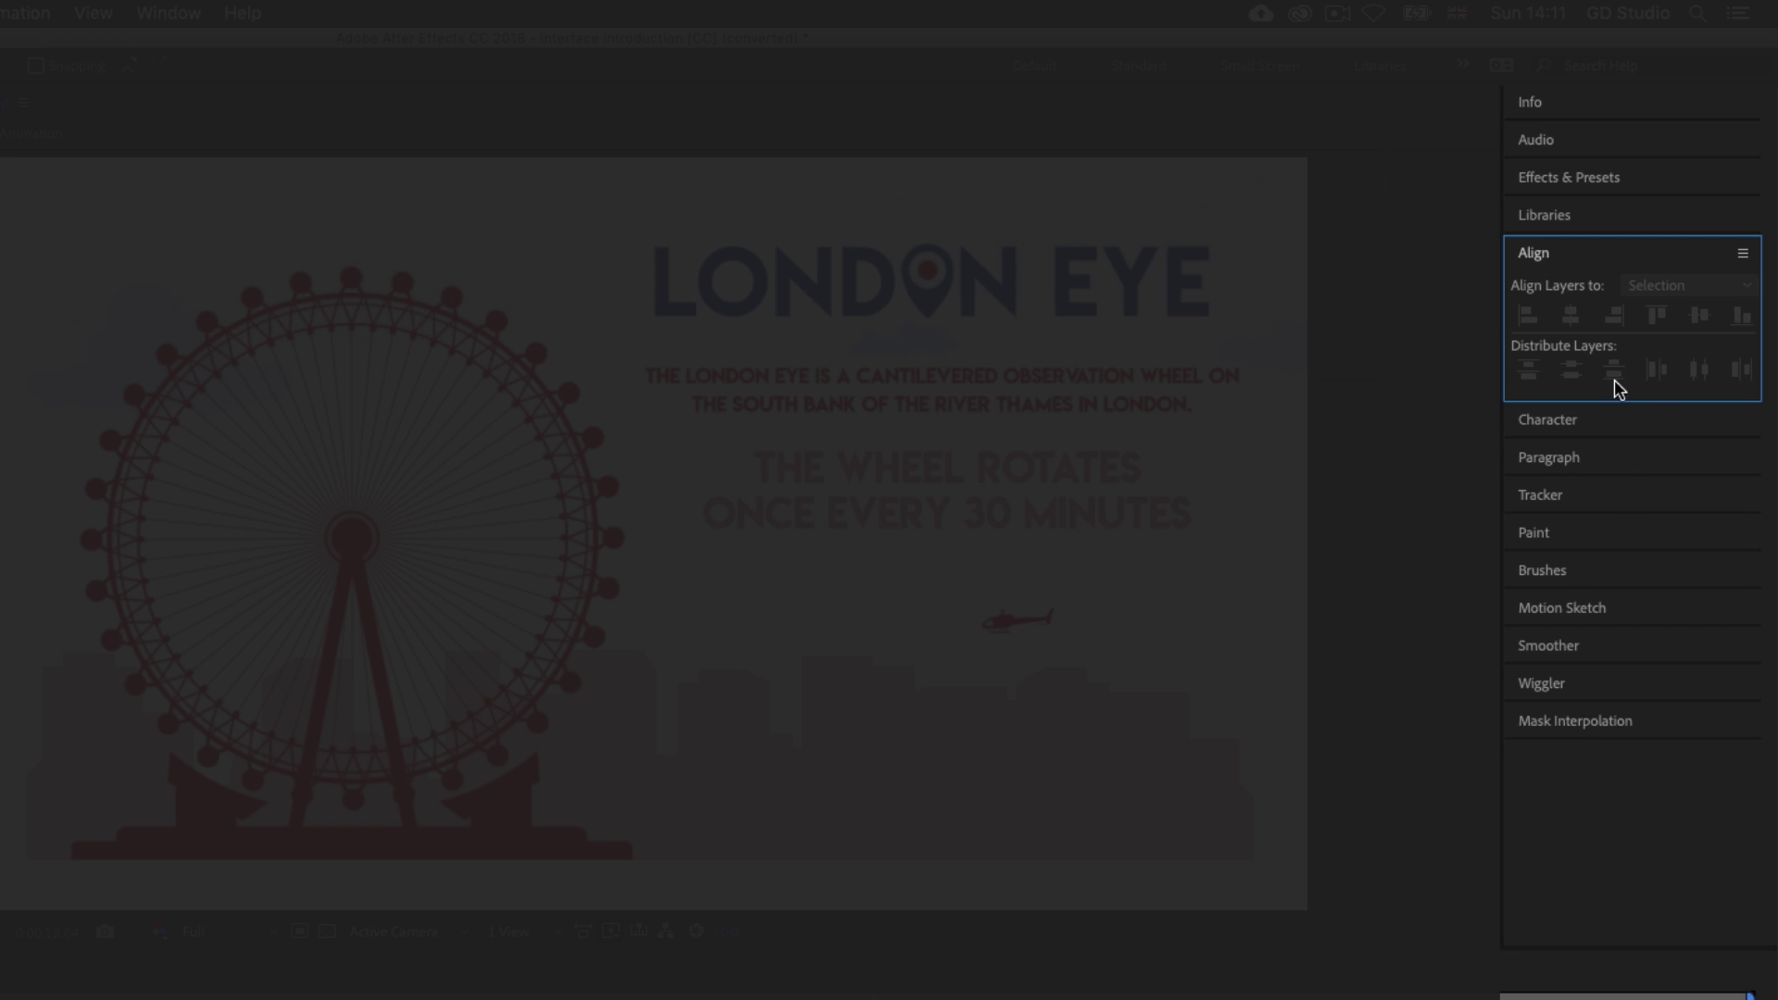
pyautogui.click(1580, 426)
pyautogui.click(1571, 613)
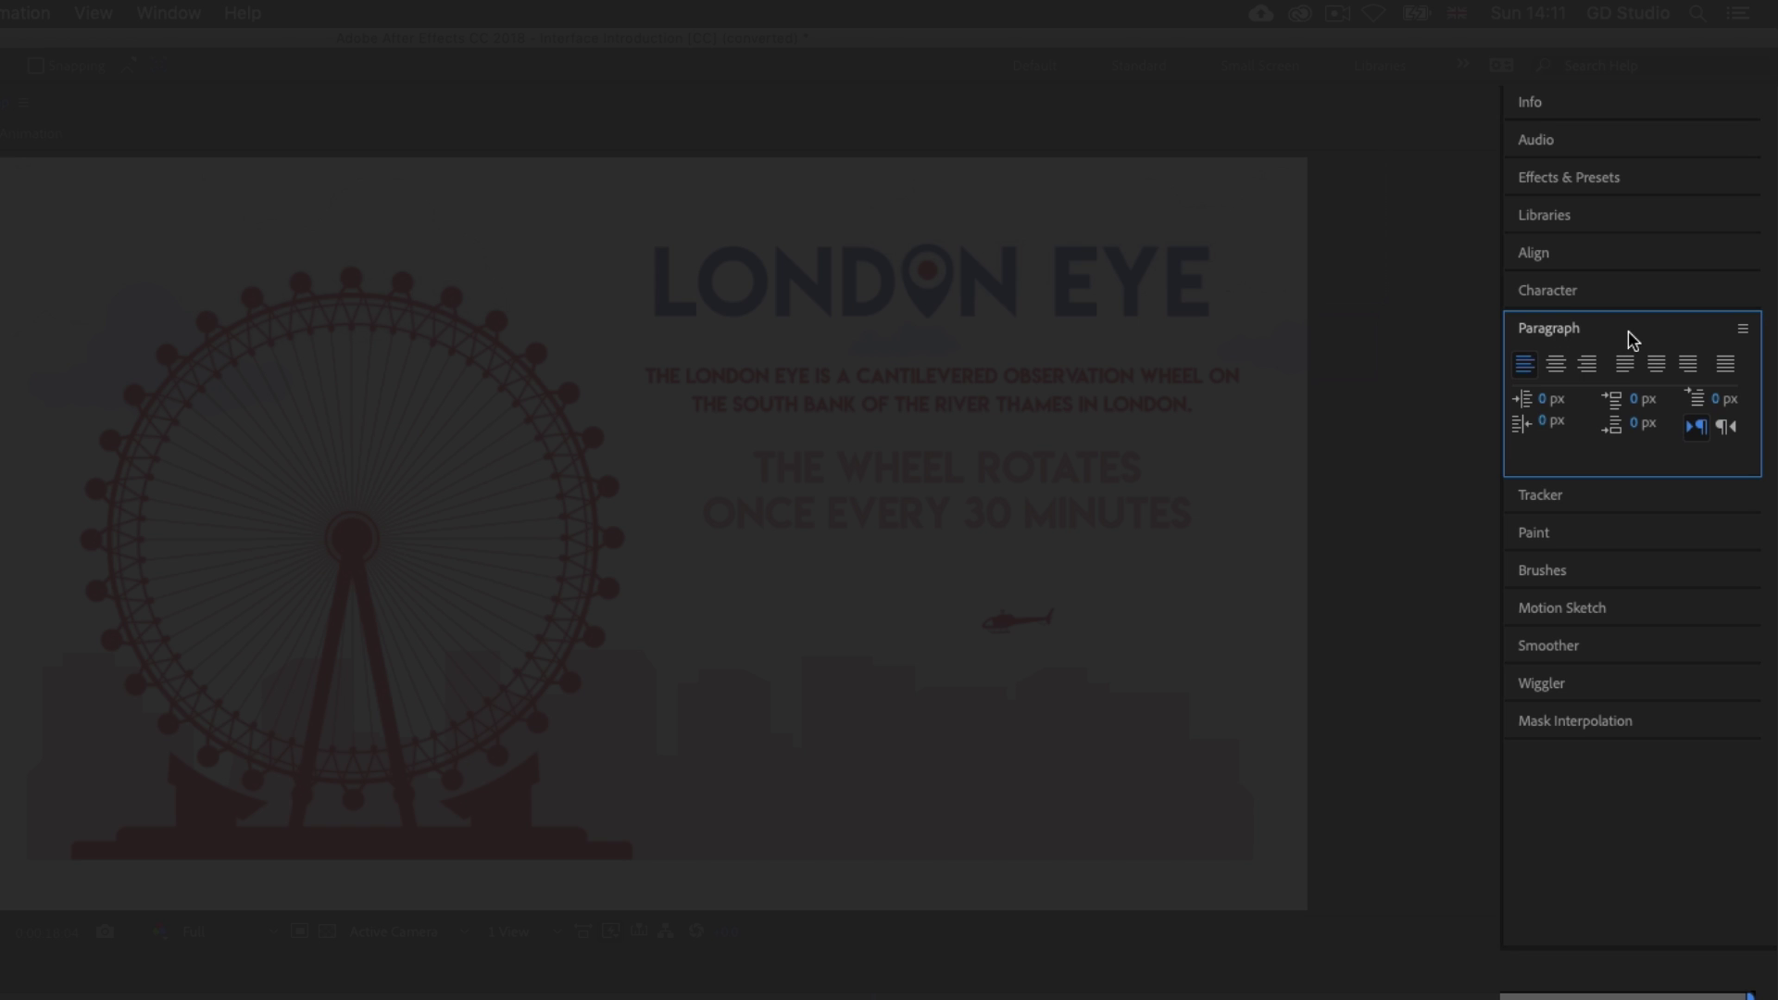
pyautogui.click(1574, 181)
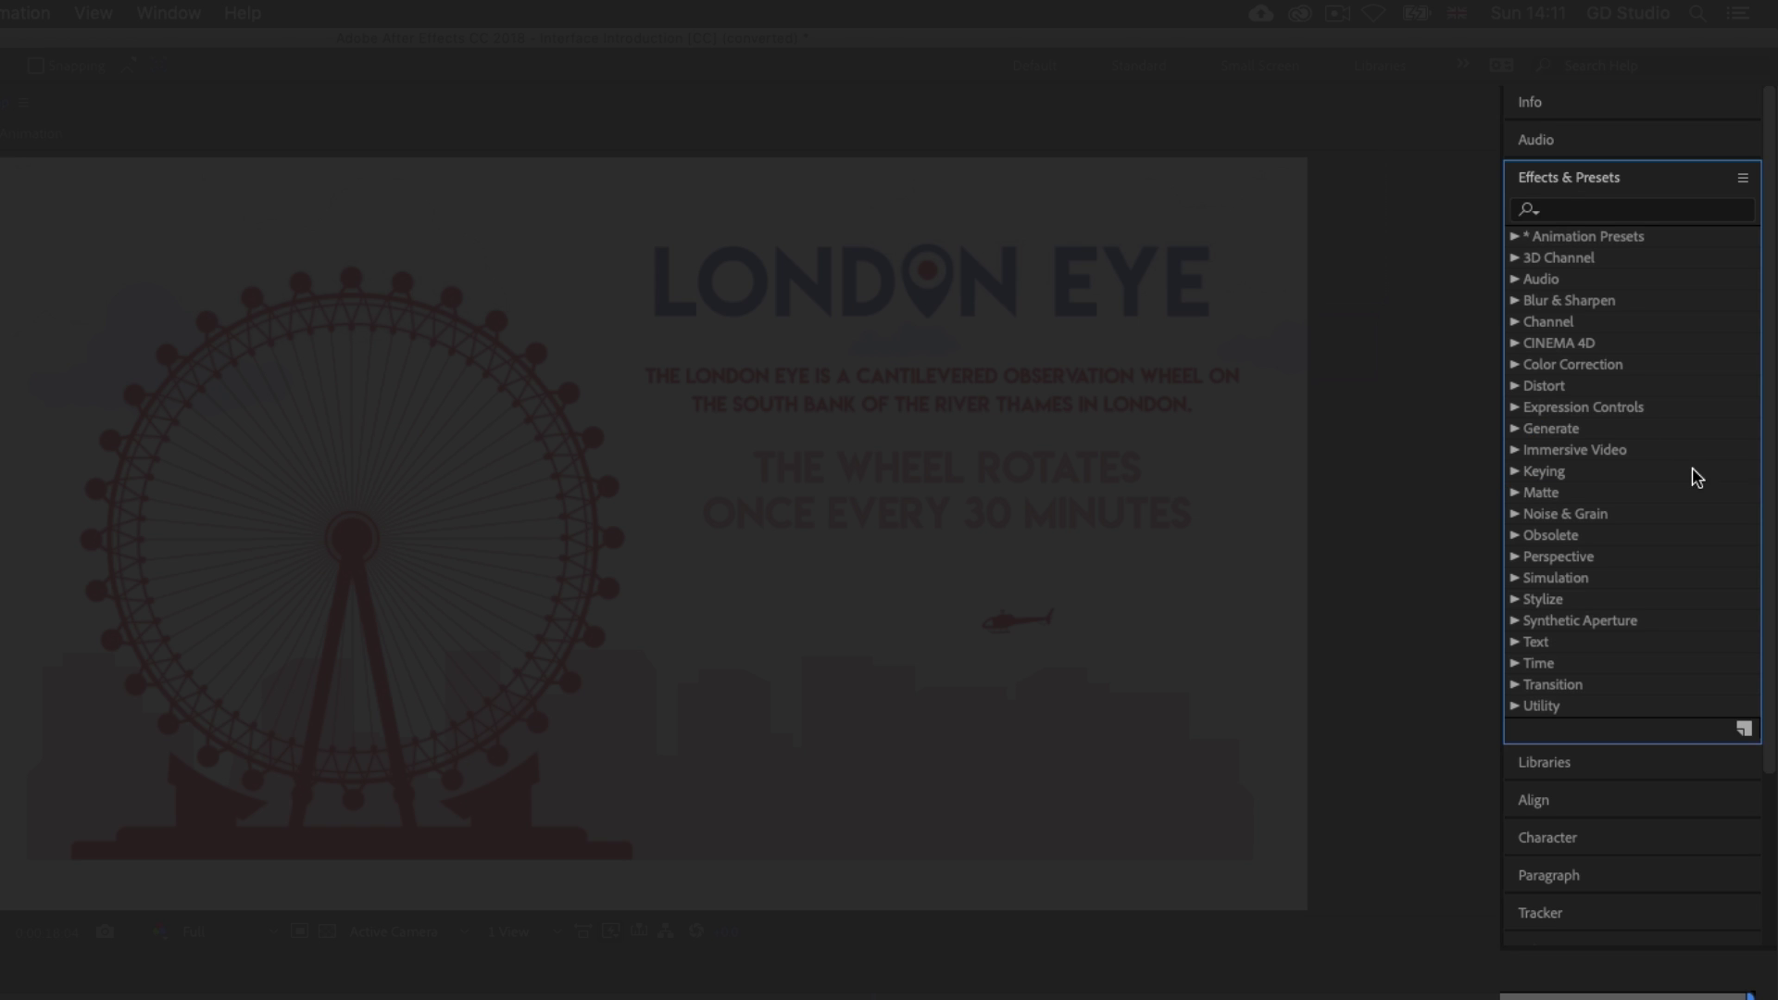
pyautogui.scroll(-3, 1616, 388)
pyautogui.scroll(3, 1615, 389)
pyautogui.click(1577, 178)
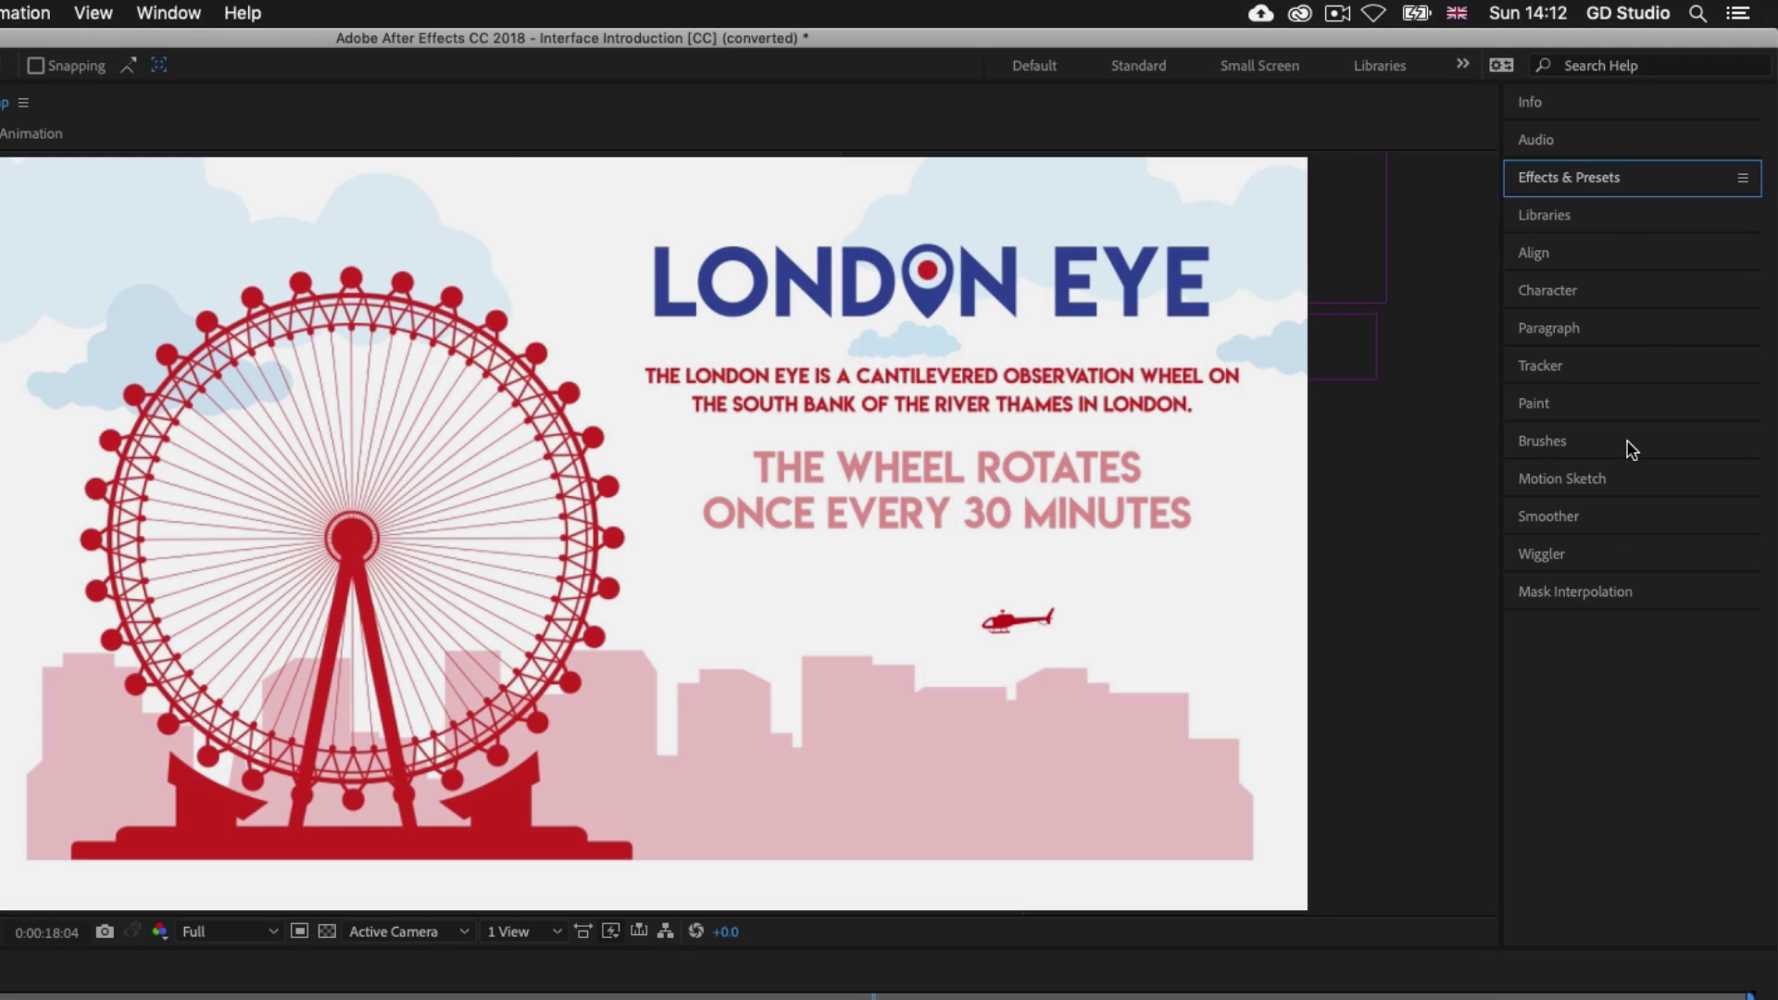
# Step: Select the description text layer and change the workspace to Standard via the Window menu
pyautogui.click(959, 381)
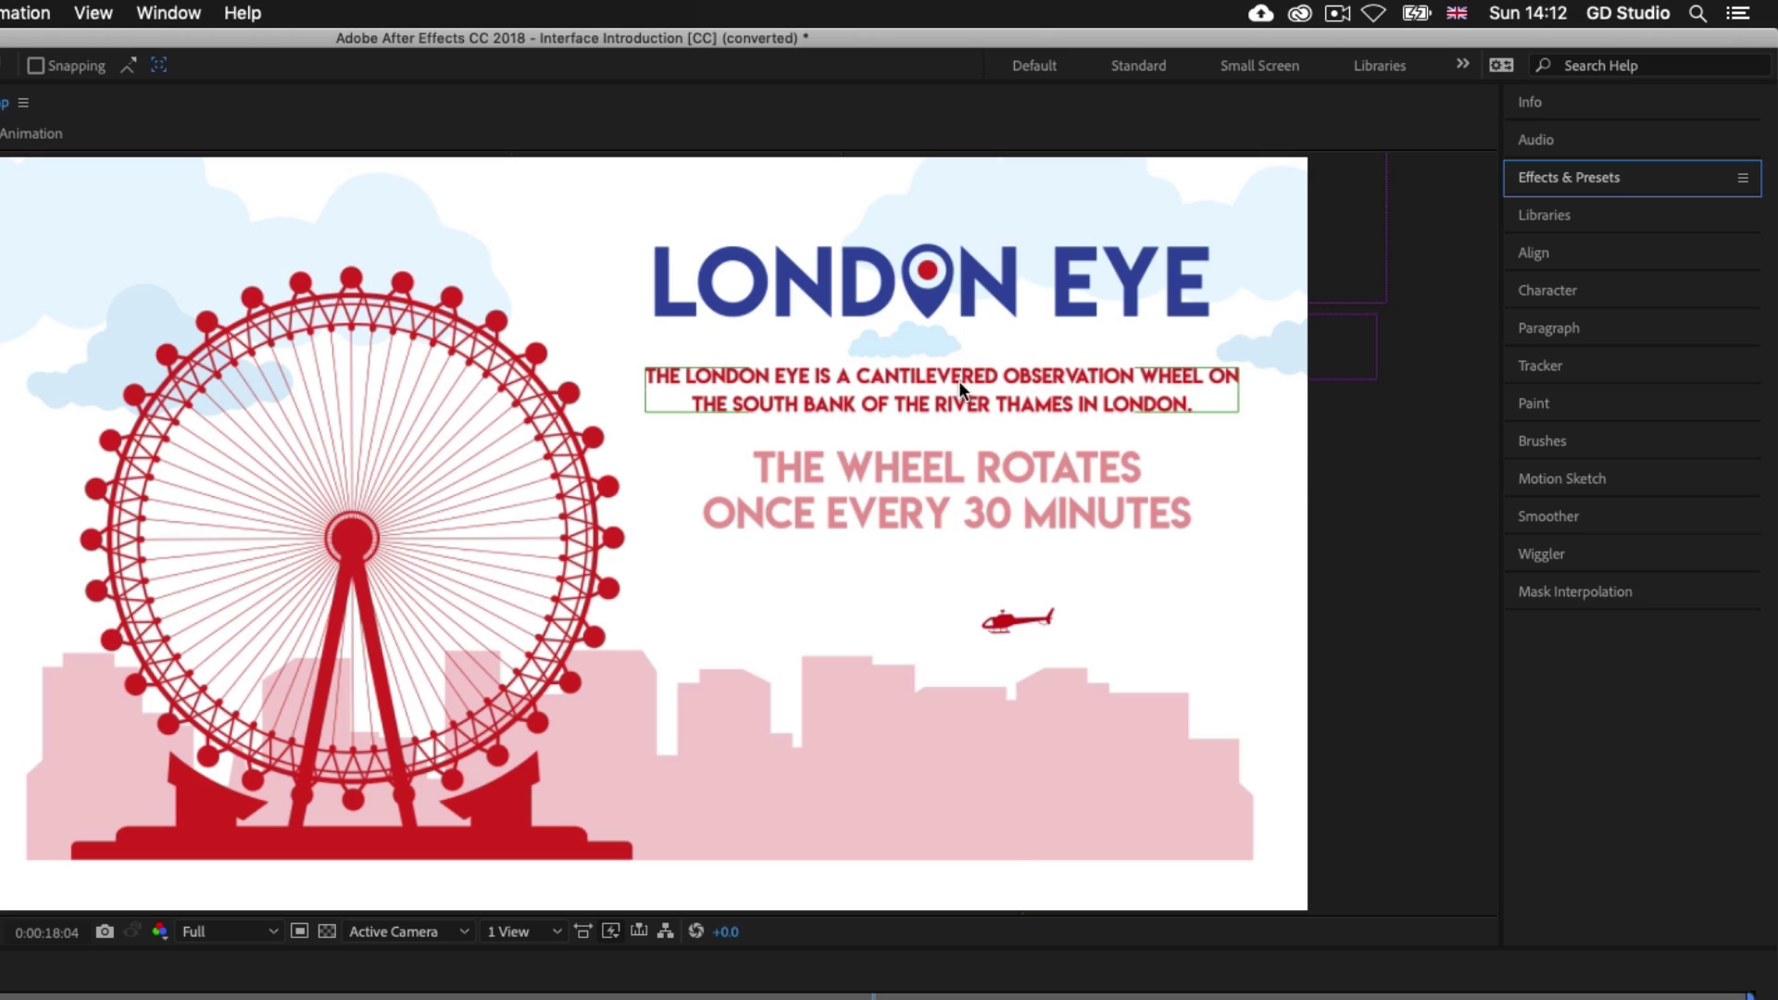
pyautogui.click(167, 12)
pyautogui.moveTo(487, 46)
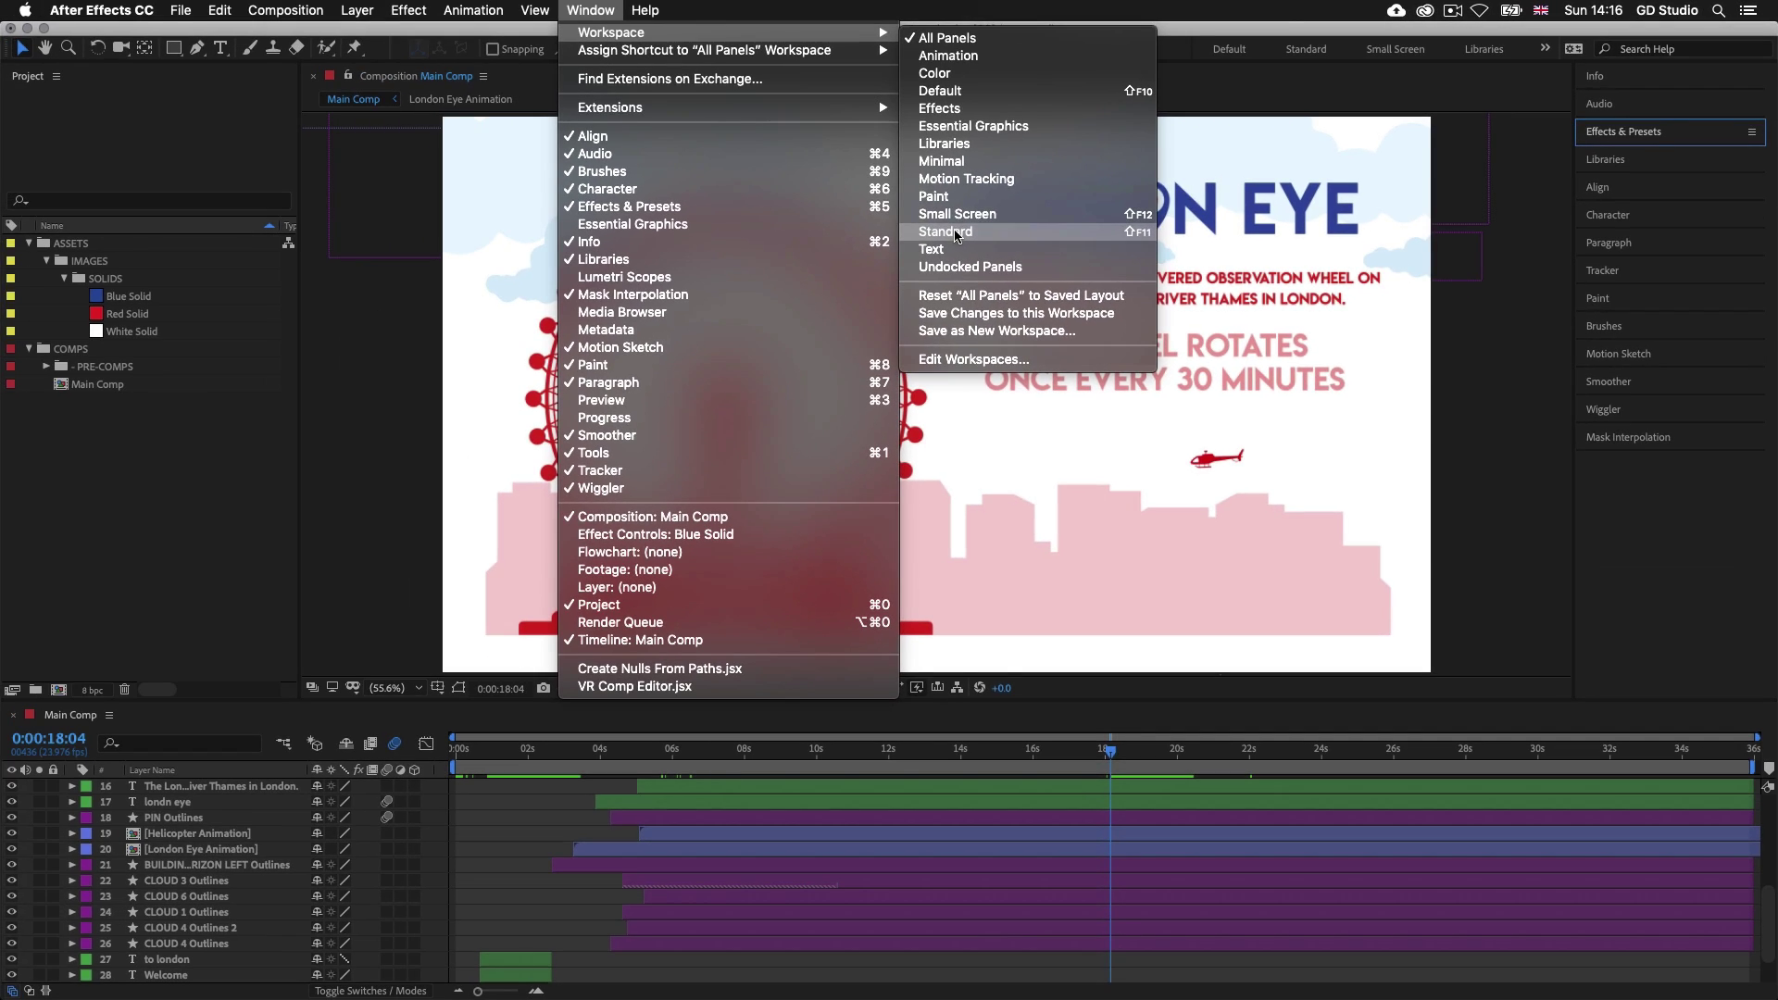
pyautogui.click(662, 315)
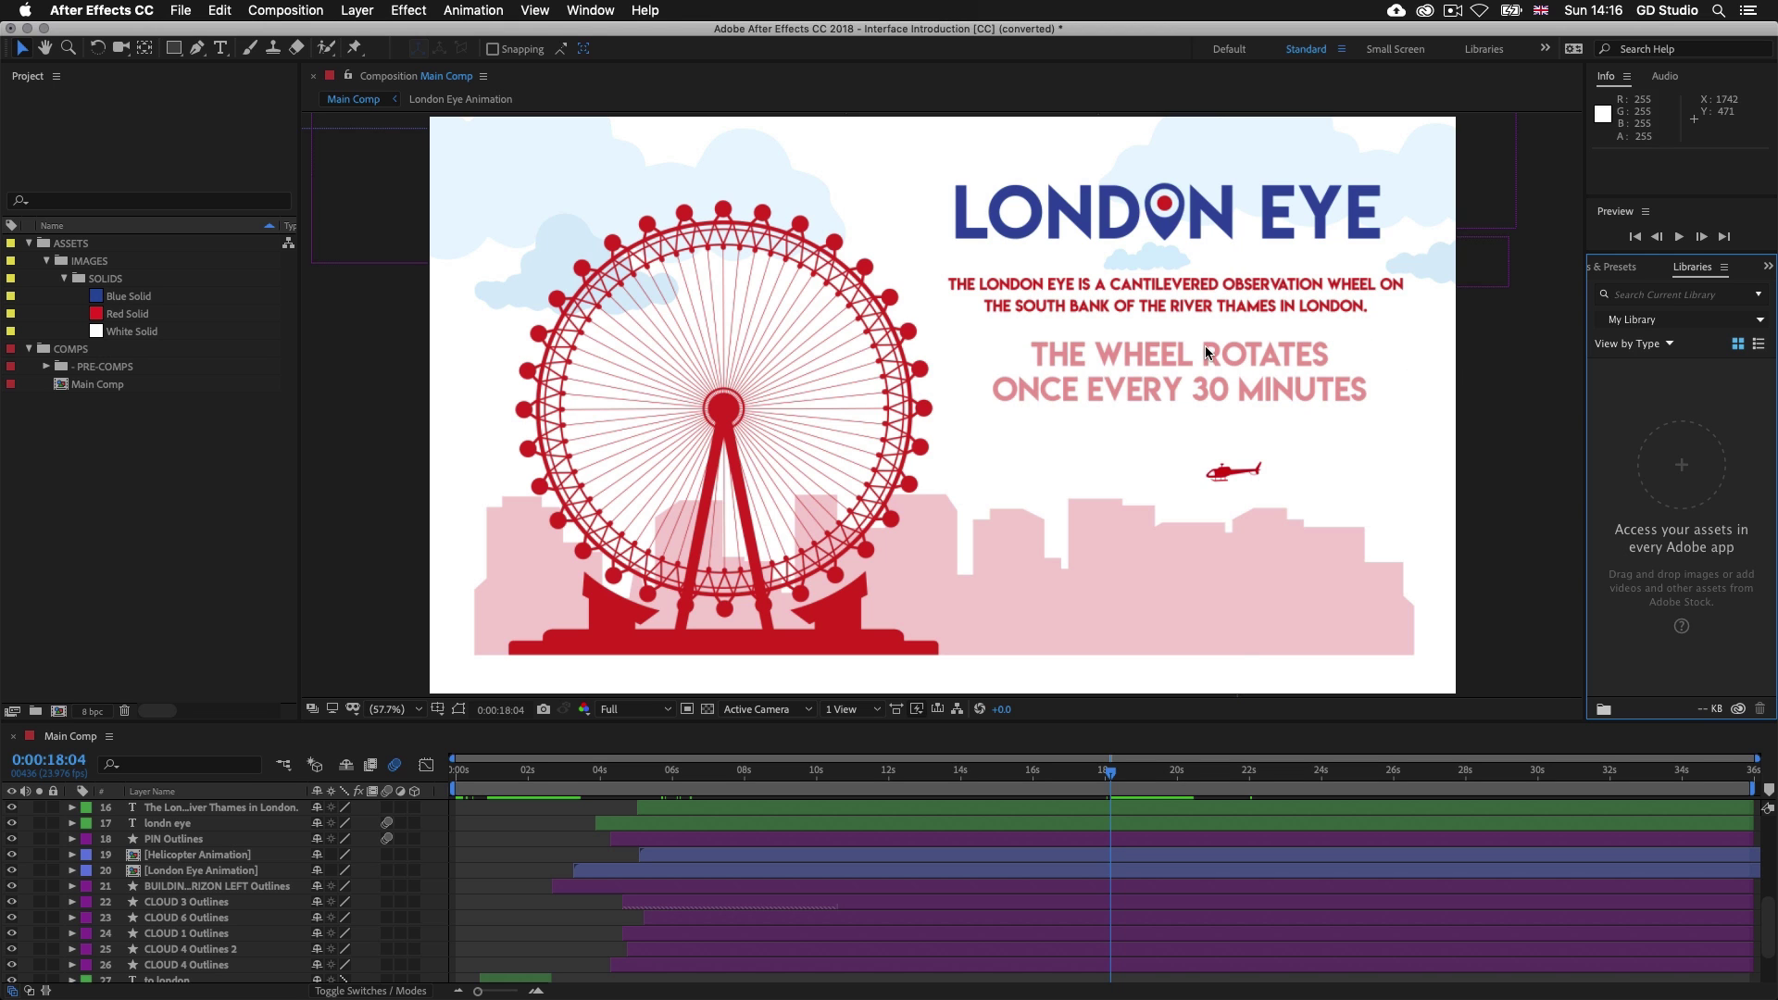
pyautogui.click(592, 11)
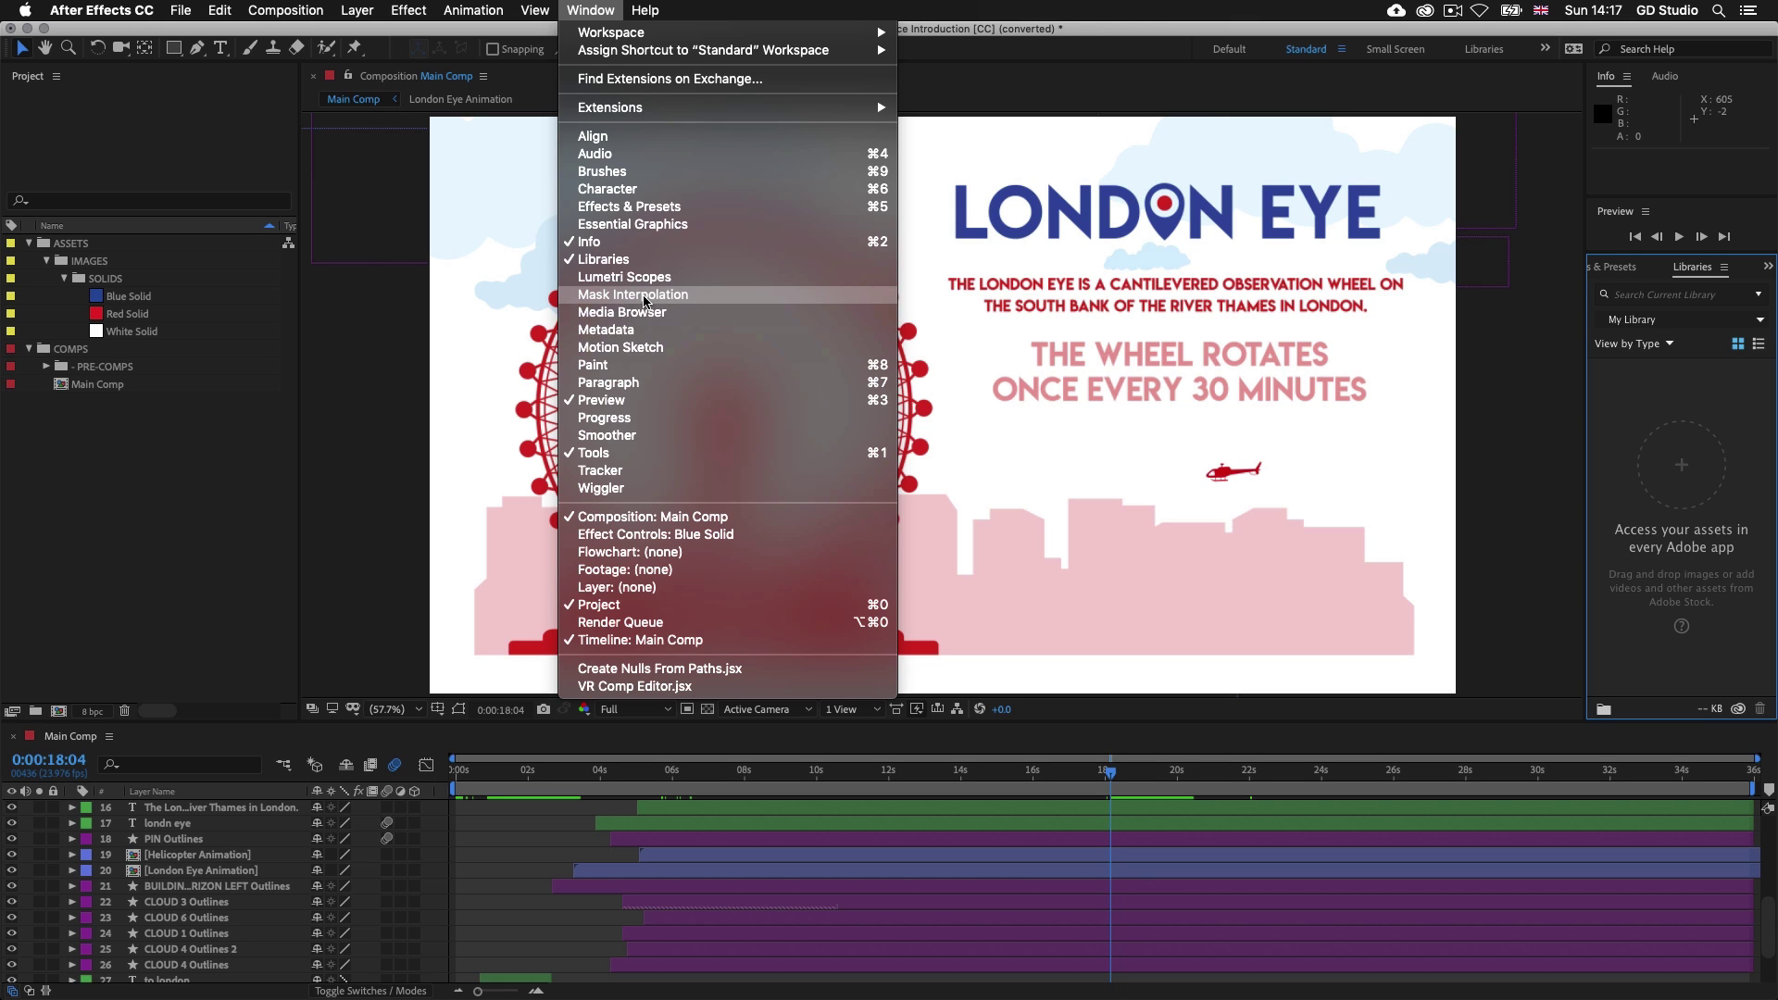
# Step: Toggle the Character panel on, off and on again, then add the Paint panel
pyautogui.click(604, 193)
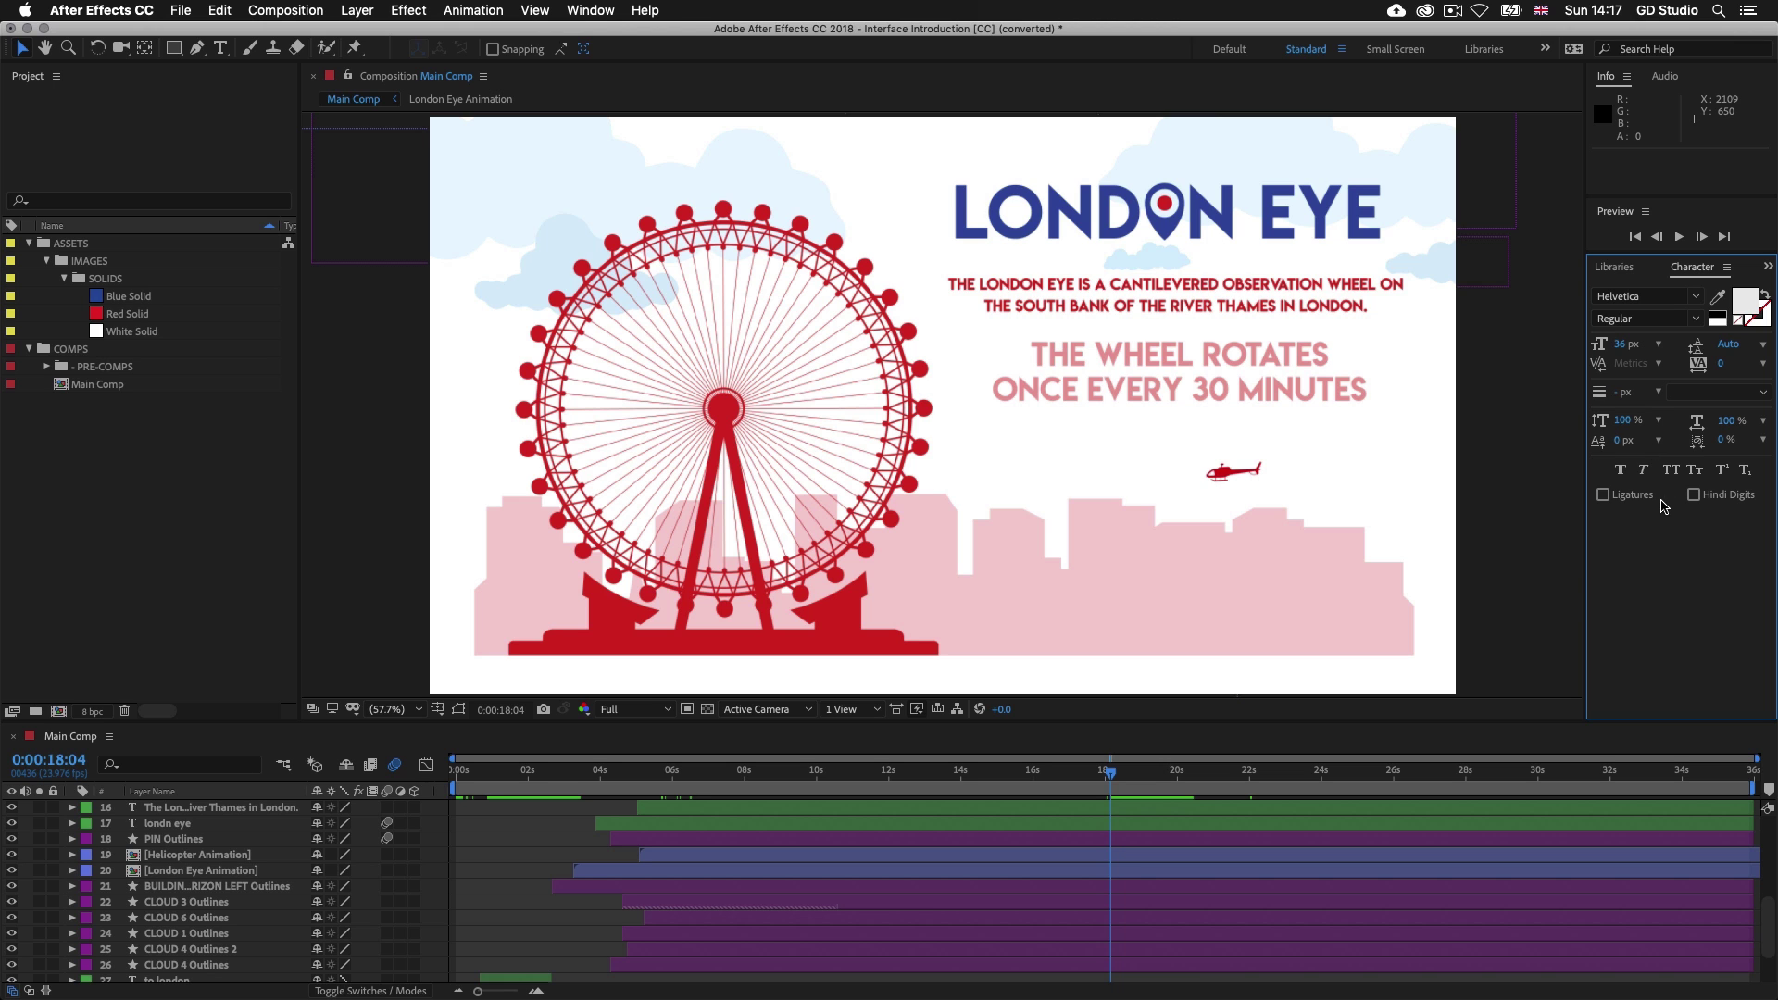
pyautogui.click(597, 12)
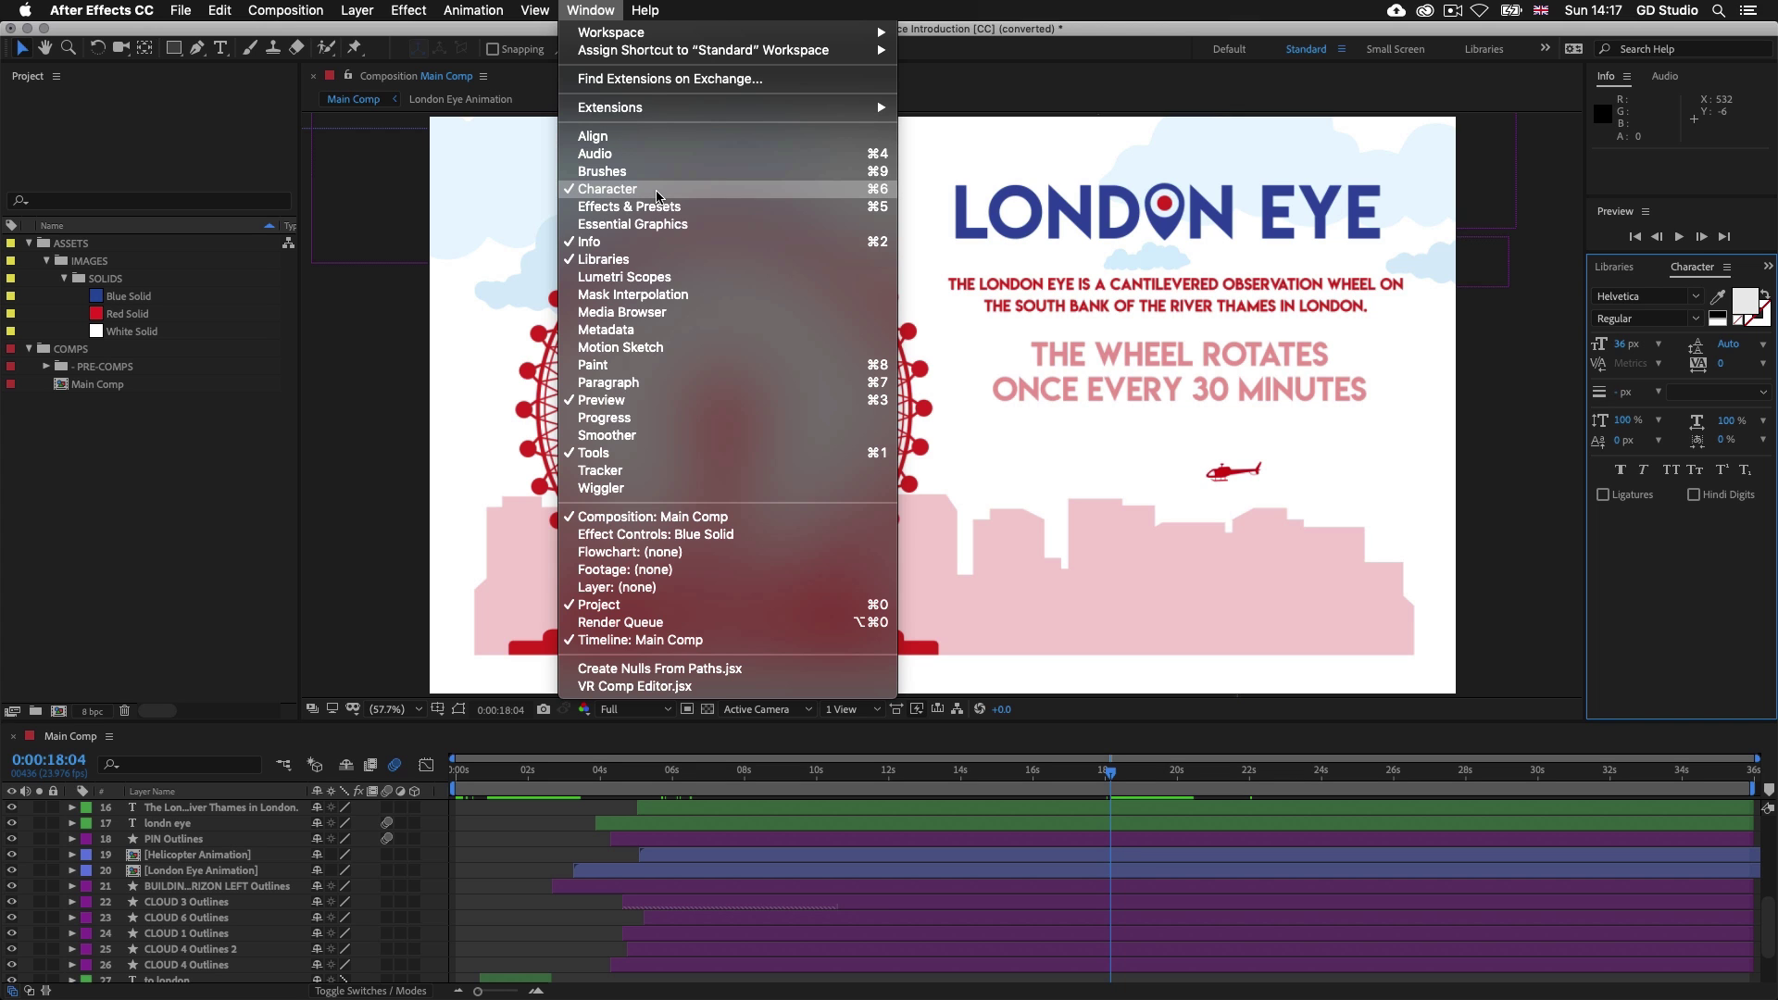
pyautogui.click(607, 190)
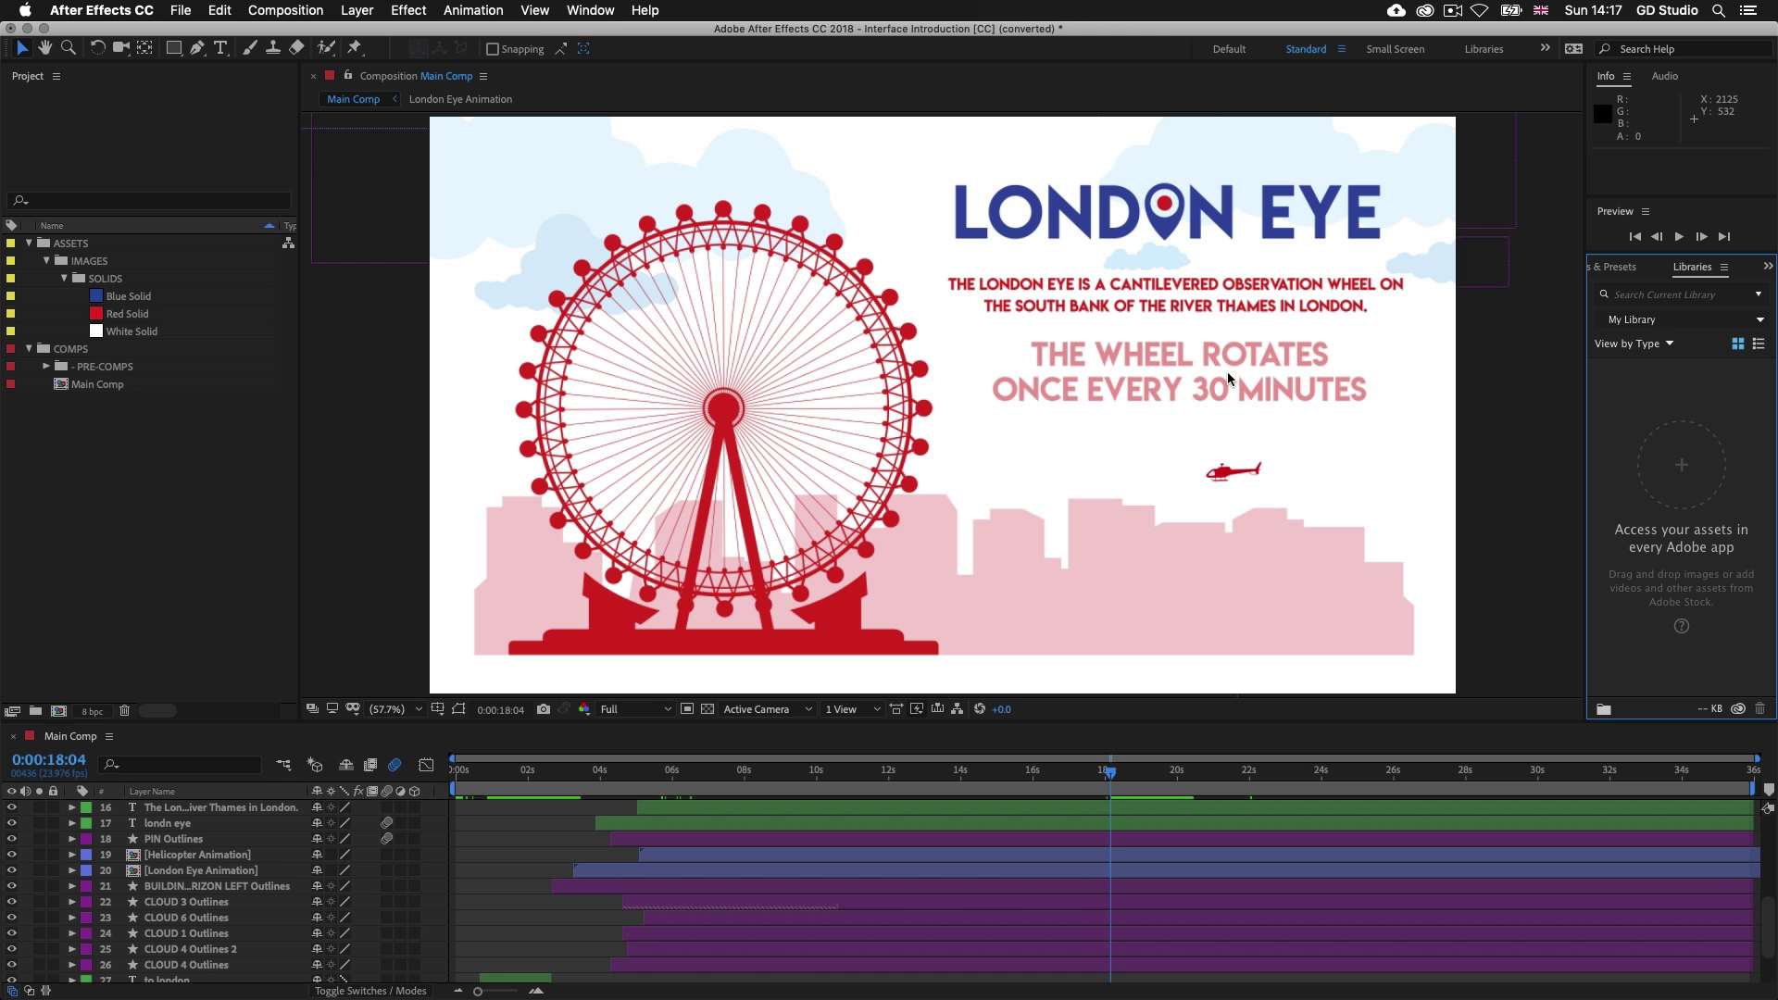
pyautogui.click(586, 12)
pyautogui.click(631, 191)
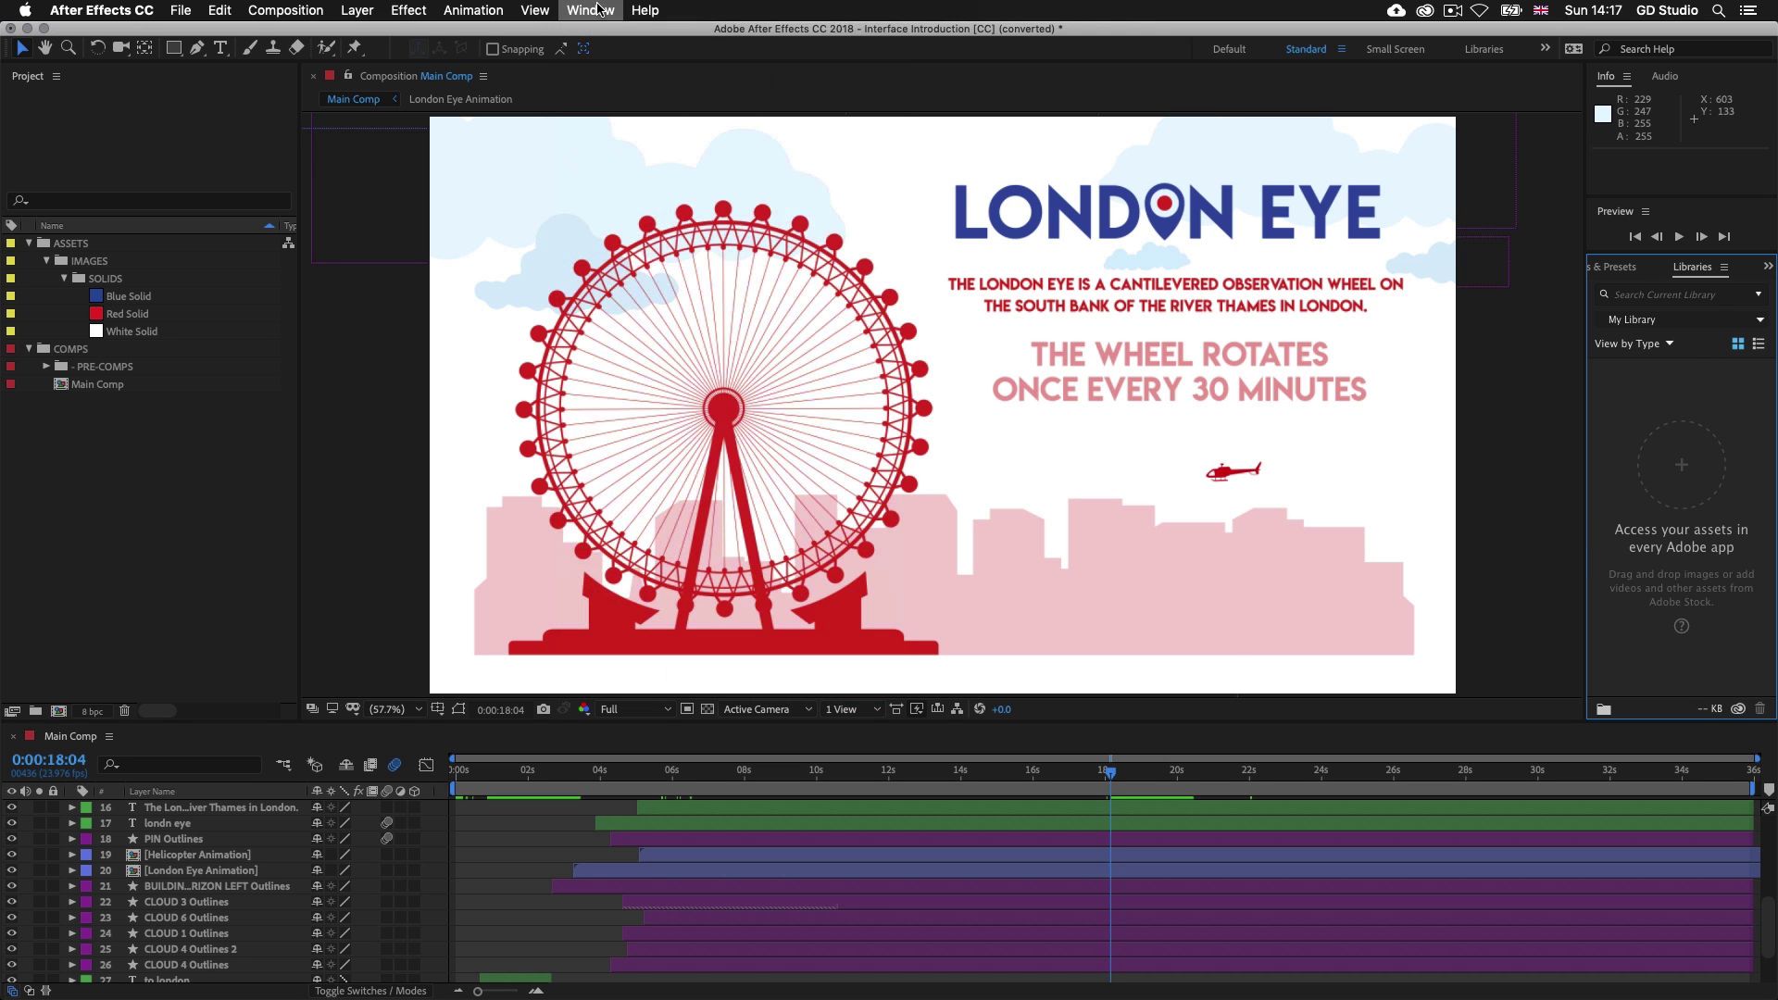
pyautogui.click(590, 11)
pyautogui.click(663, 366)
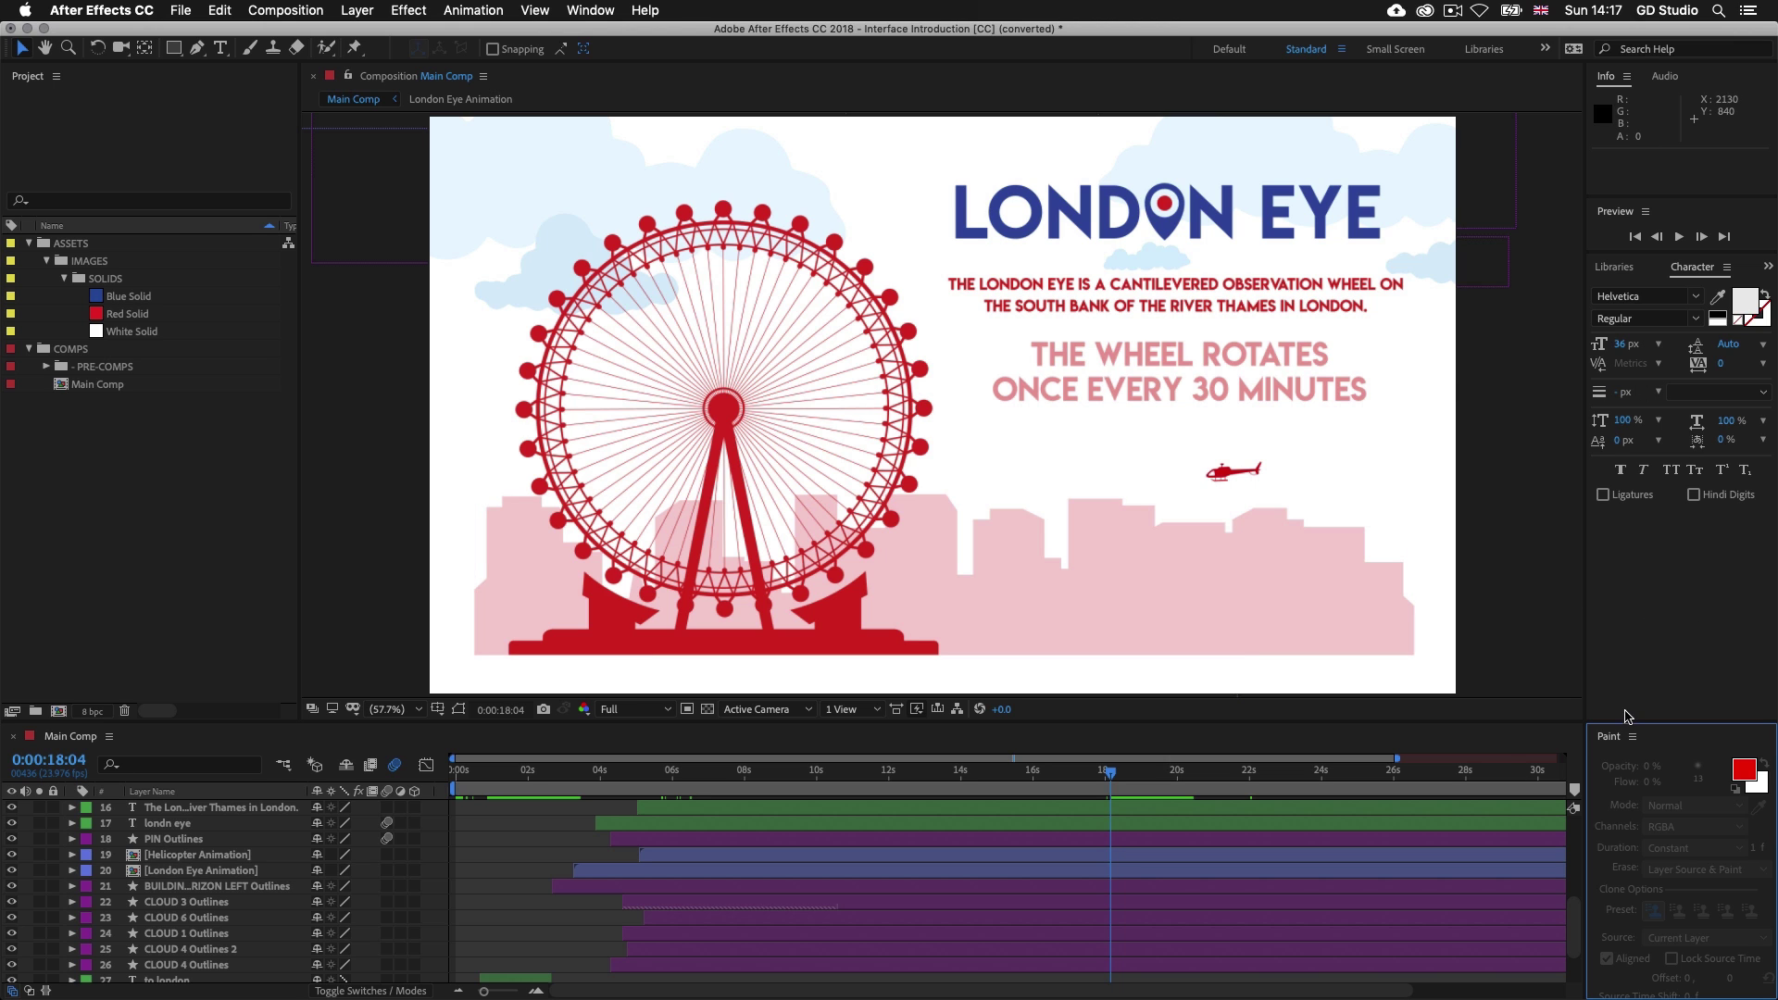
# Step: Save the current layout as a new workspace named 'GD workspace'
pyautogui.click(574, 9)
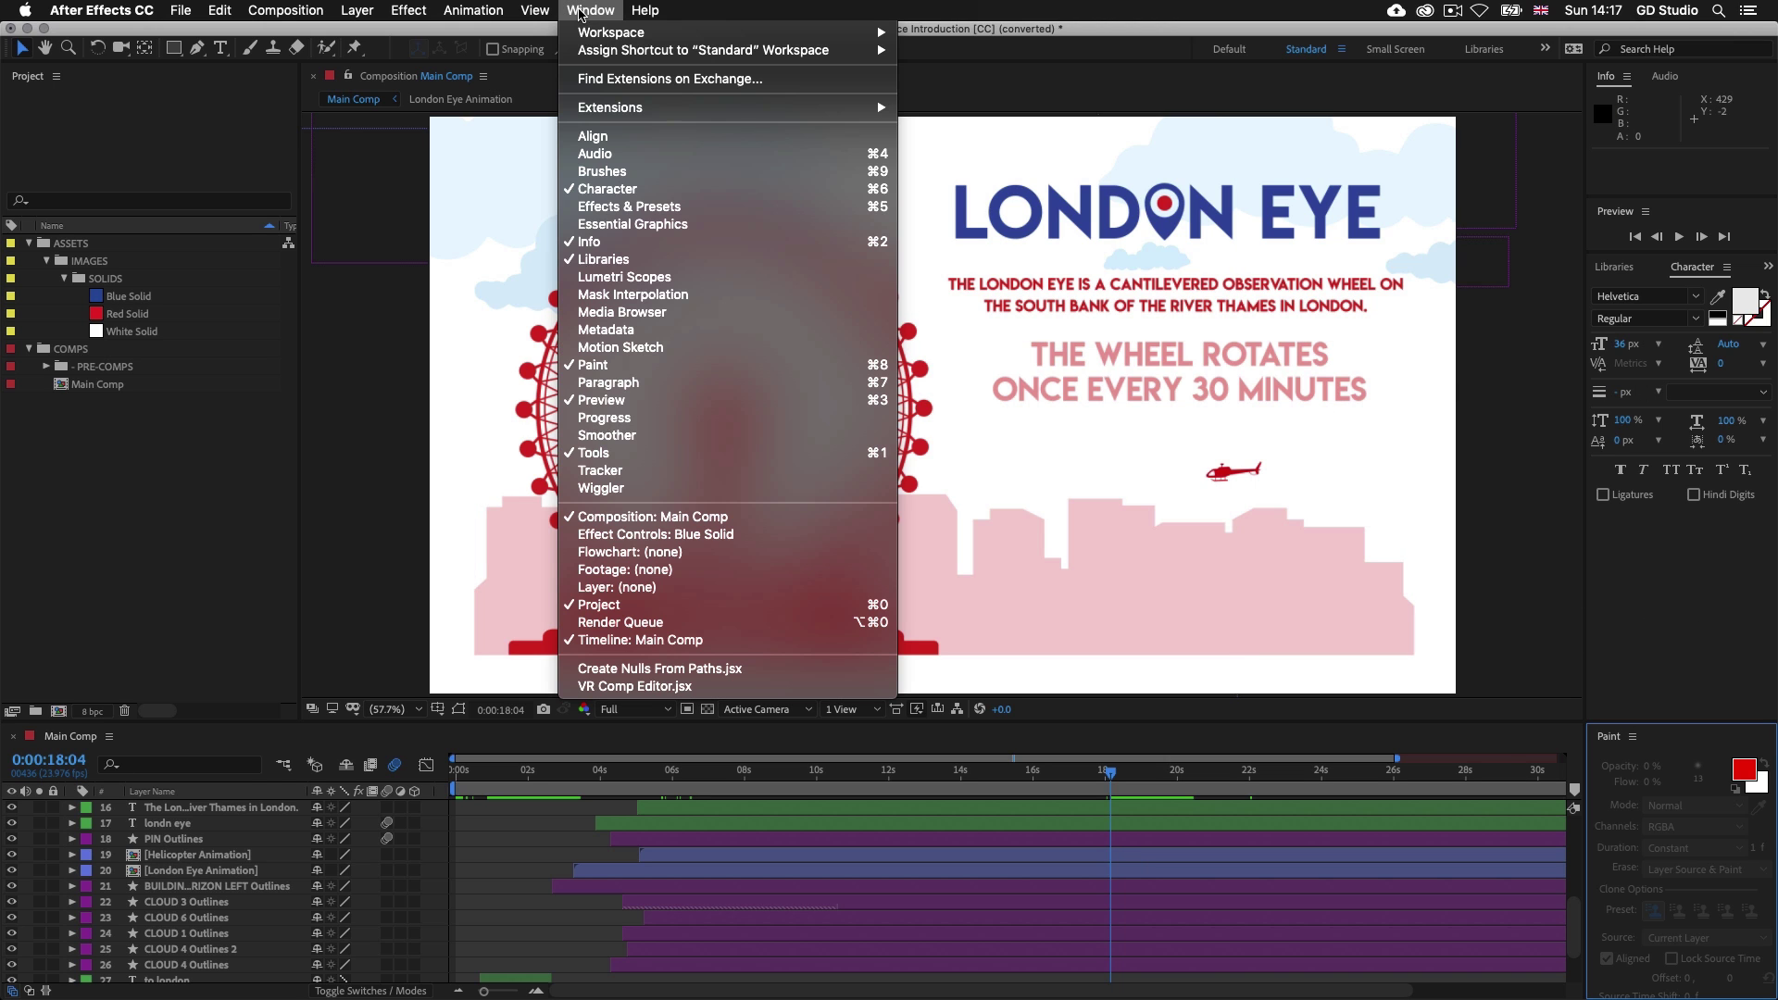
pyautogui.moveTo(627, 35)
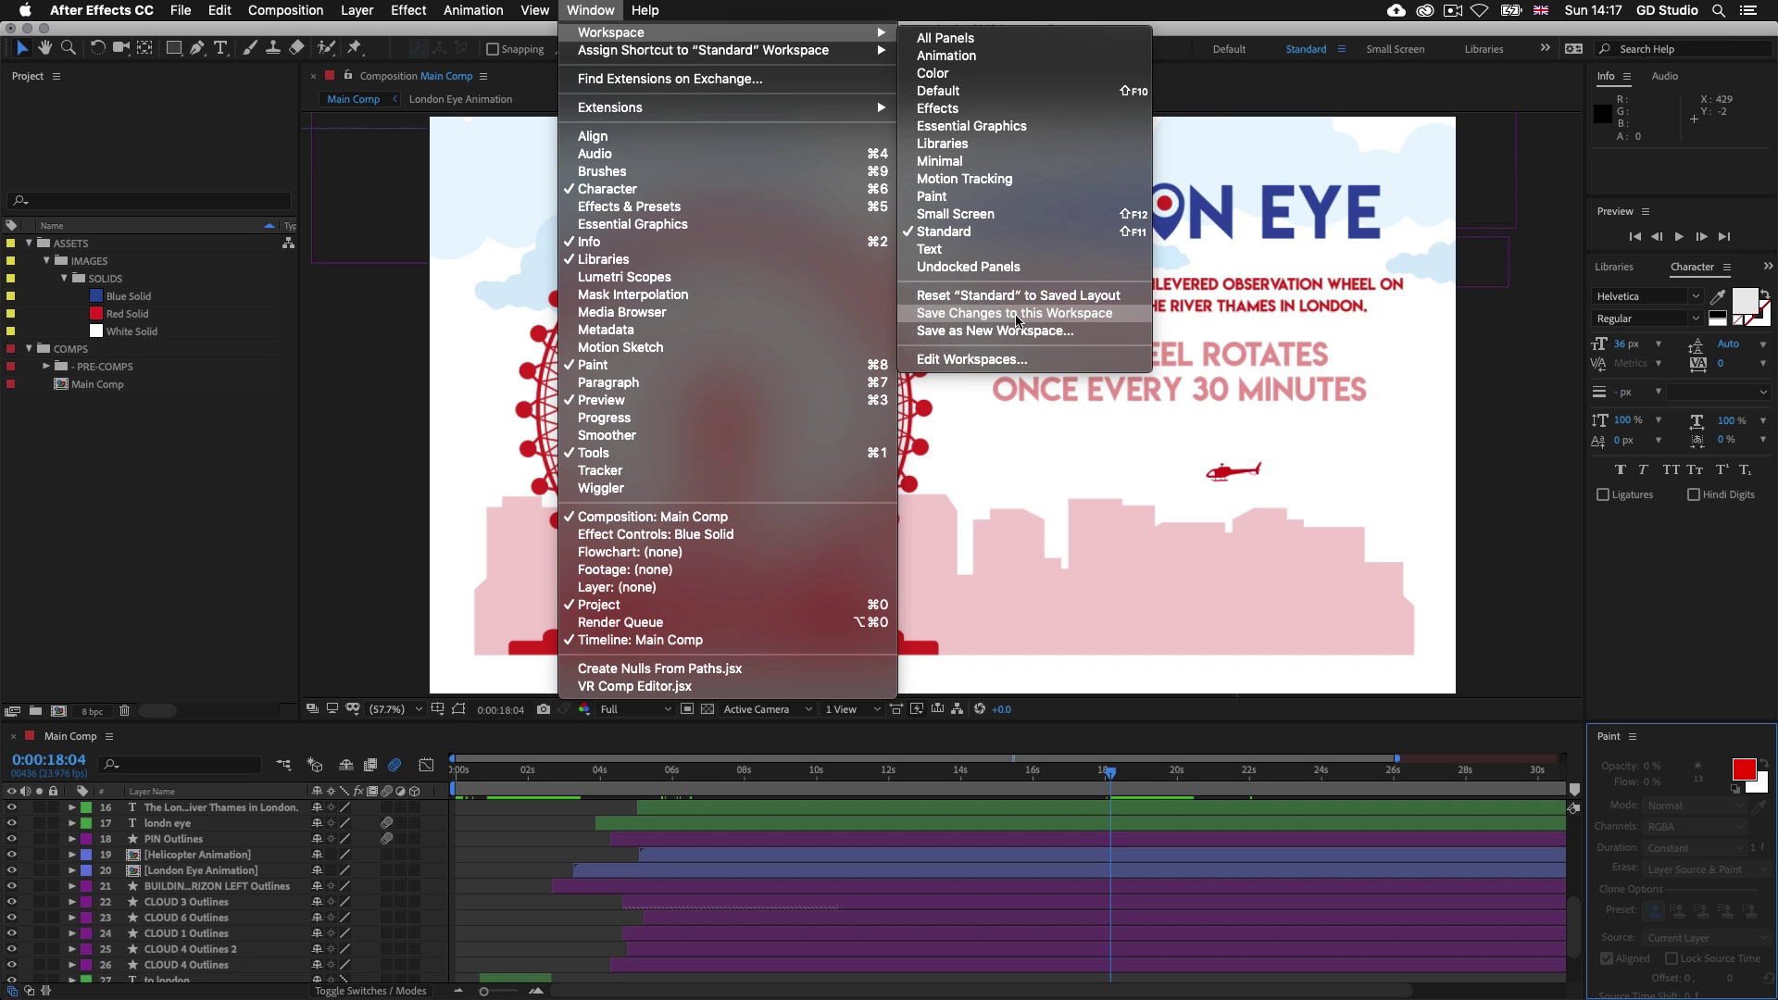
pyautogui.click(974, 333)
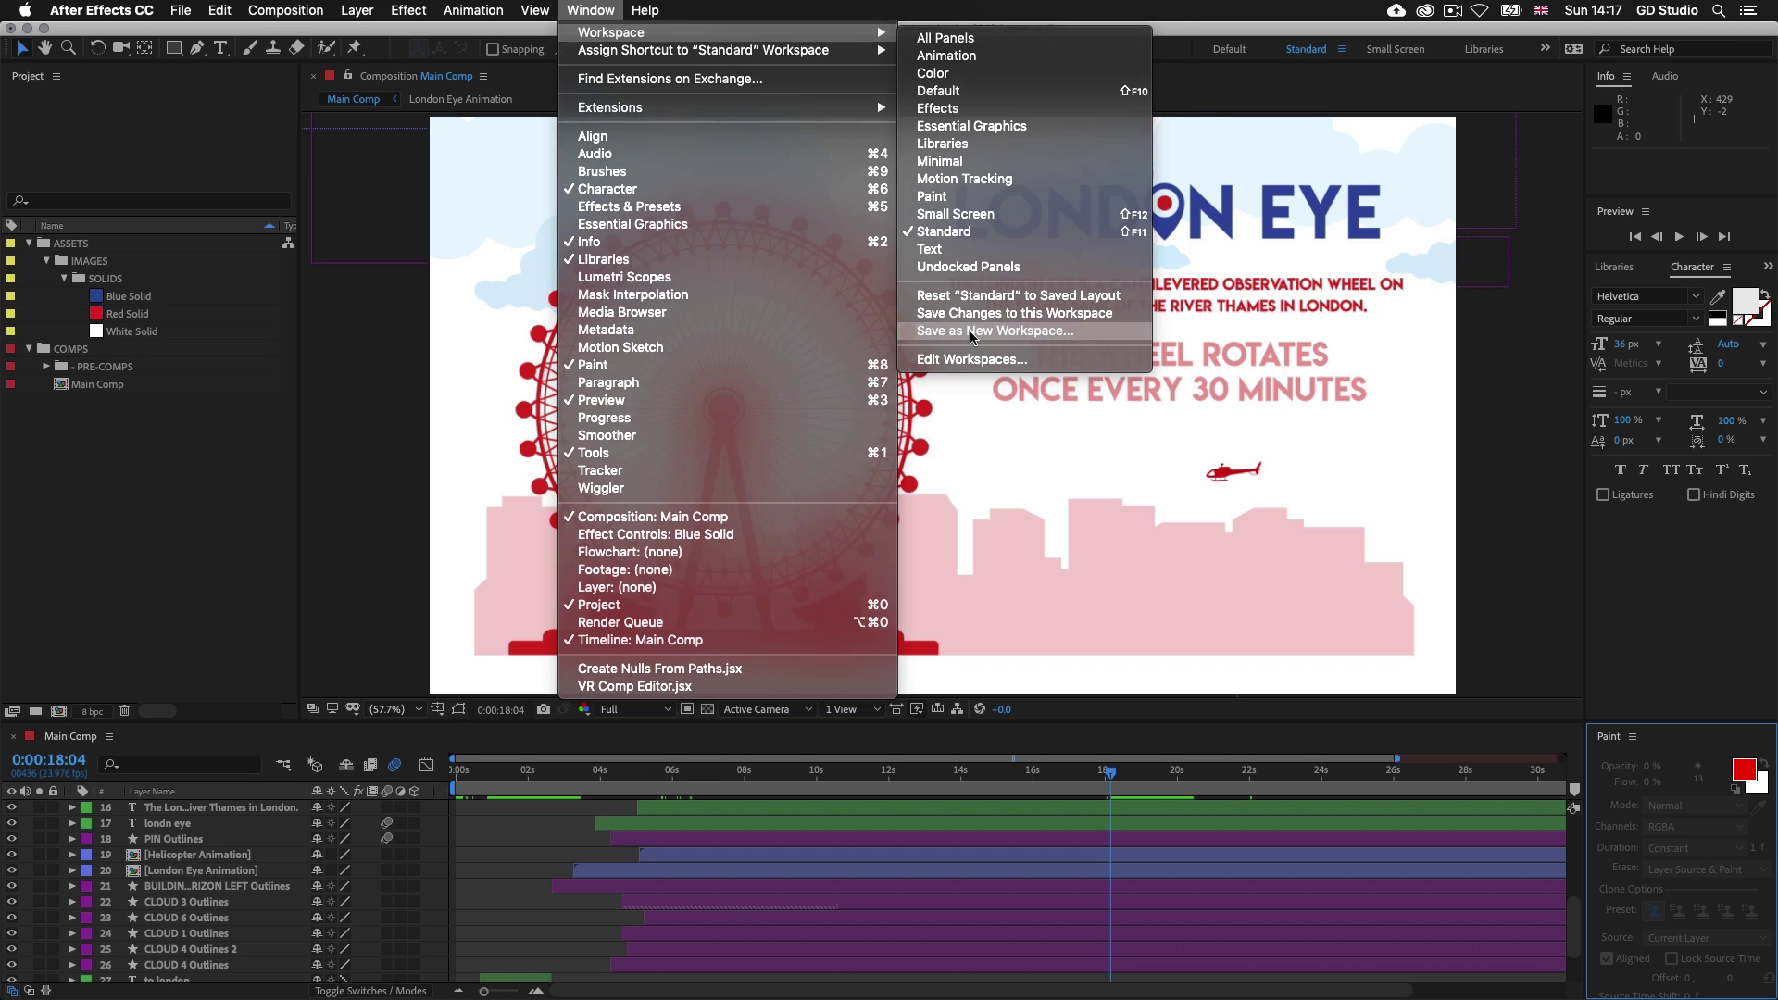
pyautogui.write('GD wo')
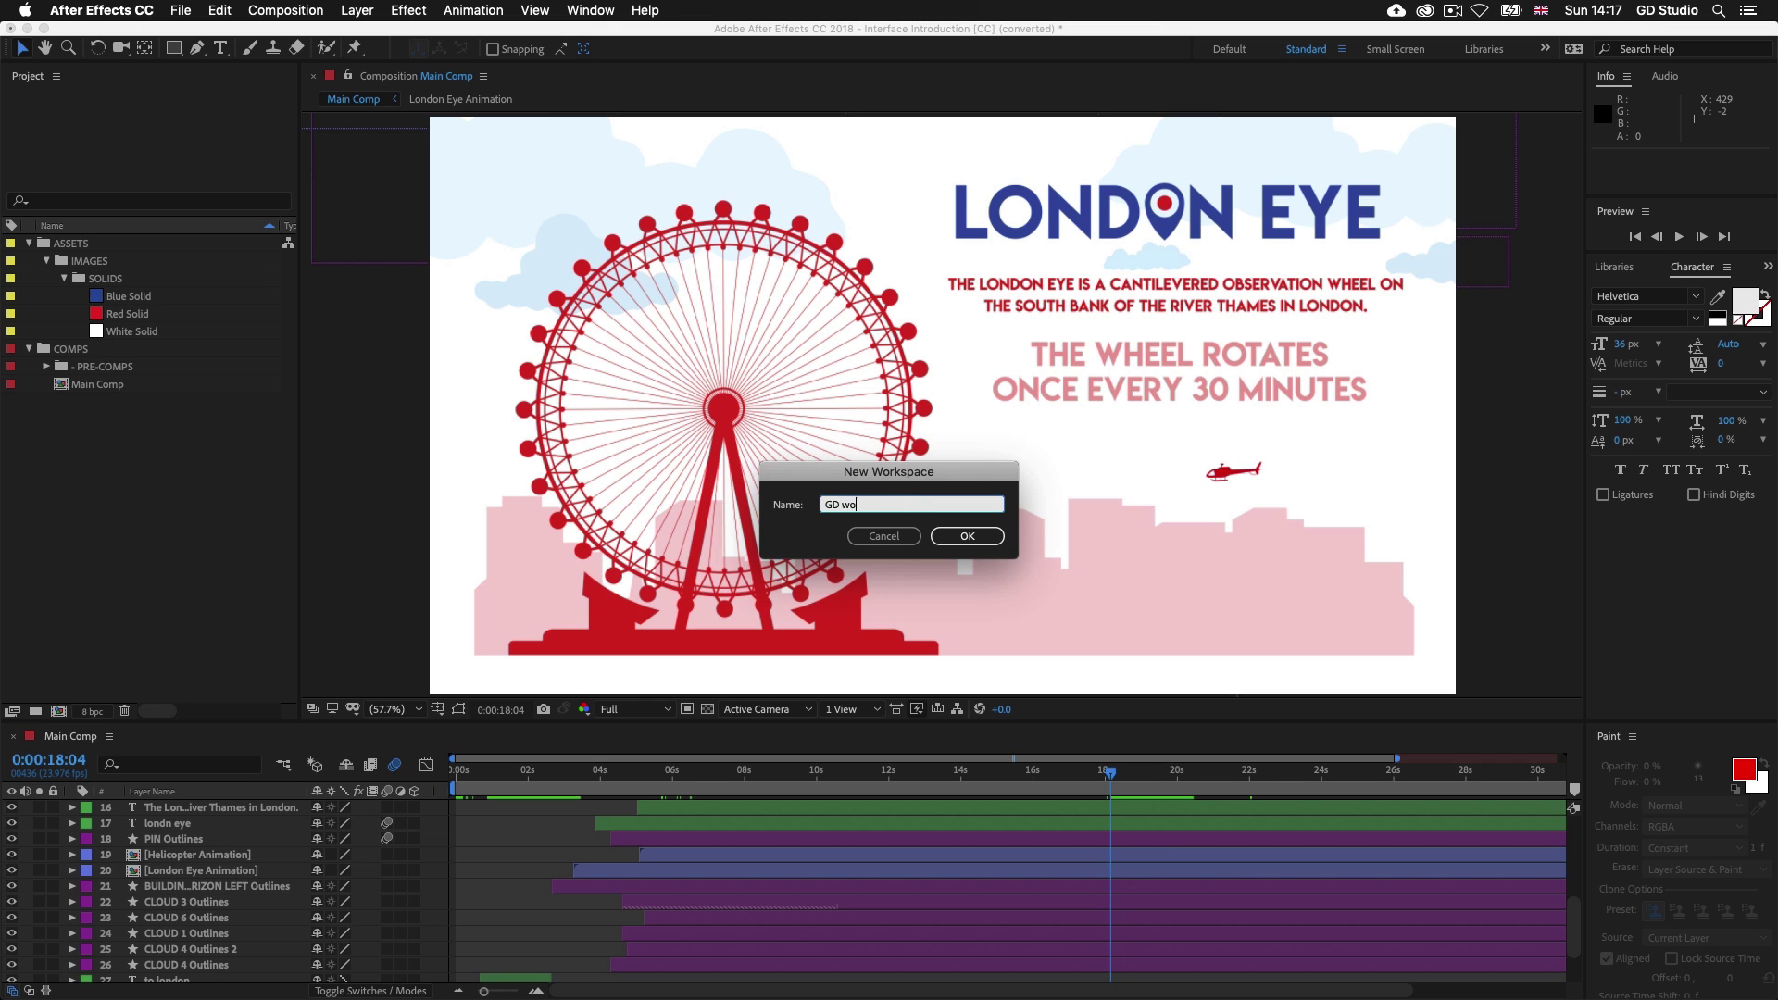
pyautogui.write('rkspace')
pyautogui.click(967, 536)
# Step: Switch to the All Panels workspace and collapse the Effects & Presets panel
pyautogui.click(580, 13)
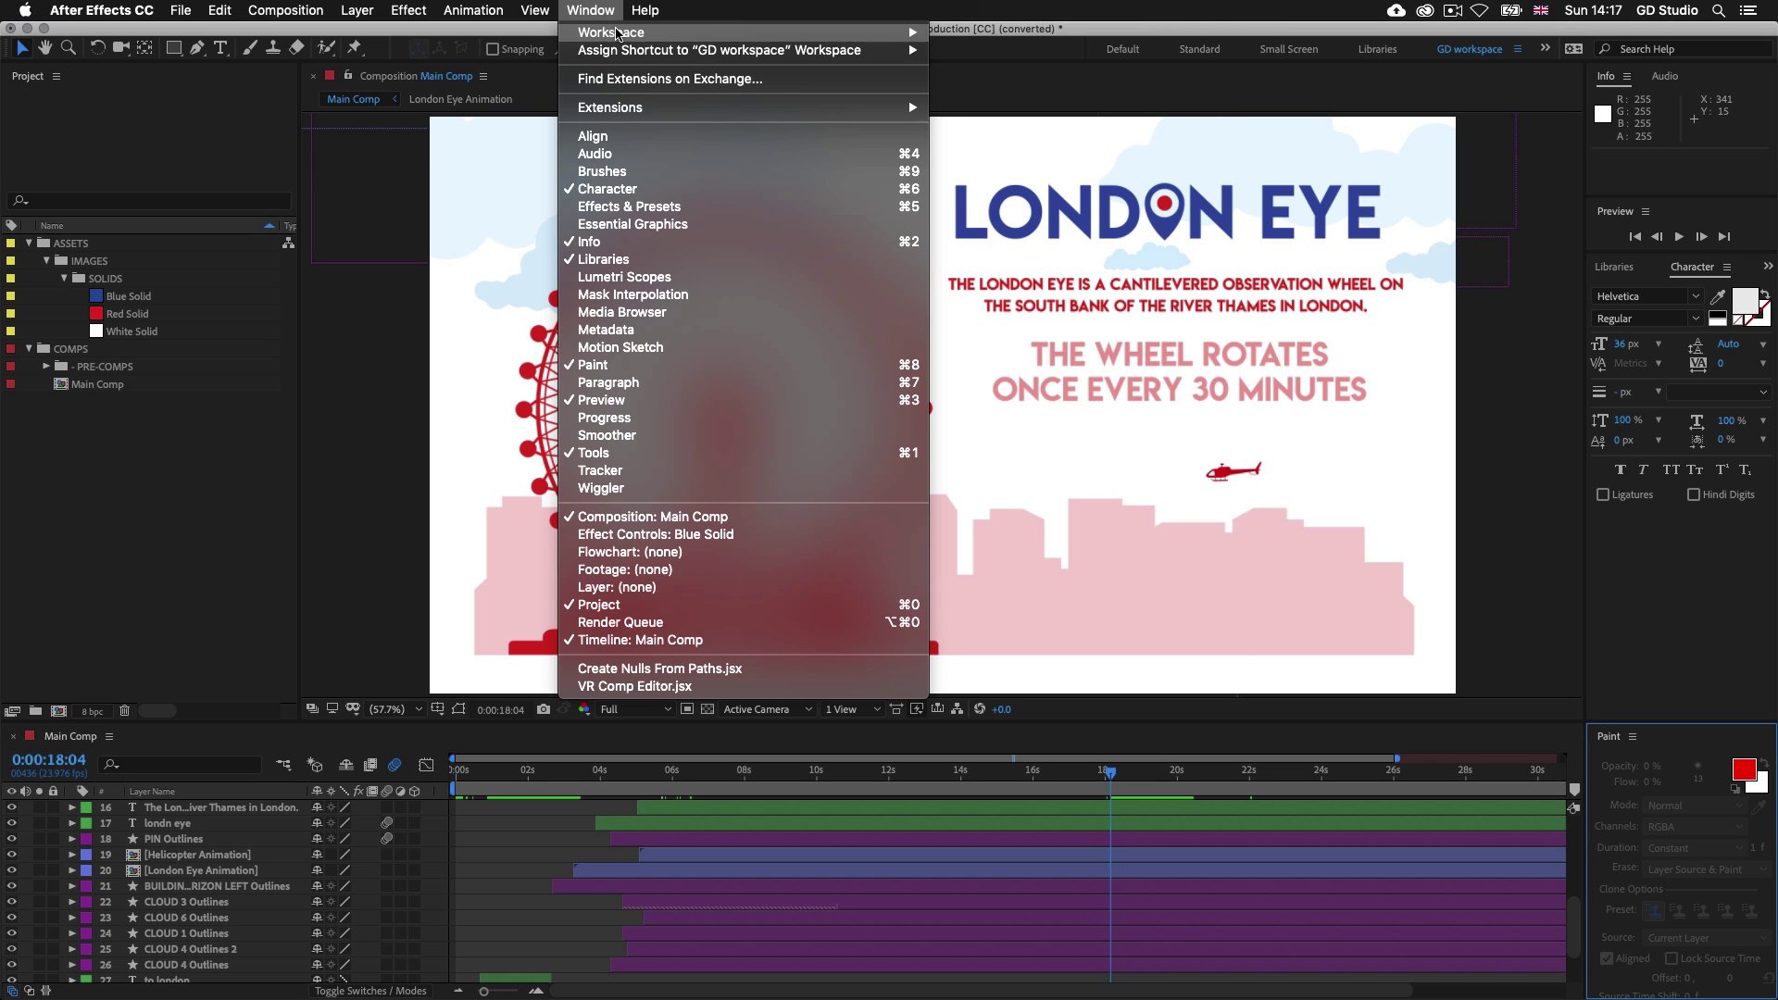
pyautogui.moveTo(824, 33)
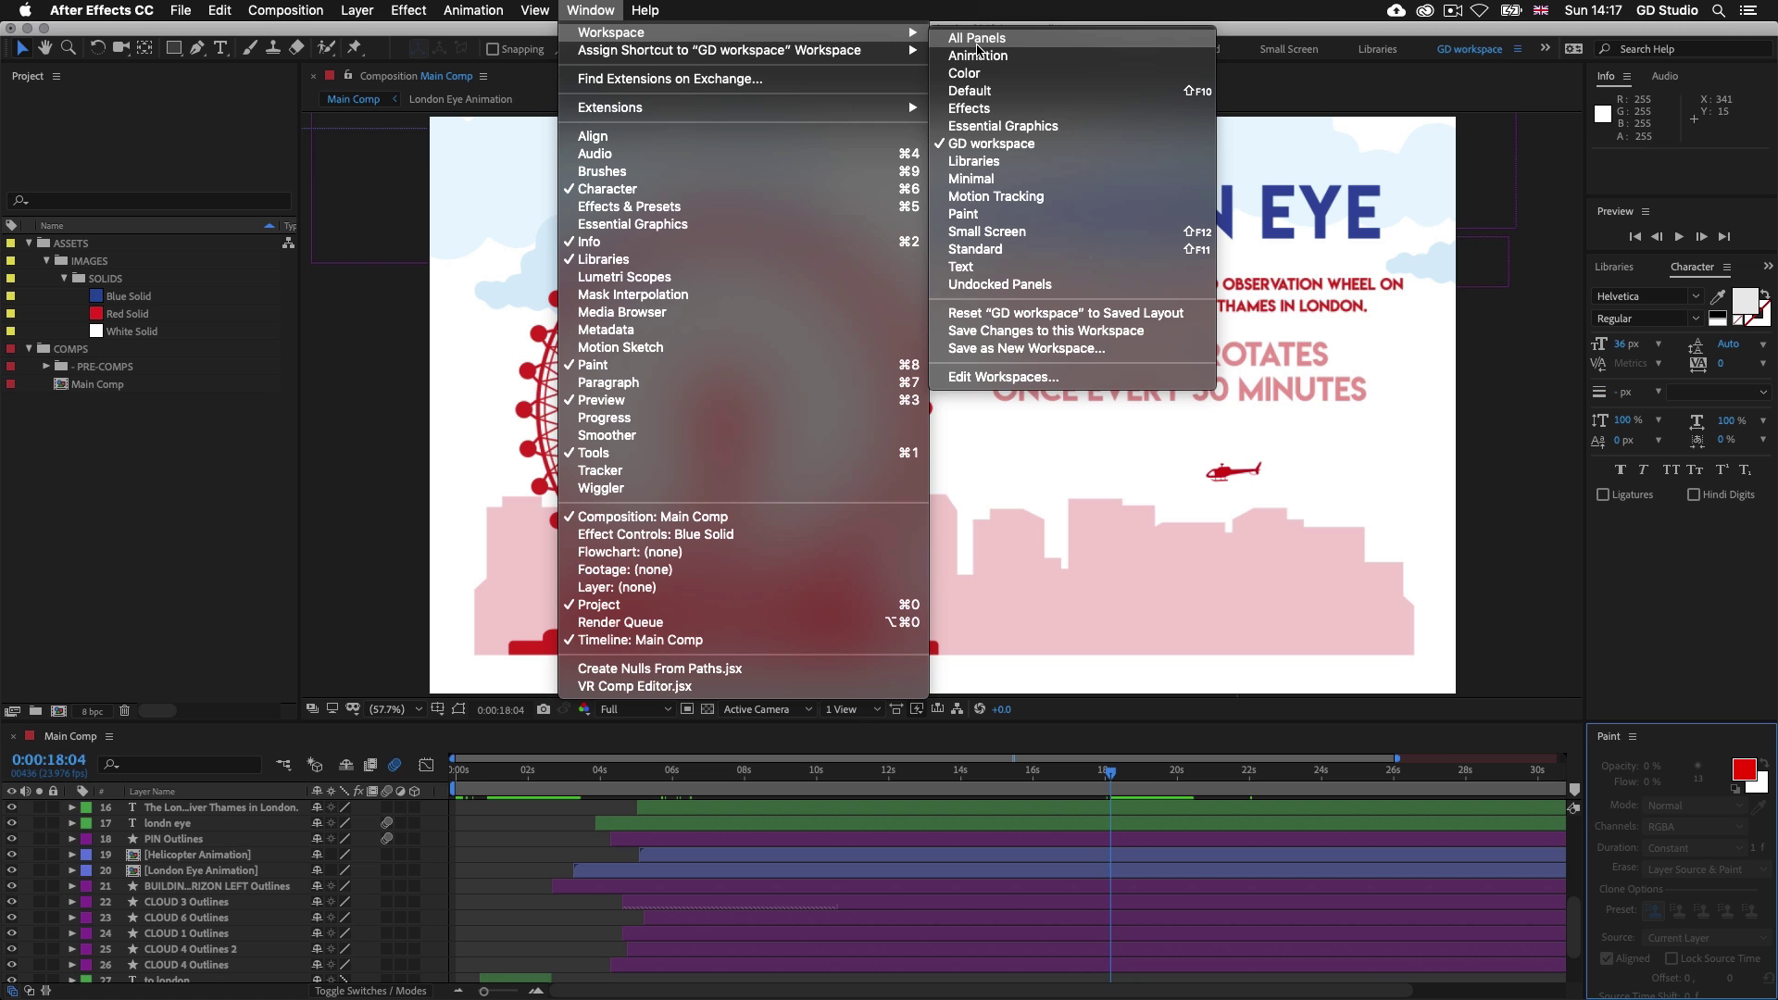
pyautogui.click(982, 38)
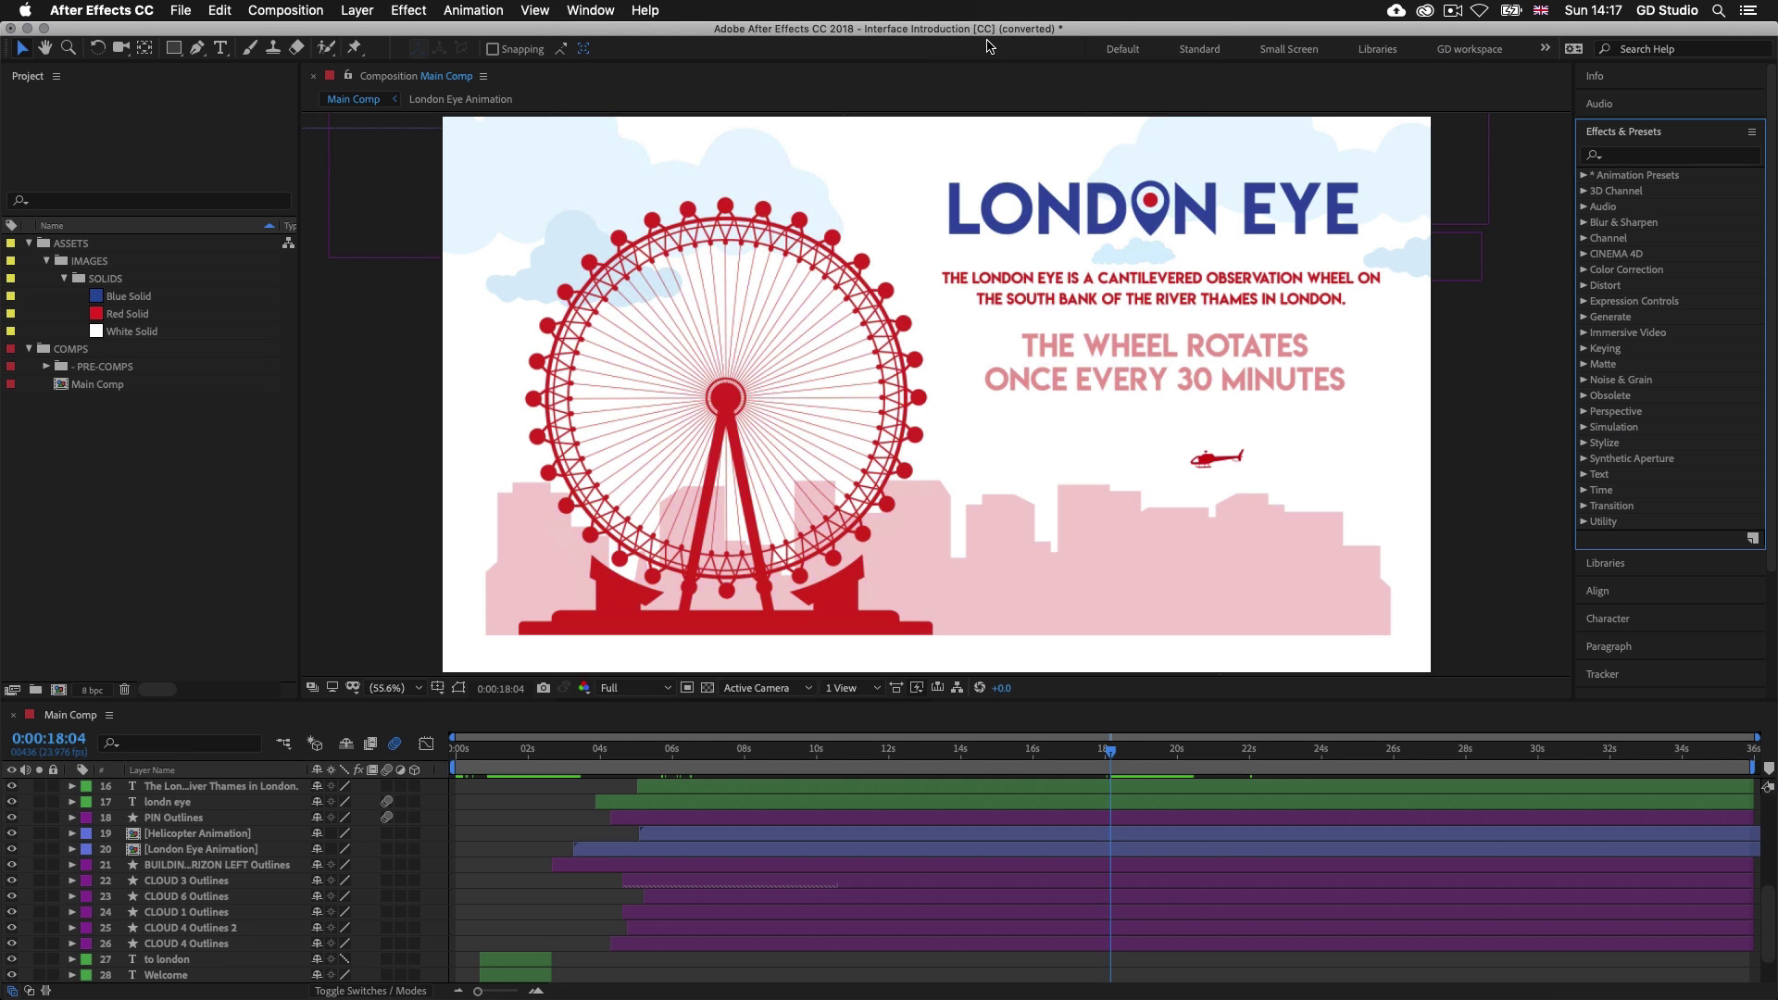
pyautogui.click(1611, 131)
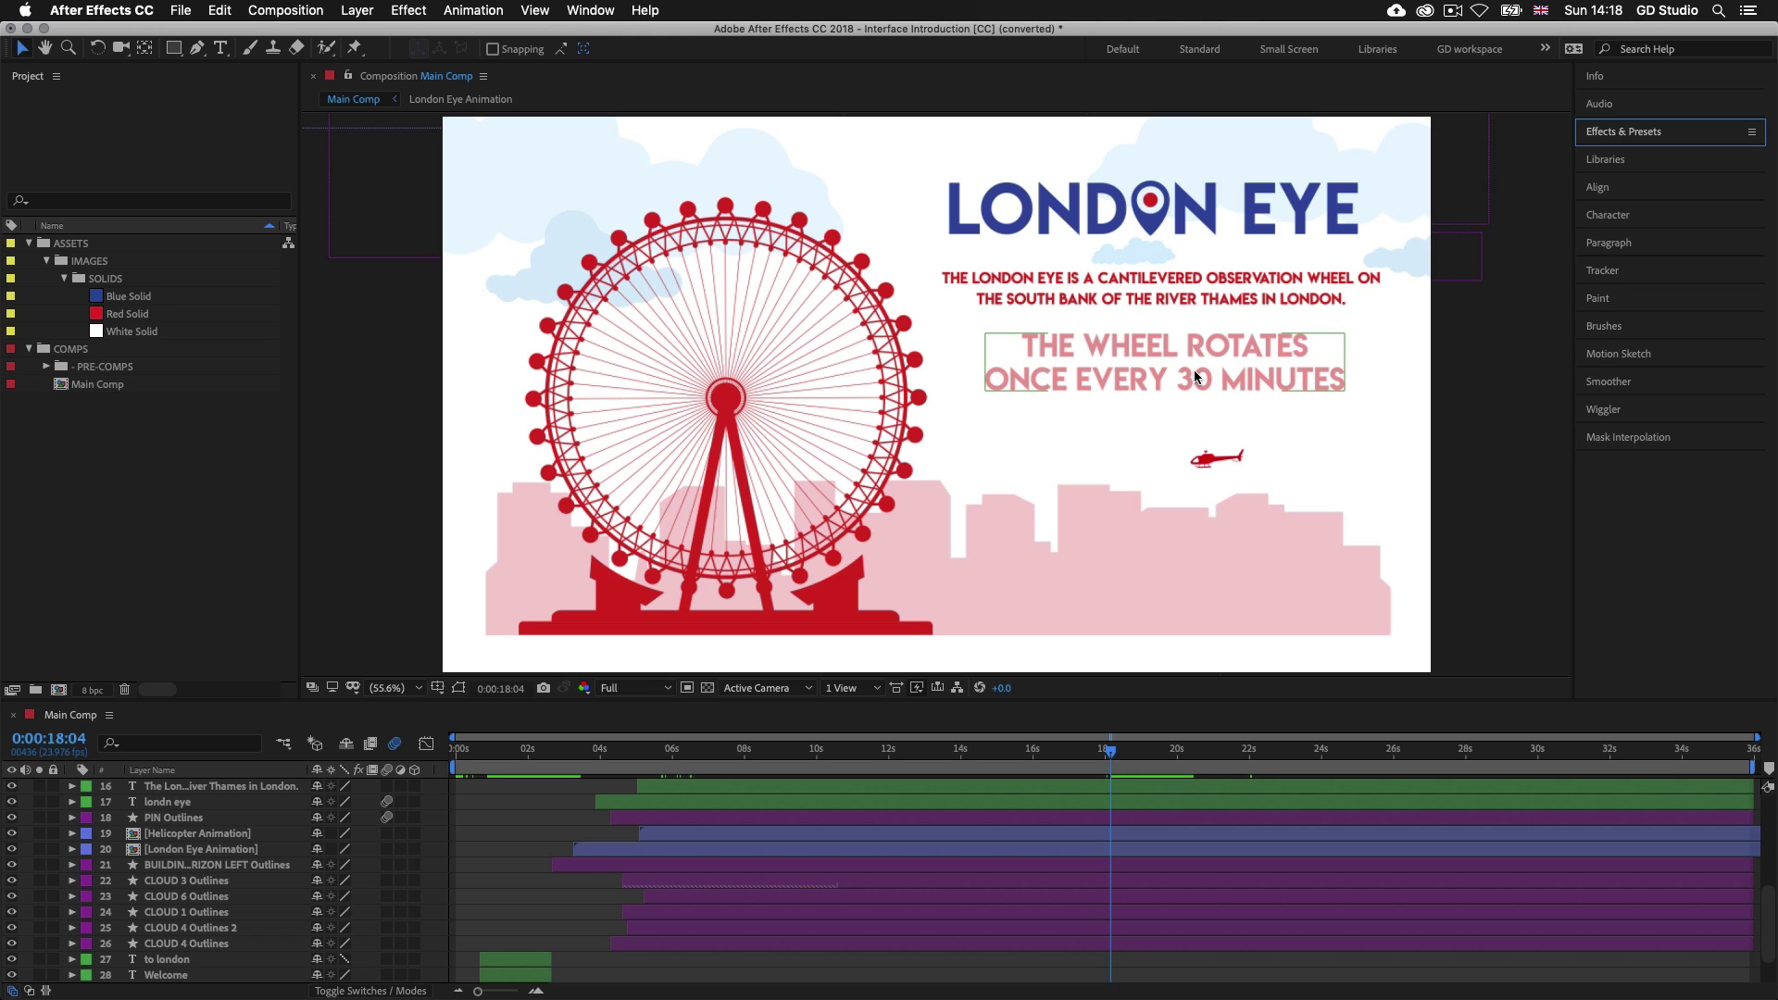